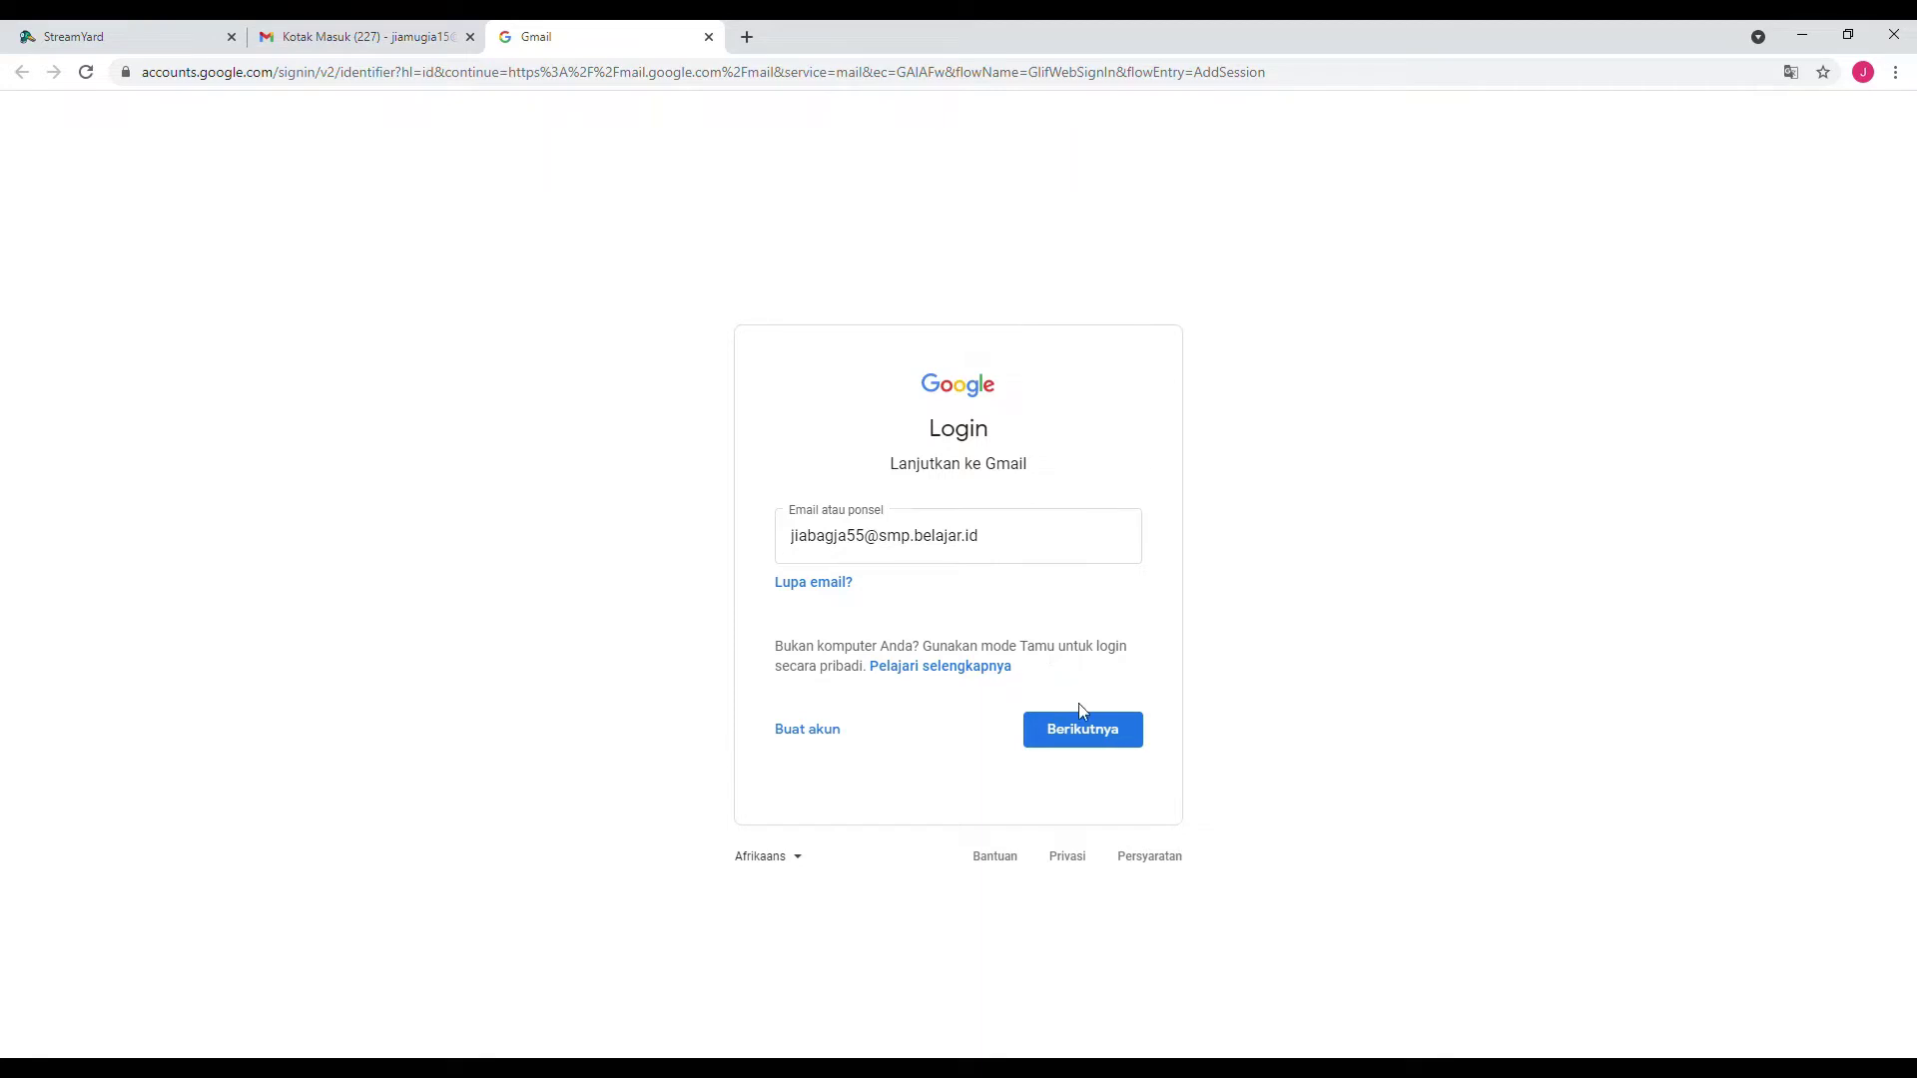
- Sign in to the school Gmail account by entering the account password
{"action": "left_click", "coordinate": [1077, 728]}
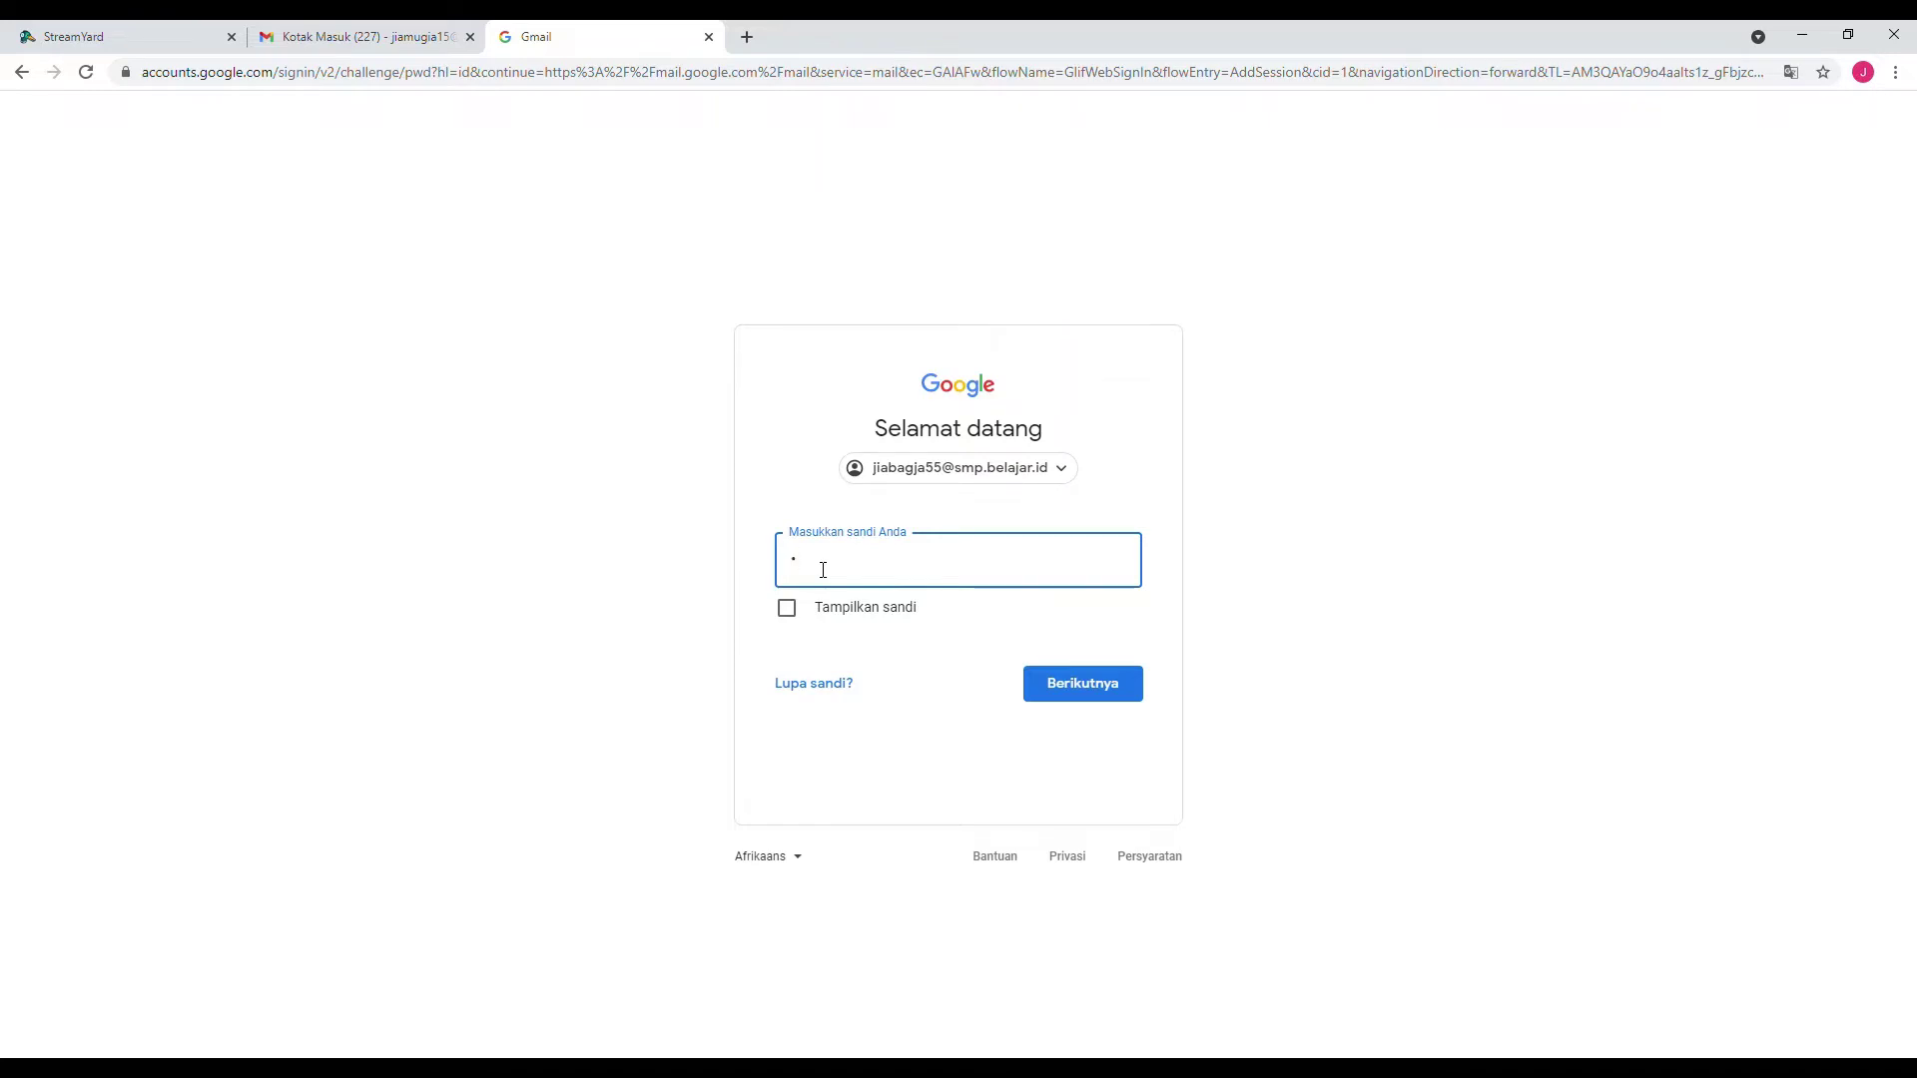
{"action": "type", "text": "*"}
{"action": "key", "text": "ctrl+a"}
{"action": "key", "text": "BackSpace"}
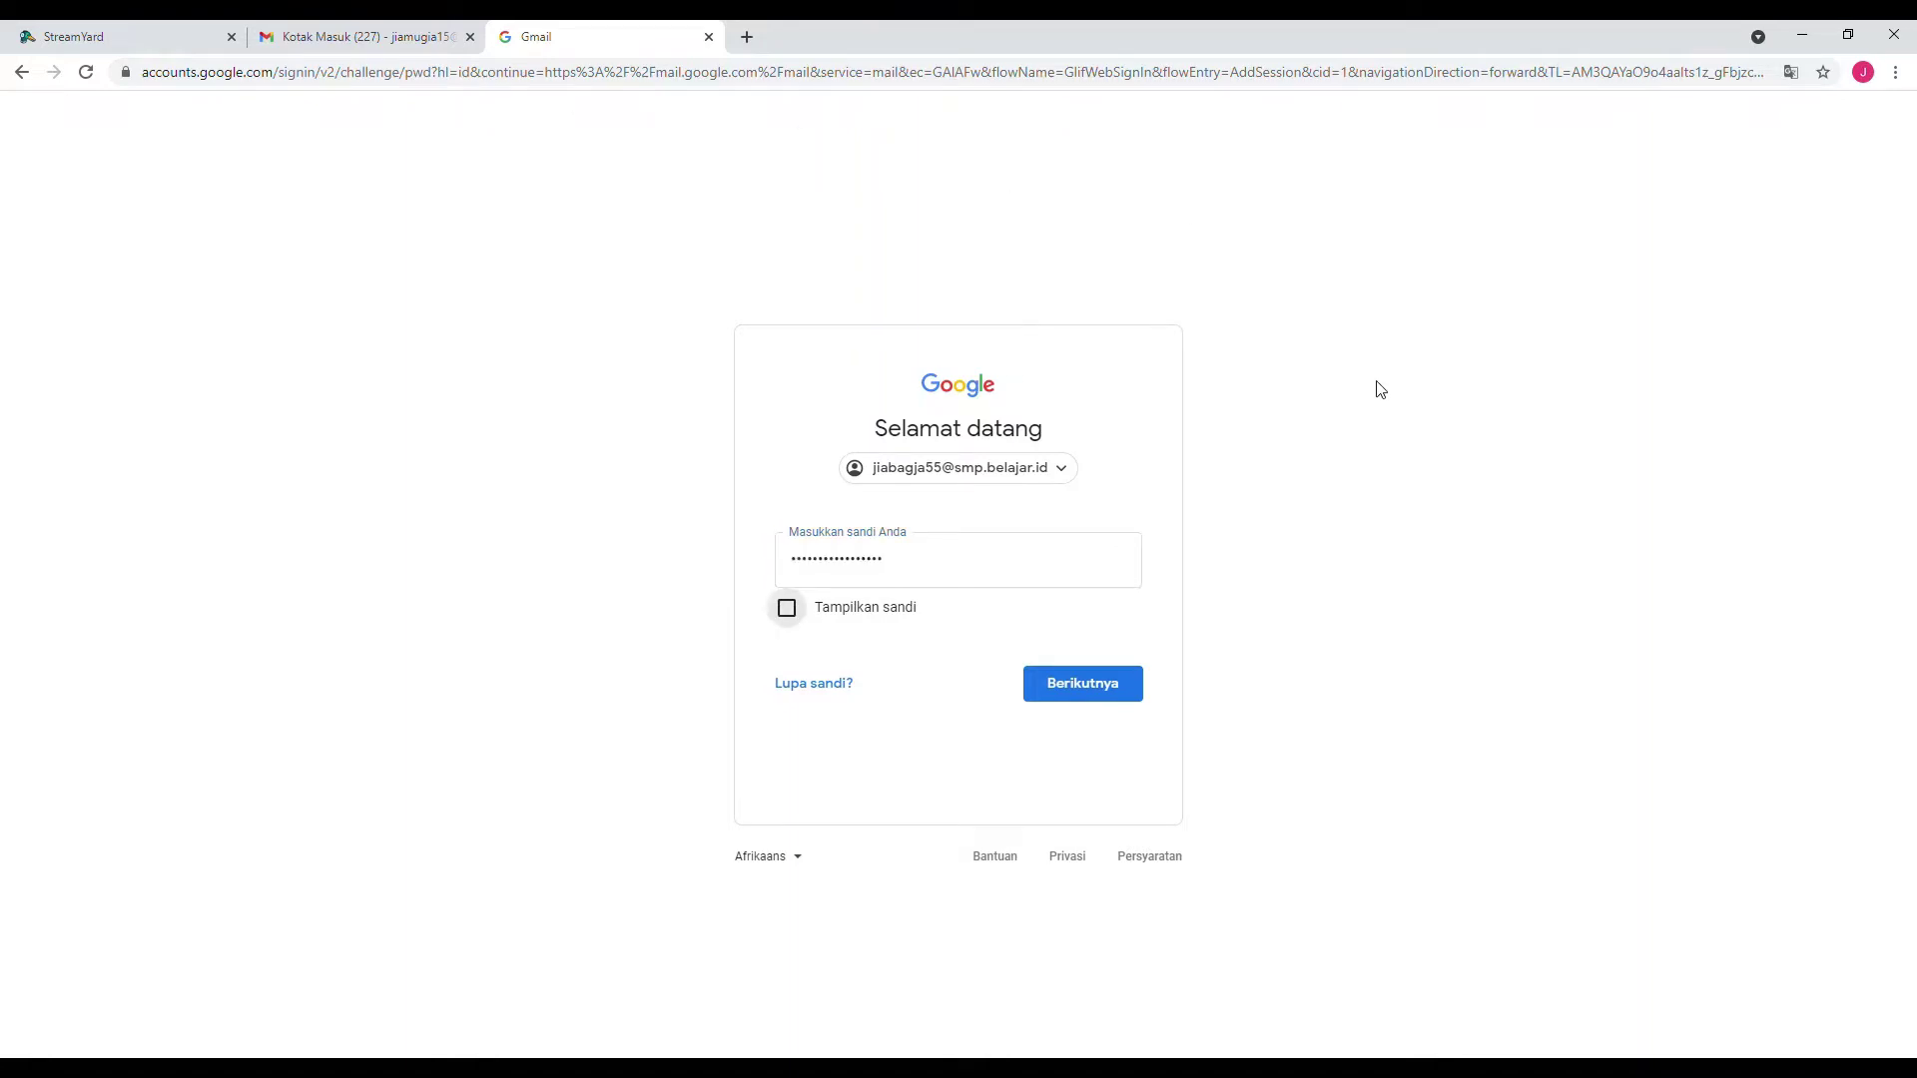
{"action": "left_click", "coordinate": [1073, 686]}
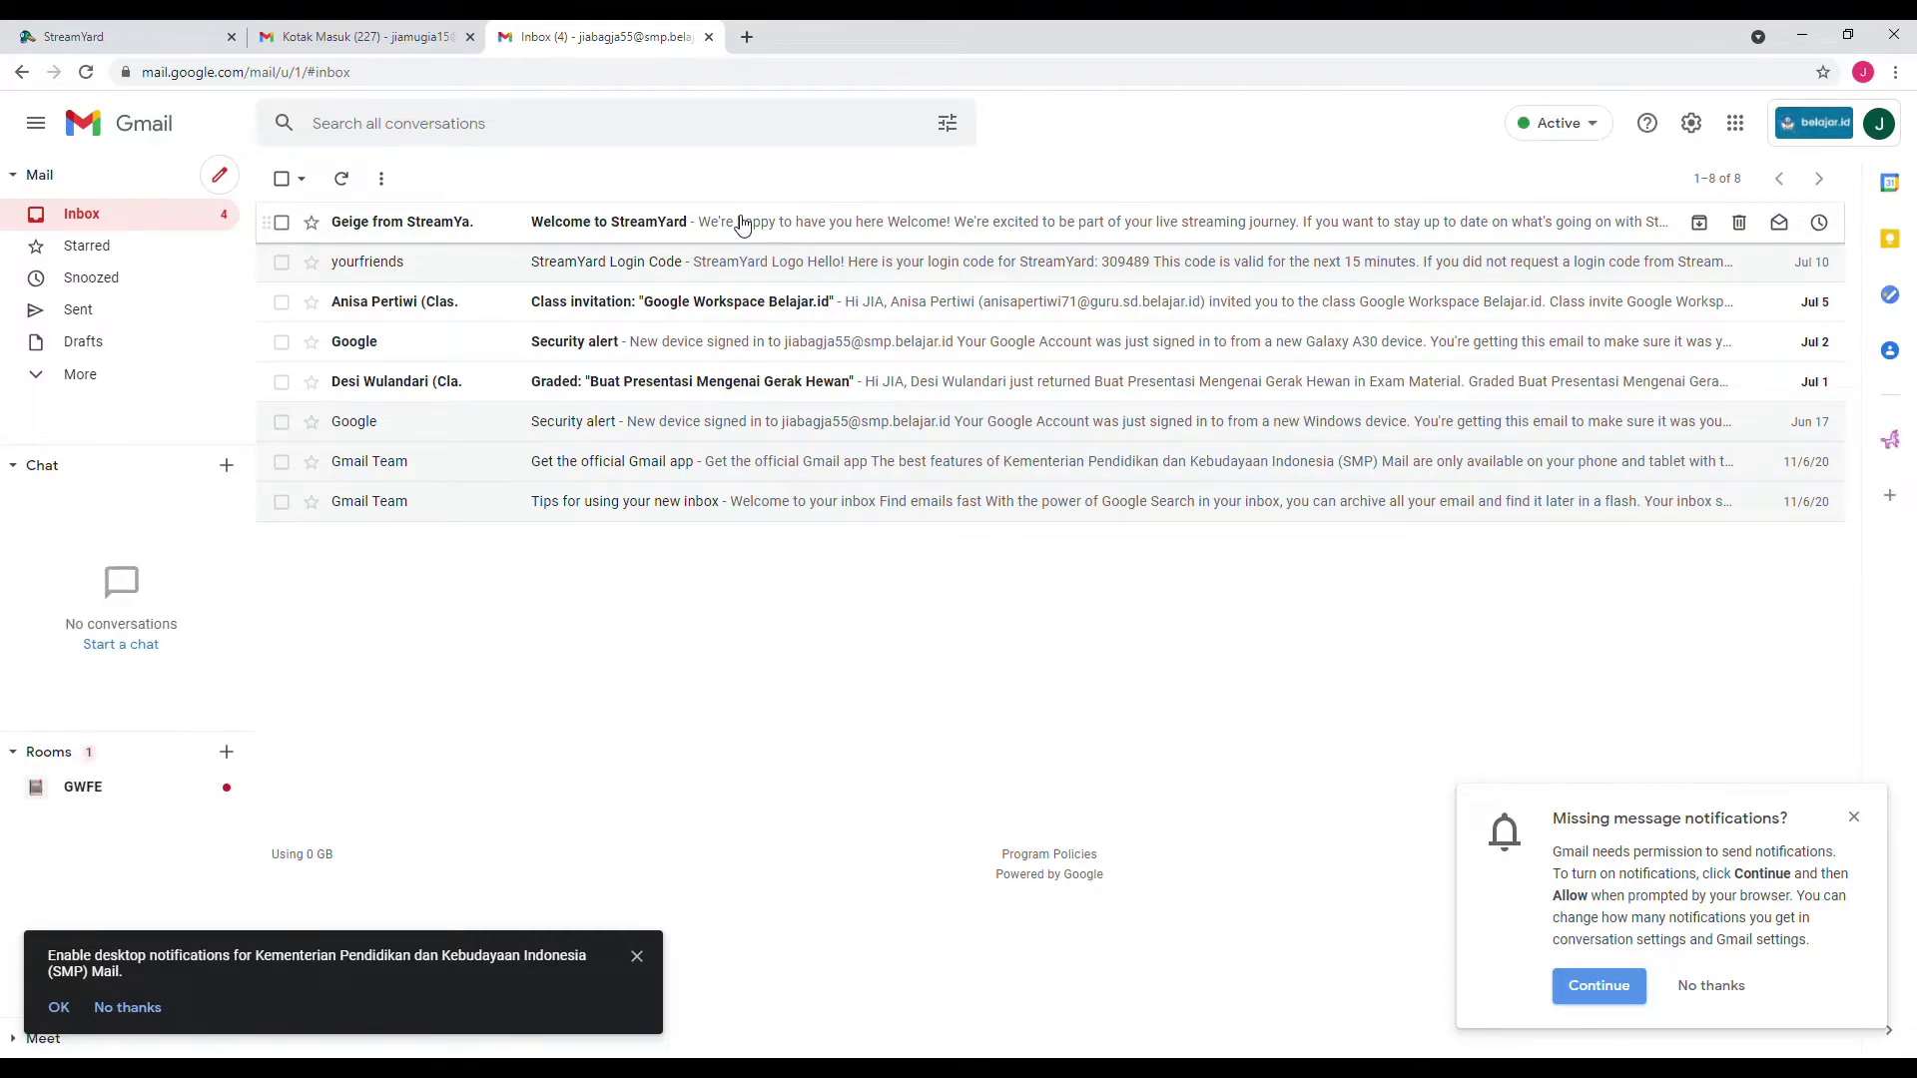
- Read the "Welcome to StreamYard" email and open the "StreamYard Login Code" email
{"action": "left_click", "coordinate": [741, 223]}
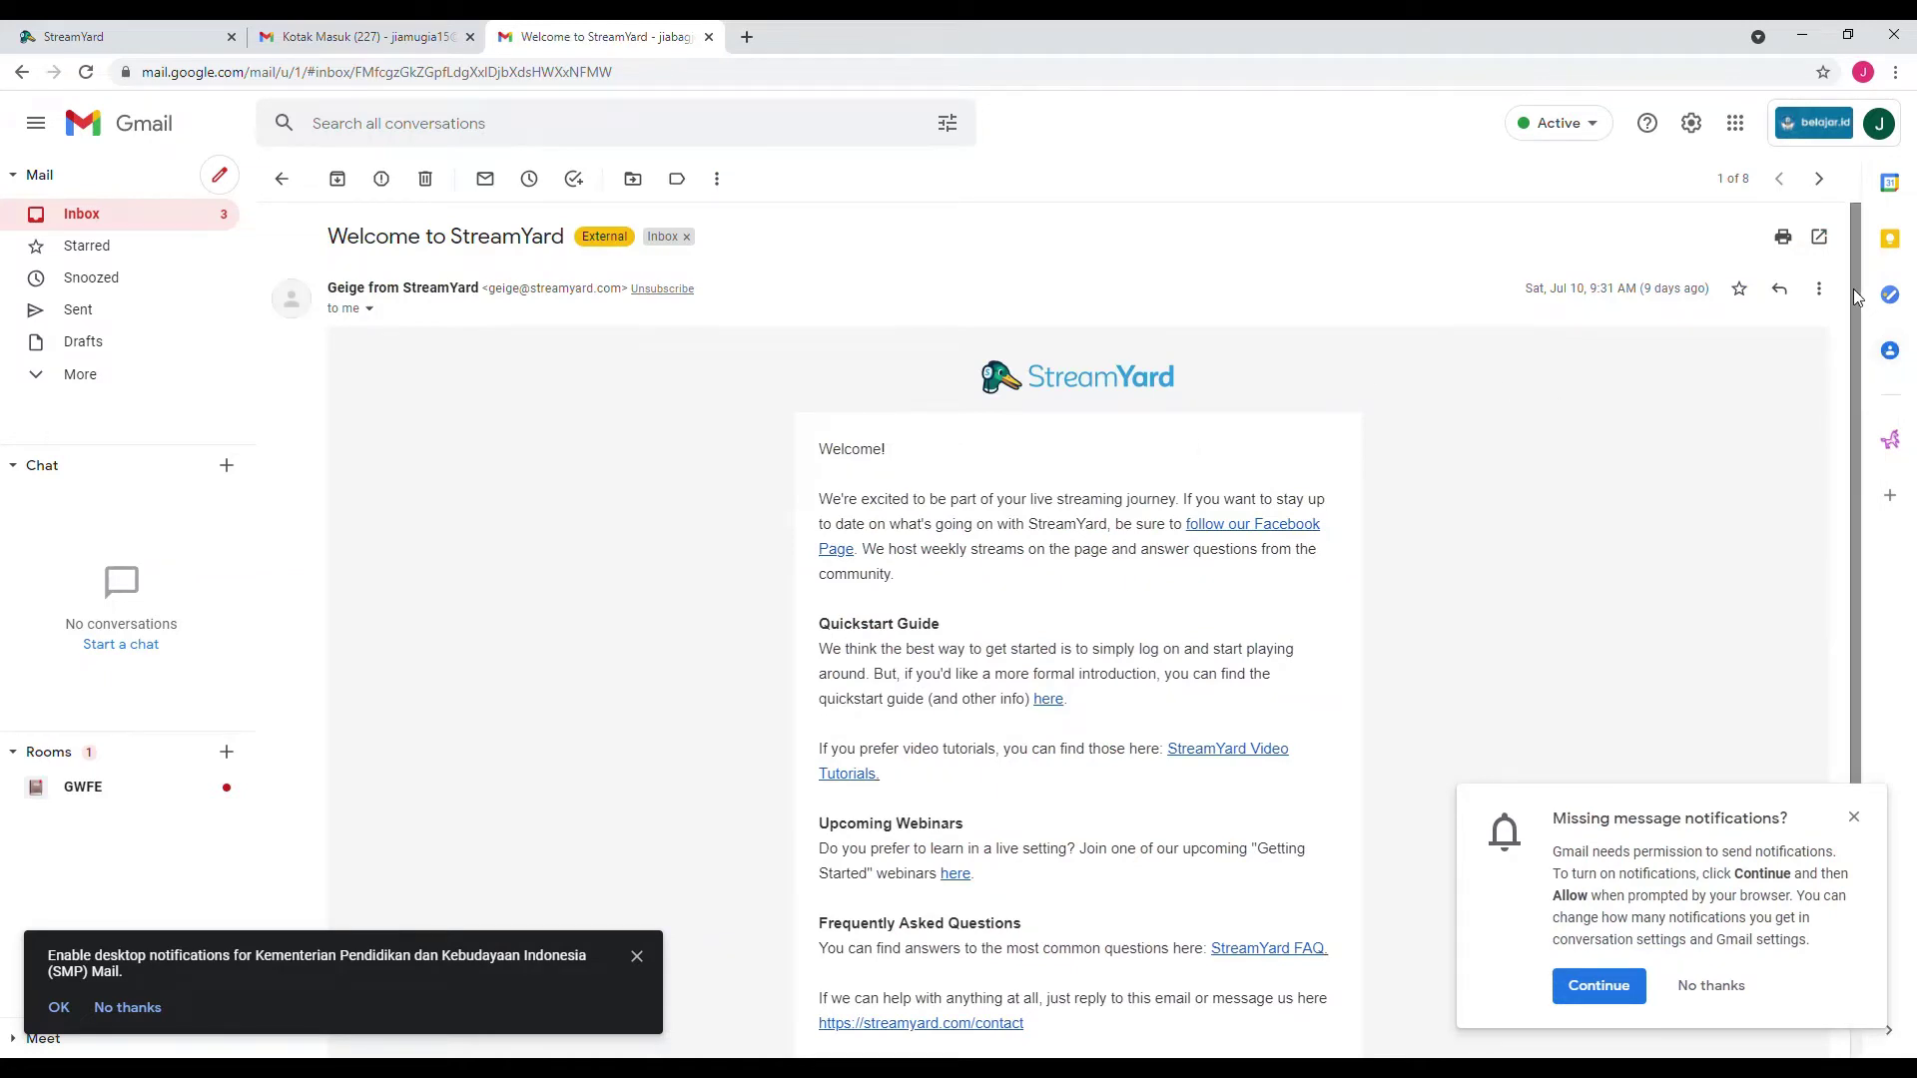
{"action": "left_click_drag", "start_coordinate": [1853, 289], "coordinate": [1836, 574]}
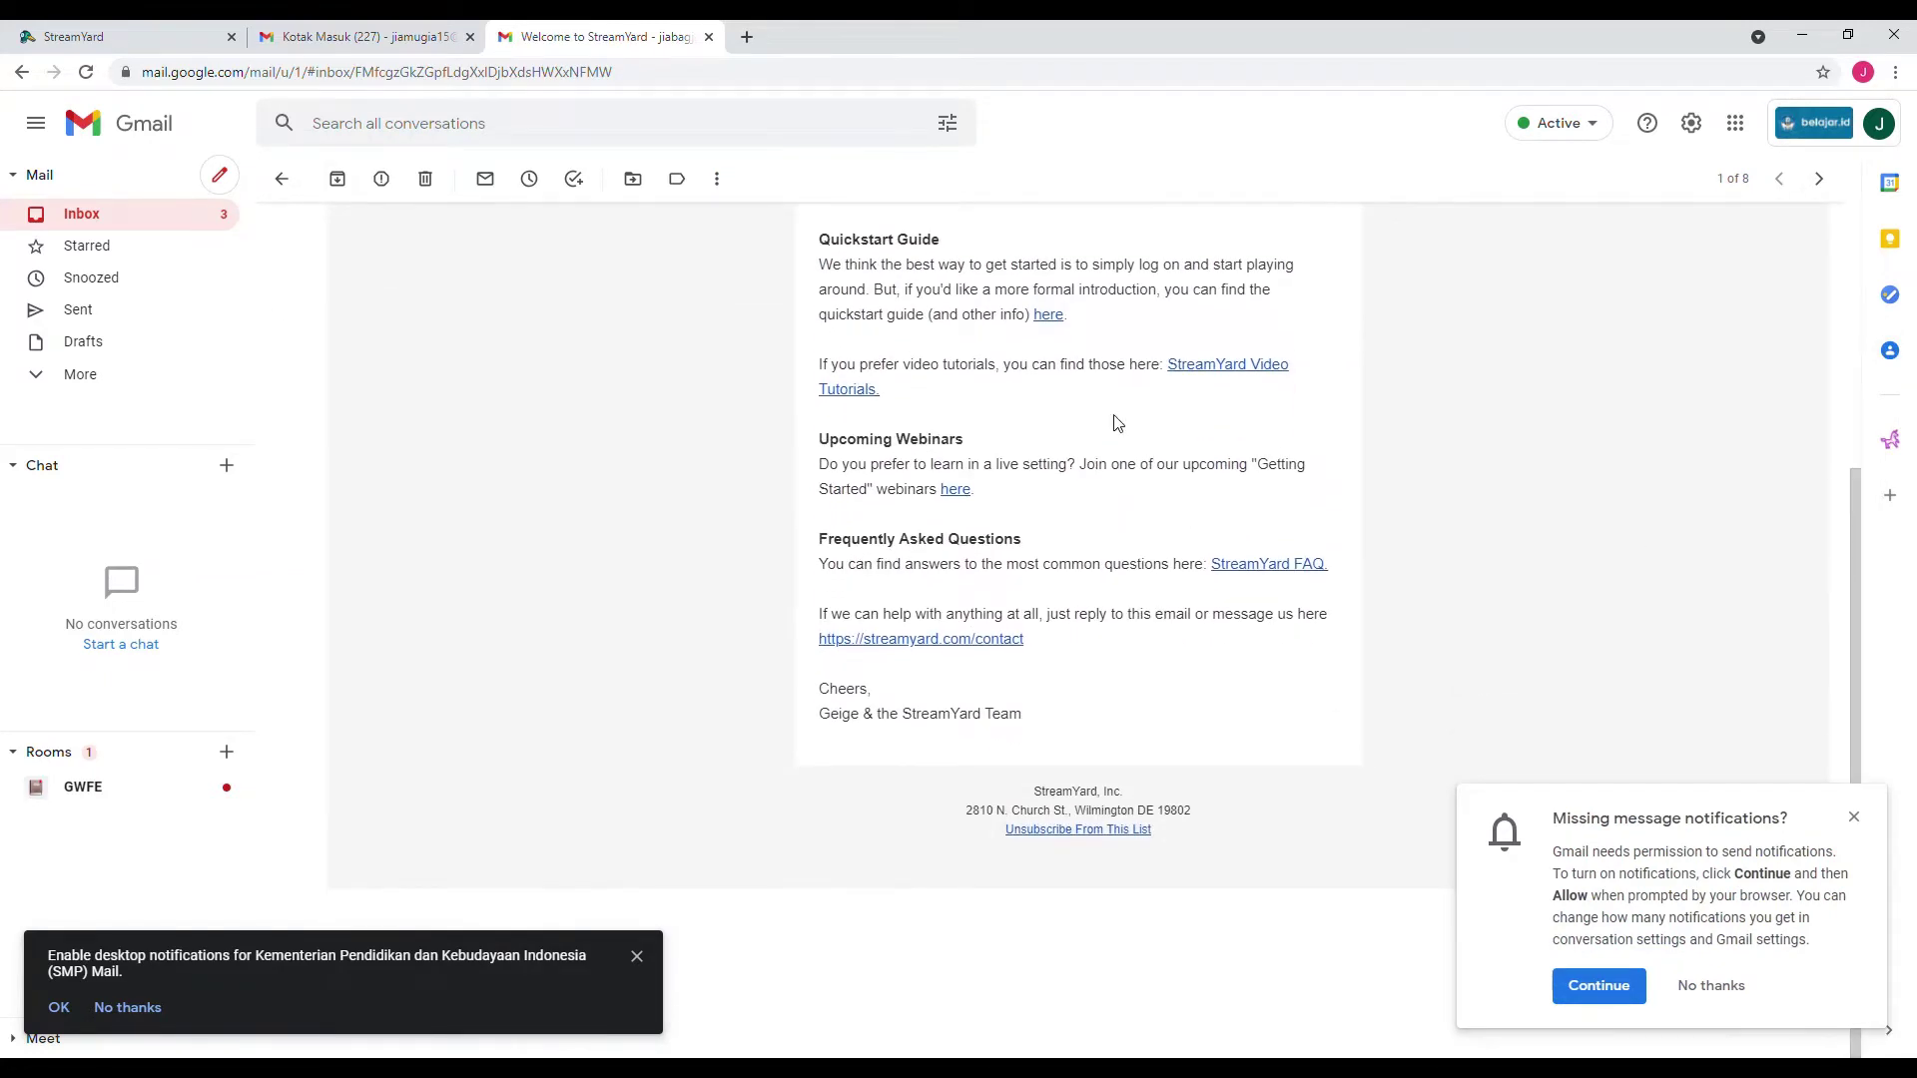
{"action": "left_click", "coordinate": [167, 221]}
{"action": "left_click", "coordinate": [659, 262]}
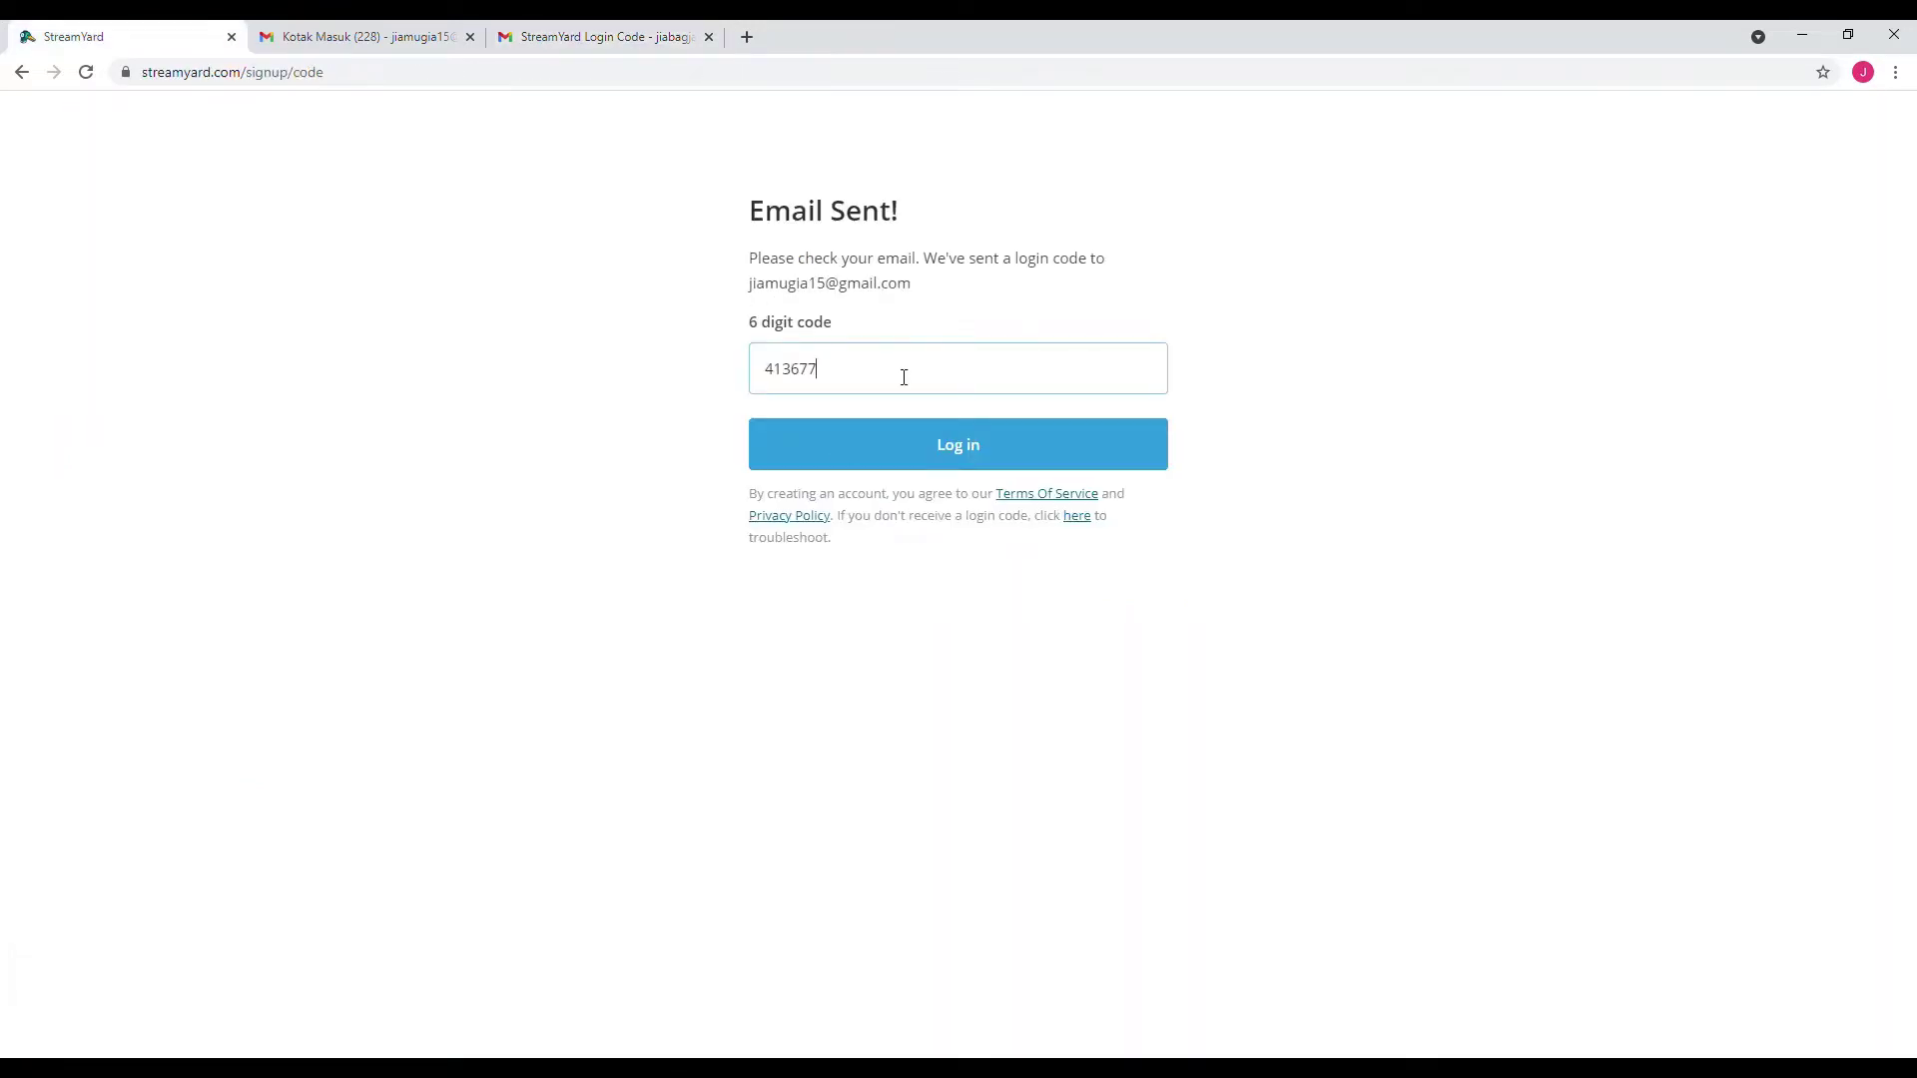
- Switch to StreamYard, log in with the emailed 6 digit code and continue past the welcome page
{"action": "left_click", "coordinate": [869, 444]}
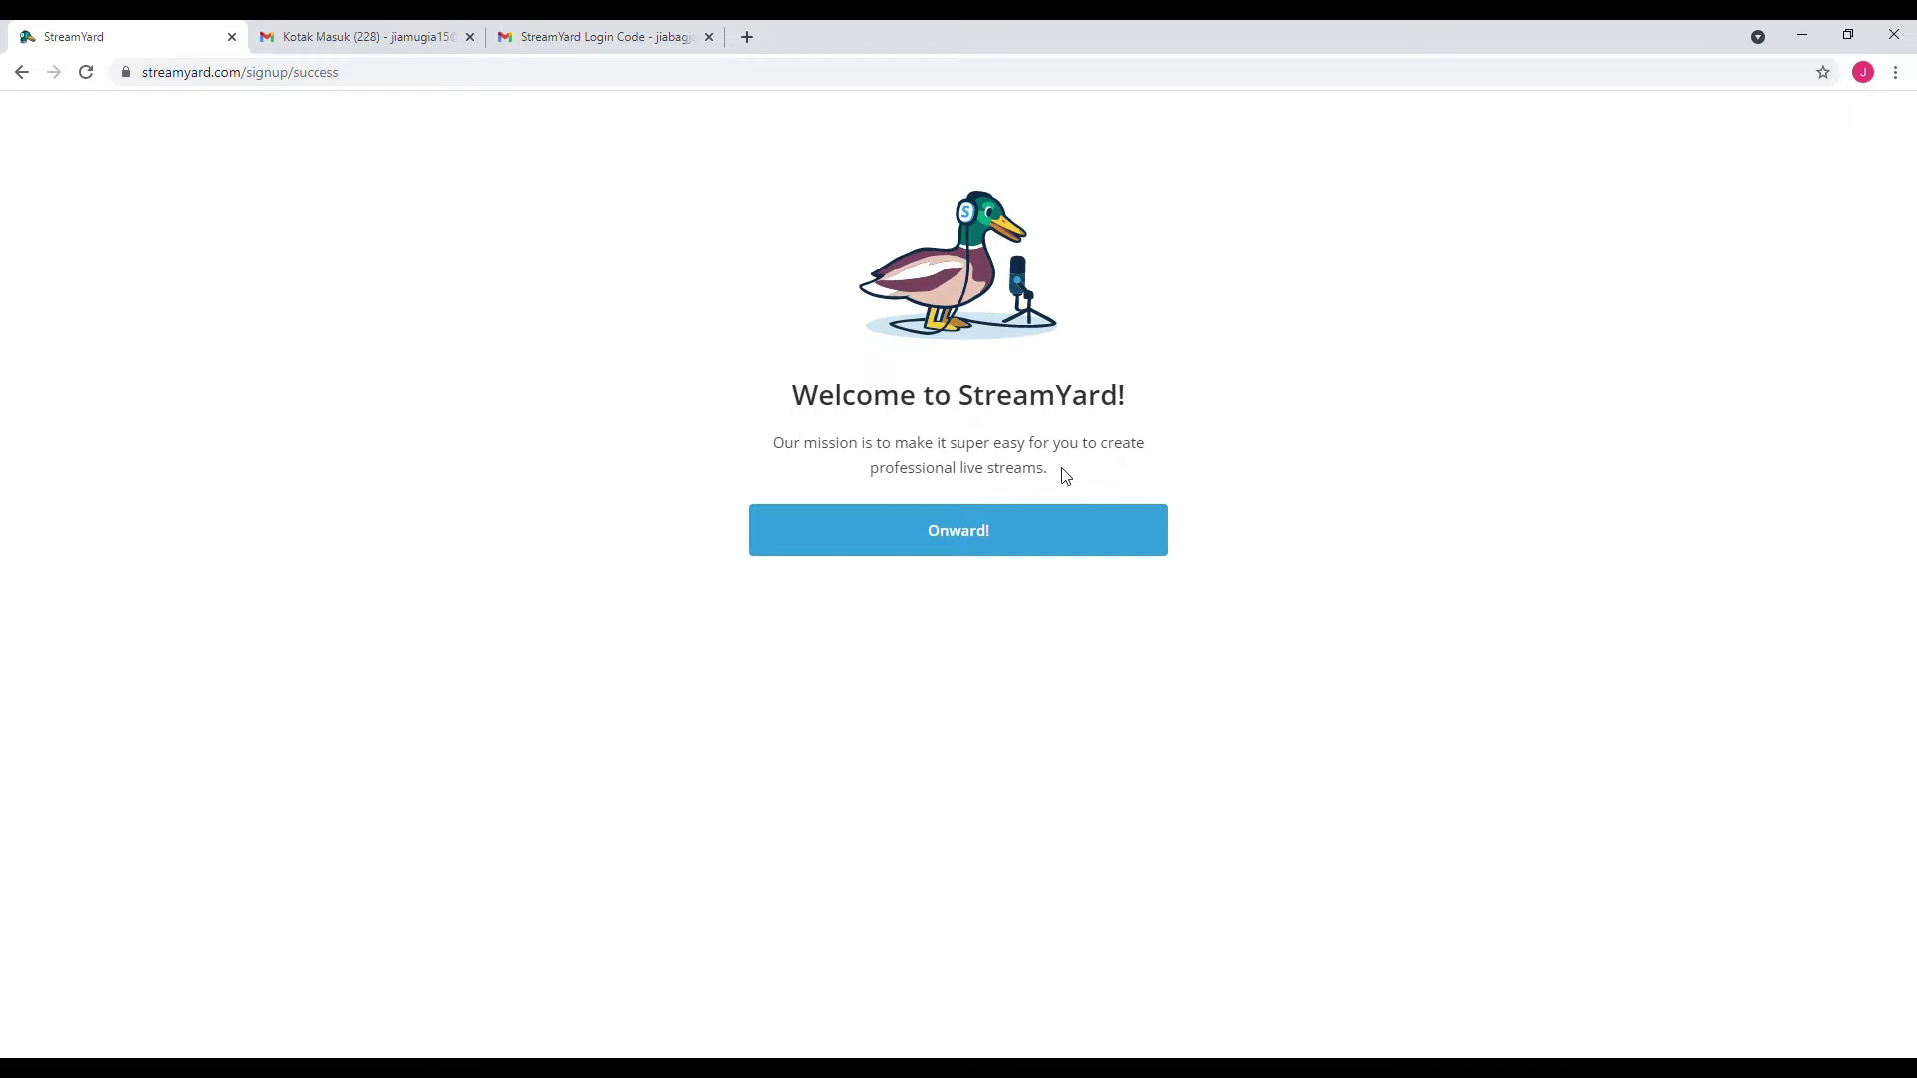
{"action": "left_click", "coordinate": [996, 537]}
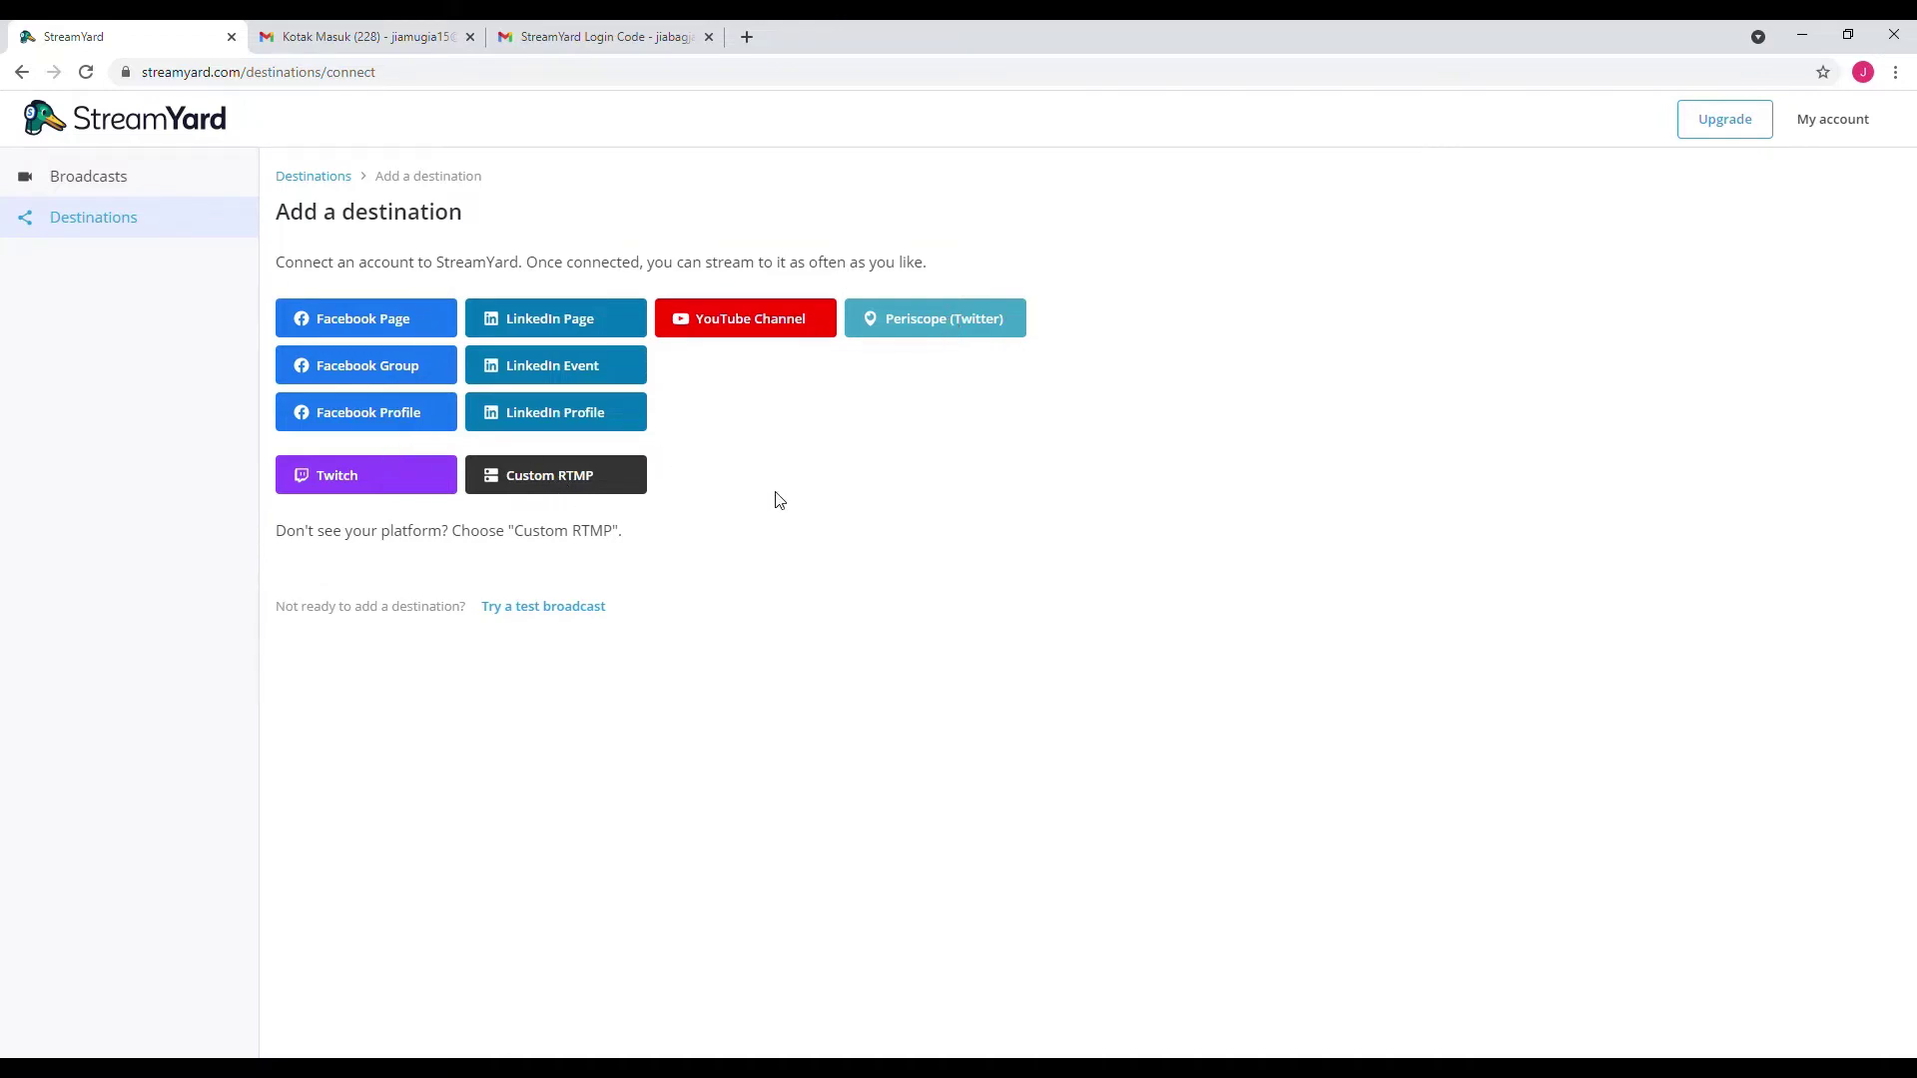
- Connect a YouTube channel as a streaming destination, signing in with the channel's Google account and password and allowing StreamYard access
{"action": "left_click", "coordinate": [730, 327]}
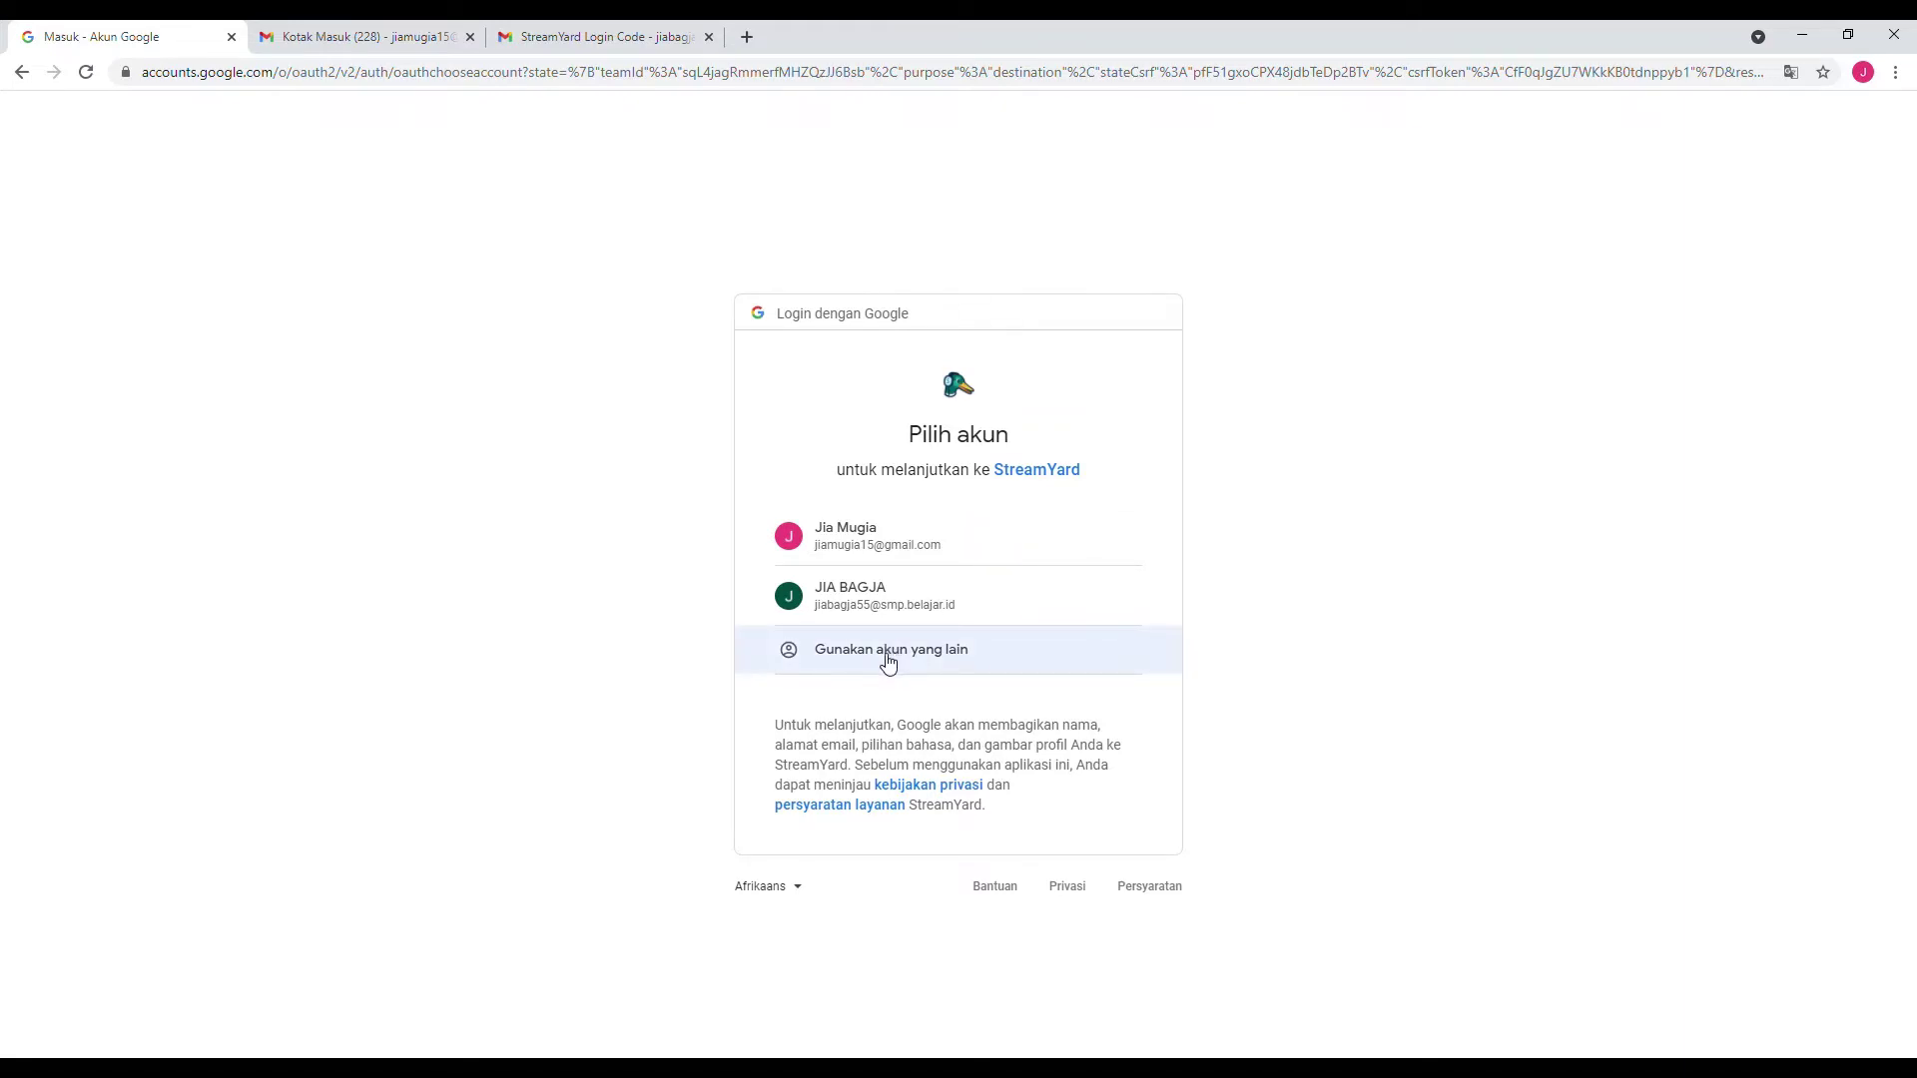
{"action": "left_click", "coordinate": [895, 552]}
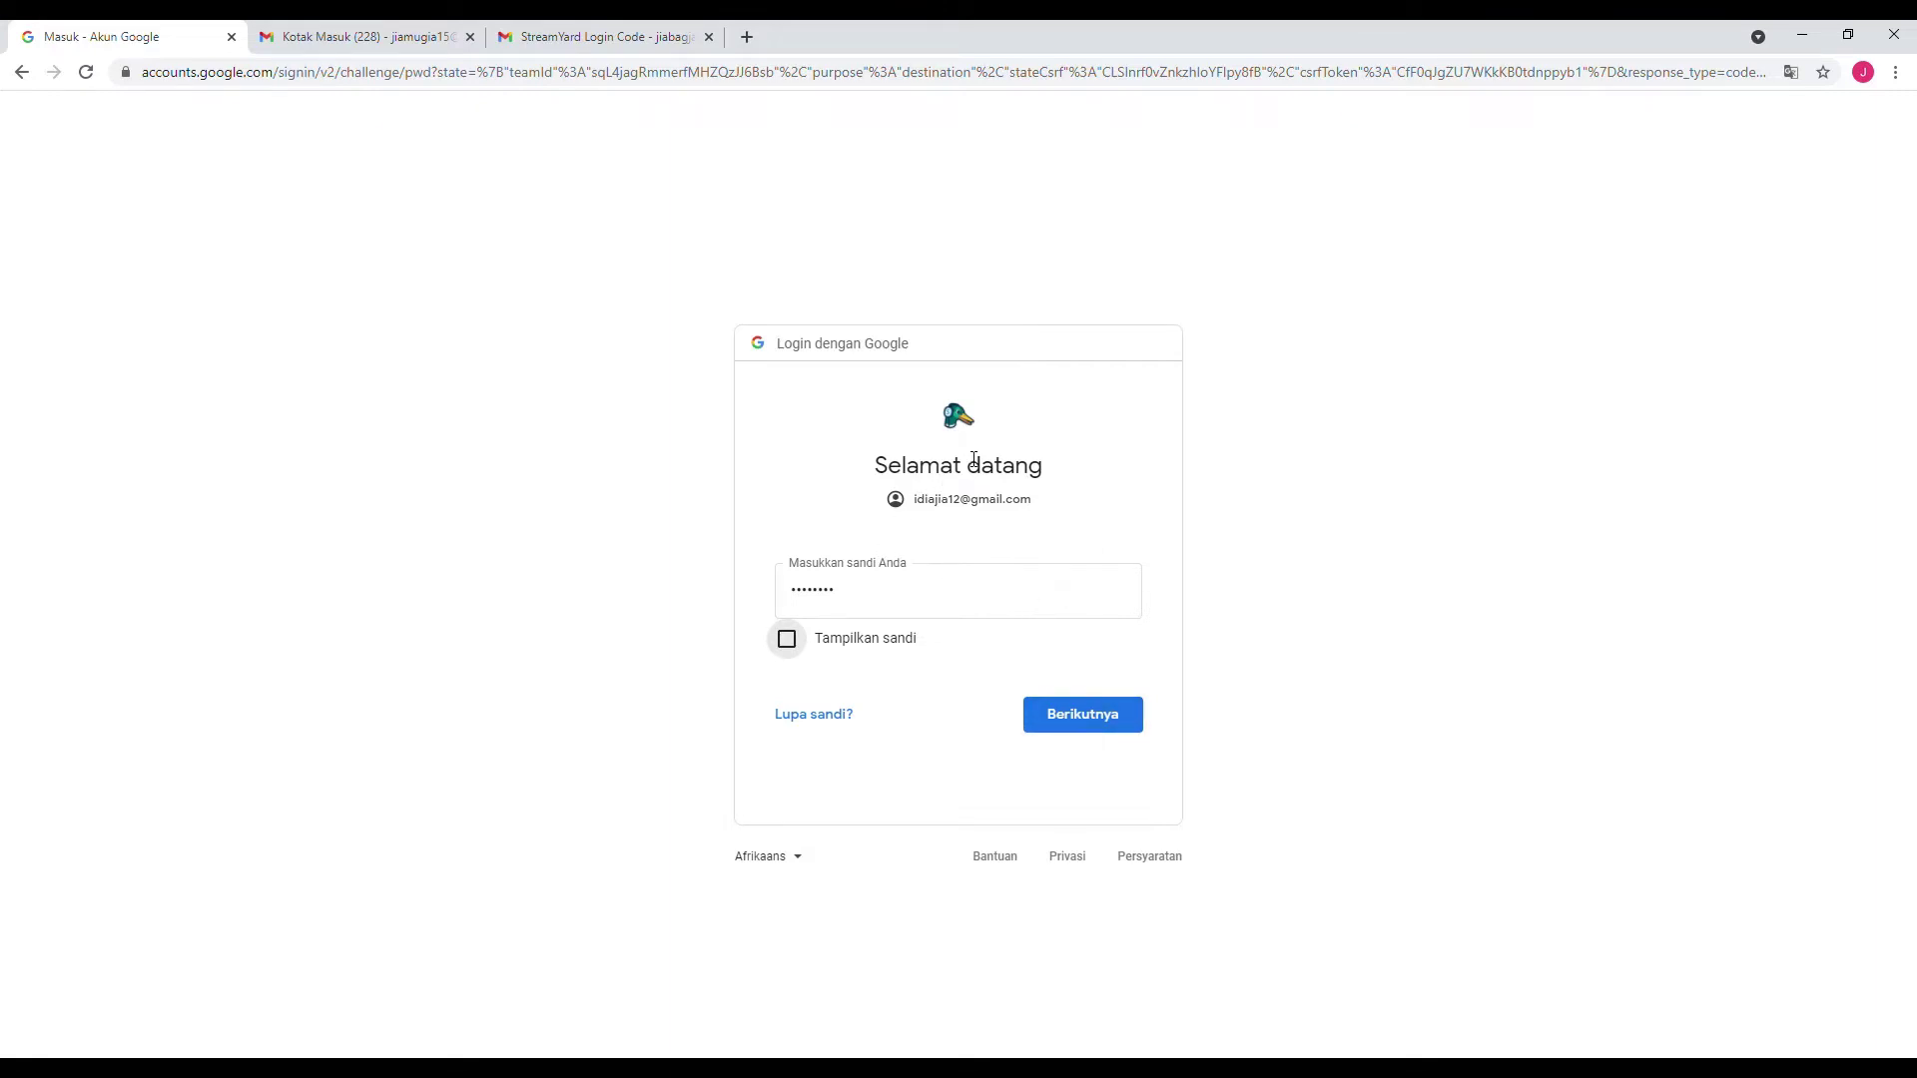
{"action": "left_click", "coordinate": [1080, 711]}
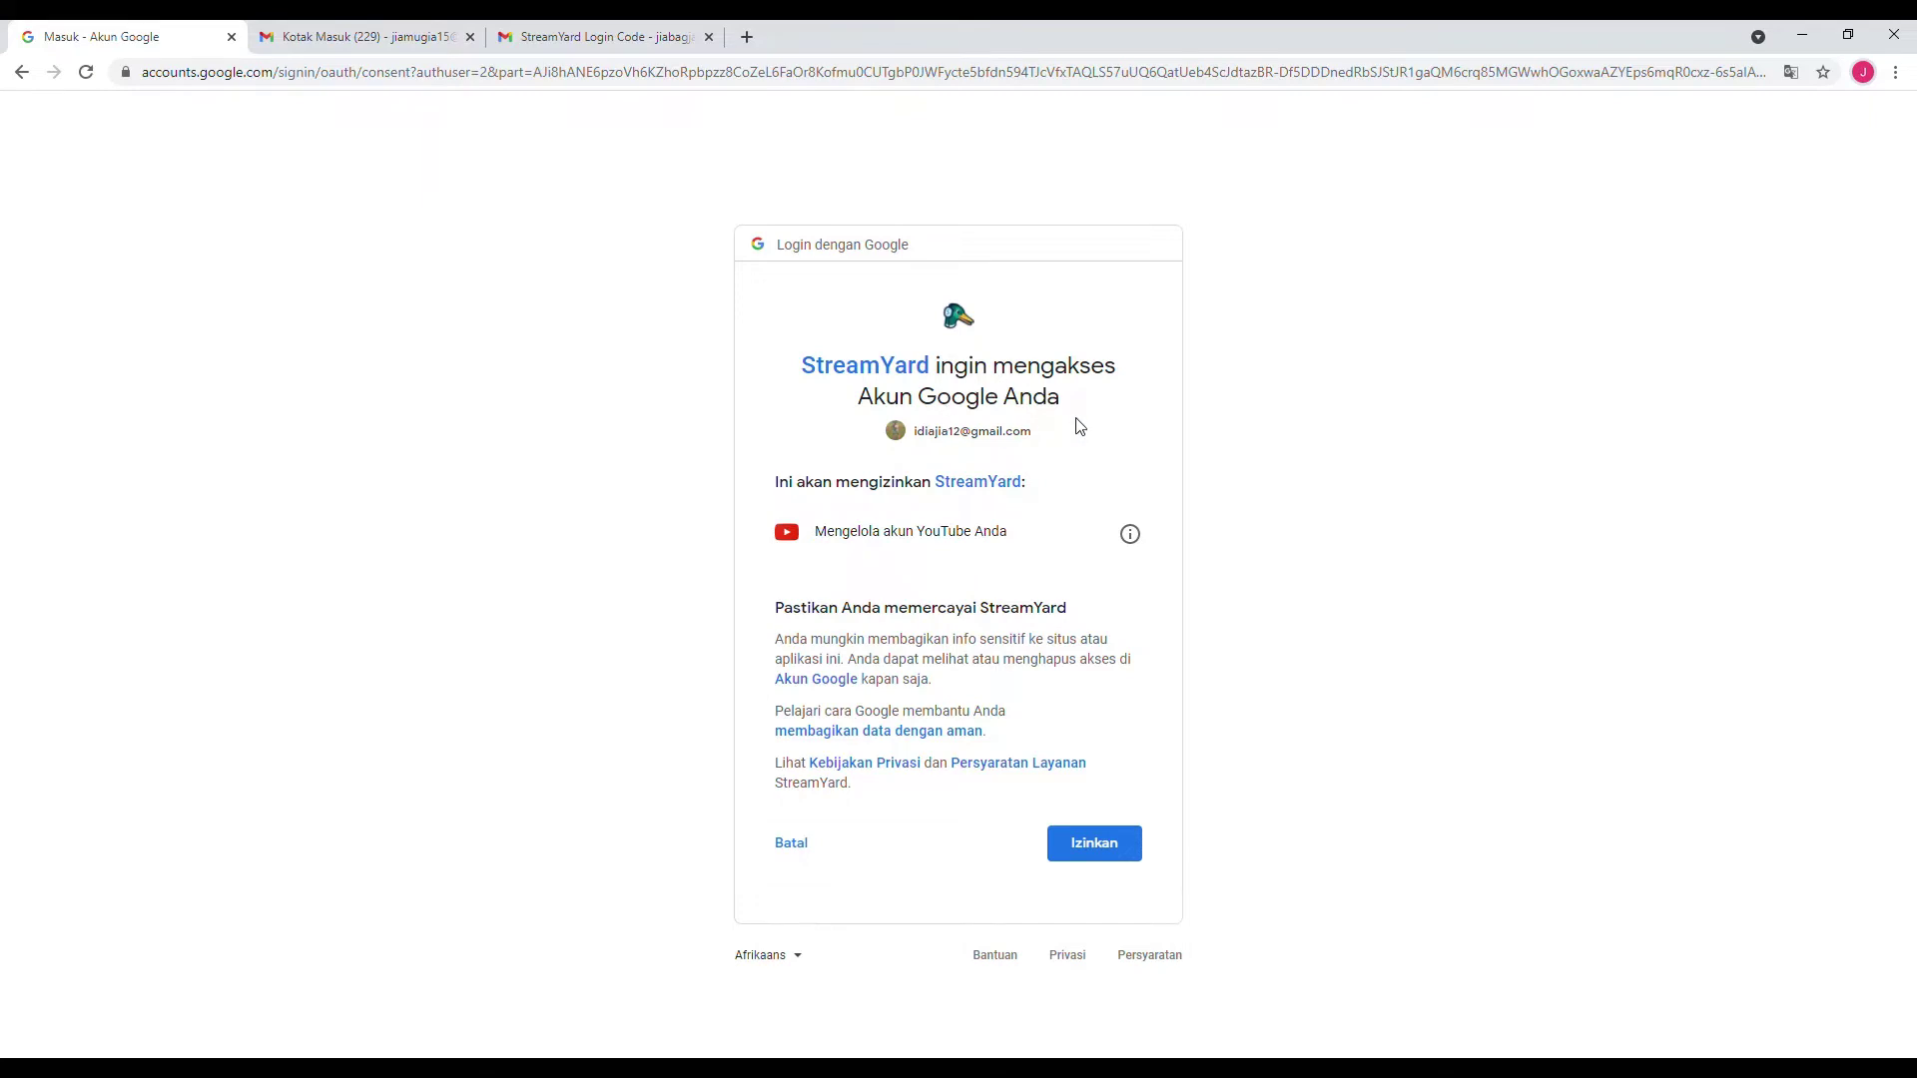
{"action": "left_click", "coordinate": [1103, 850]}
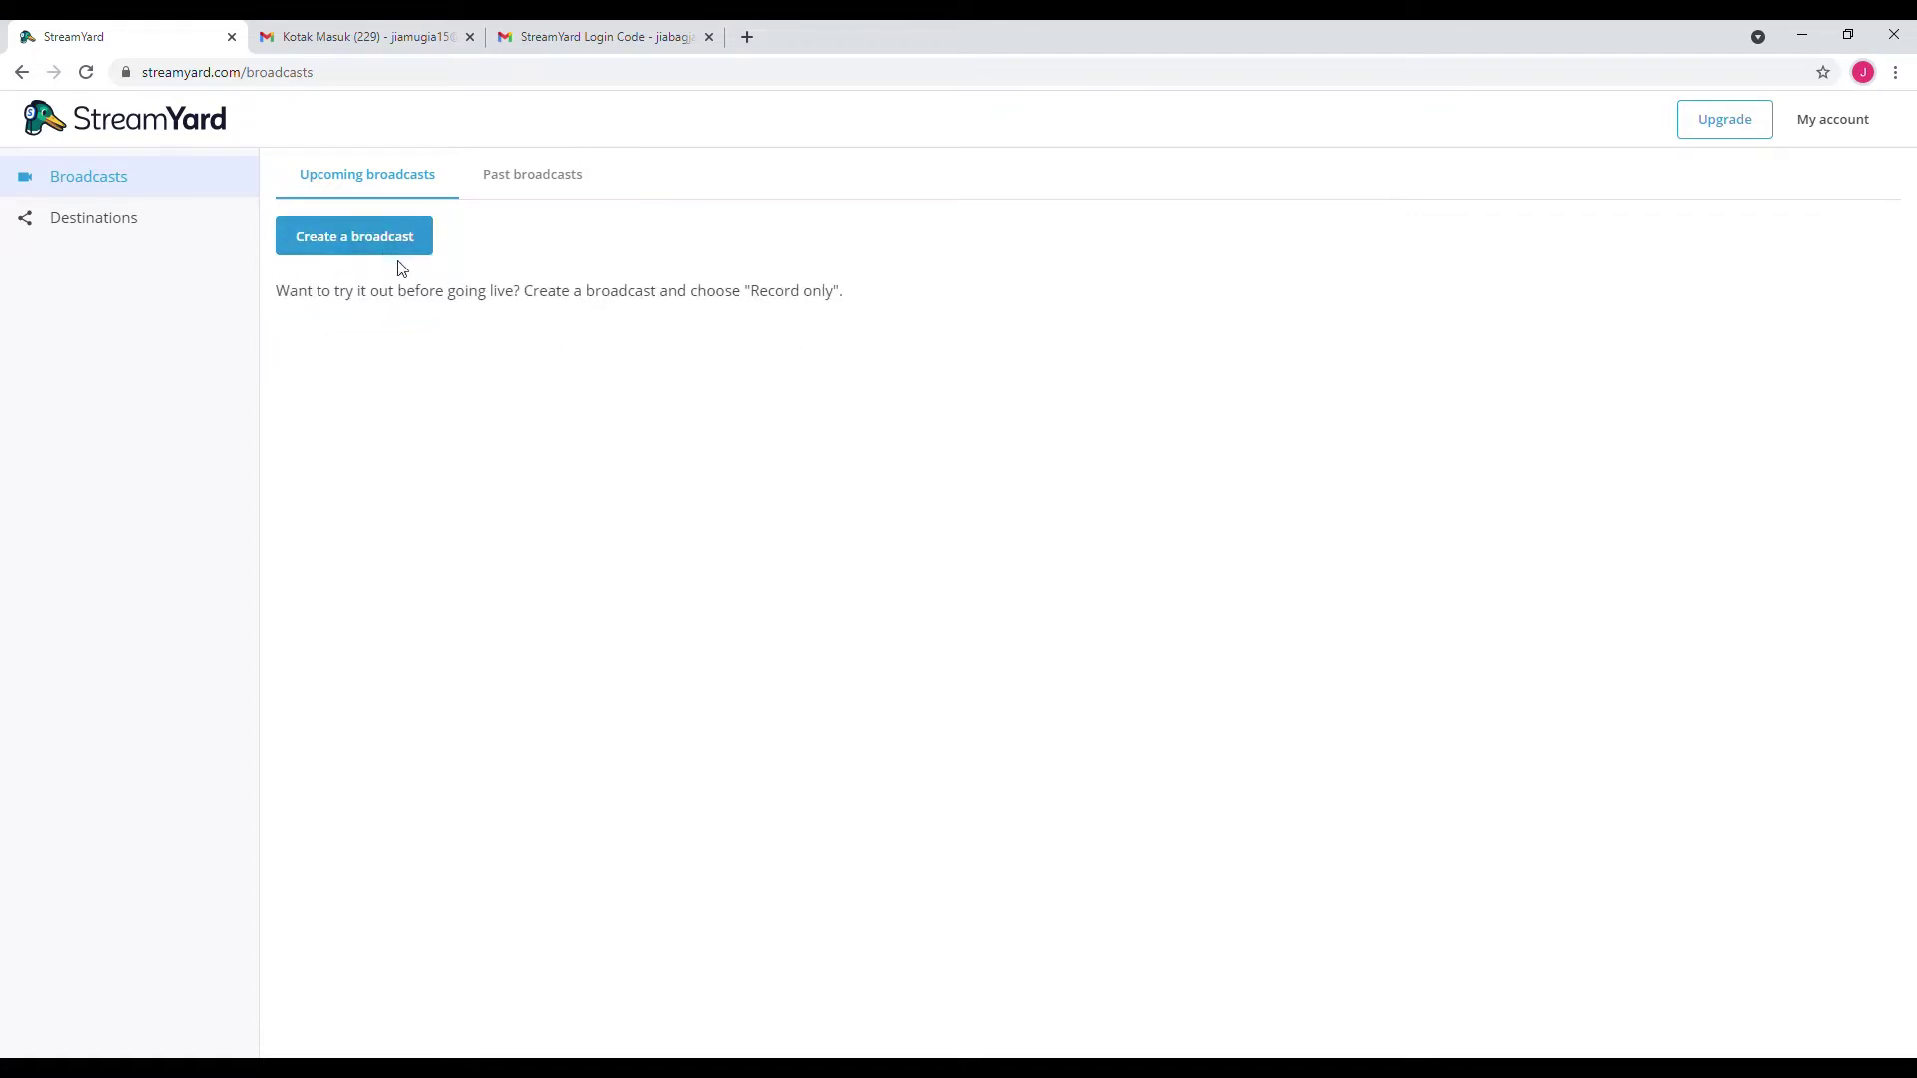
- Start a new broadcast to the connected YouTube channel, titled "MPLS Online SMPN 2 Cibalong, tahun pelajaran 2021/2022"
{"action": "left_click", "coordinate": [343, 236]}
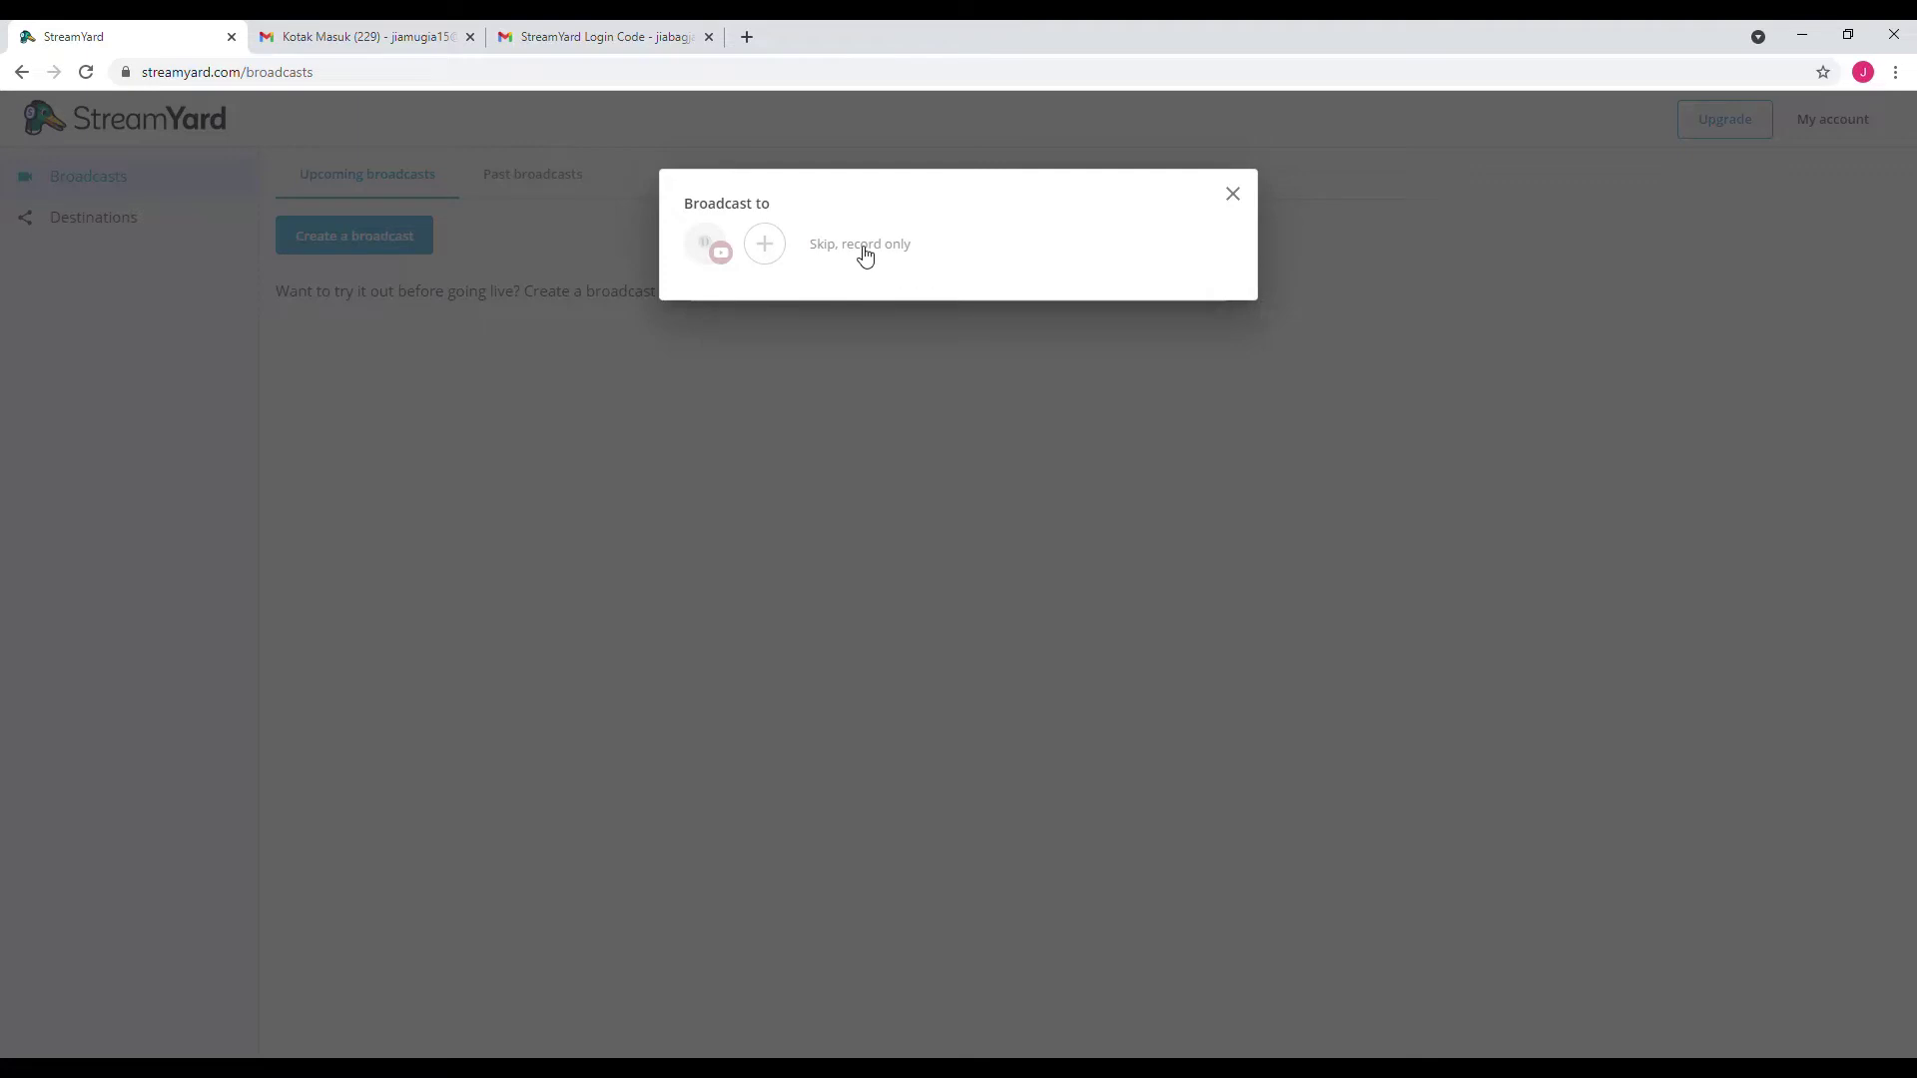
{"action": "left_click", "coordinate": [718, 257]}
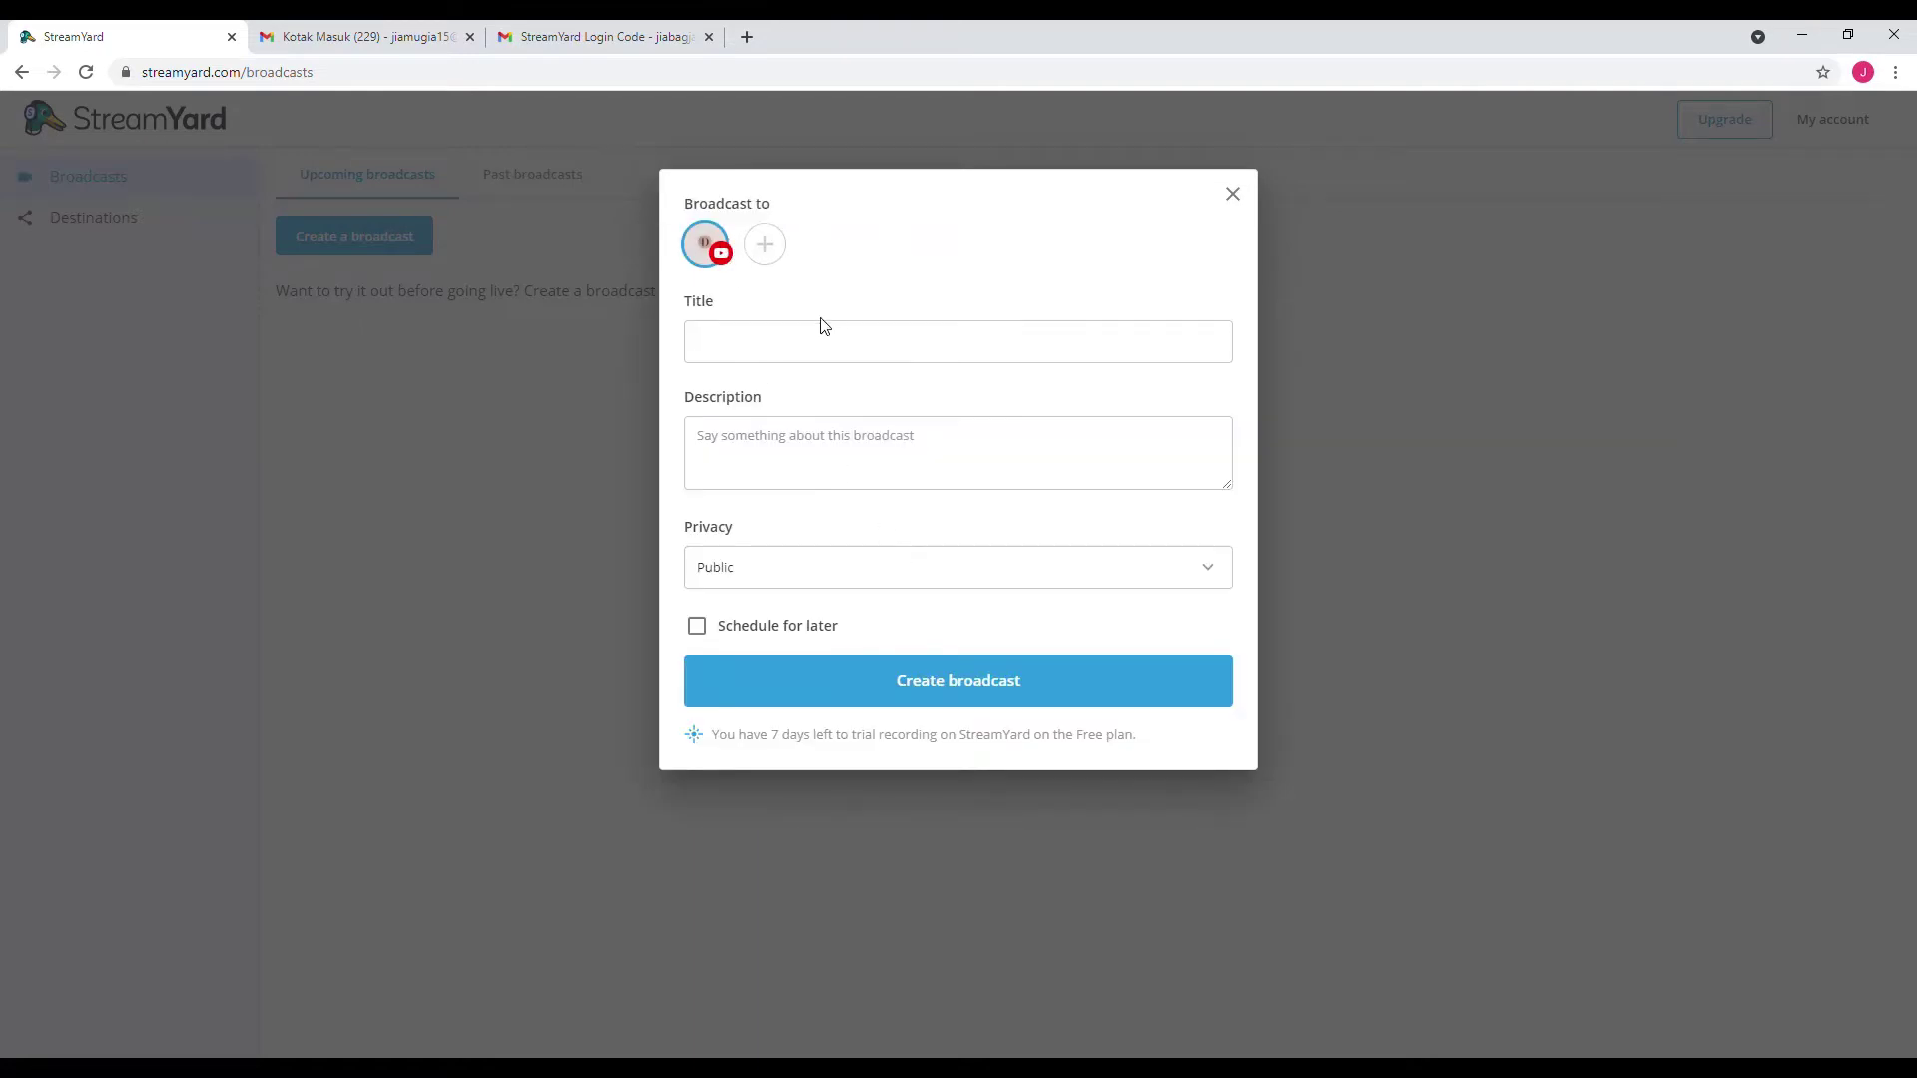
{"action": "left_click", "coordinate": [808, 346]}
{"action": "type", "text": "MPL"}
{"action": "type", "text": "S O"}
{"action": "type", "text": "nline "}
{"action": "type", "text": "SMPN"}
{"action": "type", "text": " 2 Ciablo"}
{"action": "type", "text": "ng"}
{"action": "key", "text": "BackSpace"}
{"action": "key", "text": "BackSpace"}
{"action": "key", "text": "BackSpace"}
{"action": "type", "text": "balong, tahun pelajara"}
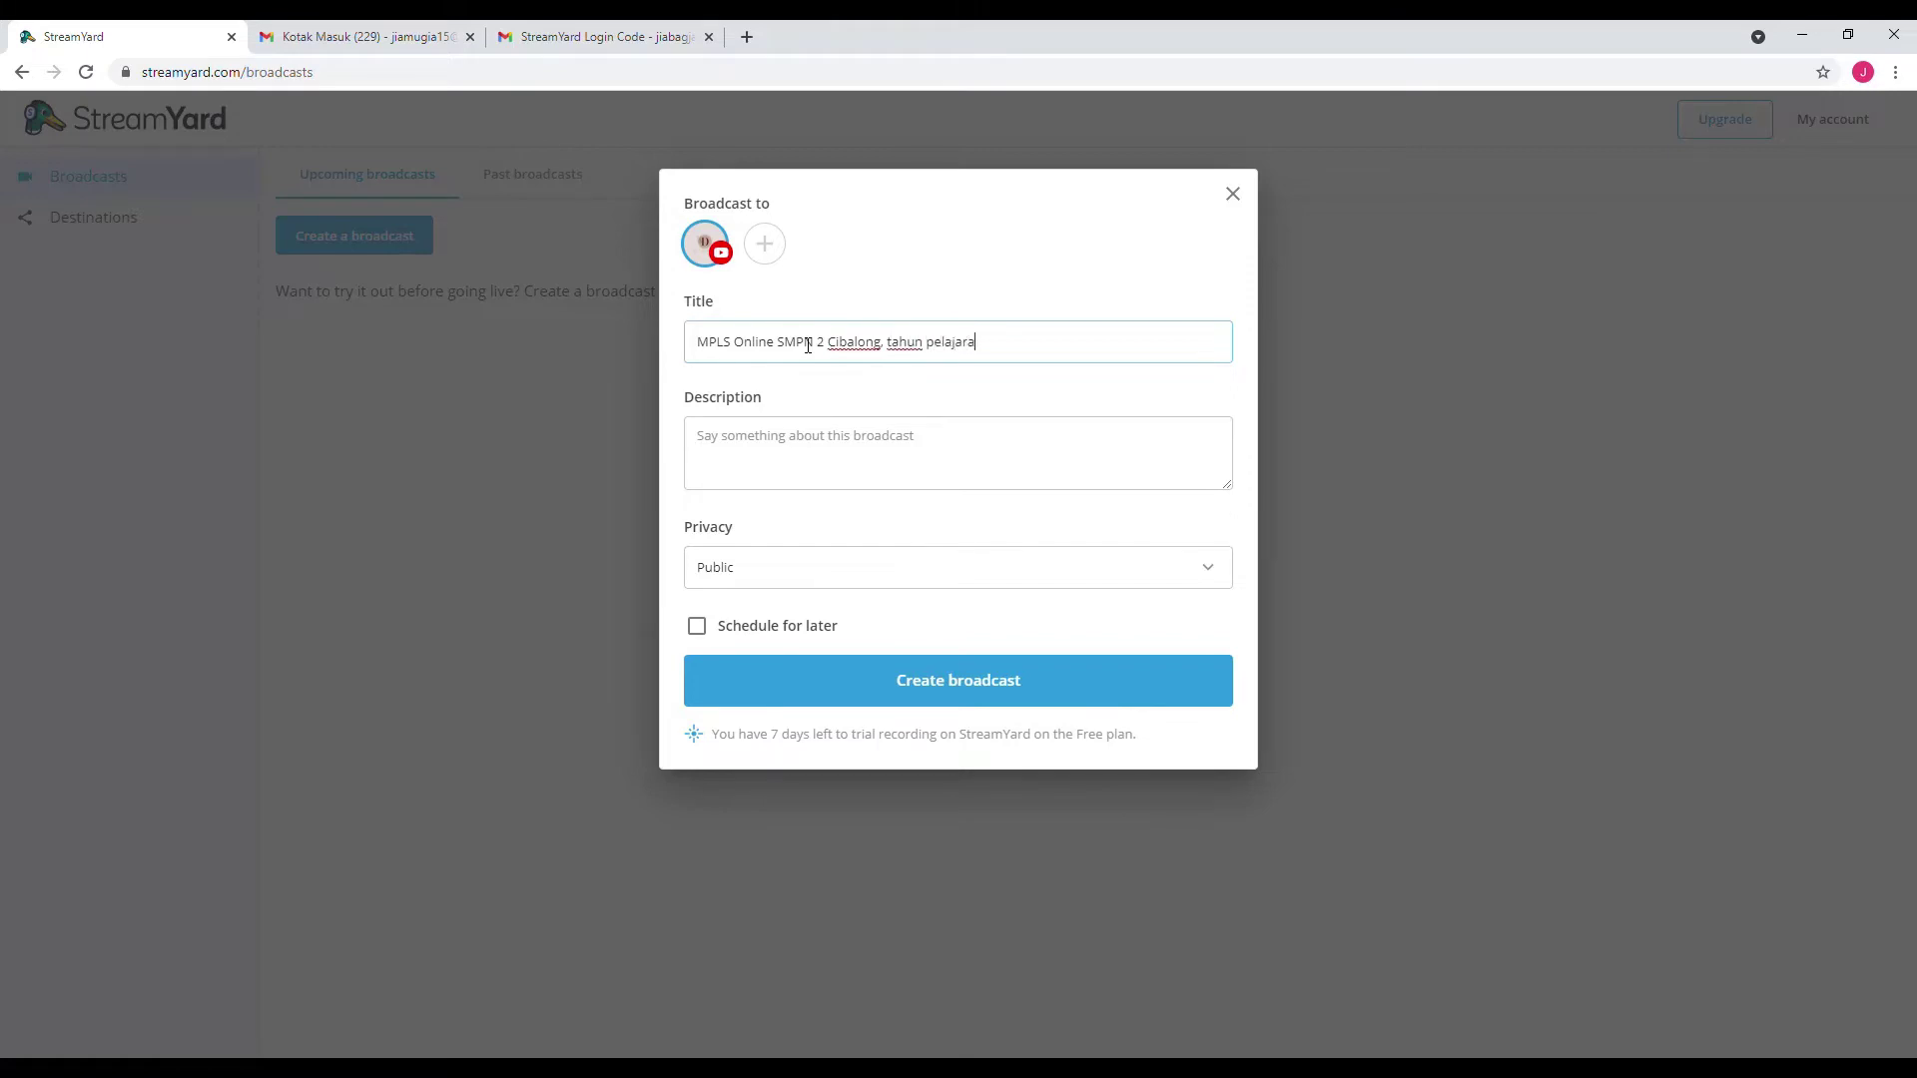
{"action": "type", "text": "n 2021/2022"}
- Set the broadcast description to "MPLS Online"
{"action": "left_click", "coordinate": [832, 448]}
{"action": "type", "text": "MPLS Online"}
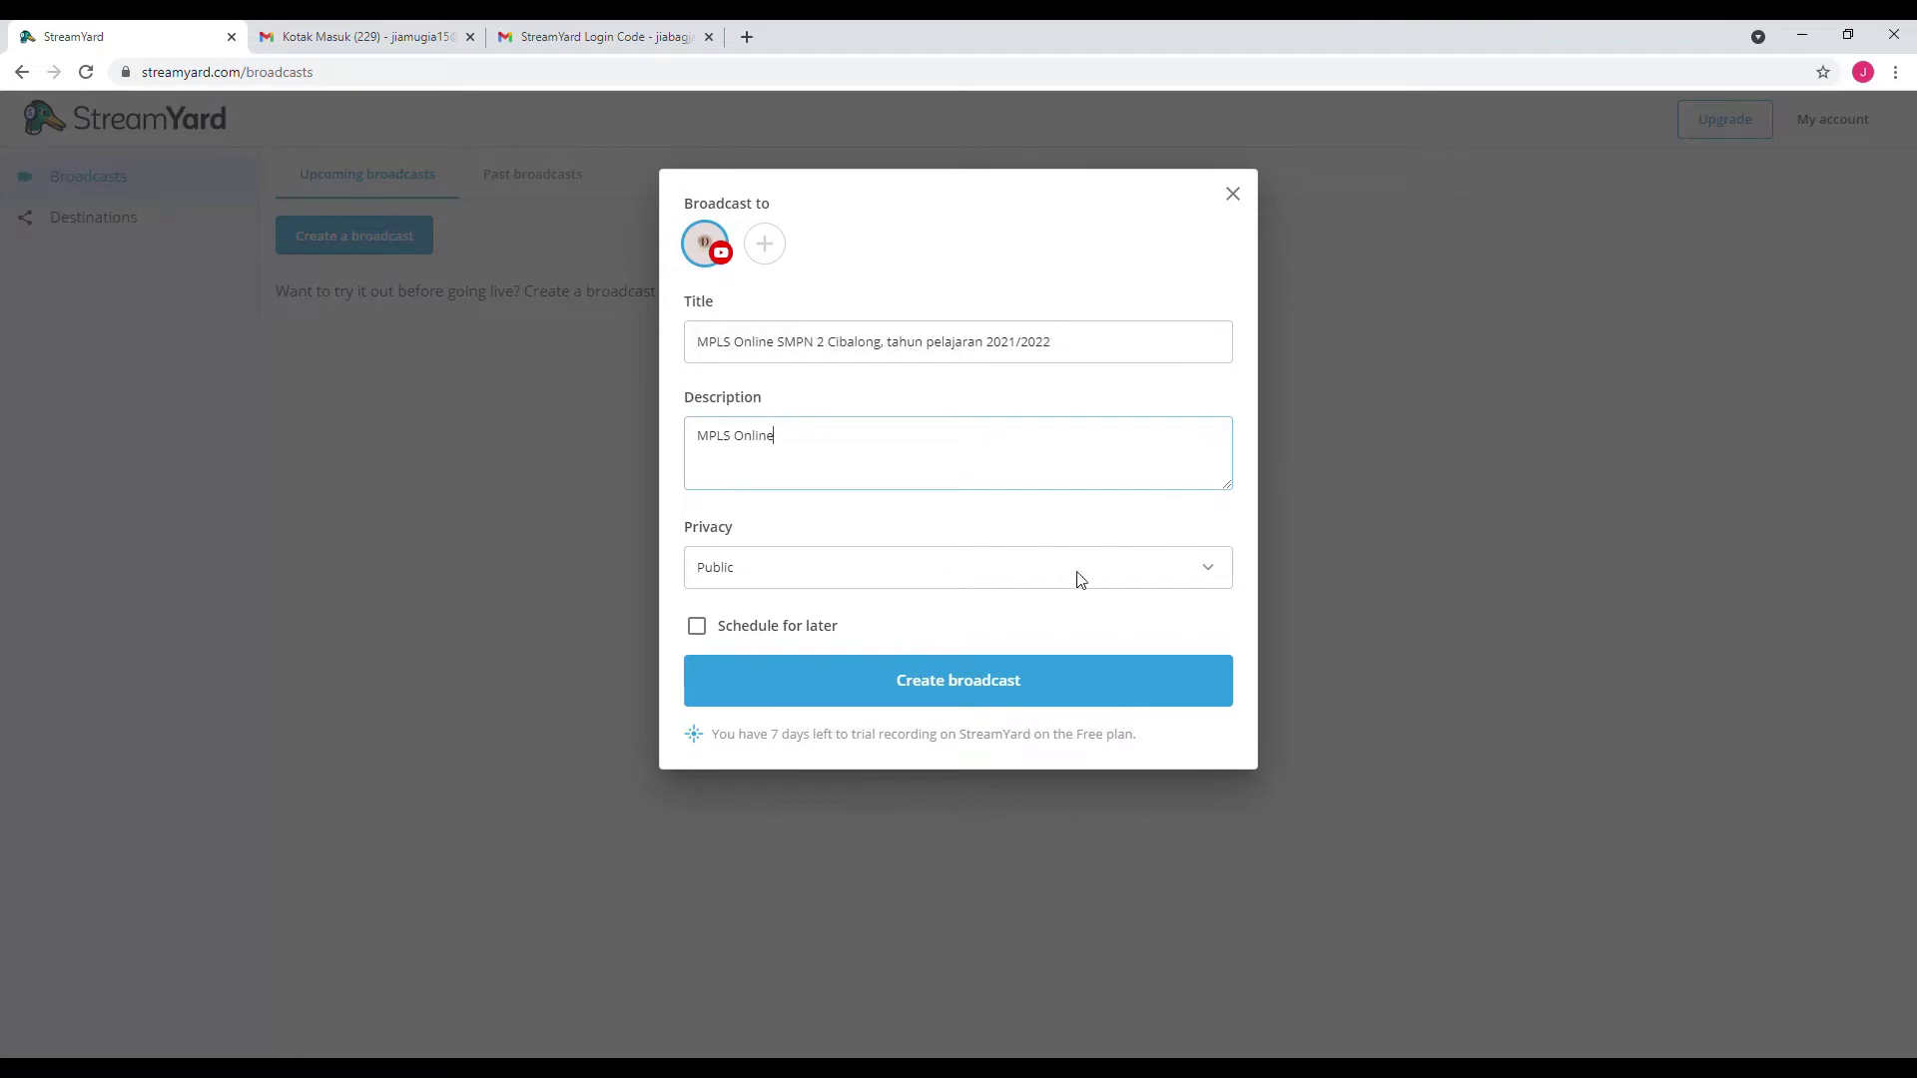
{"action": "key", "text": "Tab"}
- Schedule the broadcast for Jul 20, 2021 at 08:00 AM and create it
{"action": "left_click", "coordinate": [697, 627]}
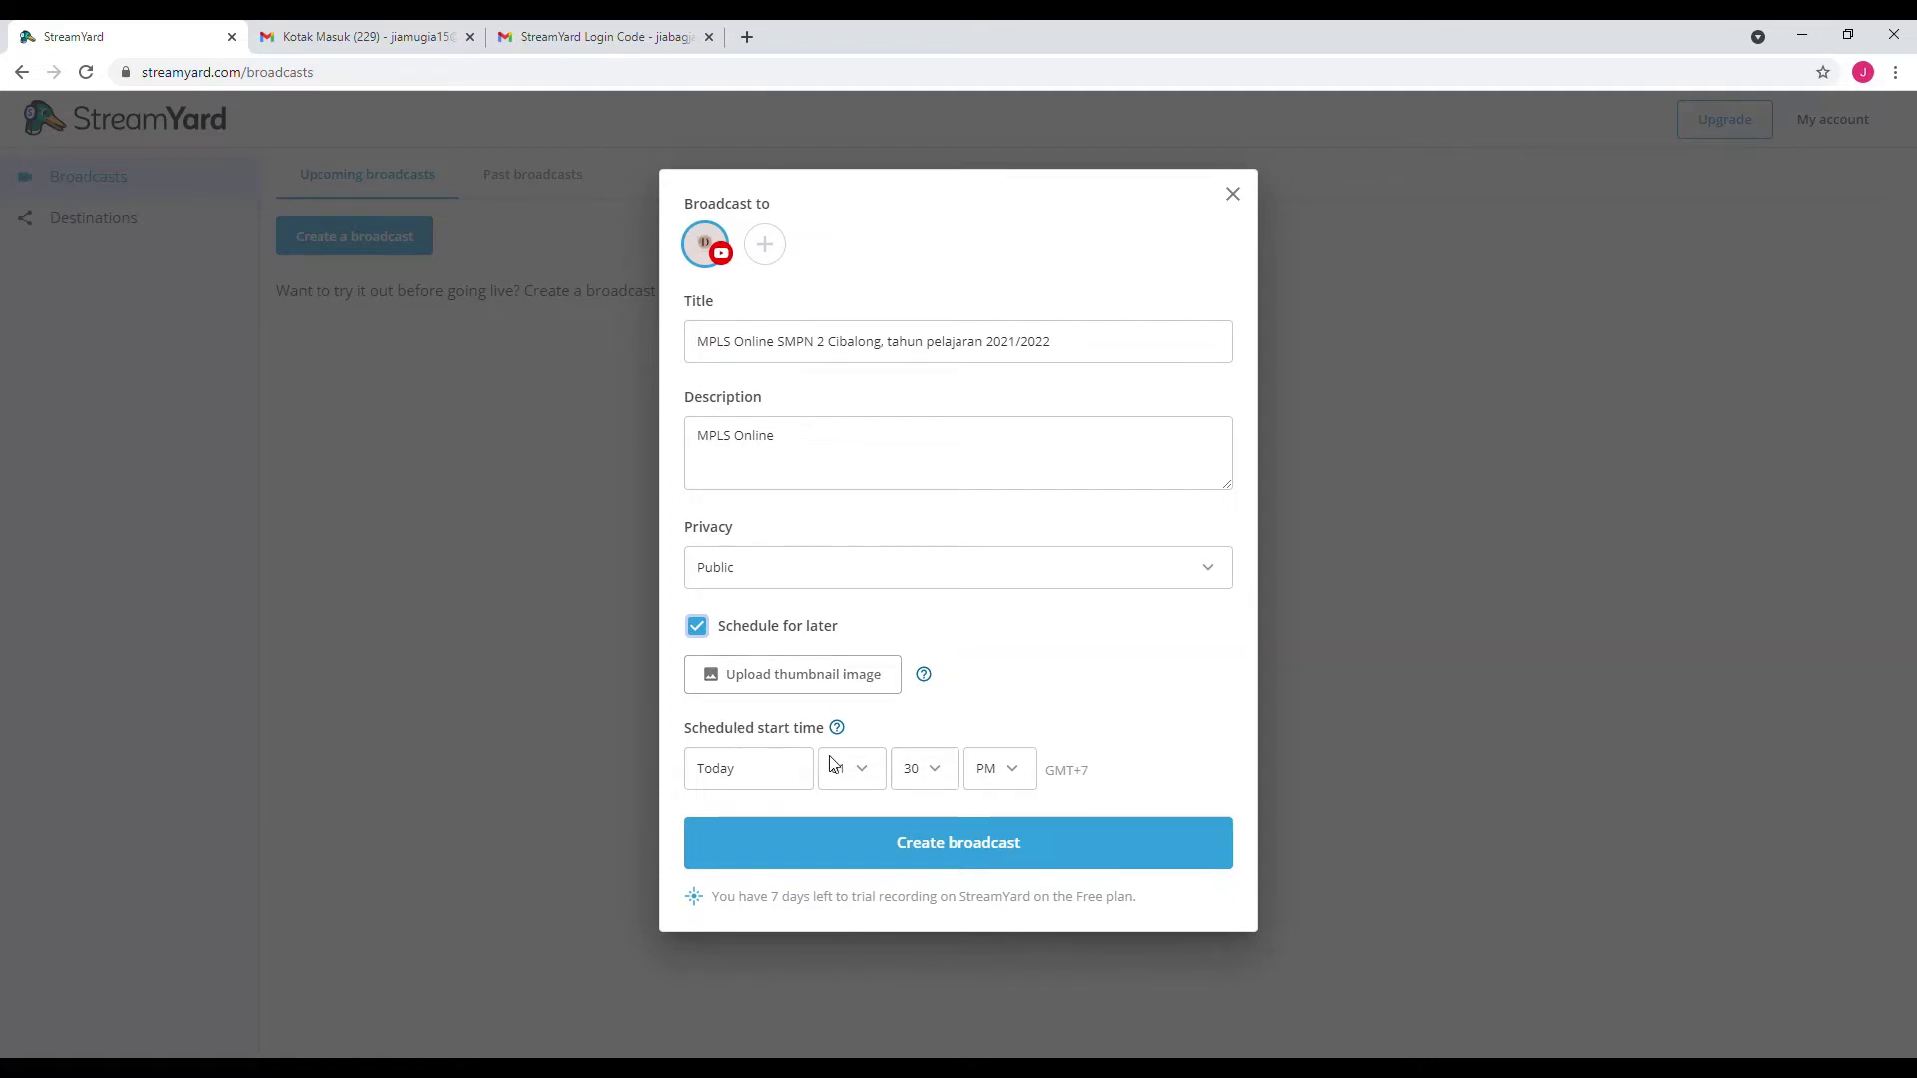
{"action": "left_click", "coordinate": [772, 782]}
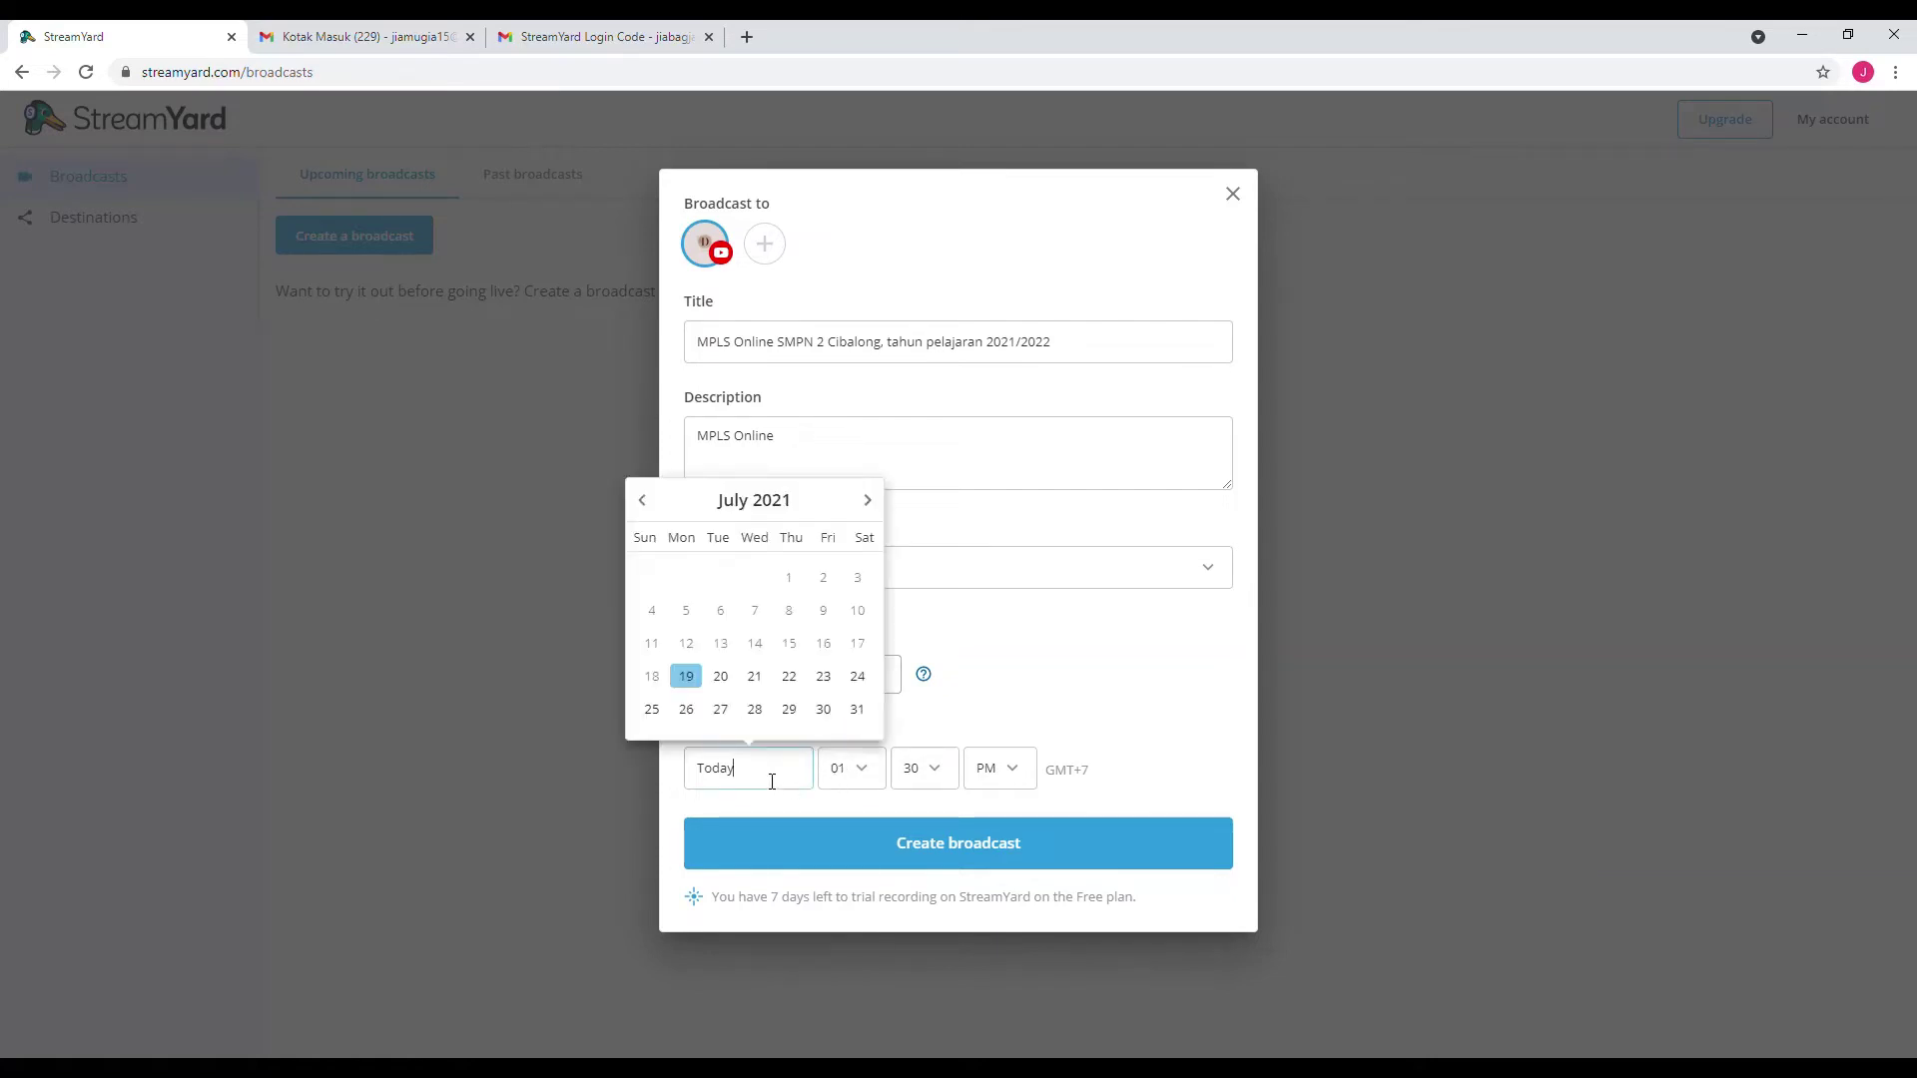
{"action": "left_click", "coordinate": [721, 678]}
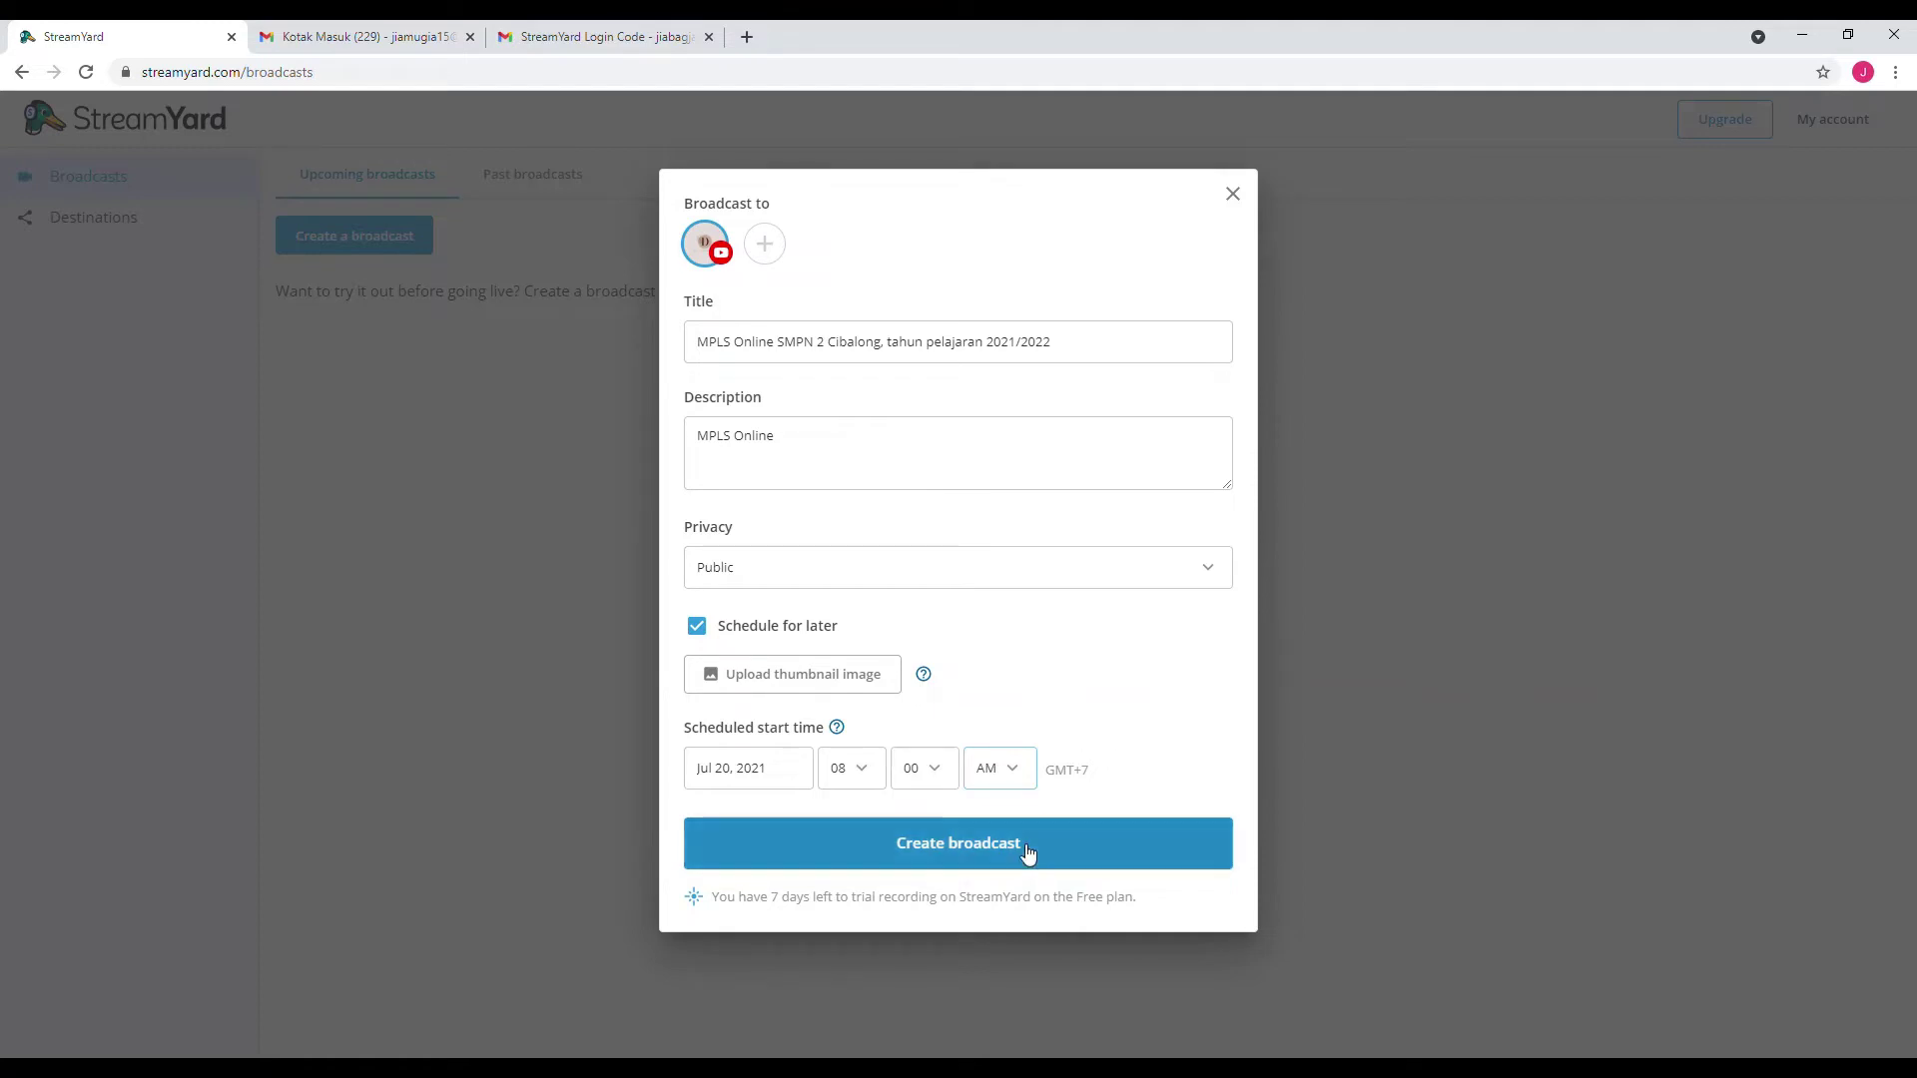
{"action": "left_click", "coordinate": [881, 847]}
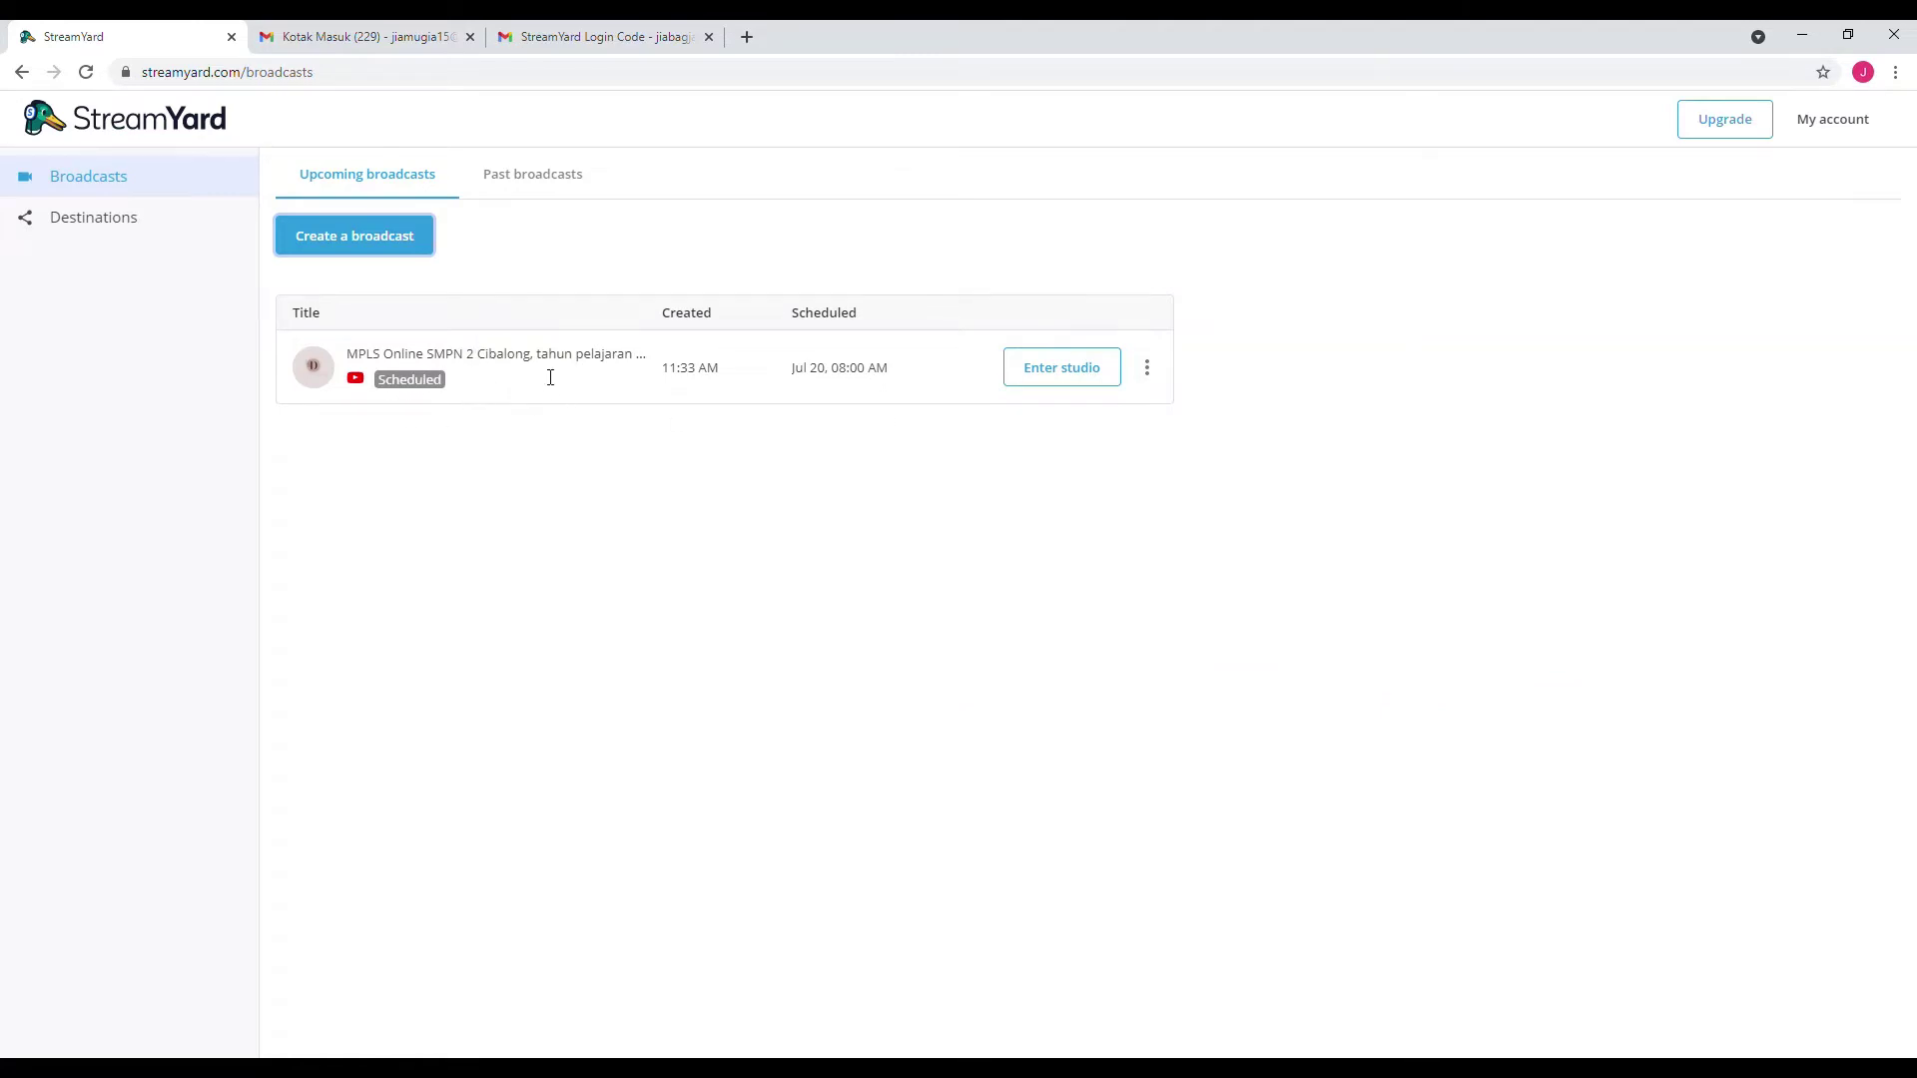
- Enter the scheduled broadcast's studio with microphone and camera access, using the host's full name as display name, and dismiss the stream tip
{"action": "left_click", "coordinate": [1064, 371]}
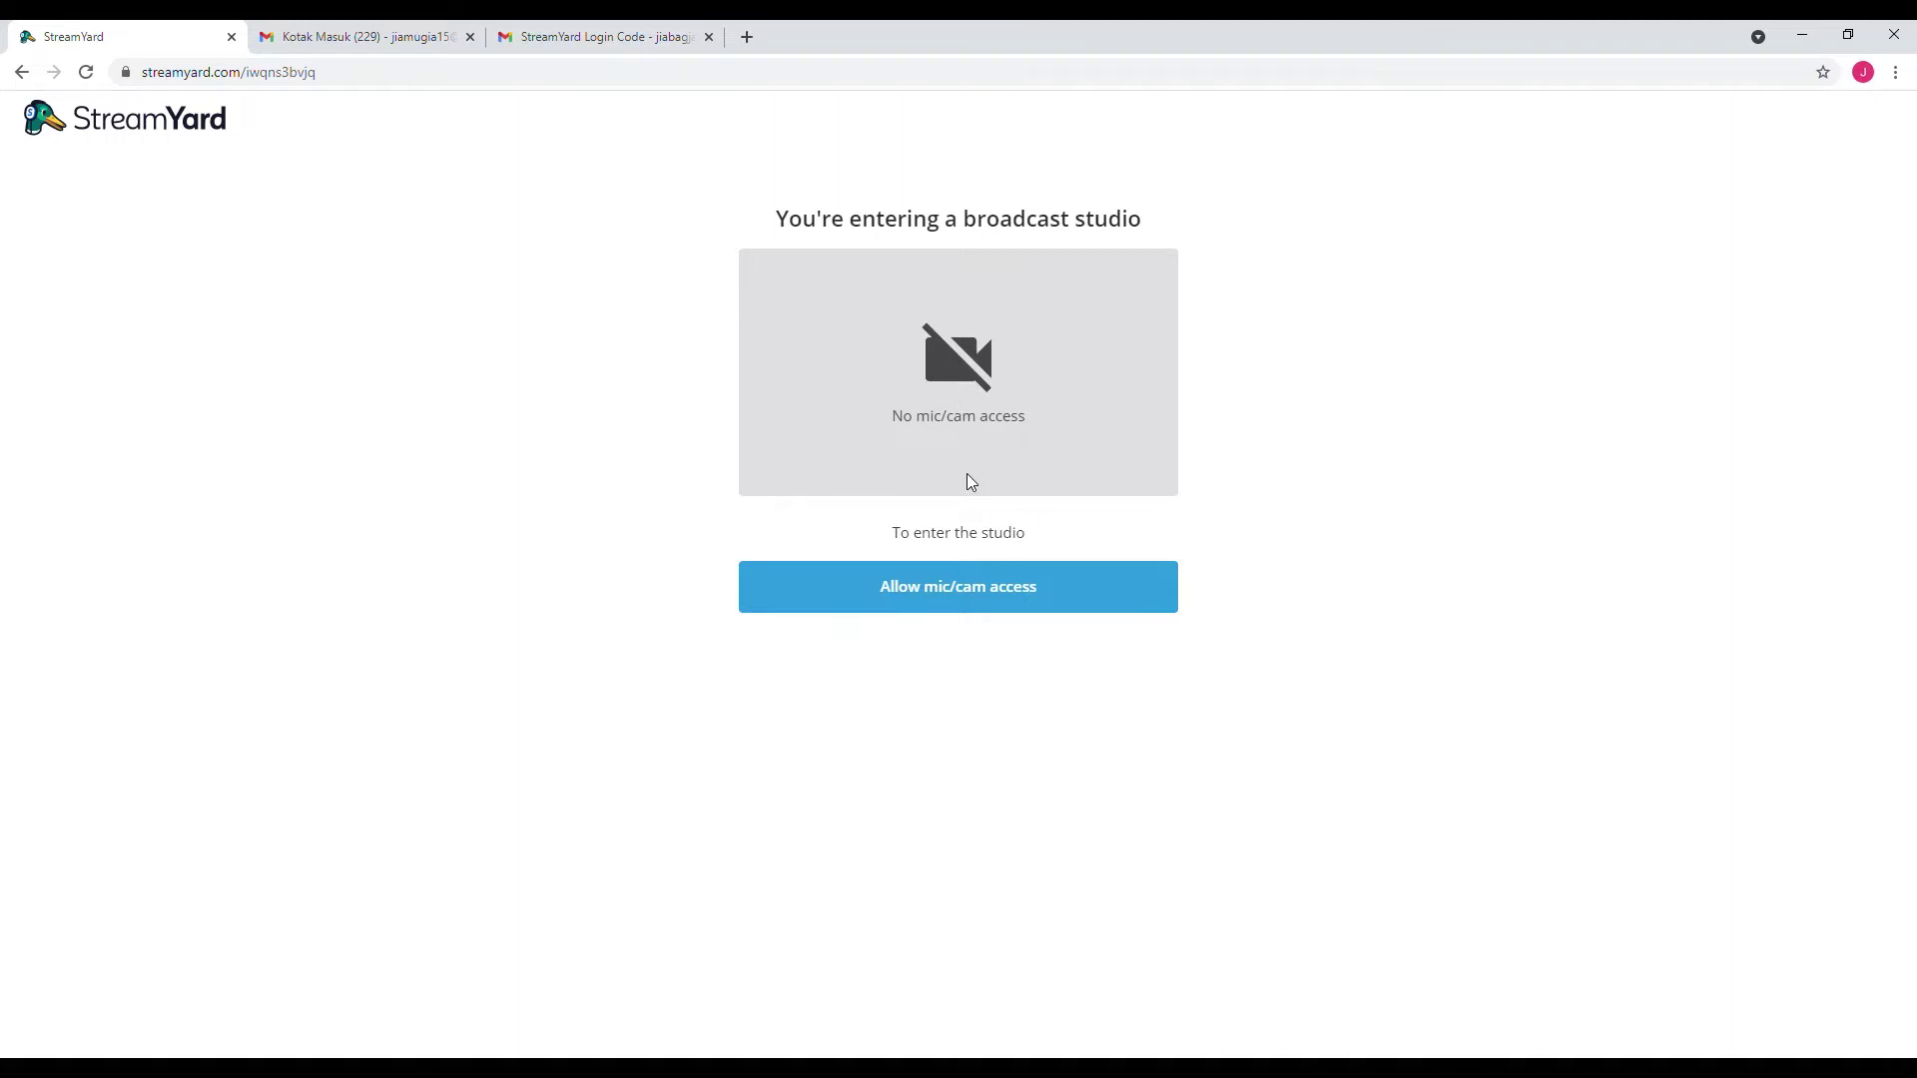
{"action": "left_click", "coordinate": [912, 607]}
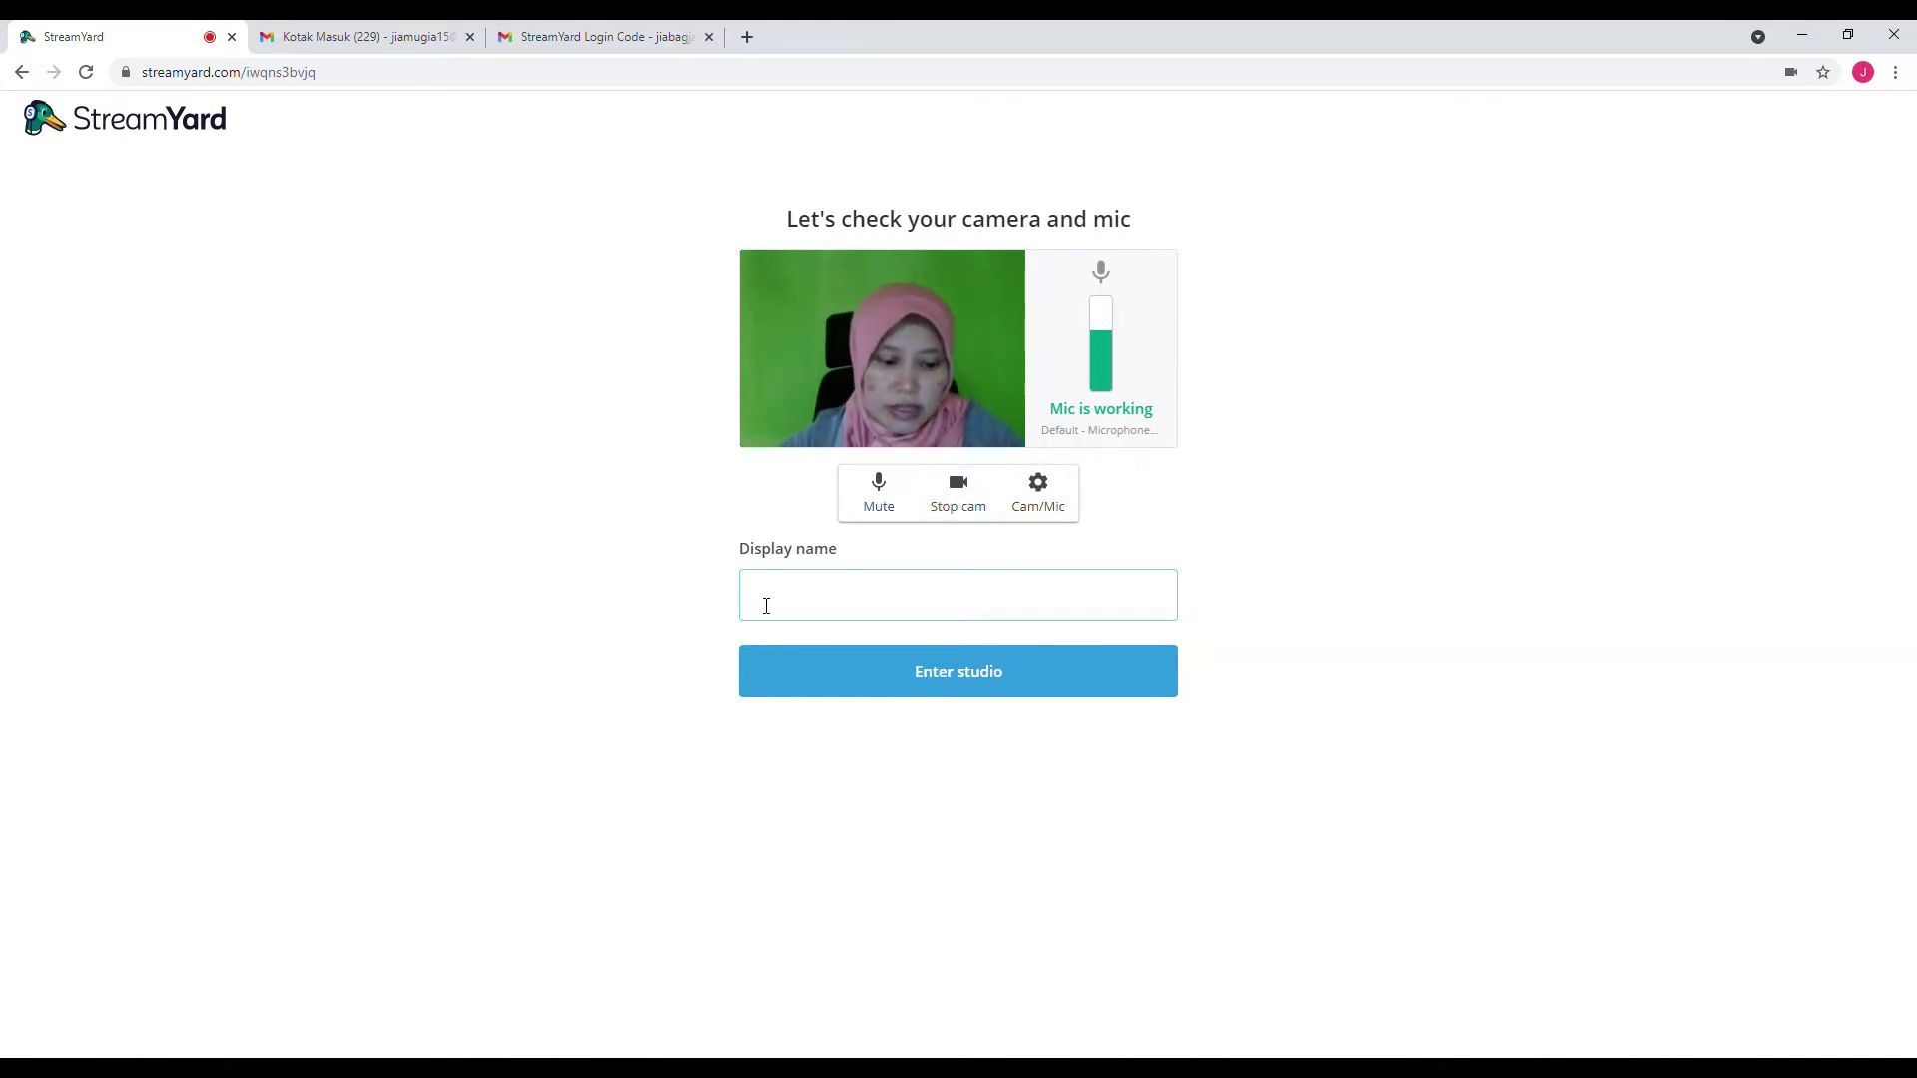
{"action": "type", "text": "Desi Fitria Wulandari"}
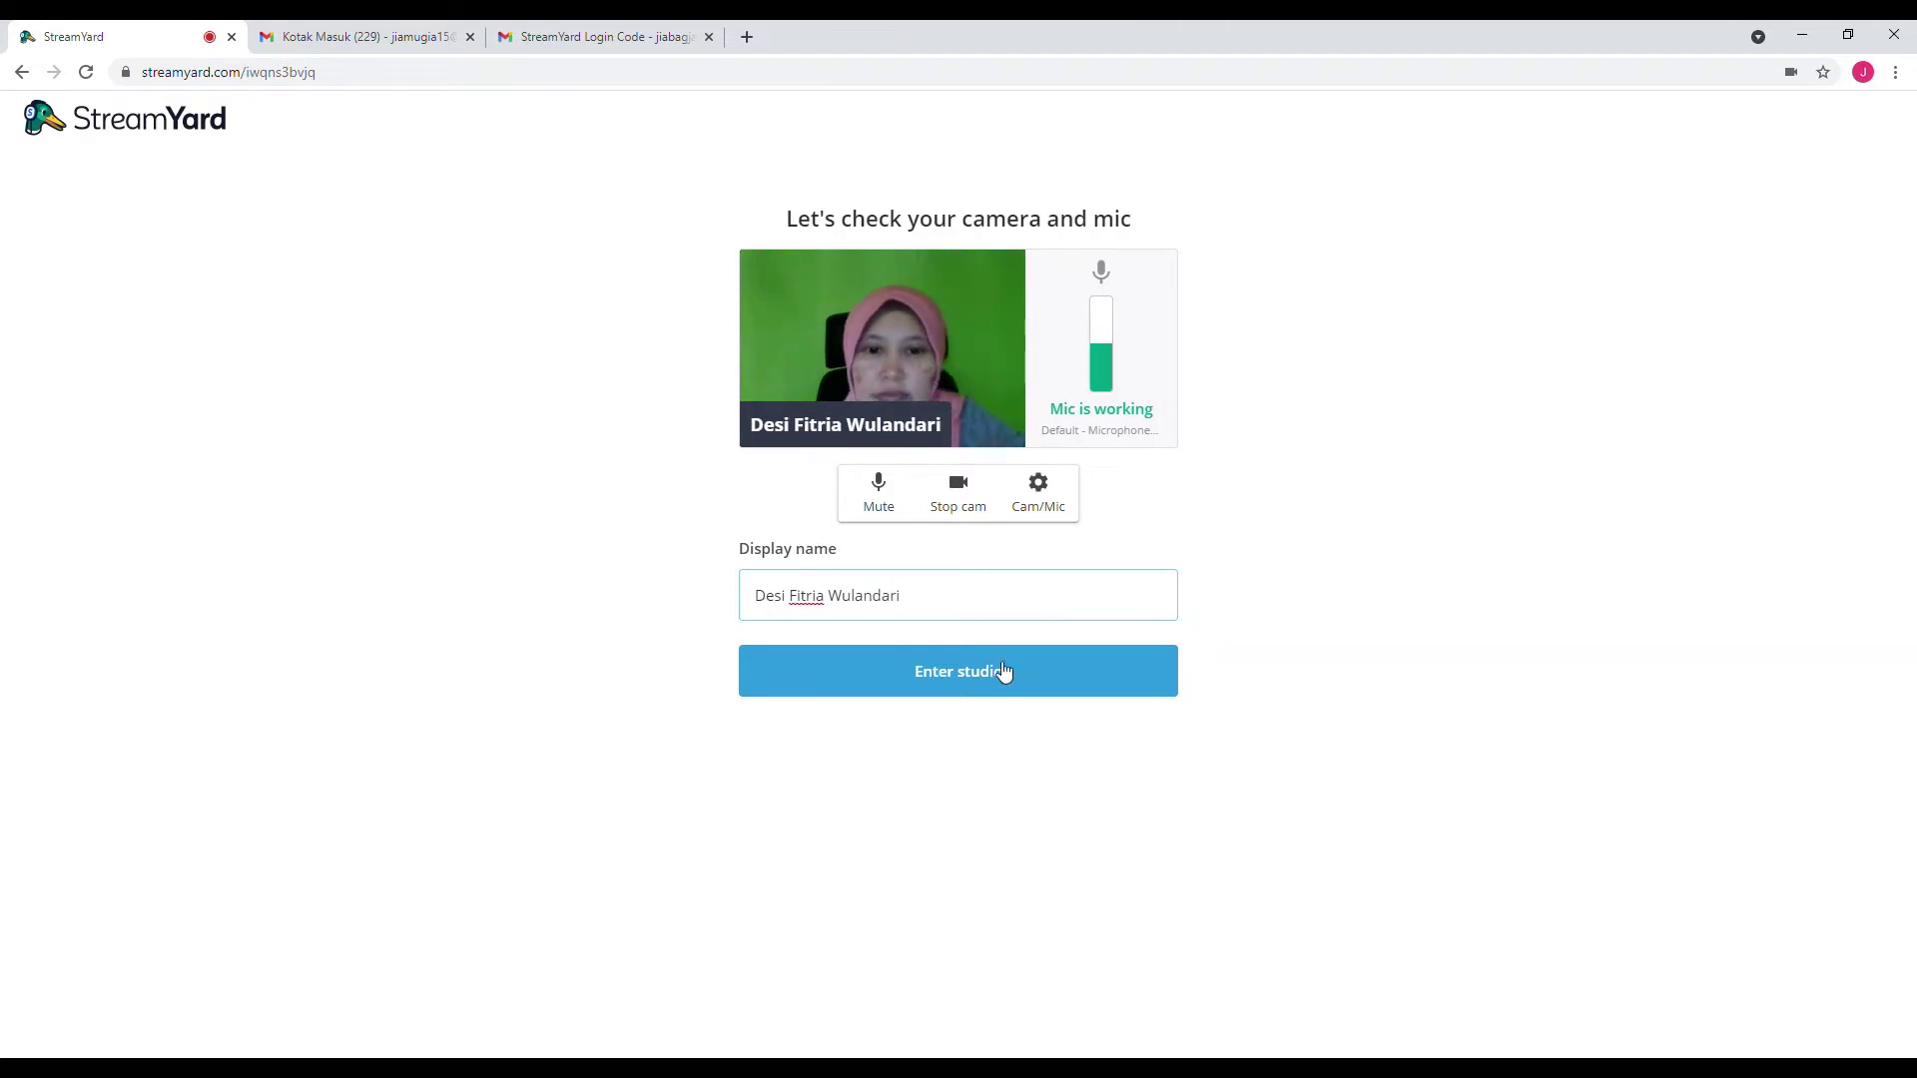
{"action": "left_click", "coordinate": [912, 676]}
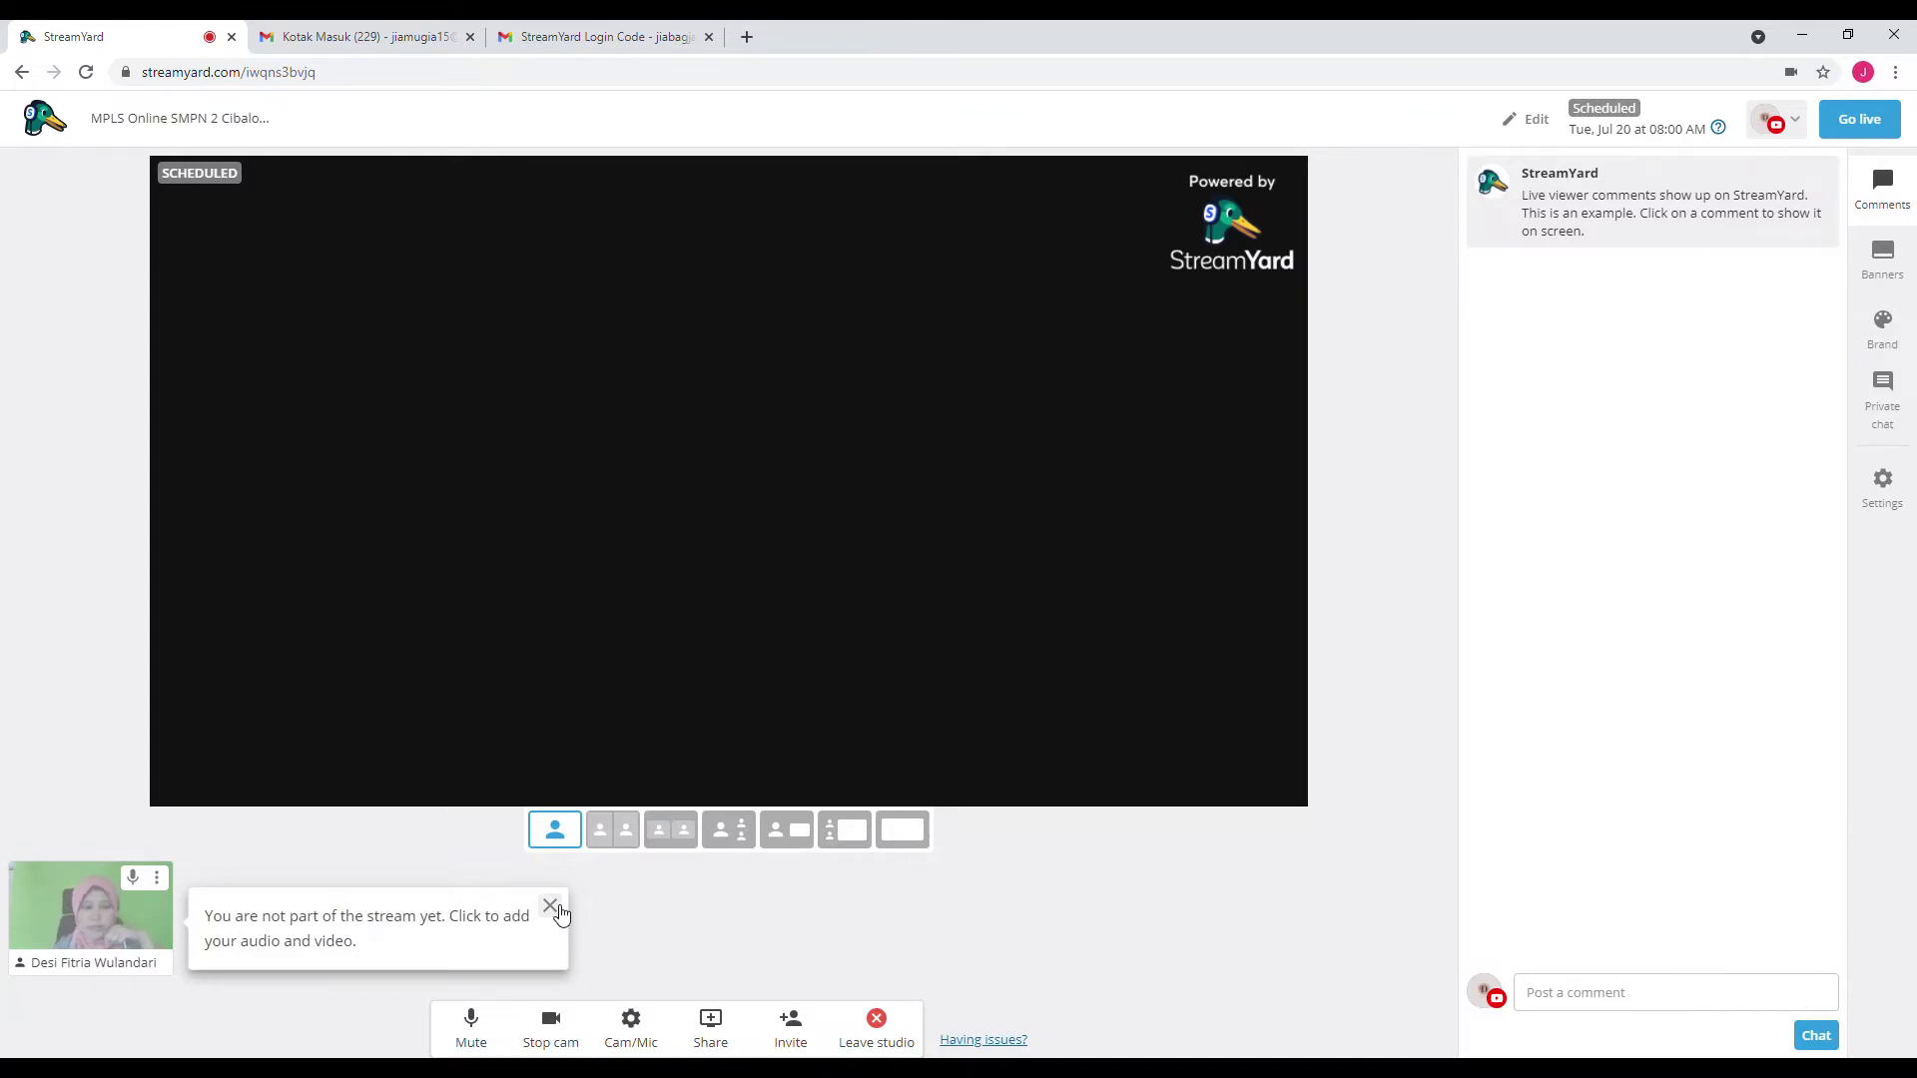
{"action": "left_click", "coordinate": [551, 907]}
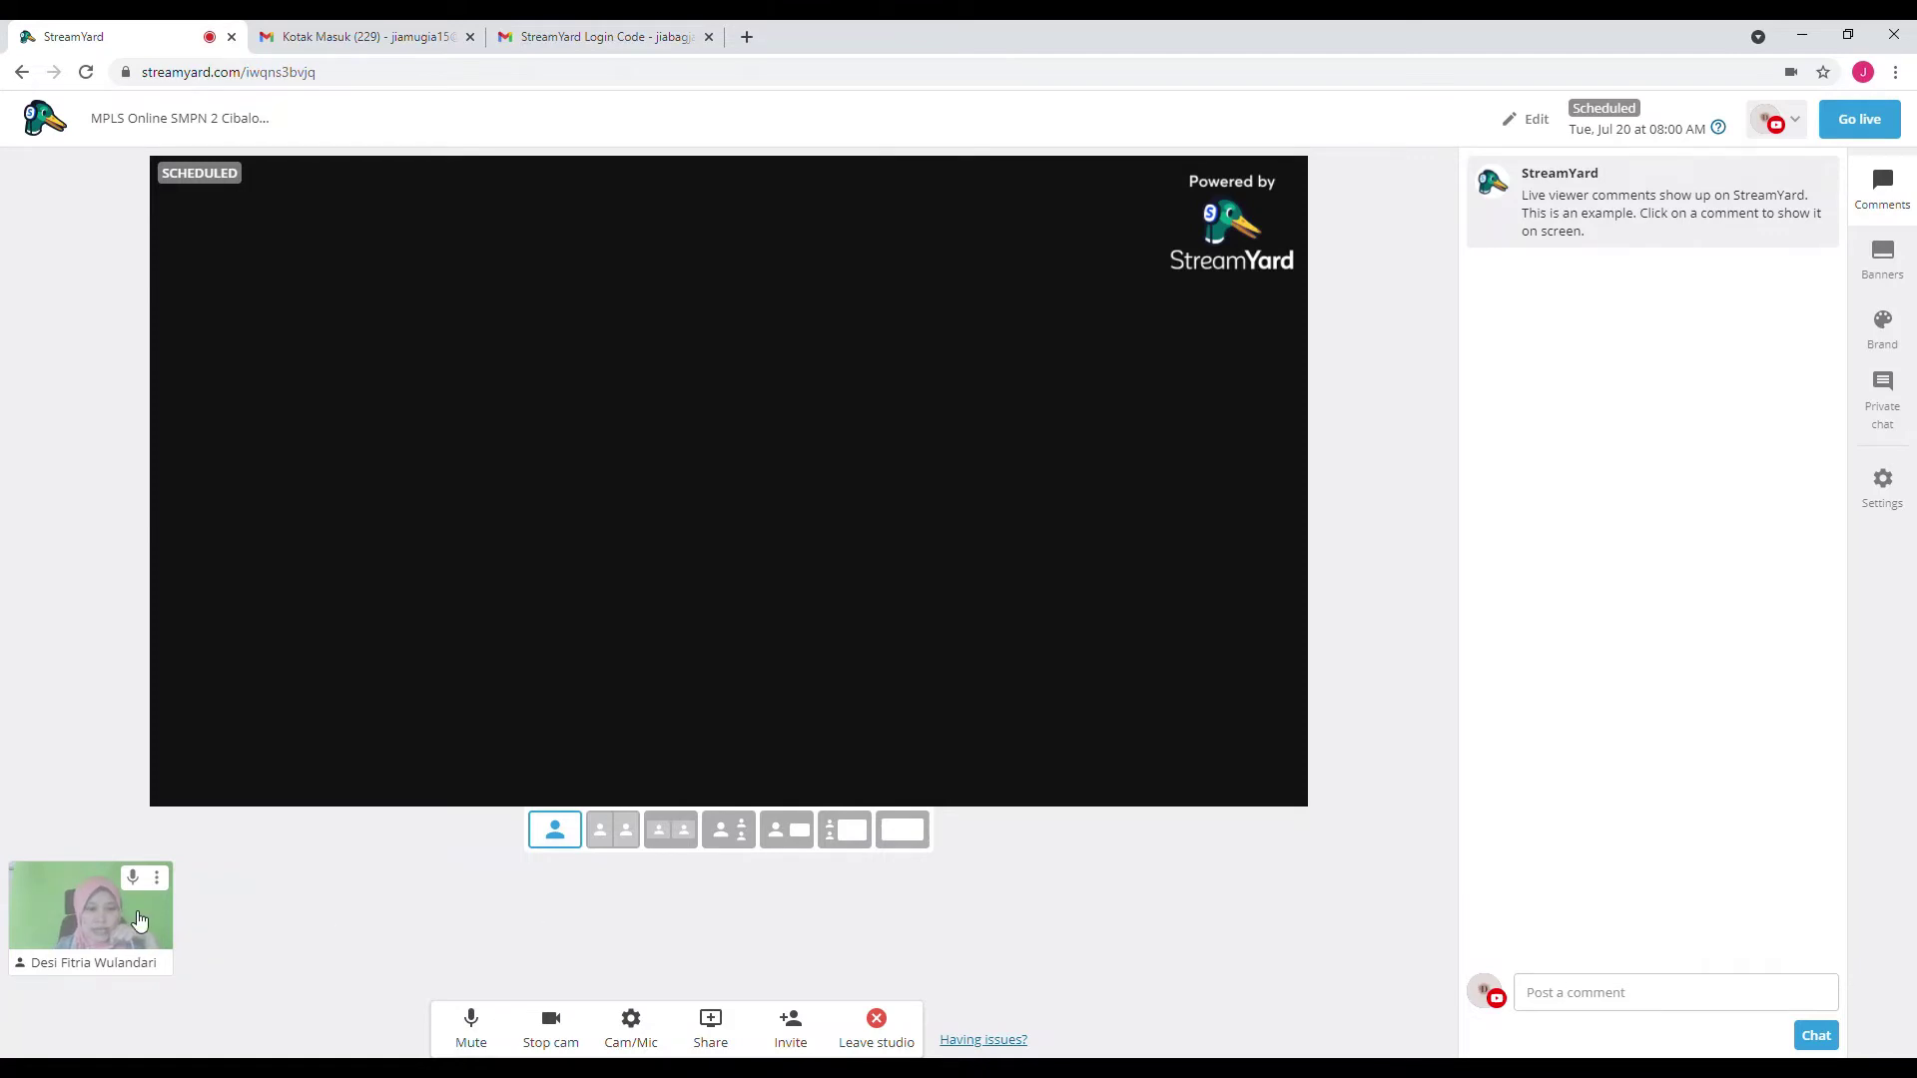
- Copy the studio's guest invitation link and send it to the guest in a WhatsApp chat
{"action": "mouse_move", "coordinate": [115, 899]}
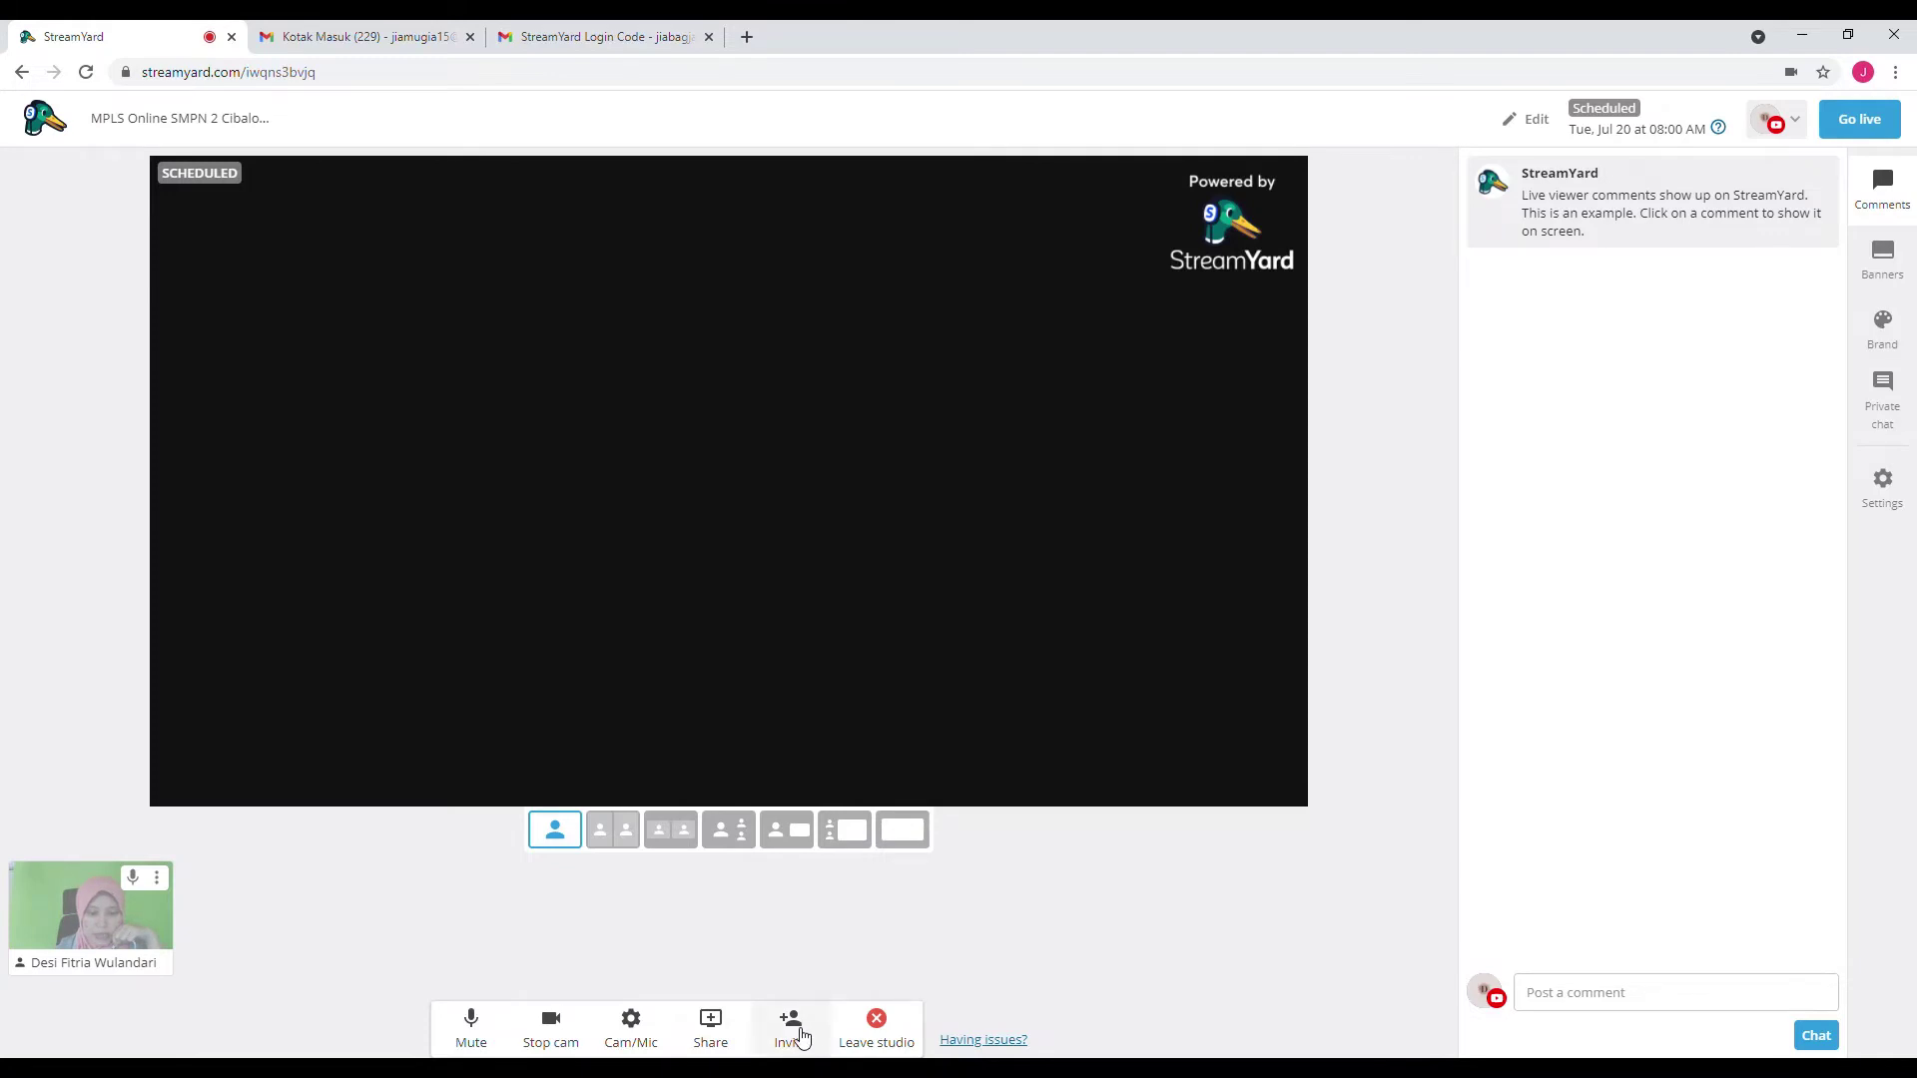
{"action": "left_click", "coordinate": [791, 1034]}
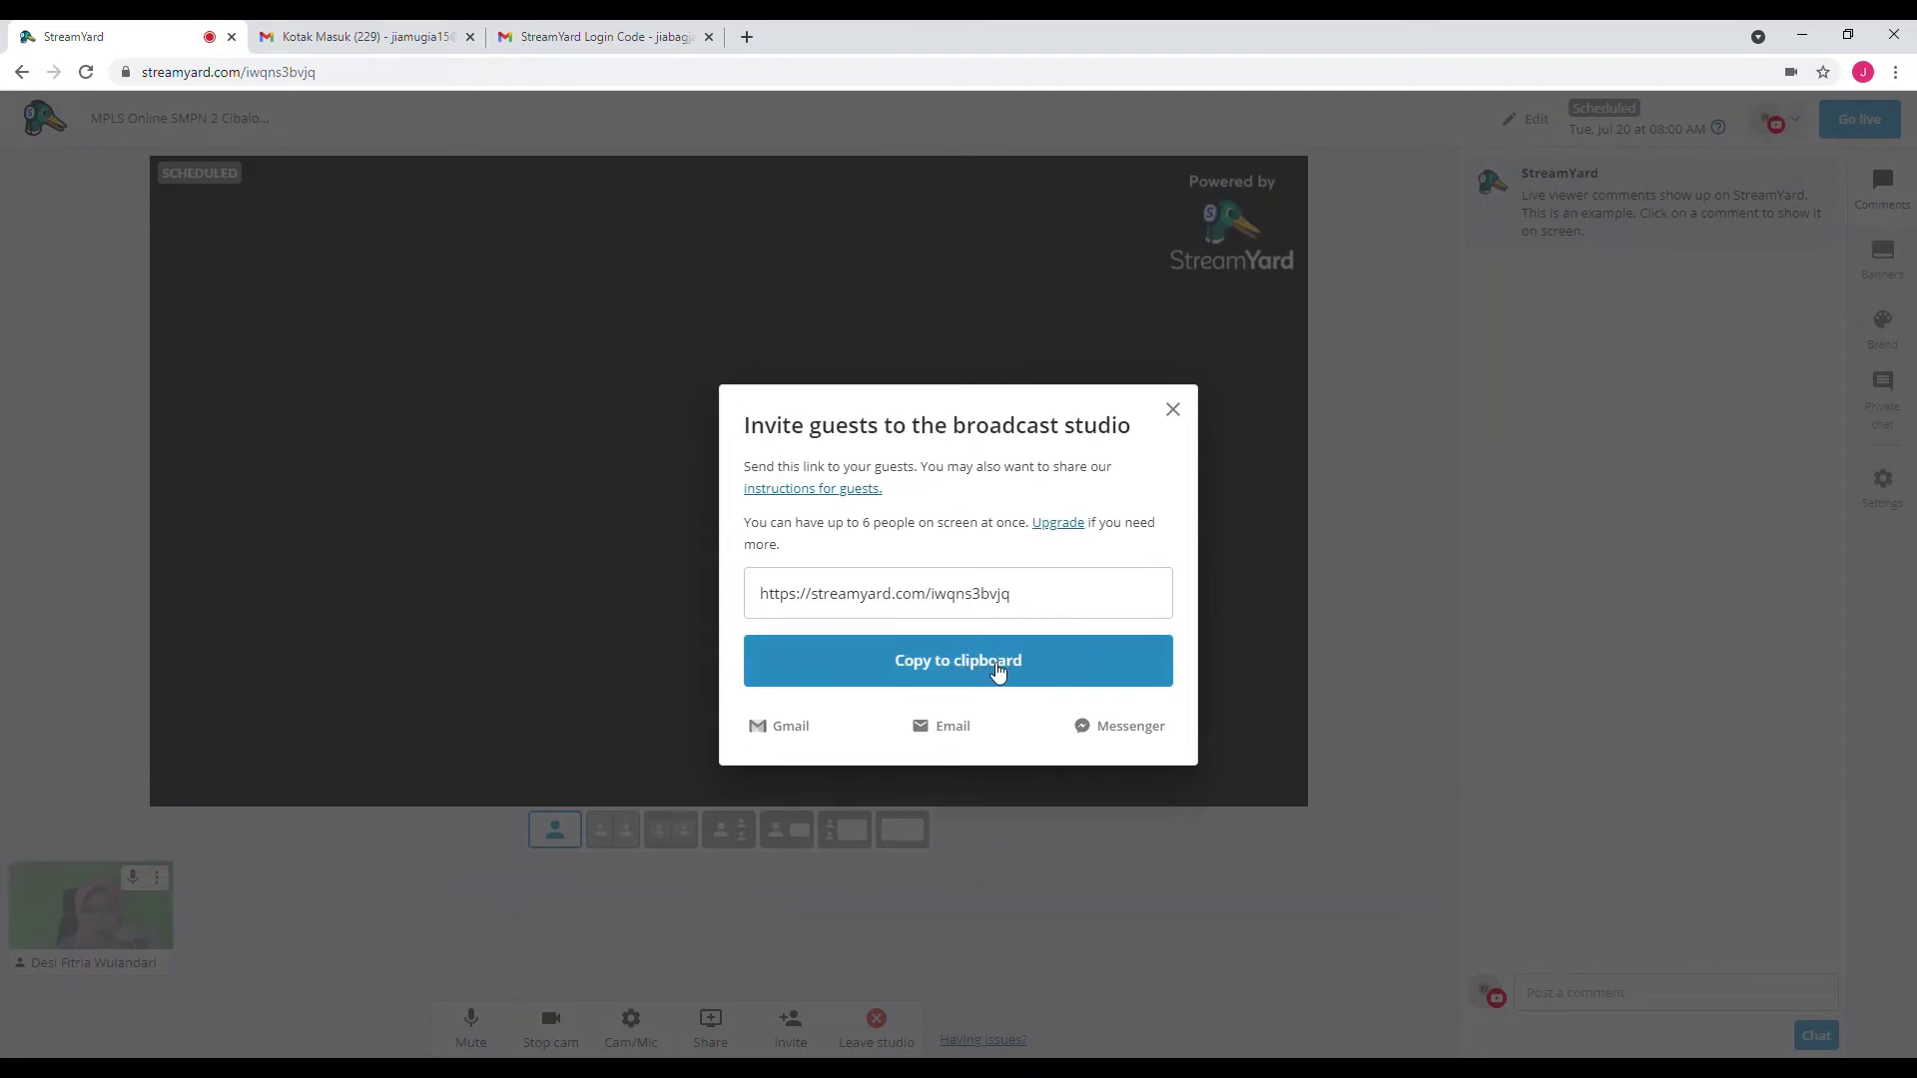
{"action": "left_click", "coordinate": [997, 672]}
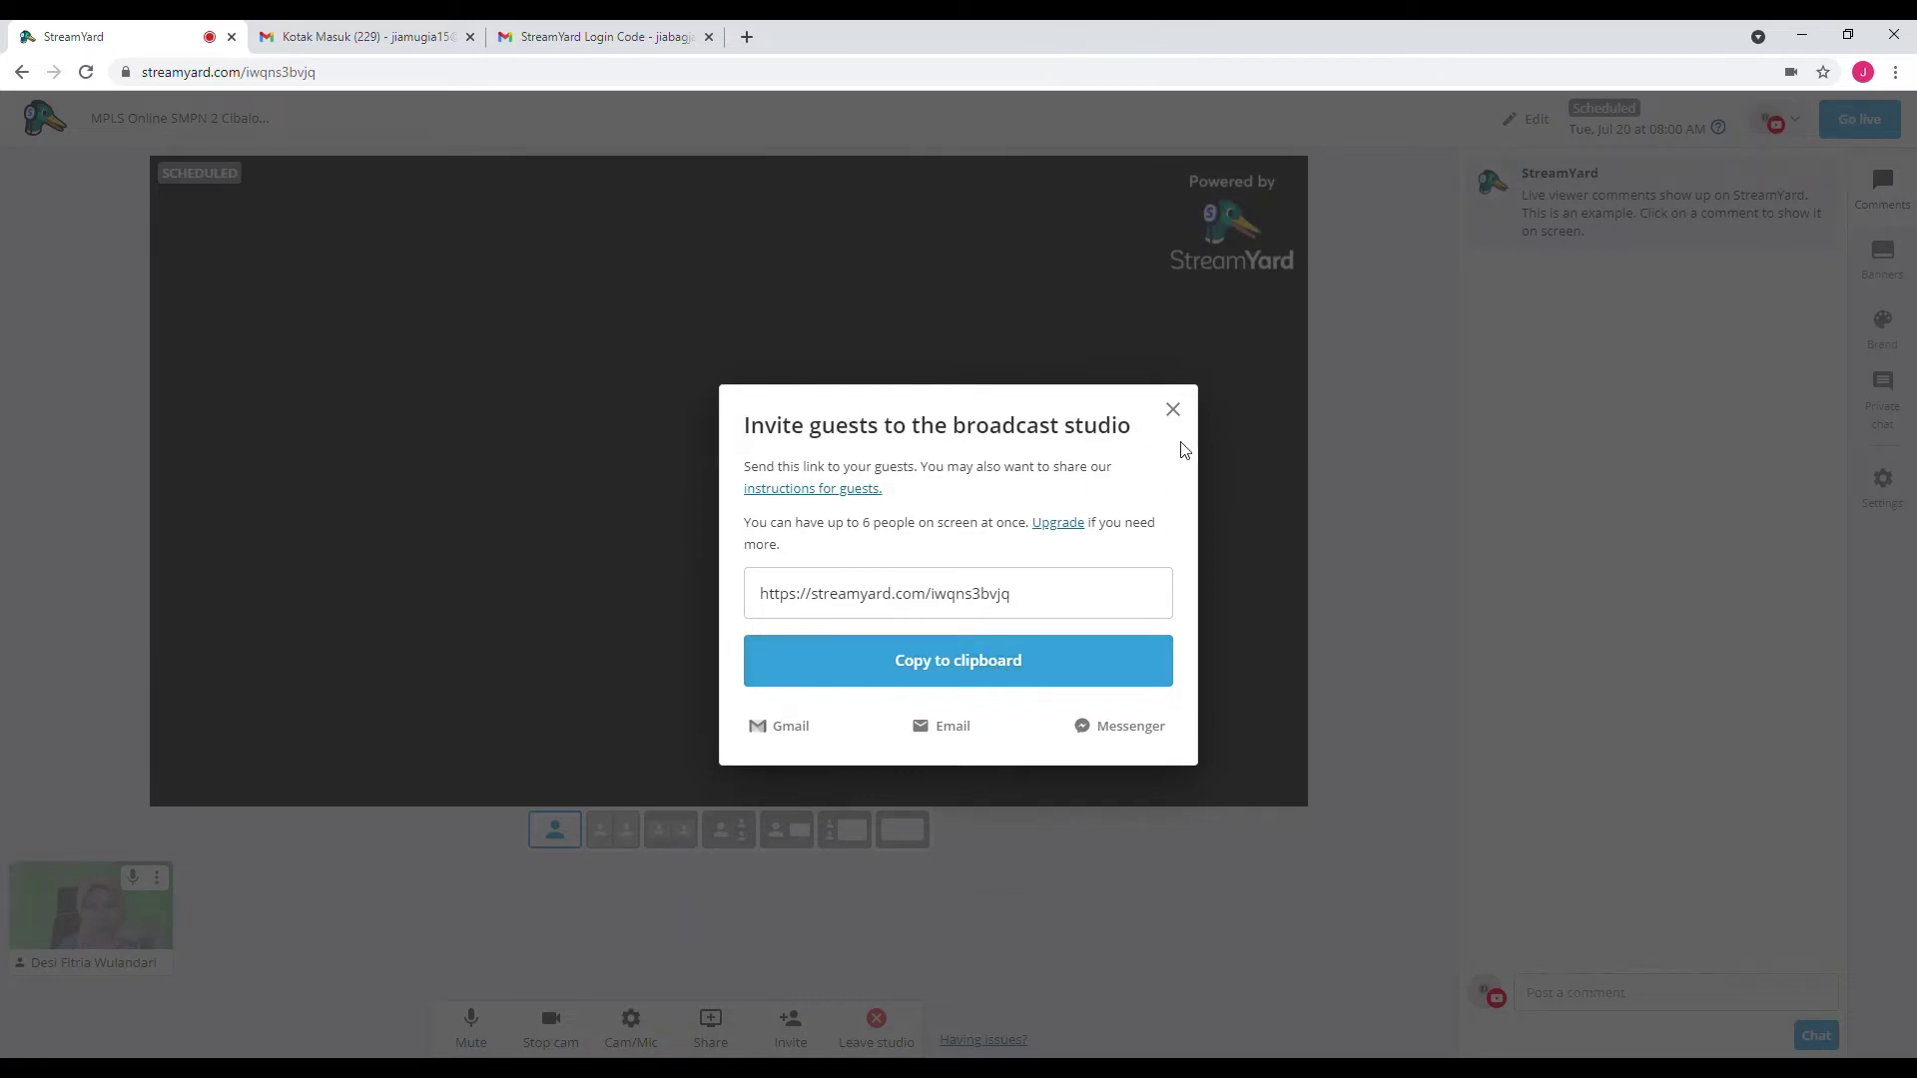
{"action": "left_click", "coordinate": [1174, 411]}
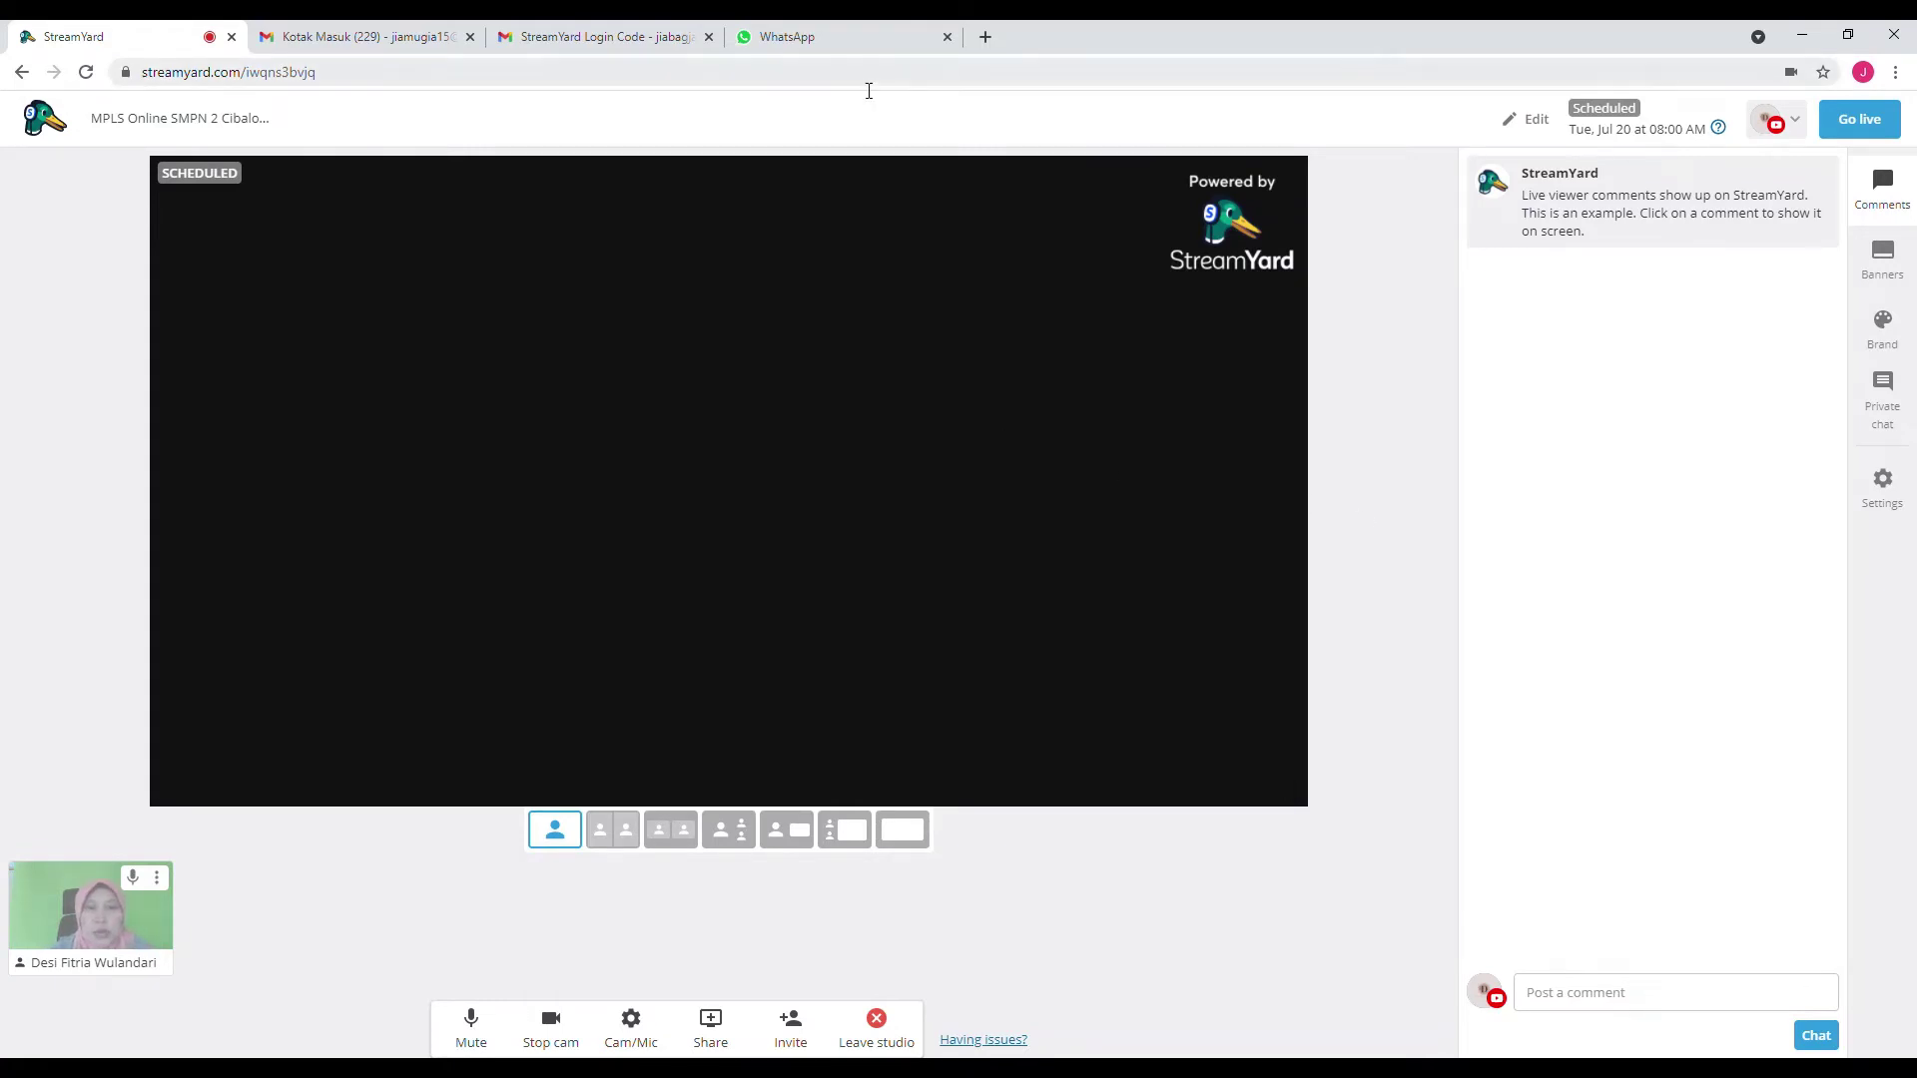
{"action": "left_click", "coordinate": [813, 39]}
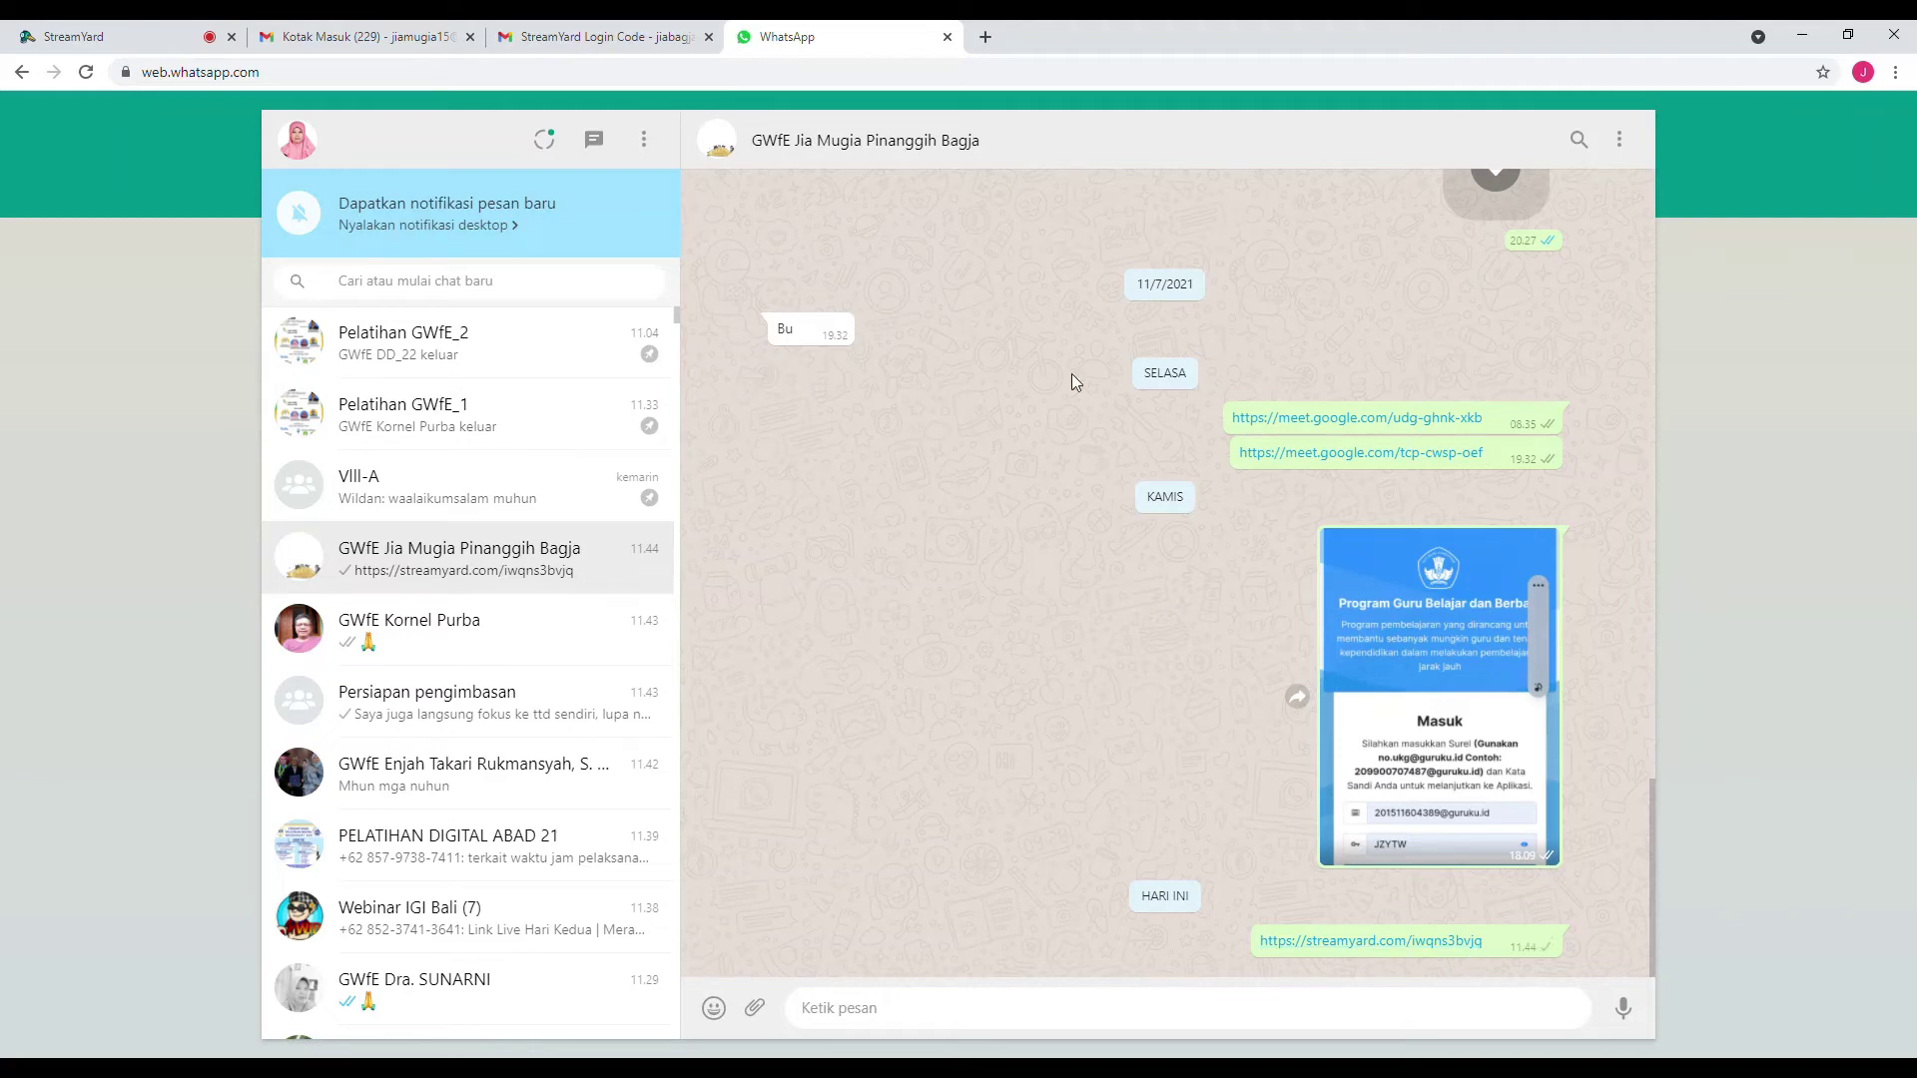
- Return to the StreamYard studio and open the scheduled broadcast's YouTube page, continuing past the viewing tip
{"action": "left_click", "coordinate": [143, 45]}
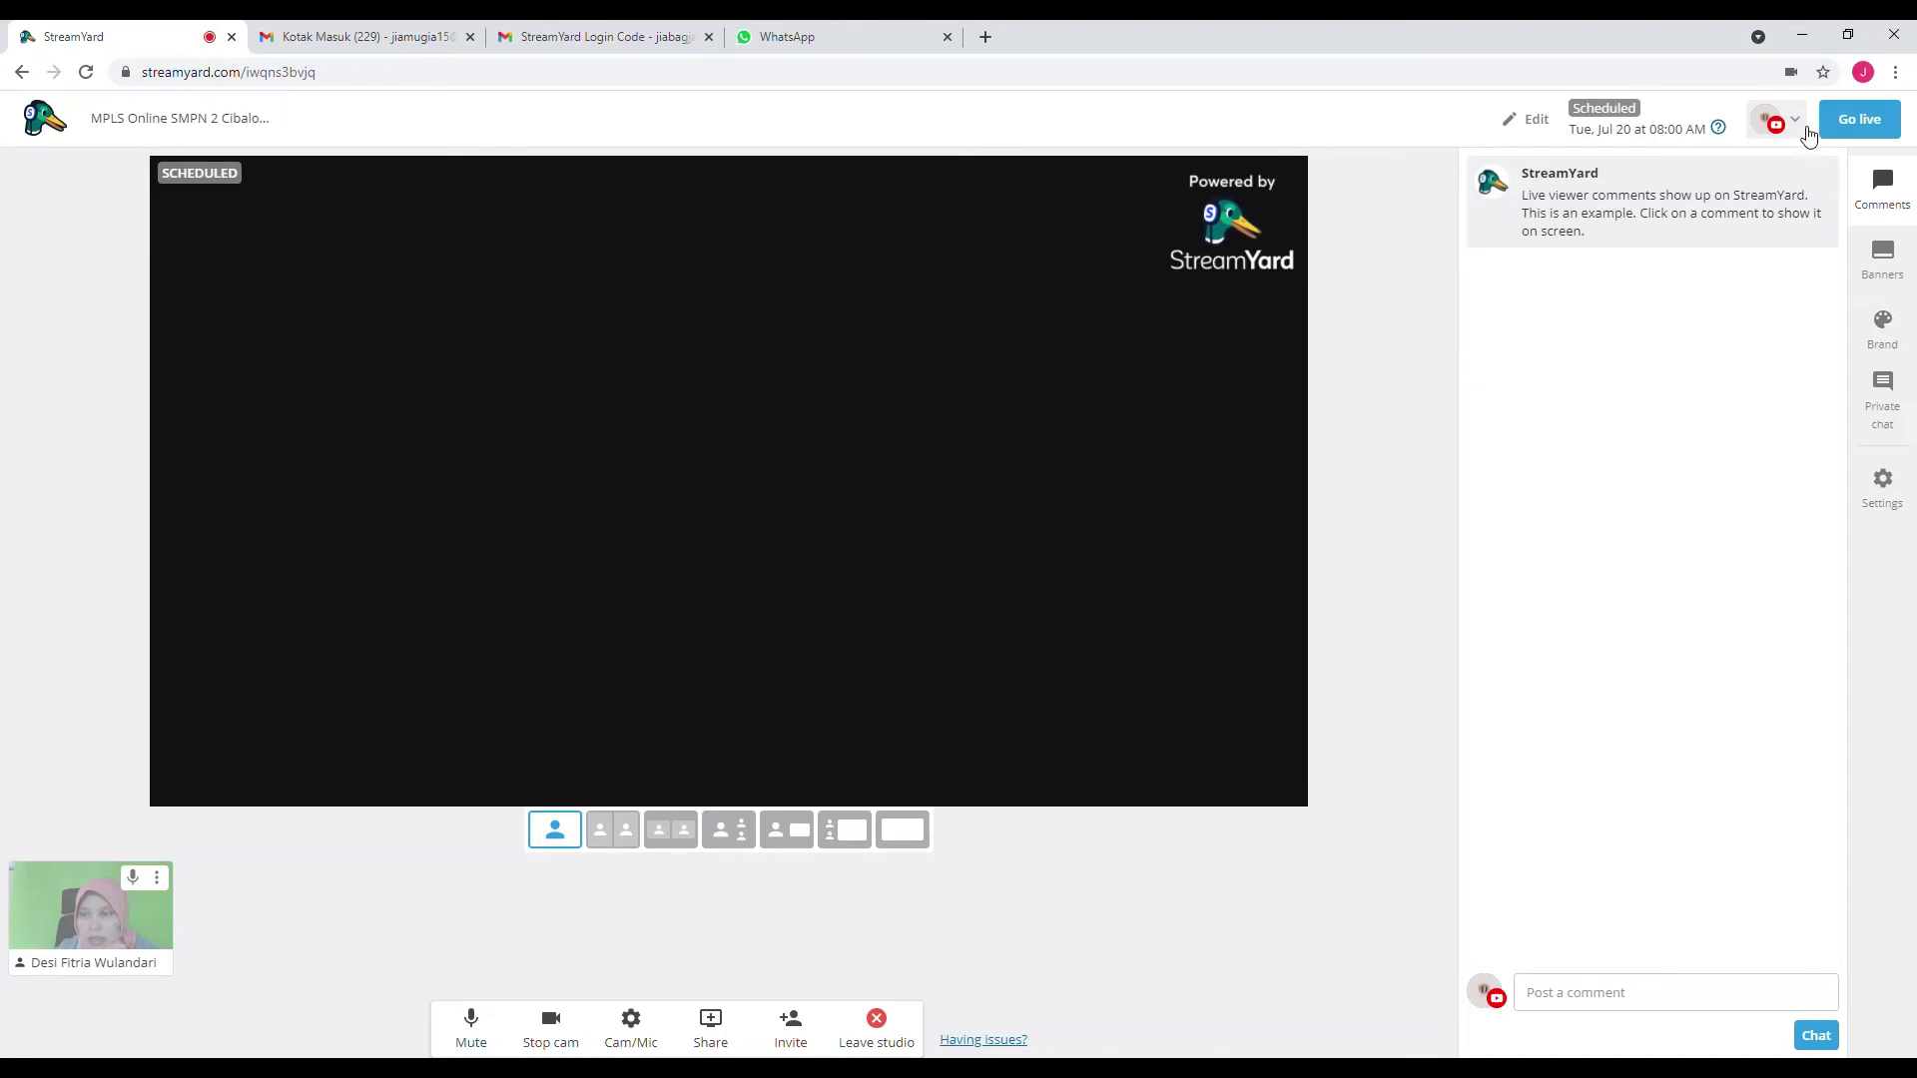
{"action": "left_click", "coordinate": [1808, 134]}
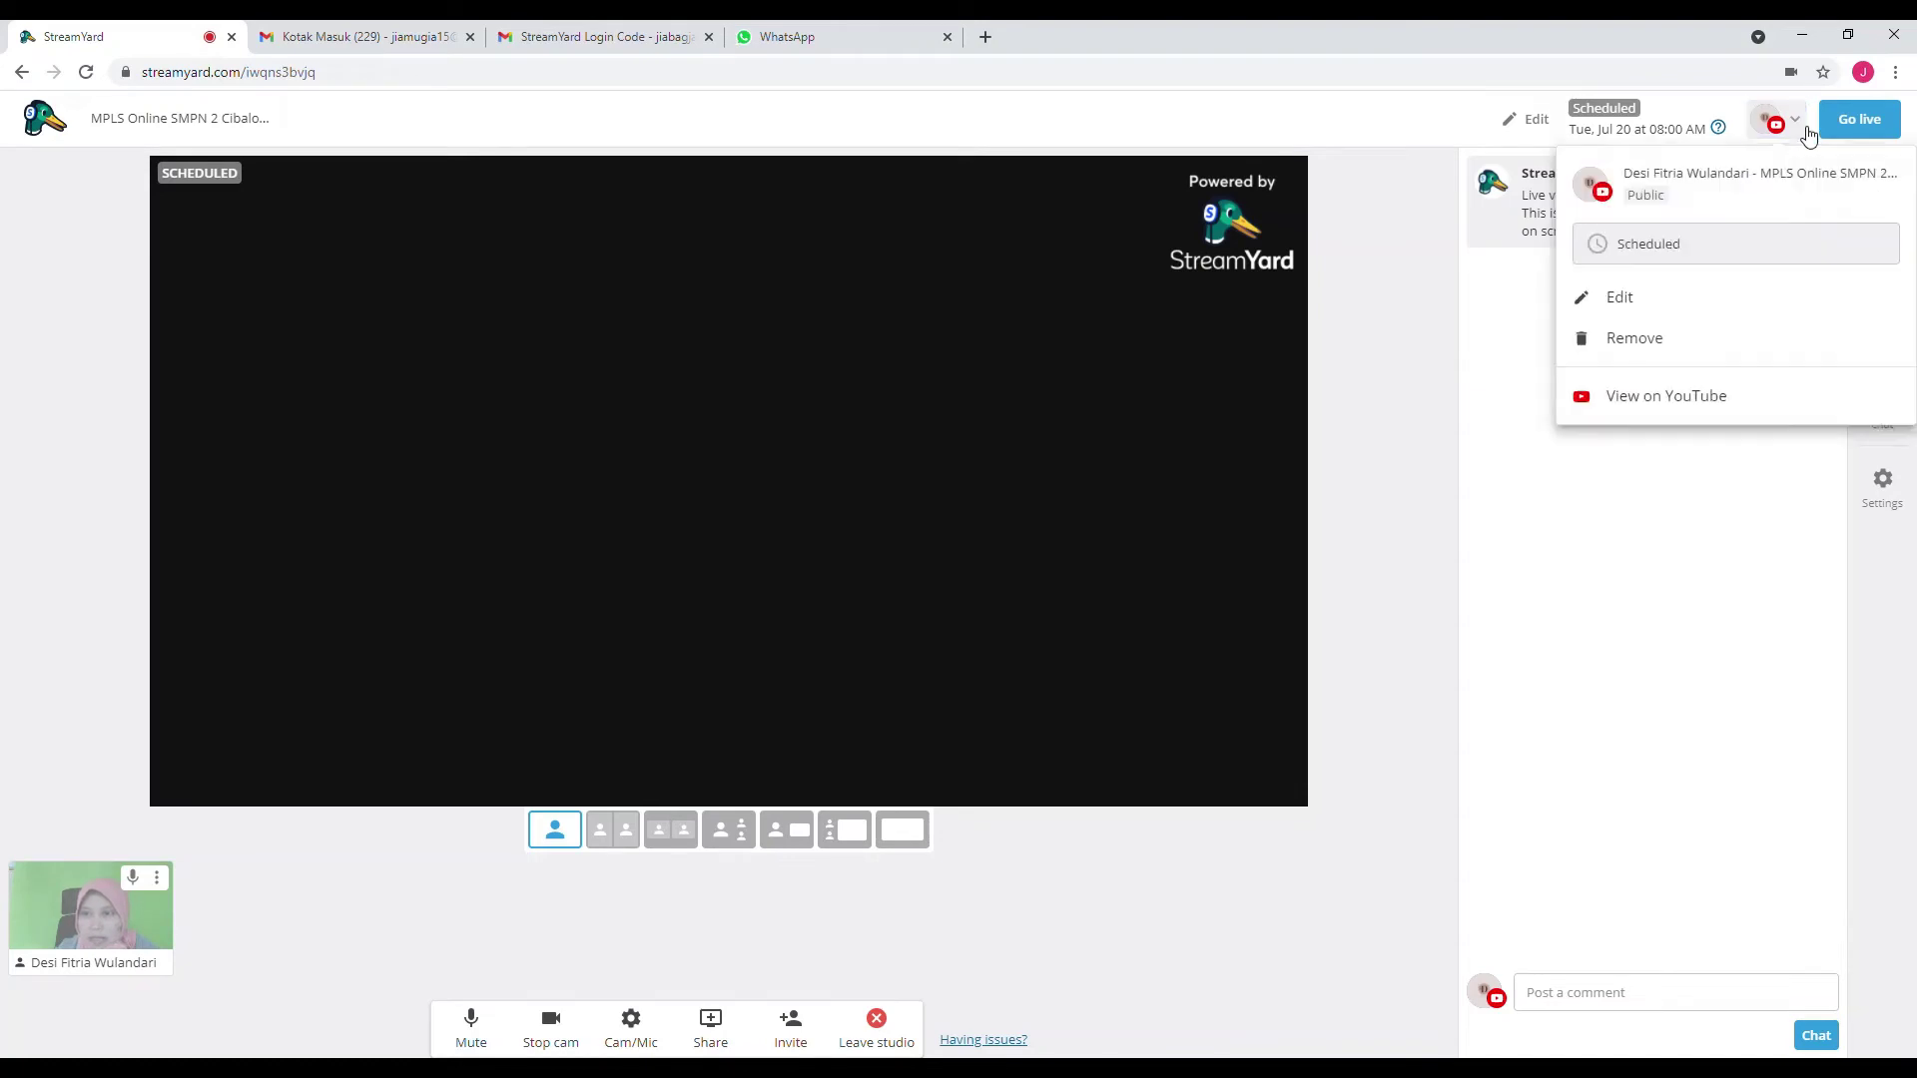
{"action": "left_click", "coordinate": [1653, 400]}
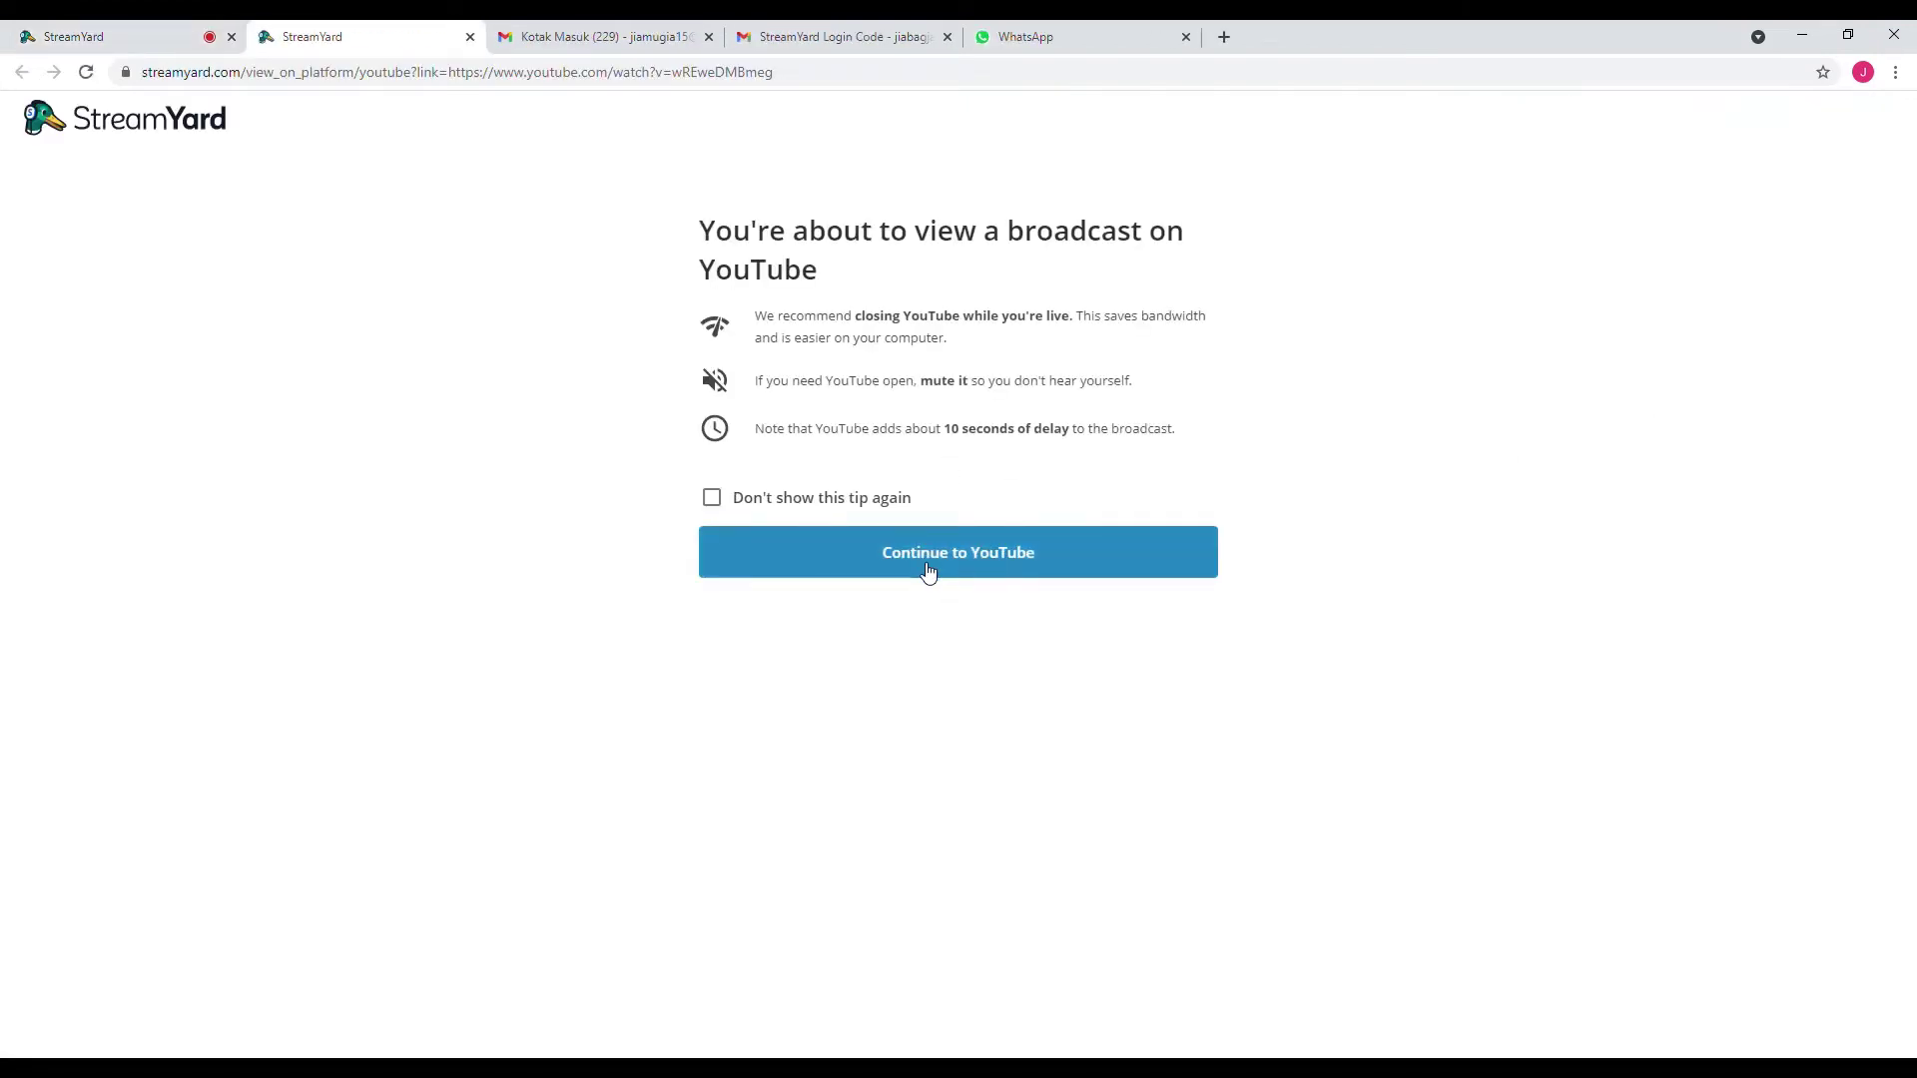
{"action": "left_click", "coordinate": [932, 570]}
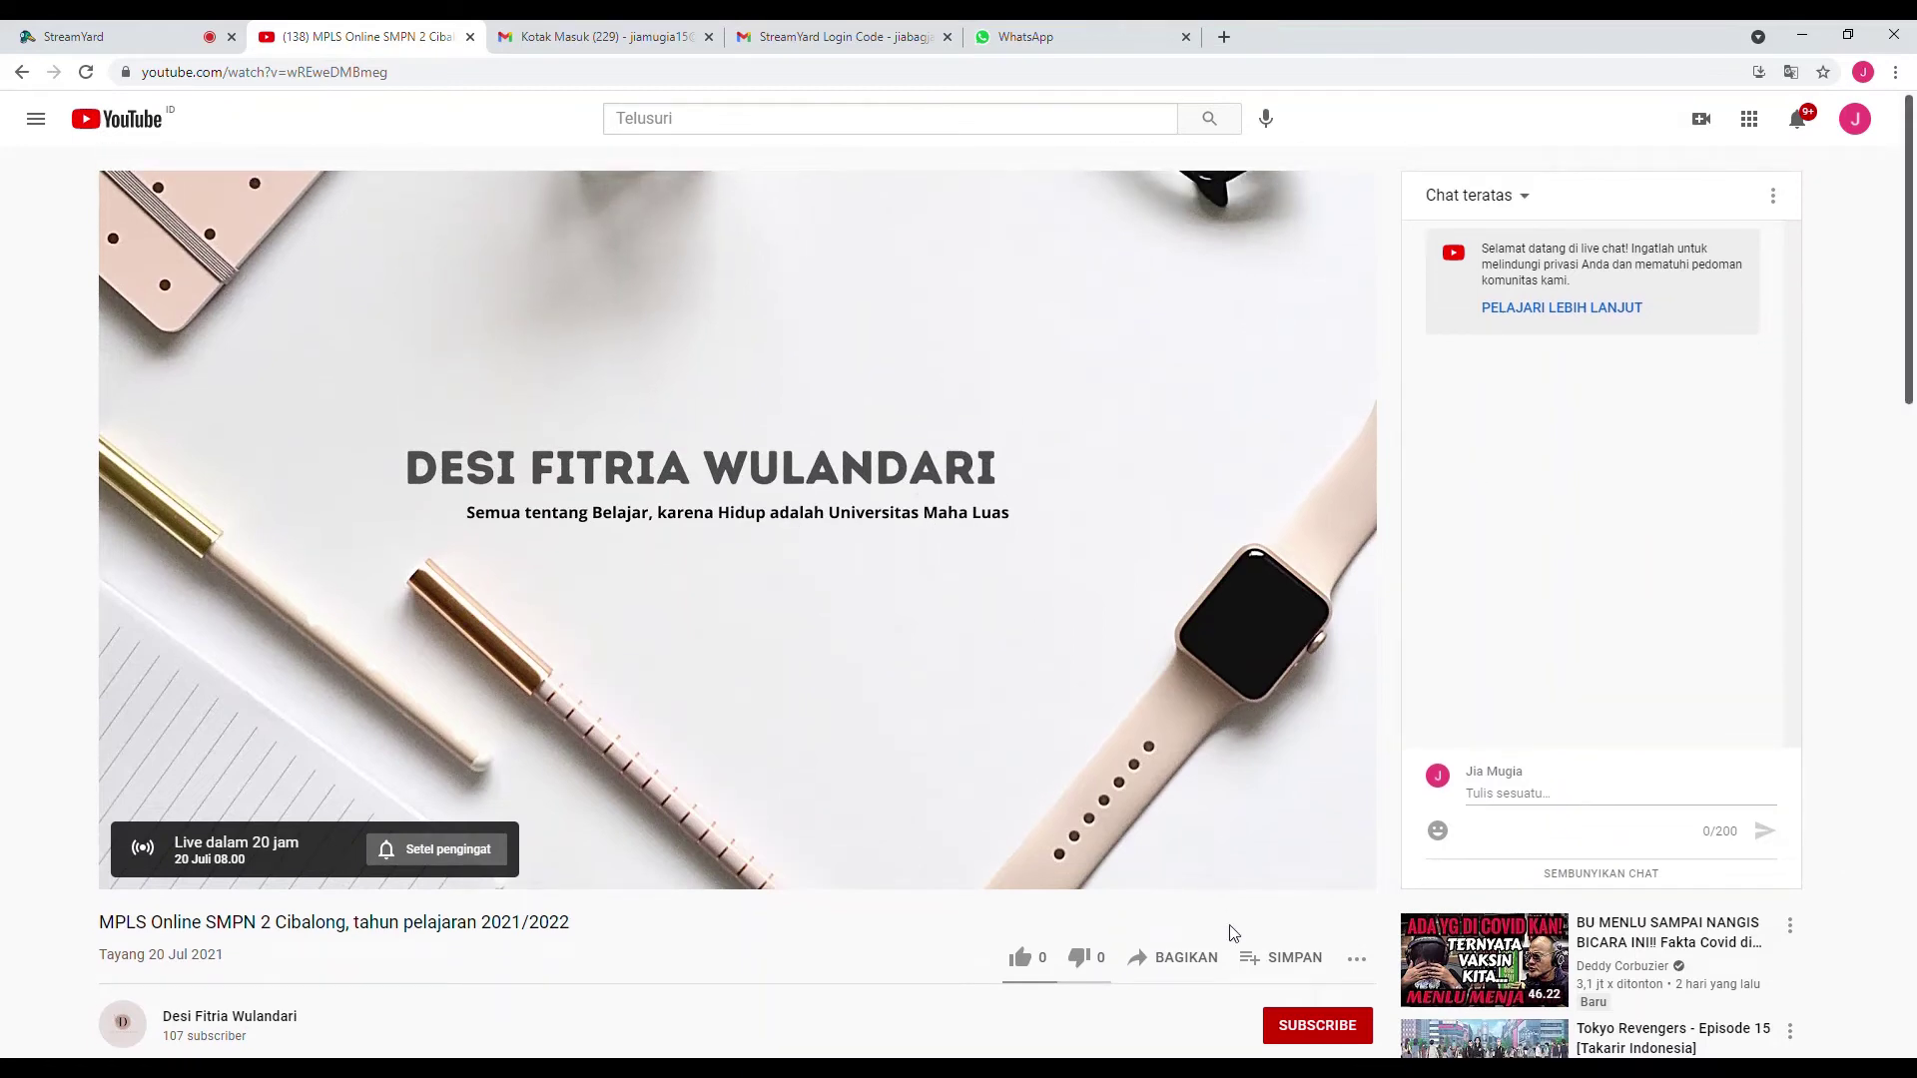
- Copy the broadcast's YouTube share link, send it in the same WhatsApp chat, and close the YouTube share dialog
{"action": "left_click", "coordinate": [1182, 961]}
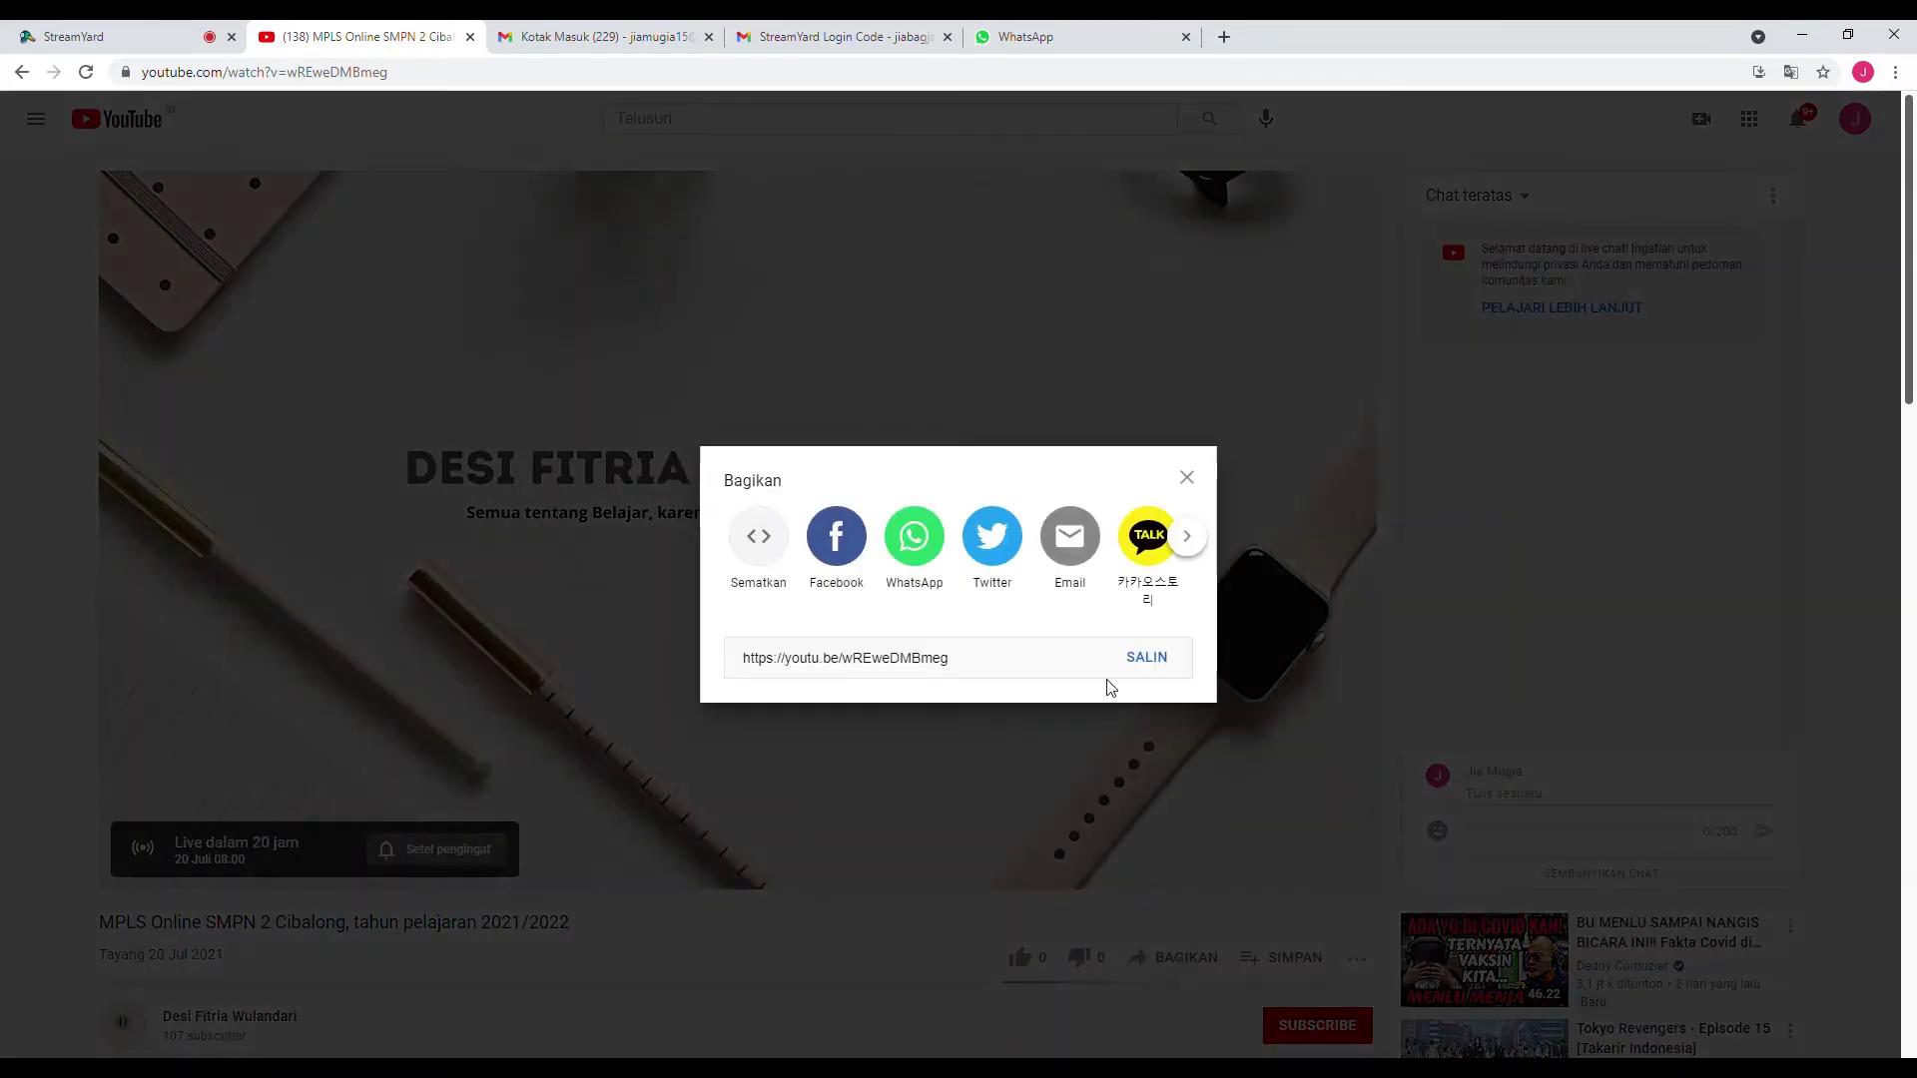
{"action": "left_click", "coordinate": [1186, 478]}
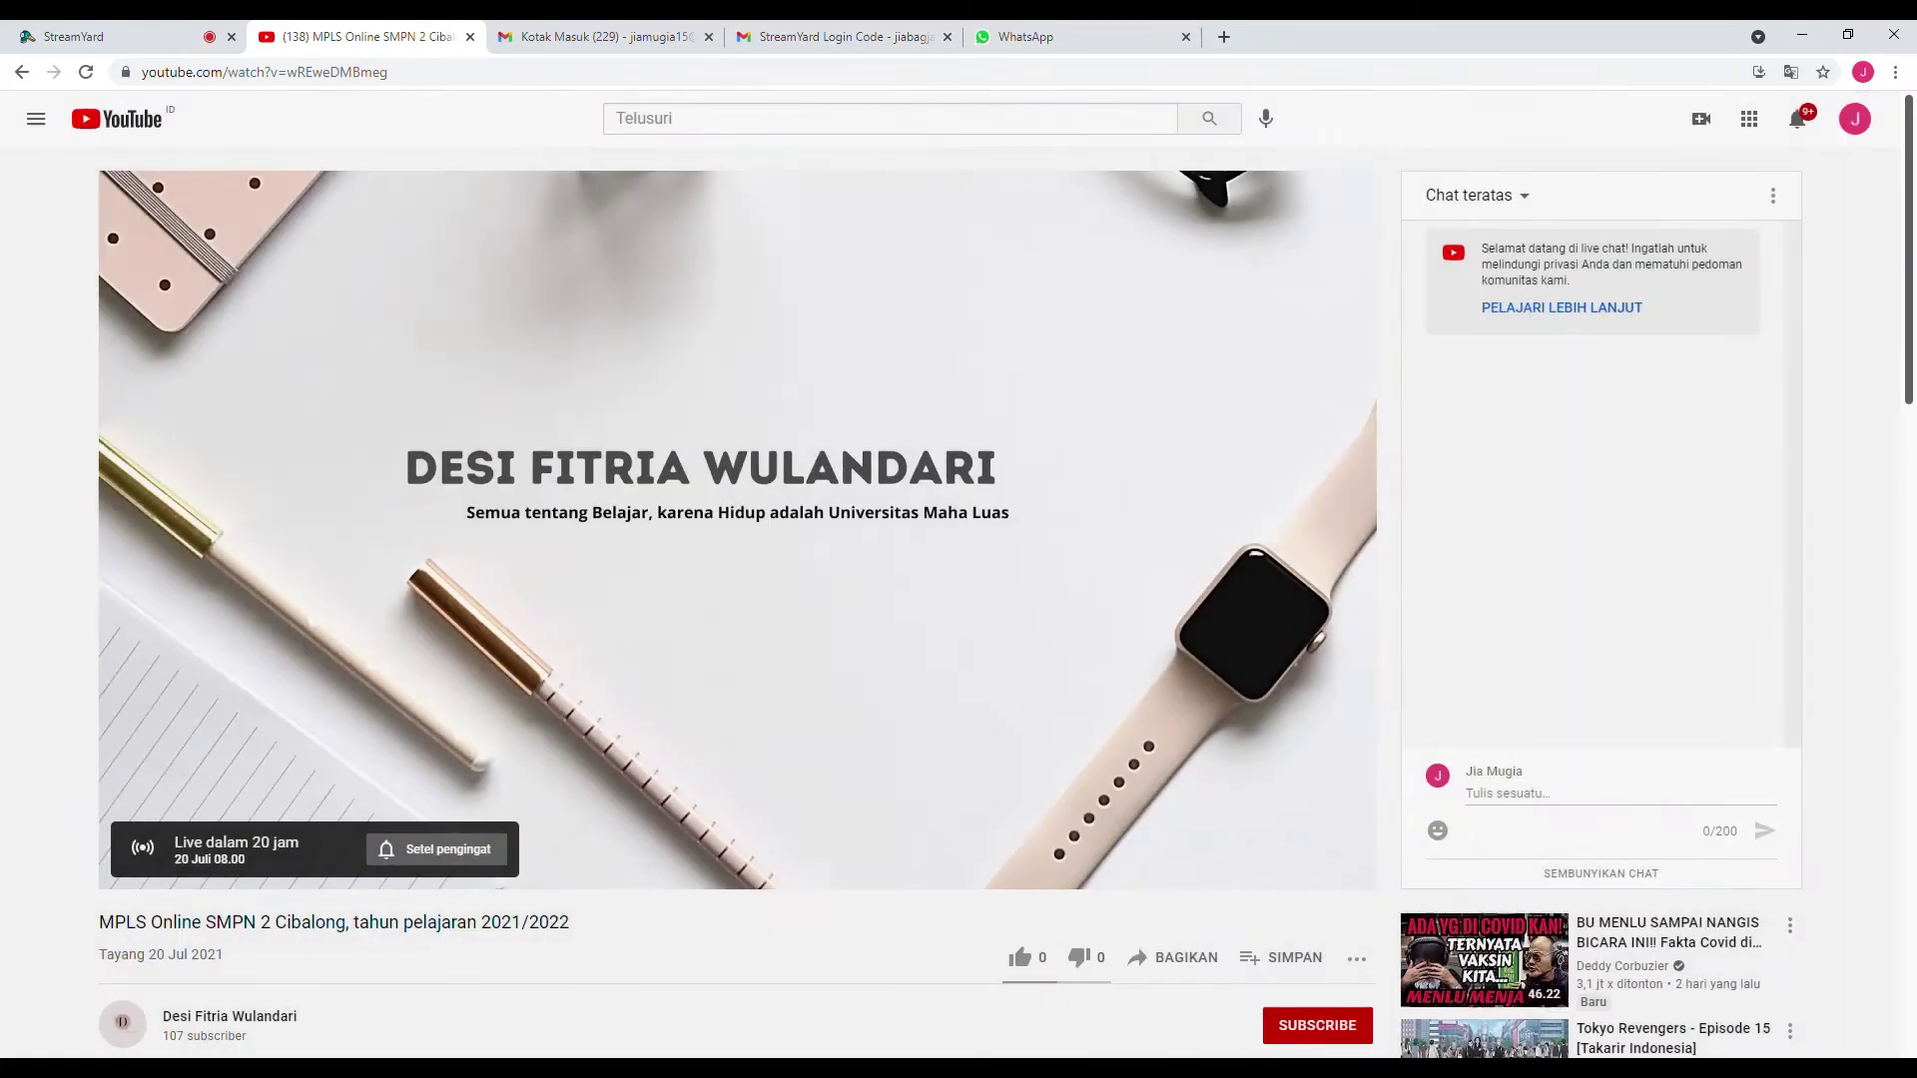
{"action": "left_click", "coordinate": [1198, 963]}
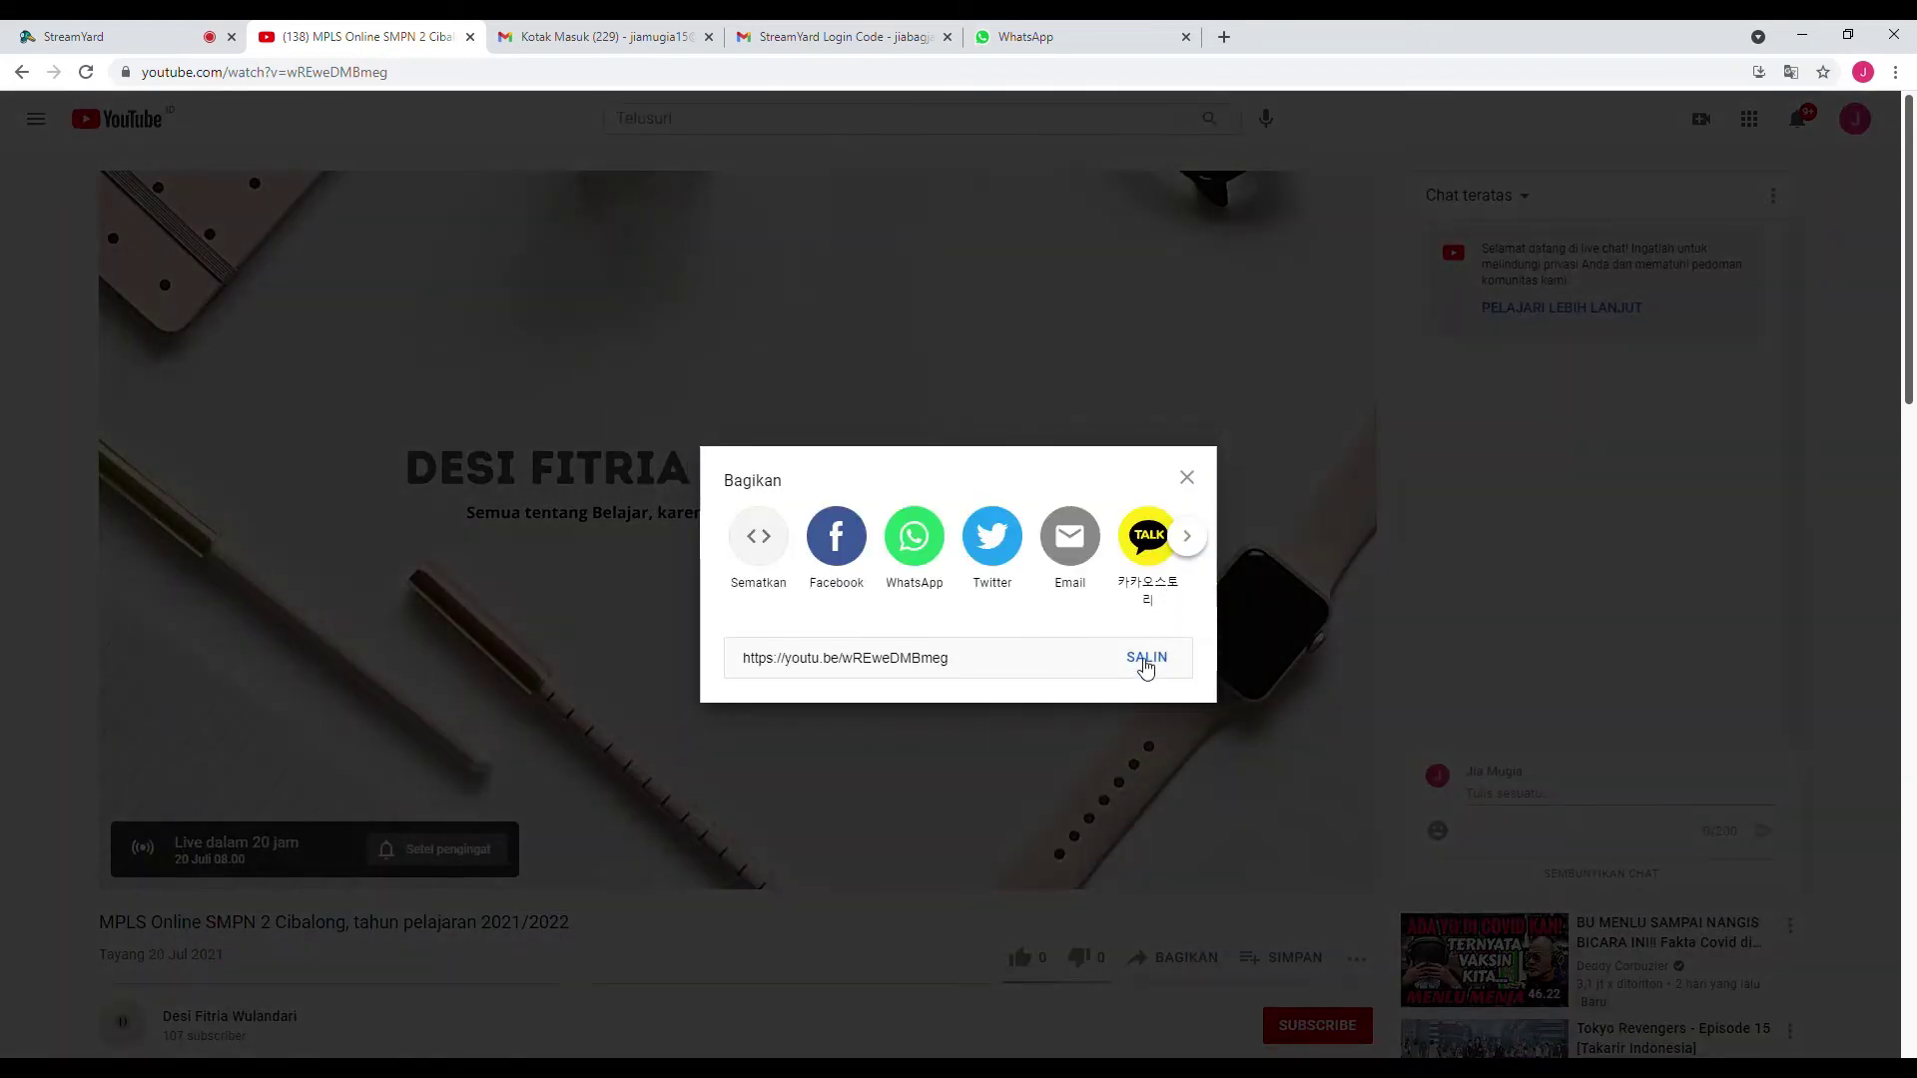
{"action": "left_click", "coordinate": [1145, 661]}
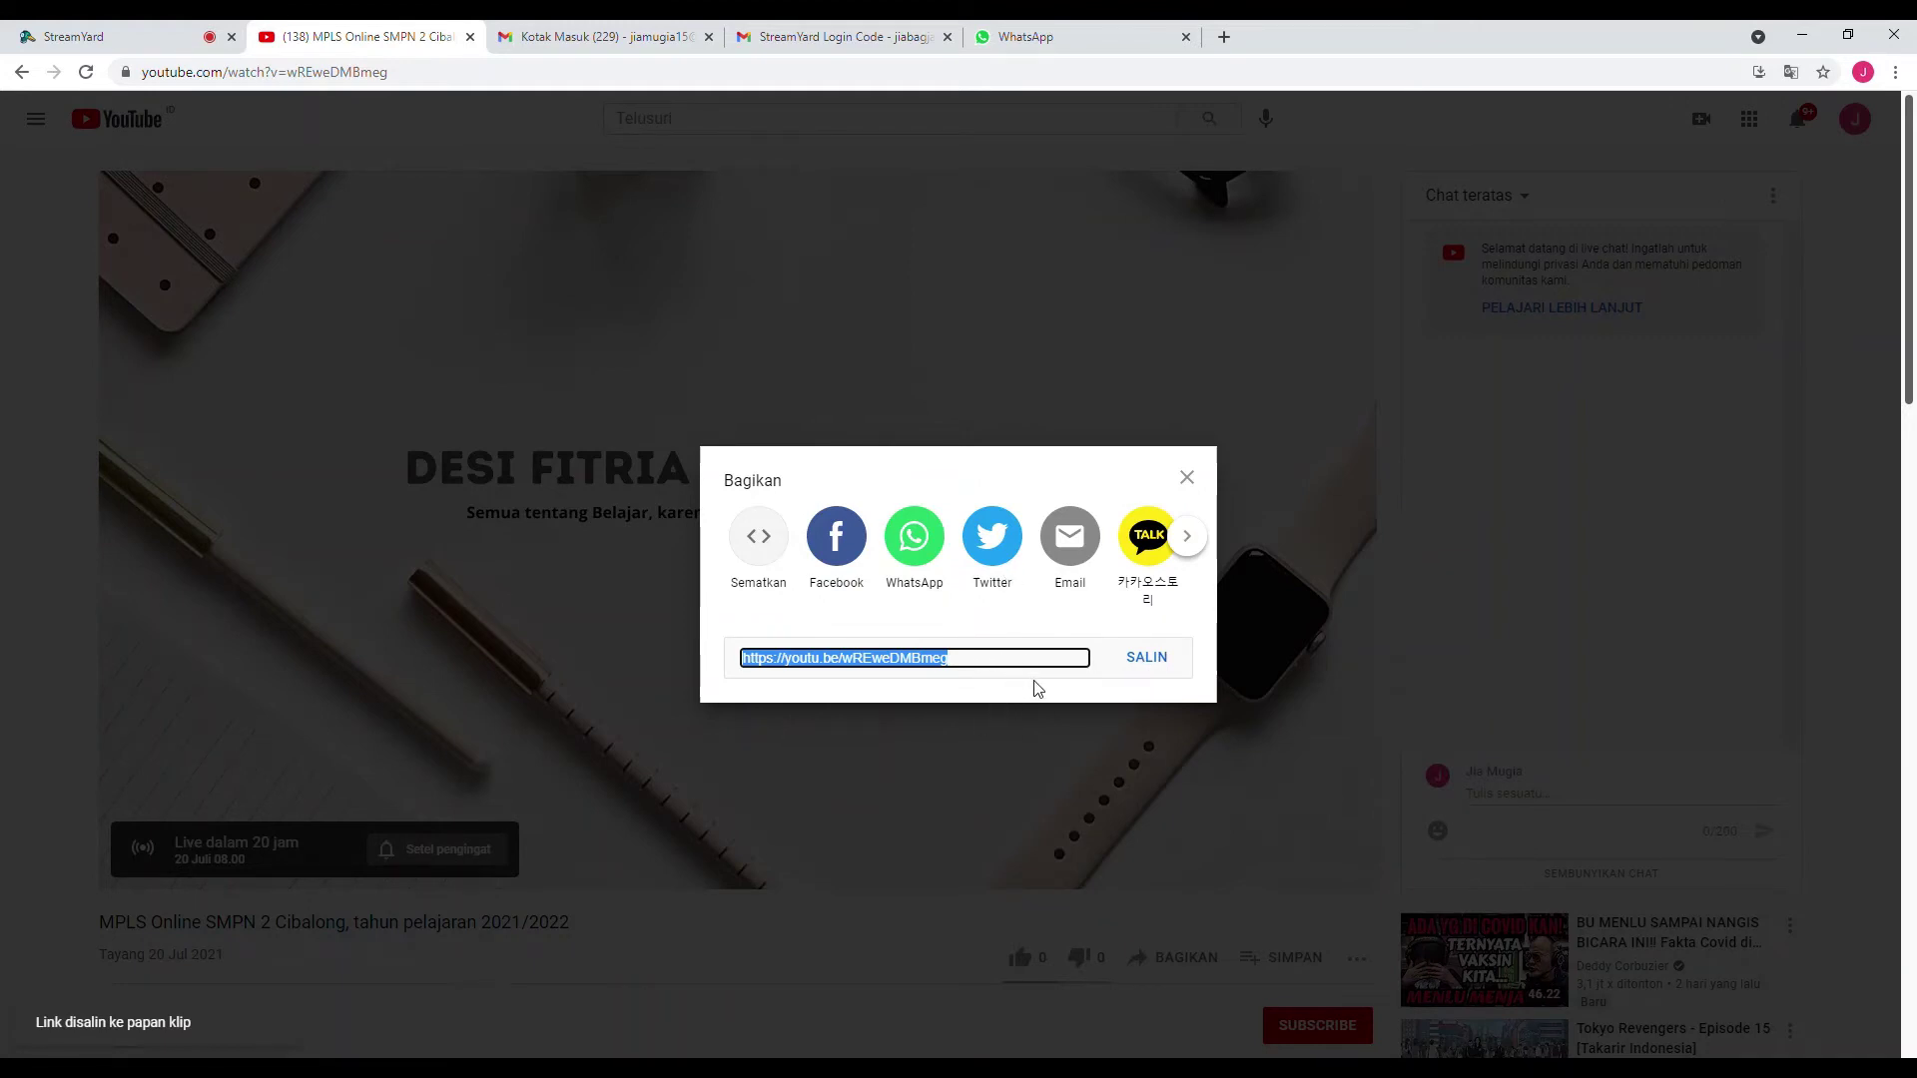
{"action": "left_click", "coordinate": [1038, 41]}
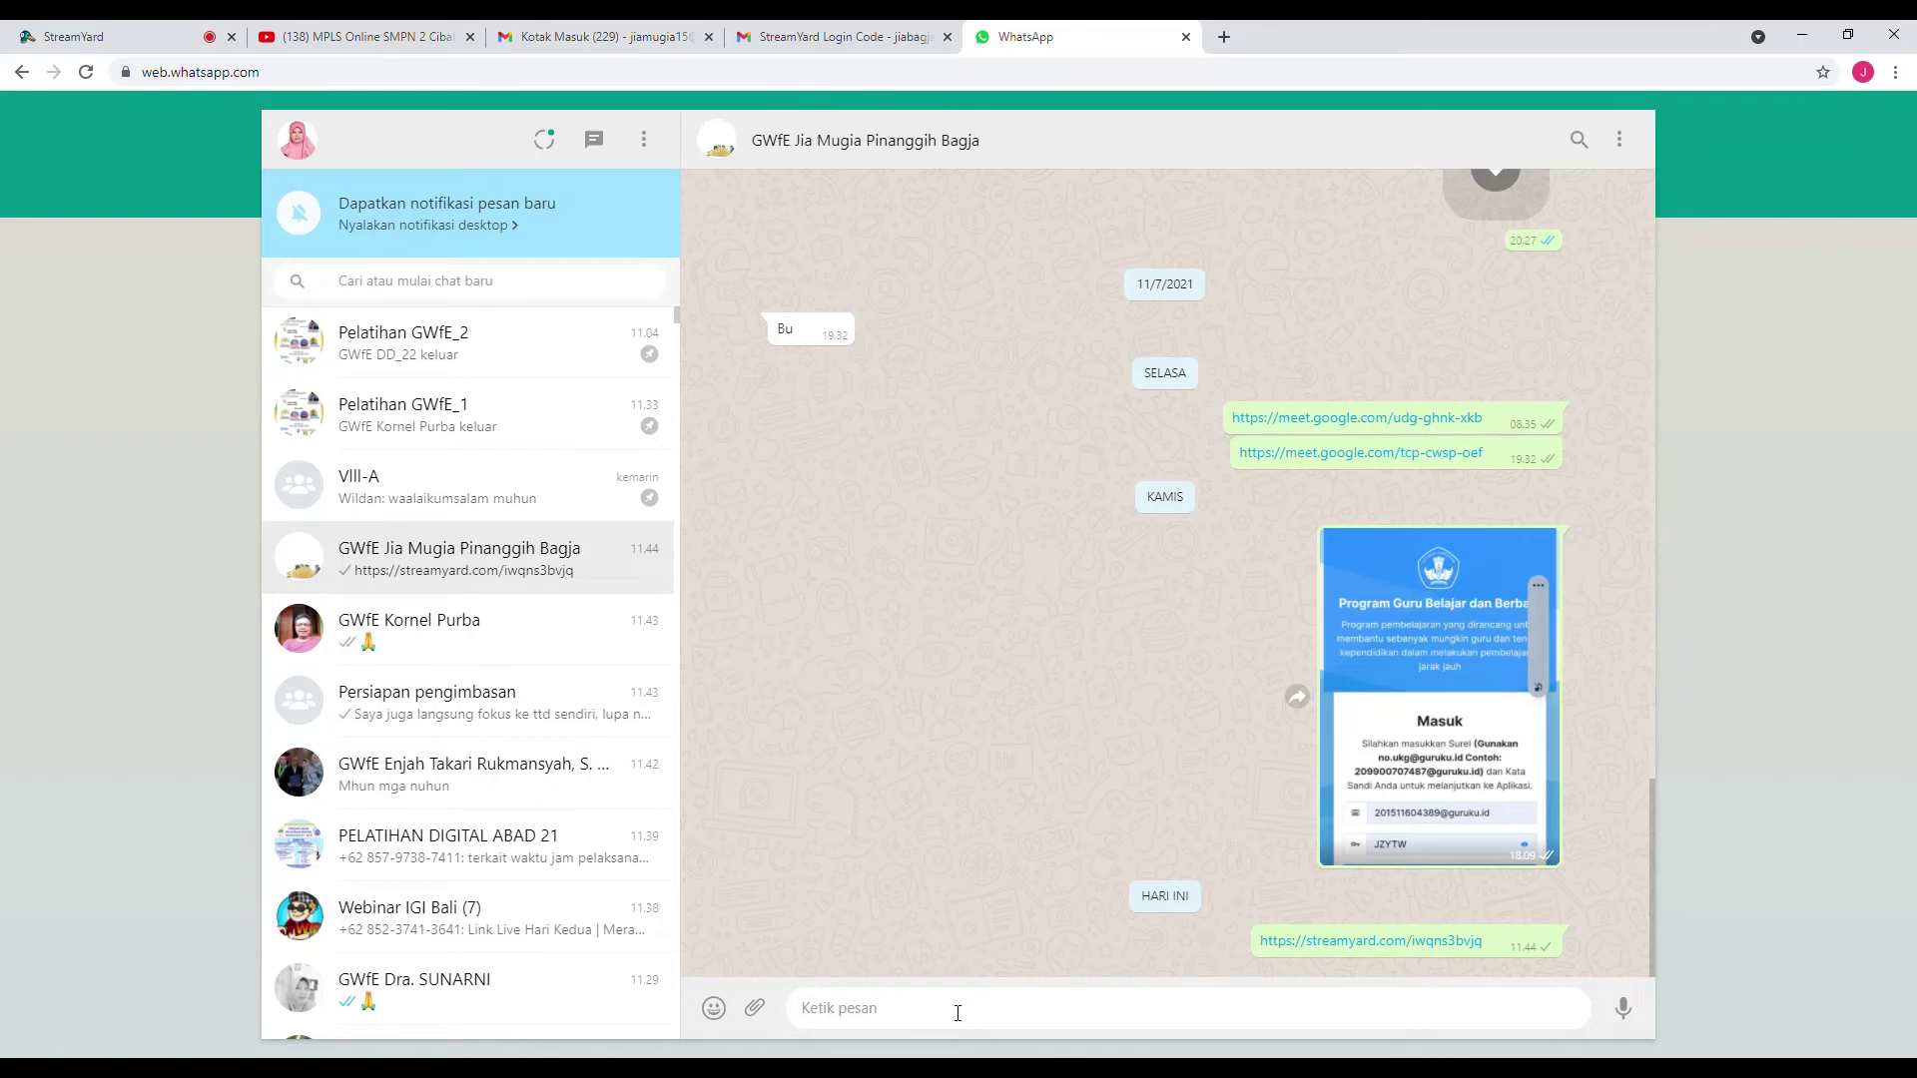
{"action": "key", "text": "ctrl+v"}
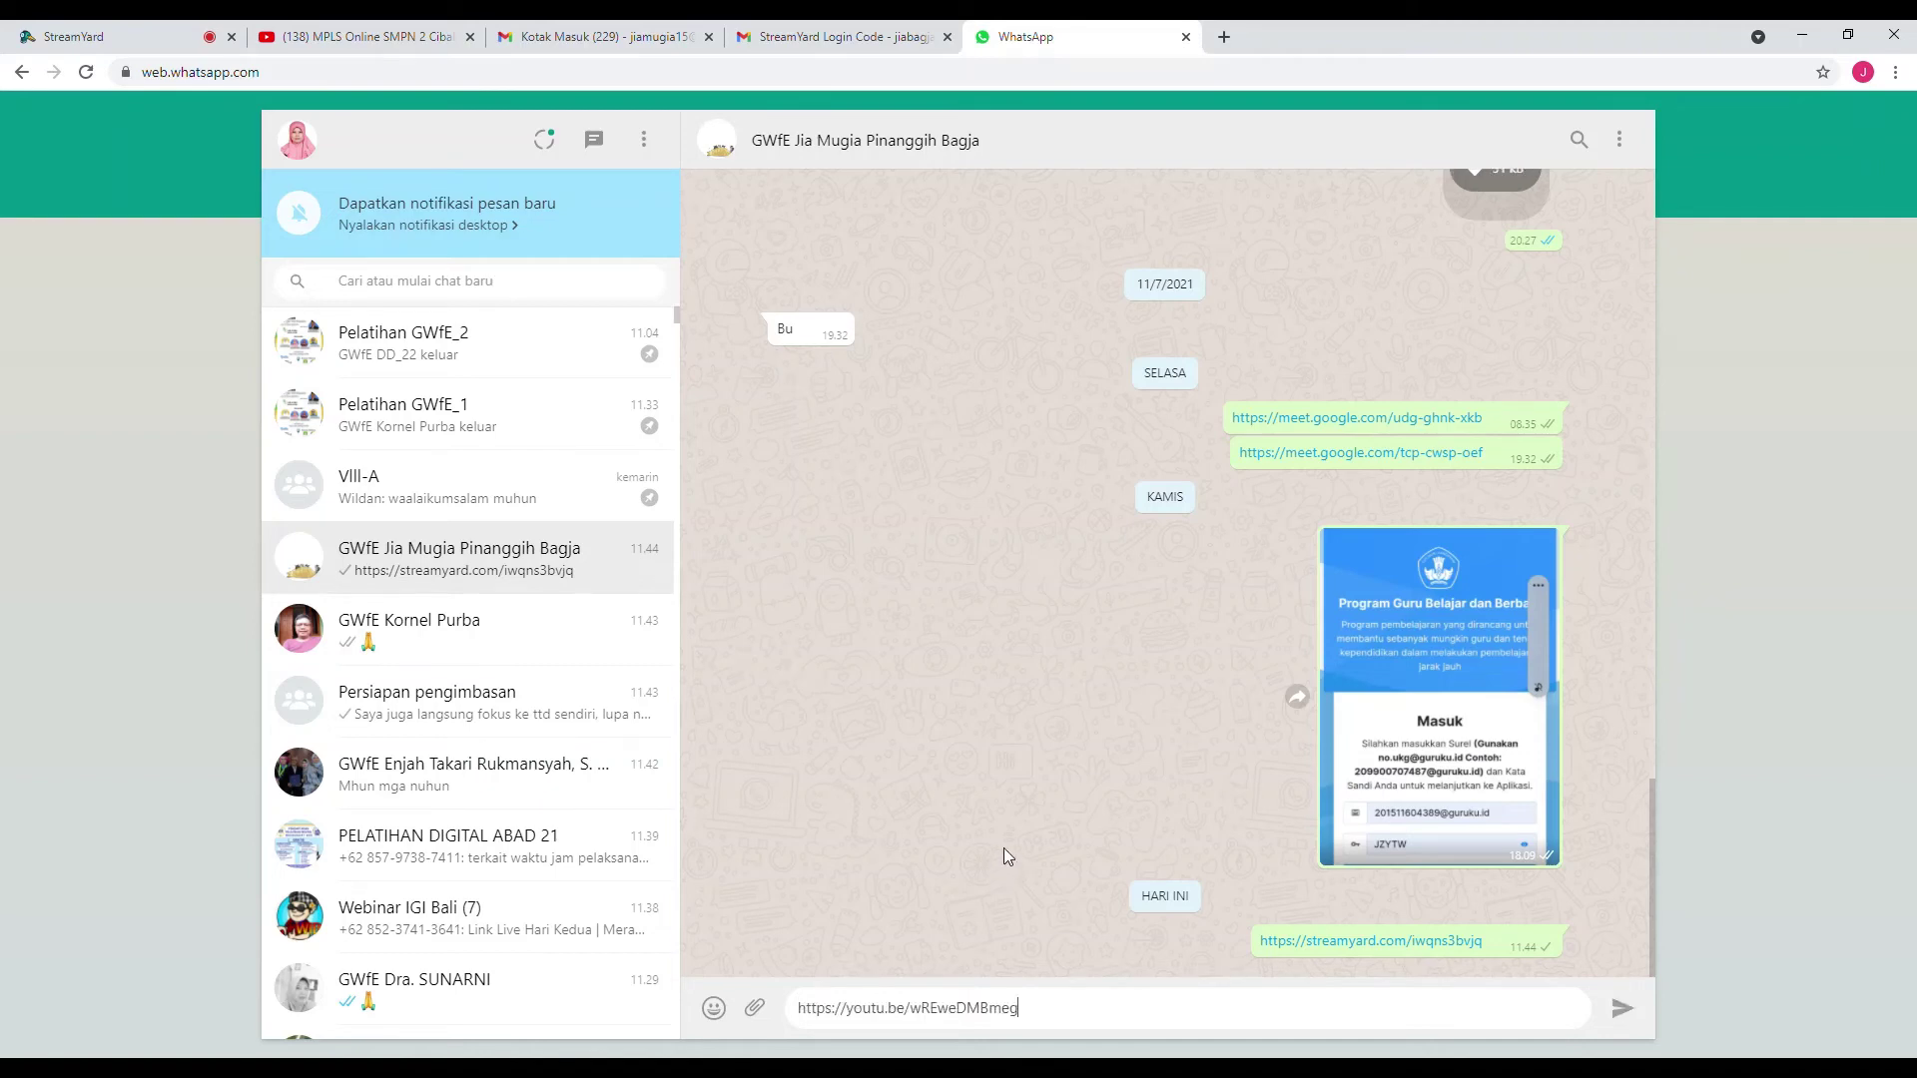
{"action": "left_click", "coordinate": [1623, 1010]}
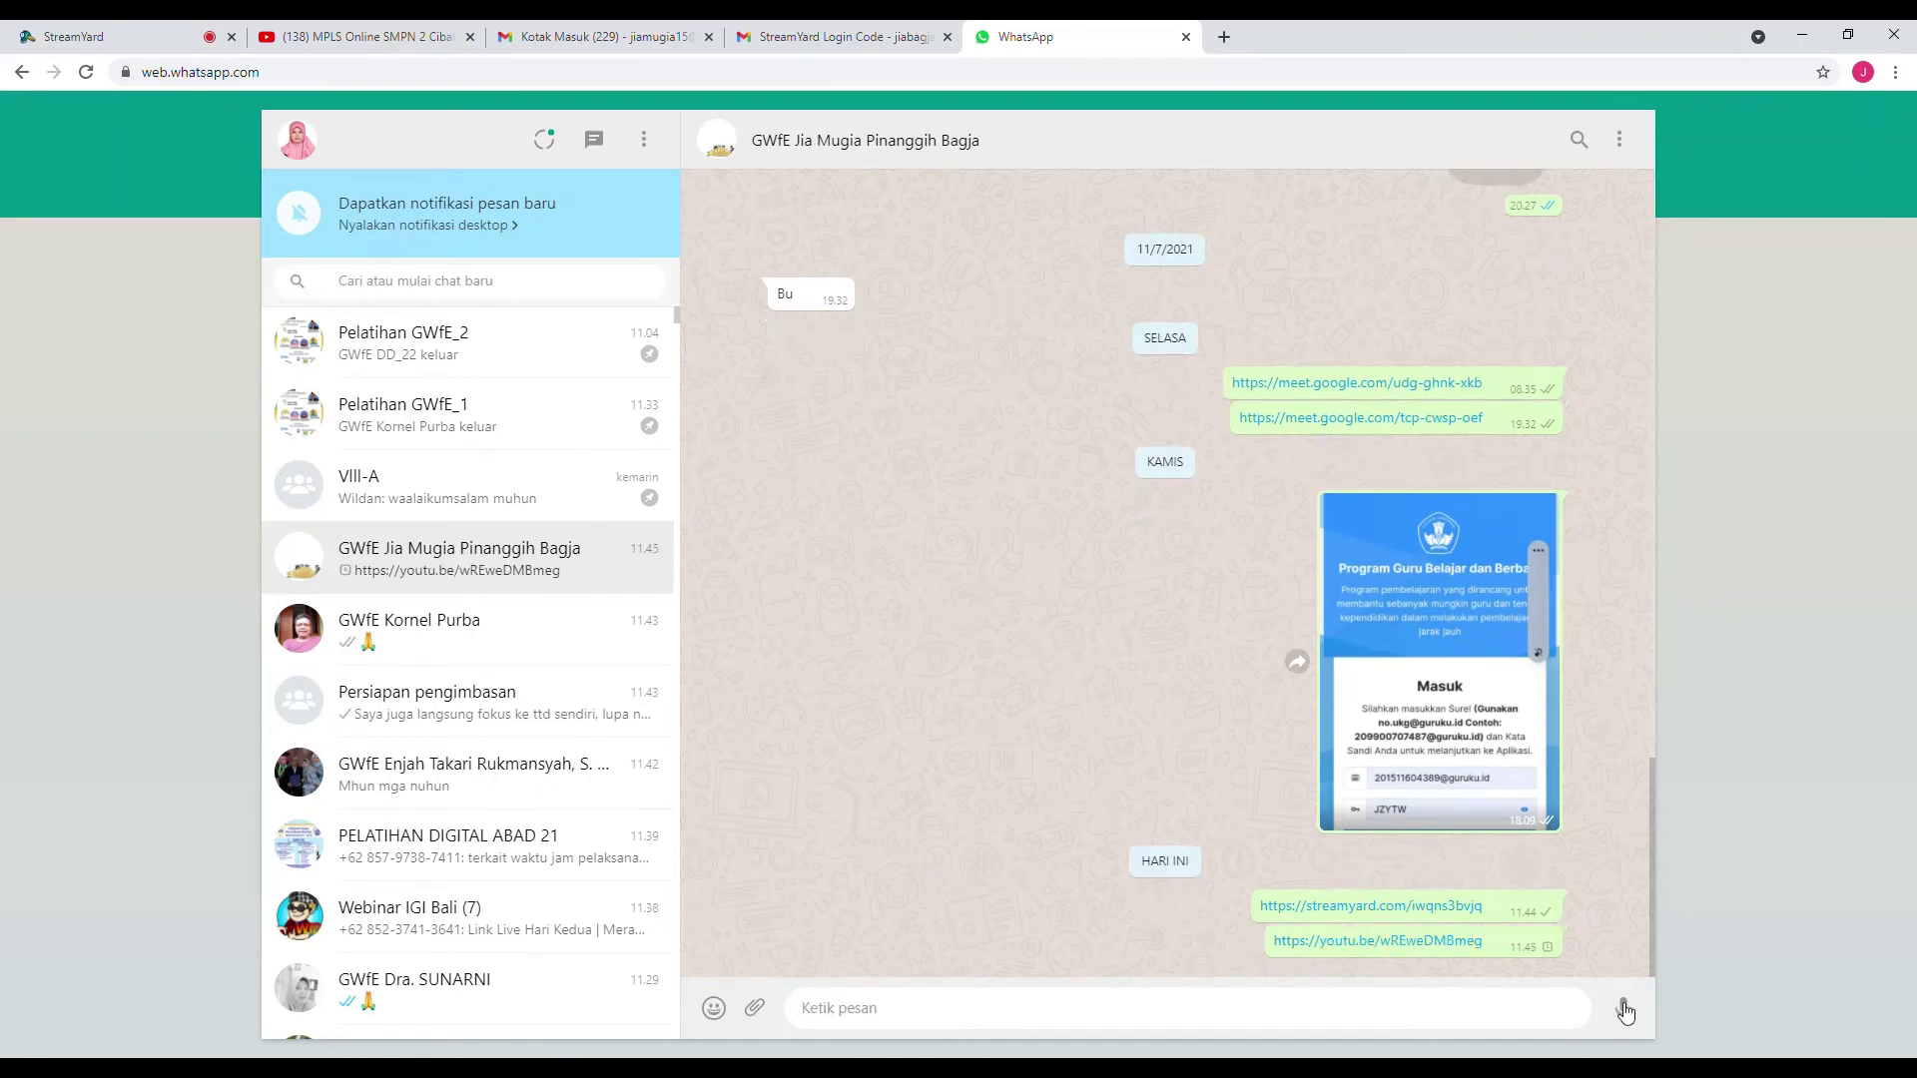
{"action": "left_click", "coordinate": [361, 36]}
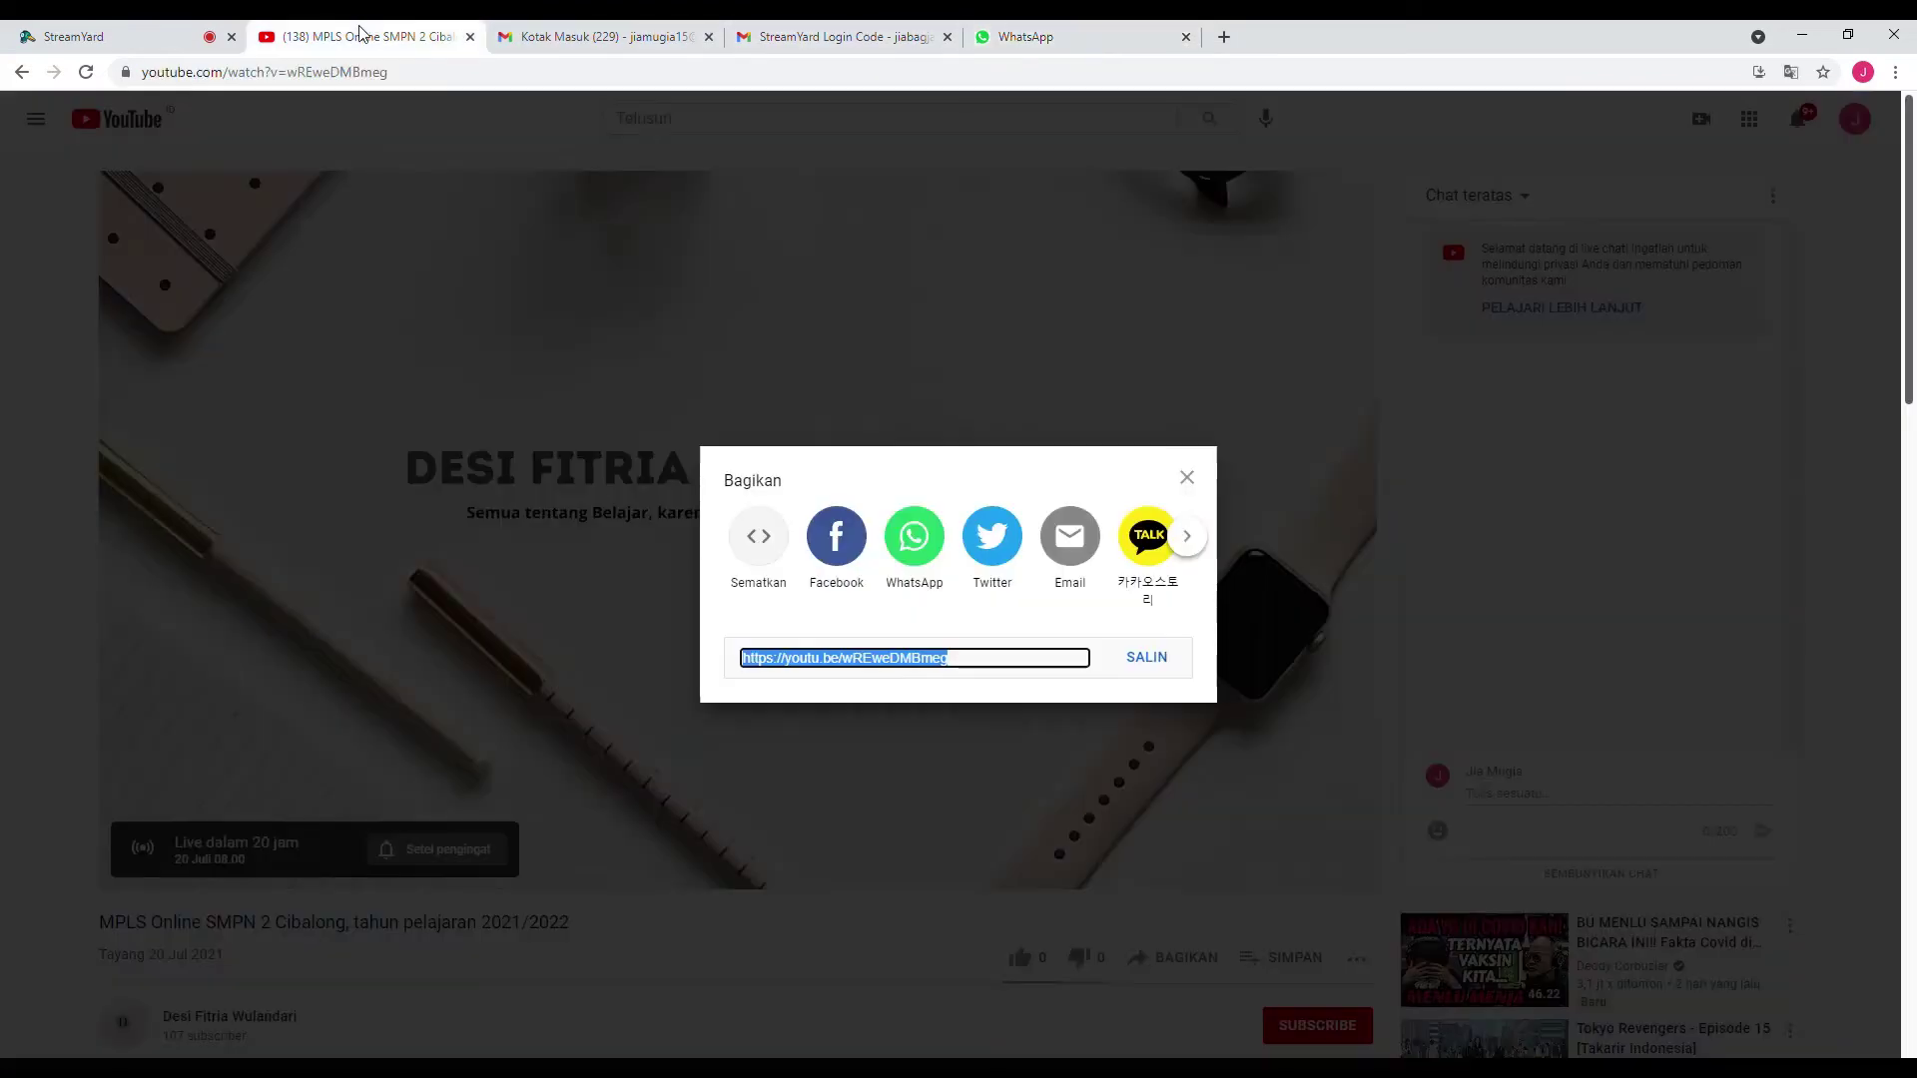
{"action": "left_click", "coordinate": [1188, 475]}
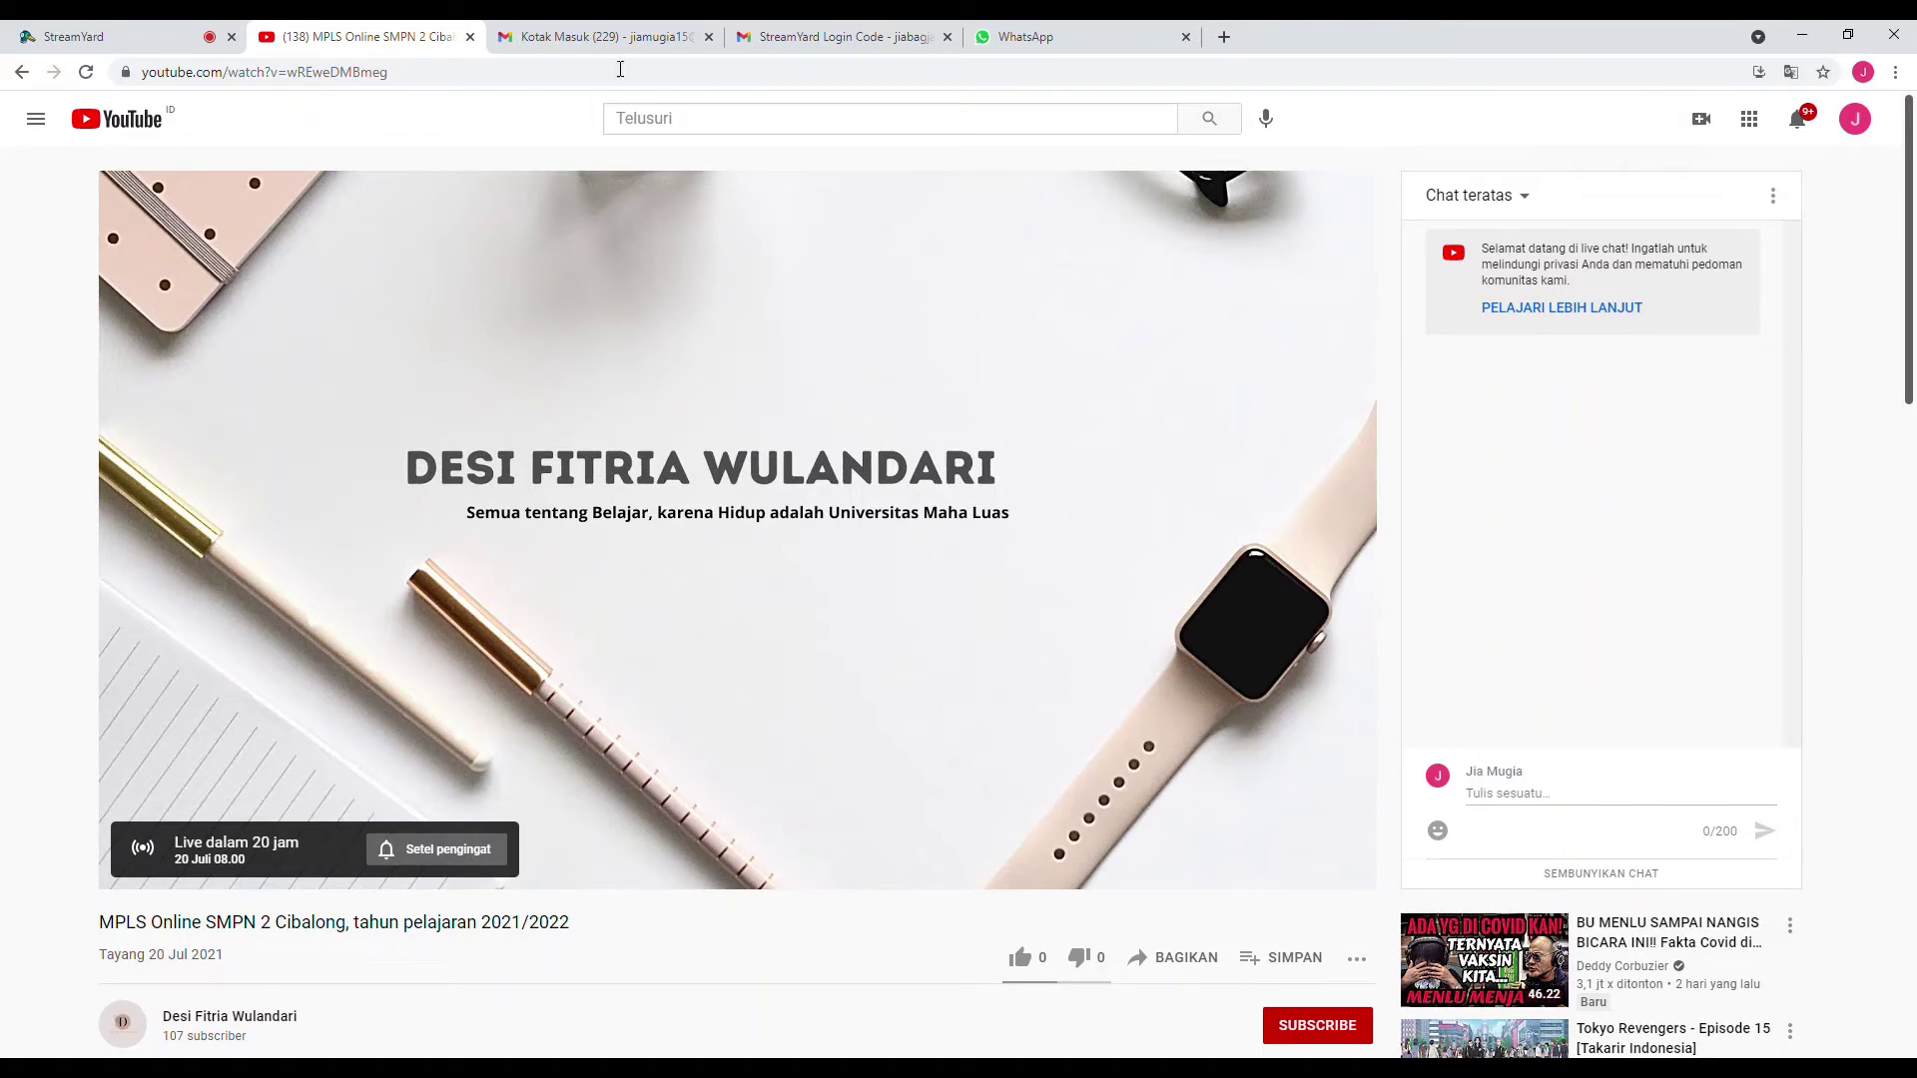
- Return to the StreamYard studio, add the host's camera to the stream, and show the first example banner
{"action": "left_click", "coordinate": [127, 49]}
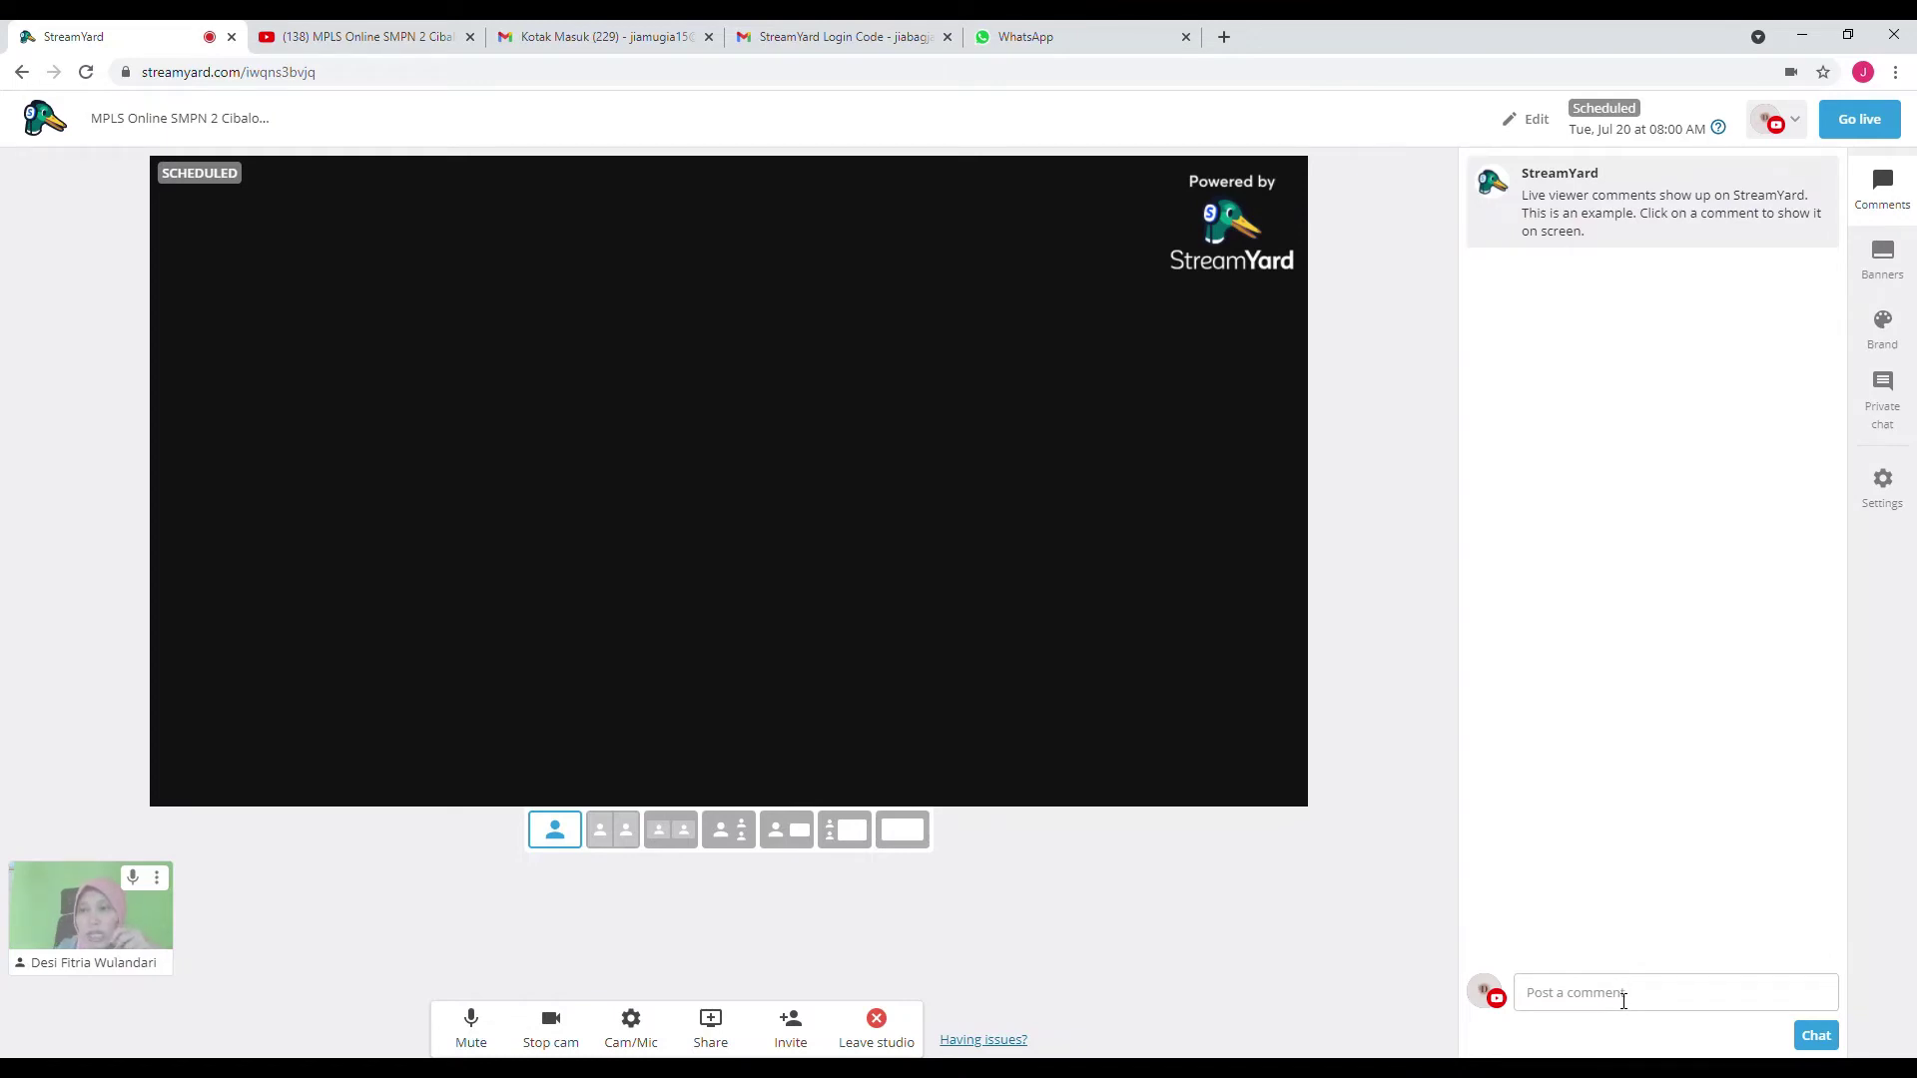
{"action": "left_click", "coordinate": [1881, 257]}
{"action": "mouse_move", "coordinate": [1578, 262]}
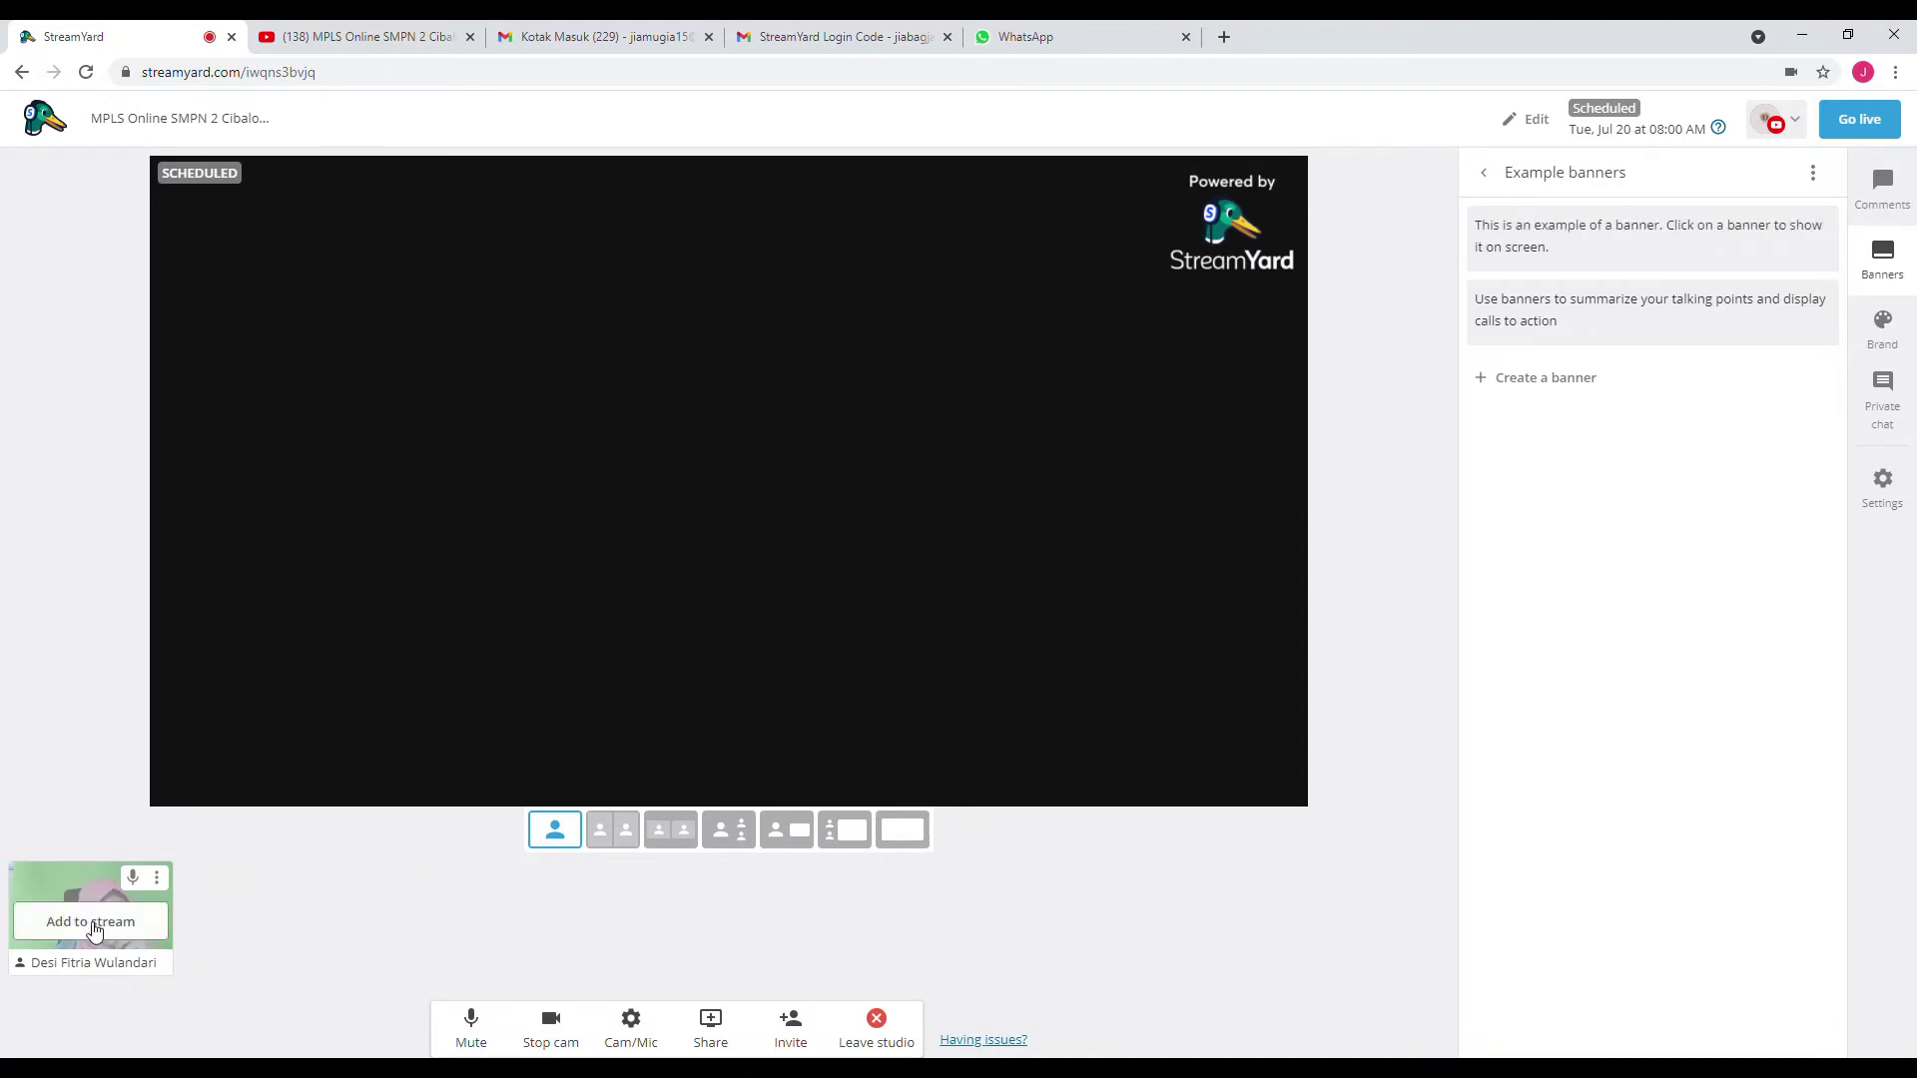
{"action": "left_click", "coordinate": [83, 931]}
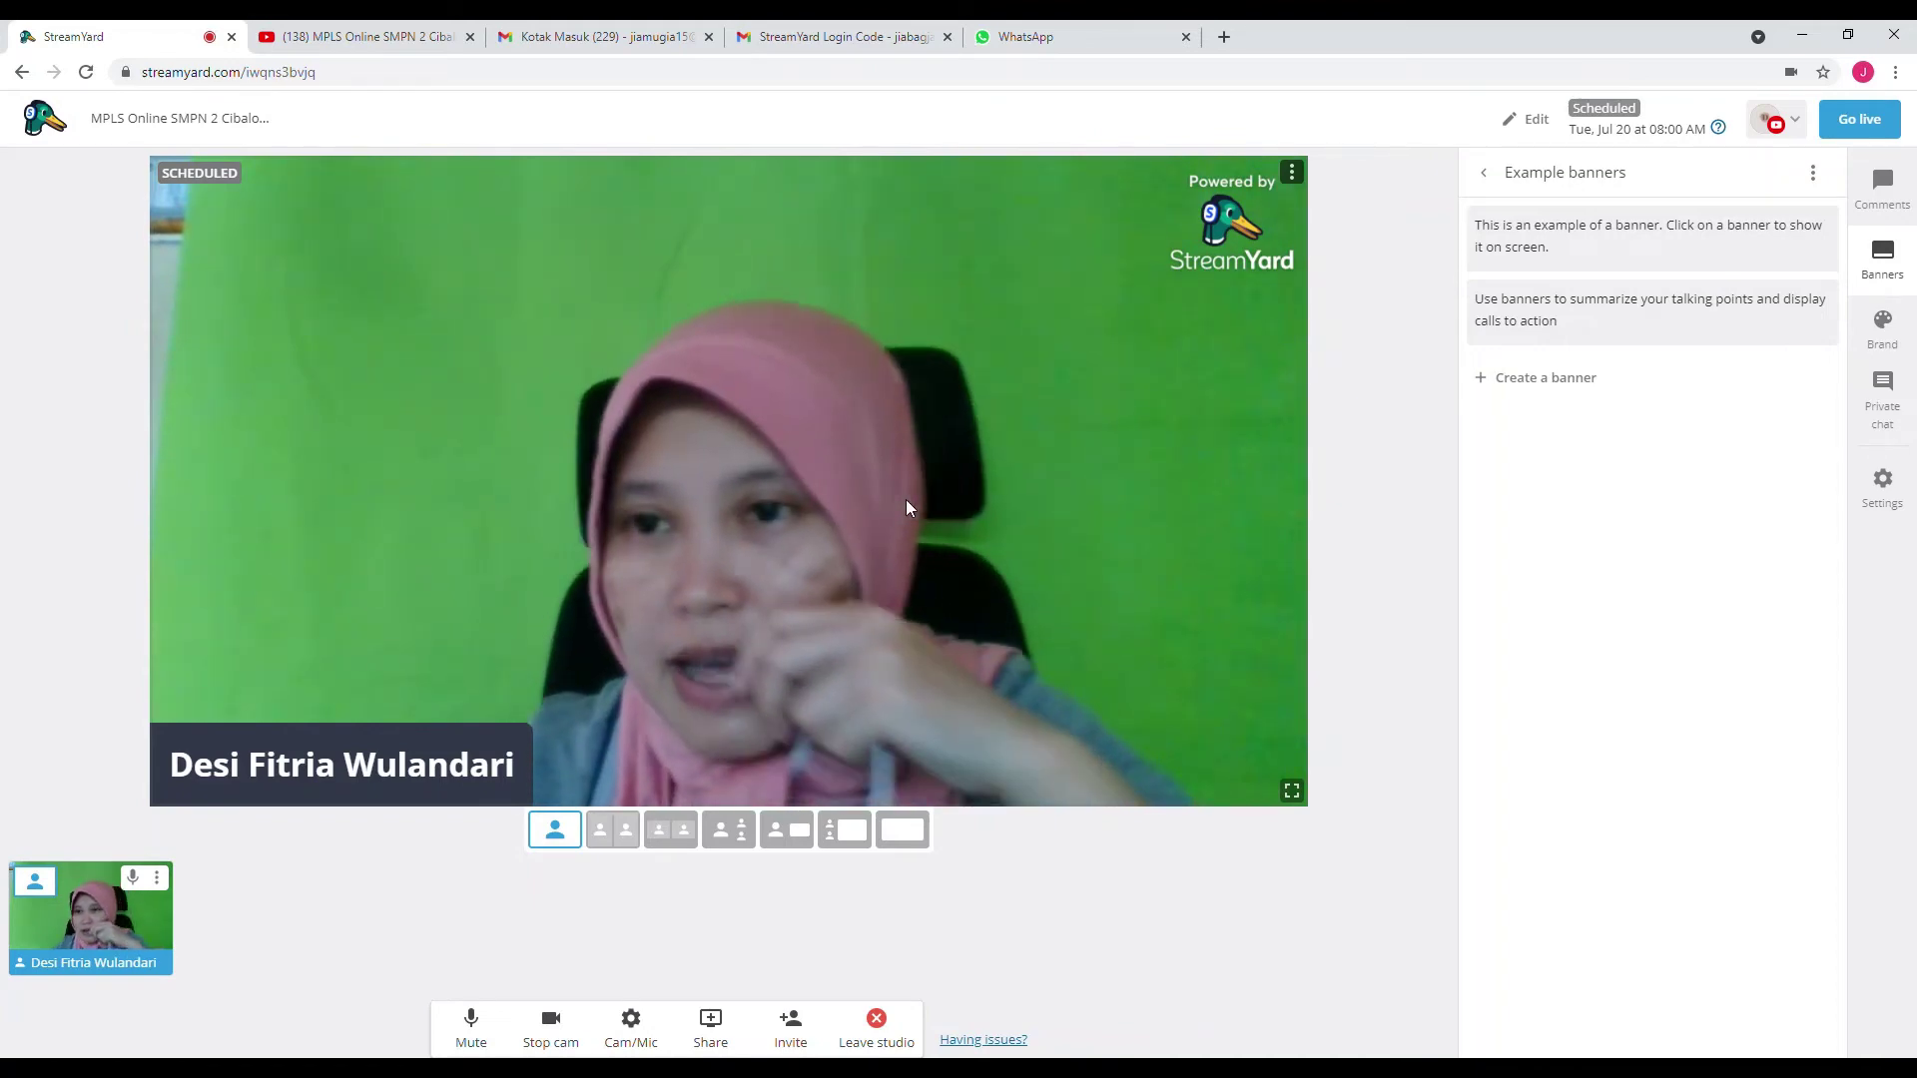
{"action": "mouse_move", "coordinate": [1825, 283]}
{"action": "mouse_move", "coordinate": [1661, 250]}
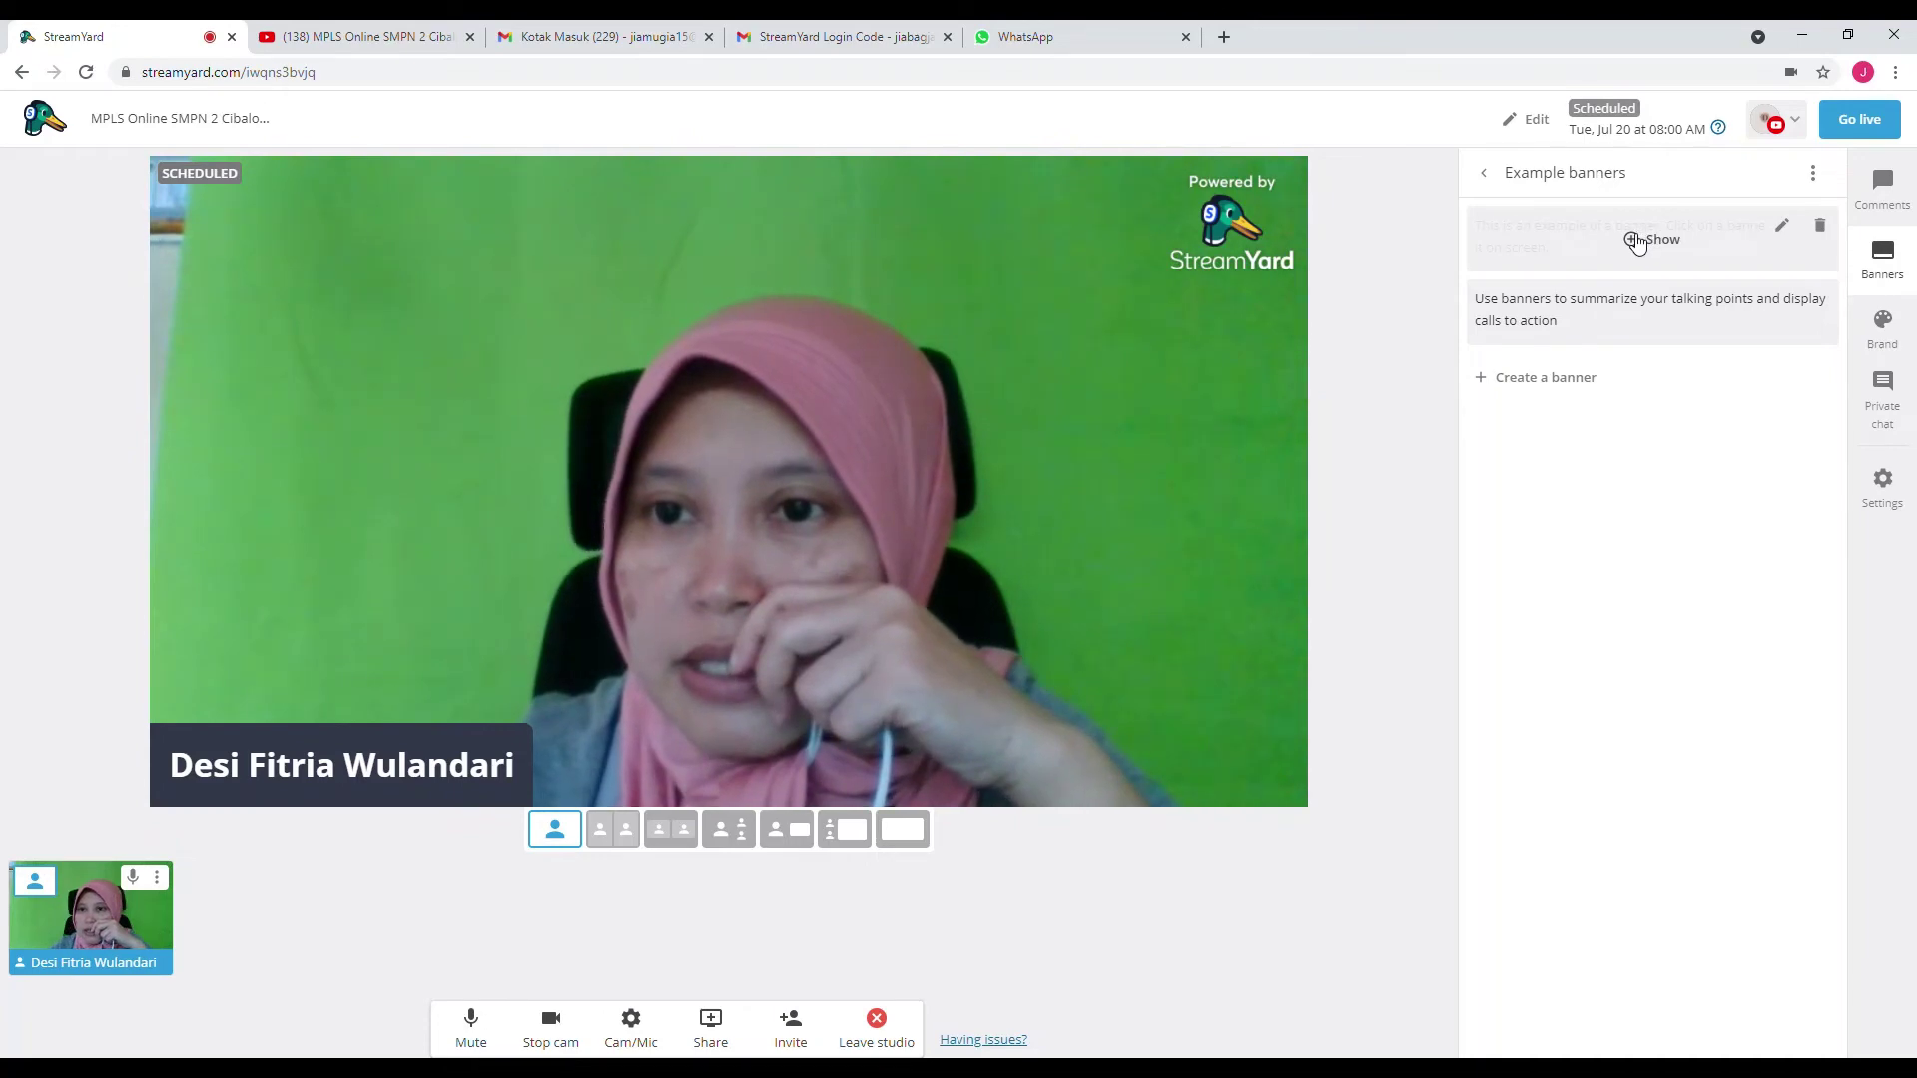
{"action": "left_click", "coordinate": [1636, 240]}
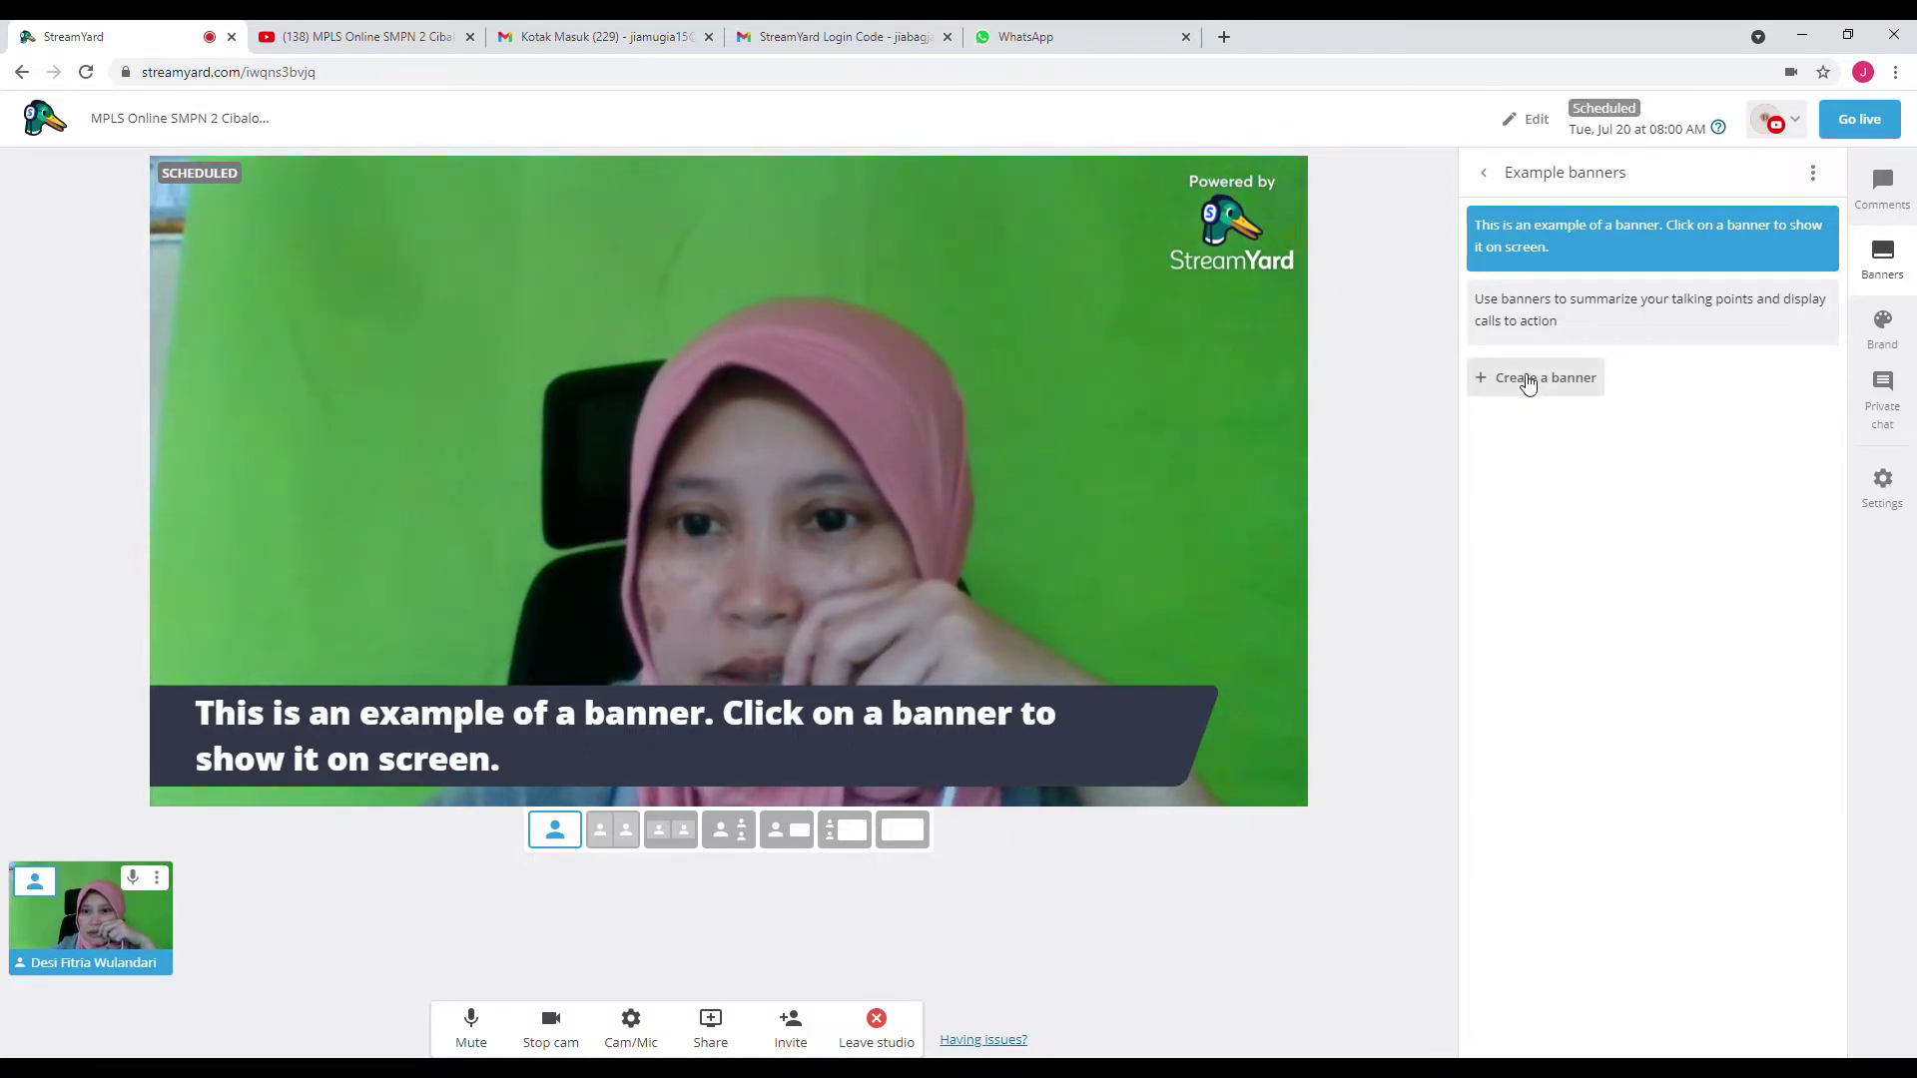
- Create a banner reading "MPLS SMPN 2 Cibalong" and show it on the stream
{"action": "left_click", "coordinate": [1490, 387]}
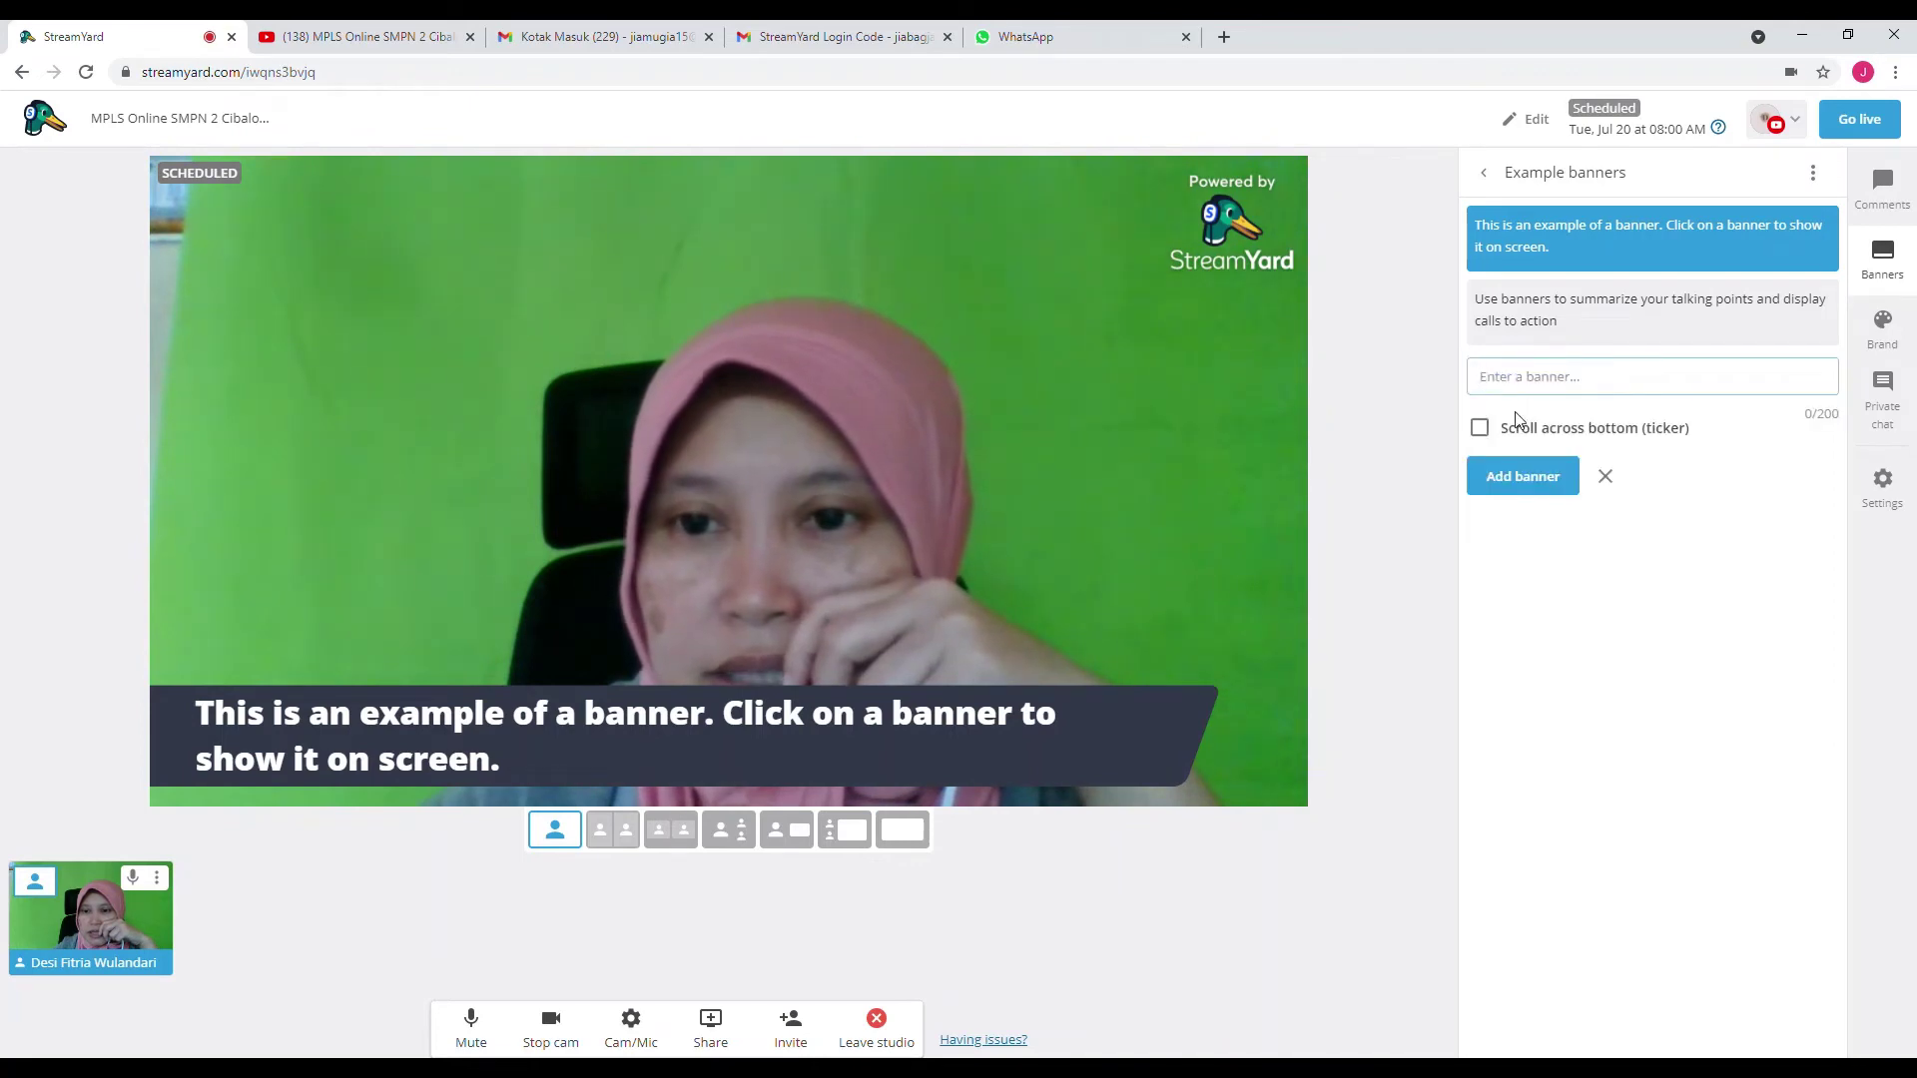
{"action": "type", "text": "Se"}
{"action": "key", "text": "BackSpace"}
{"action": "key", "text": "BackSpace"}
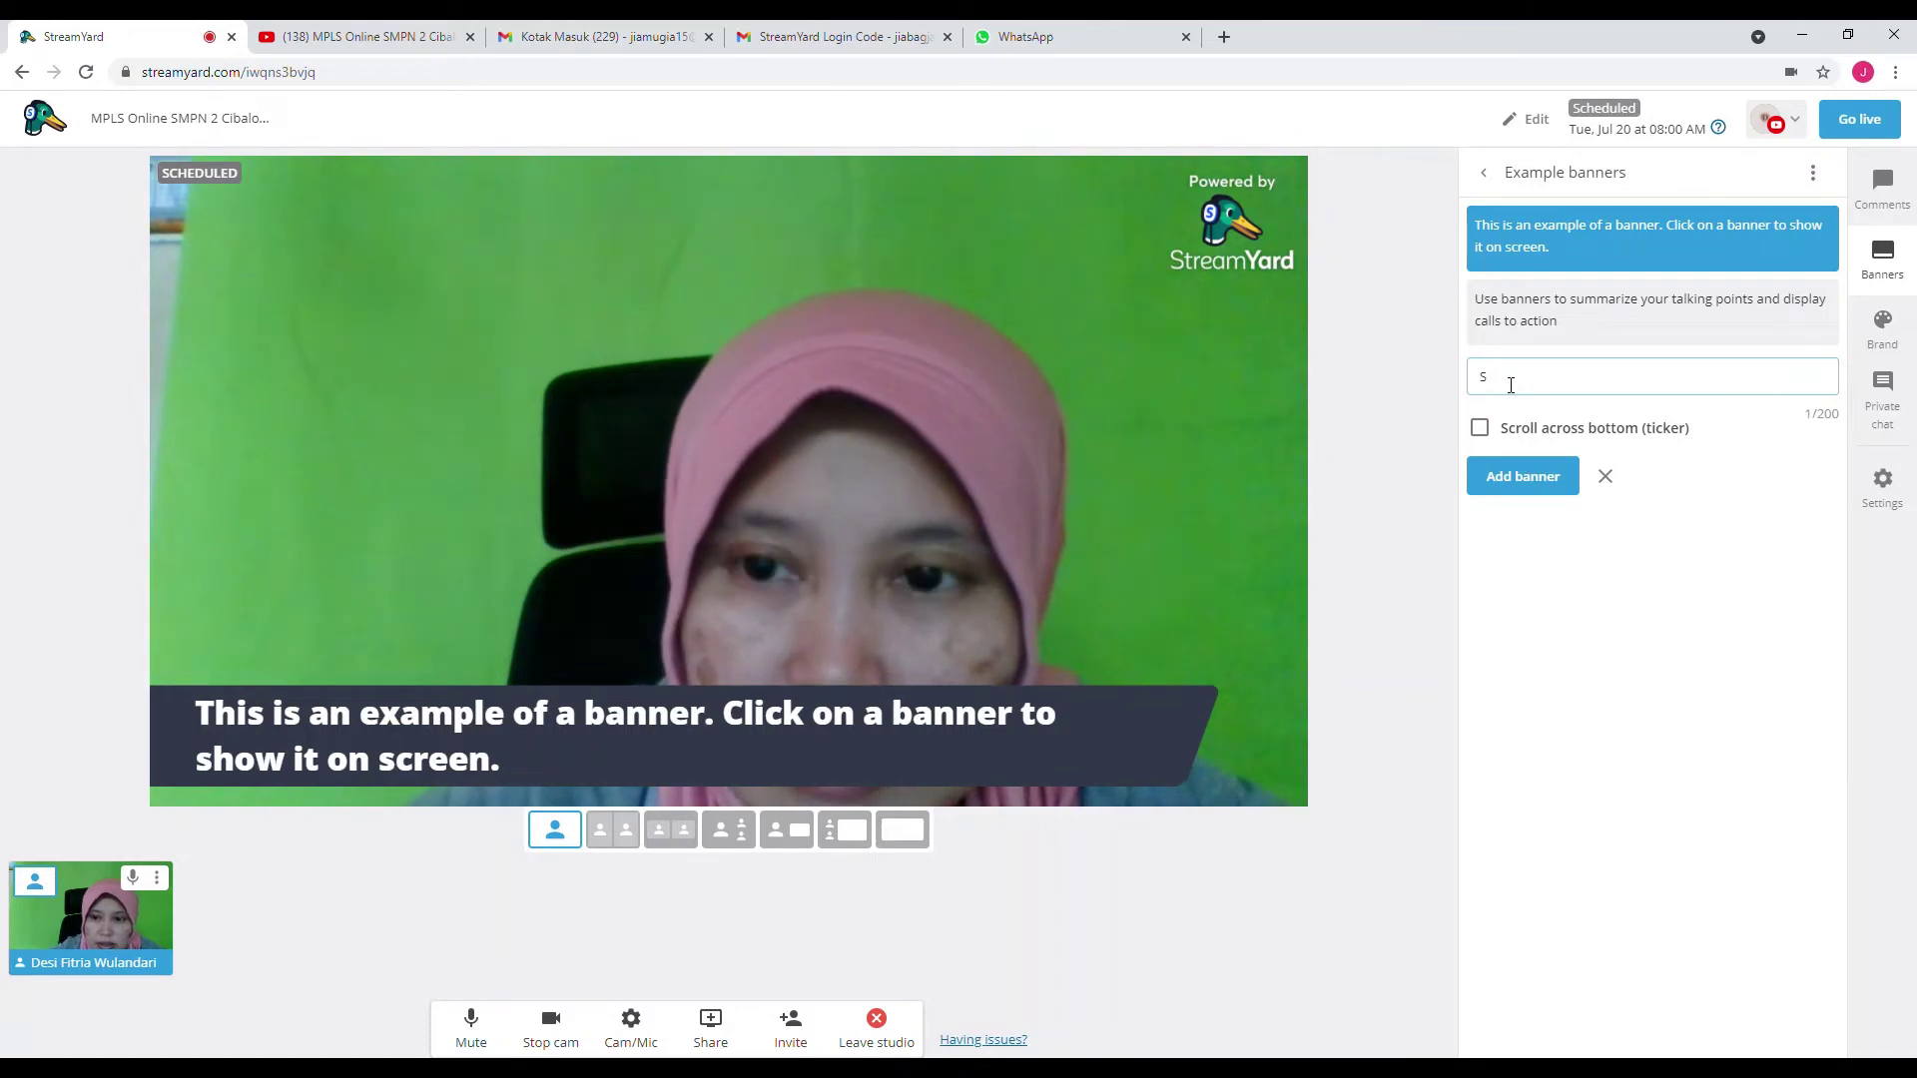
{"action": "type", "text": "MPL"}
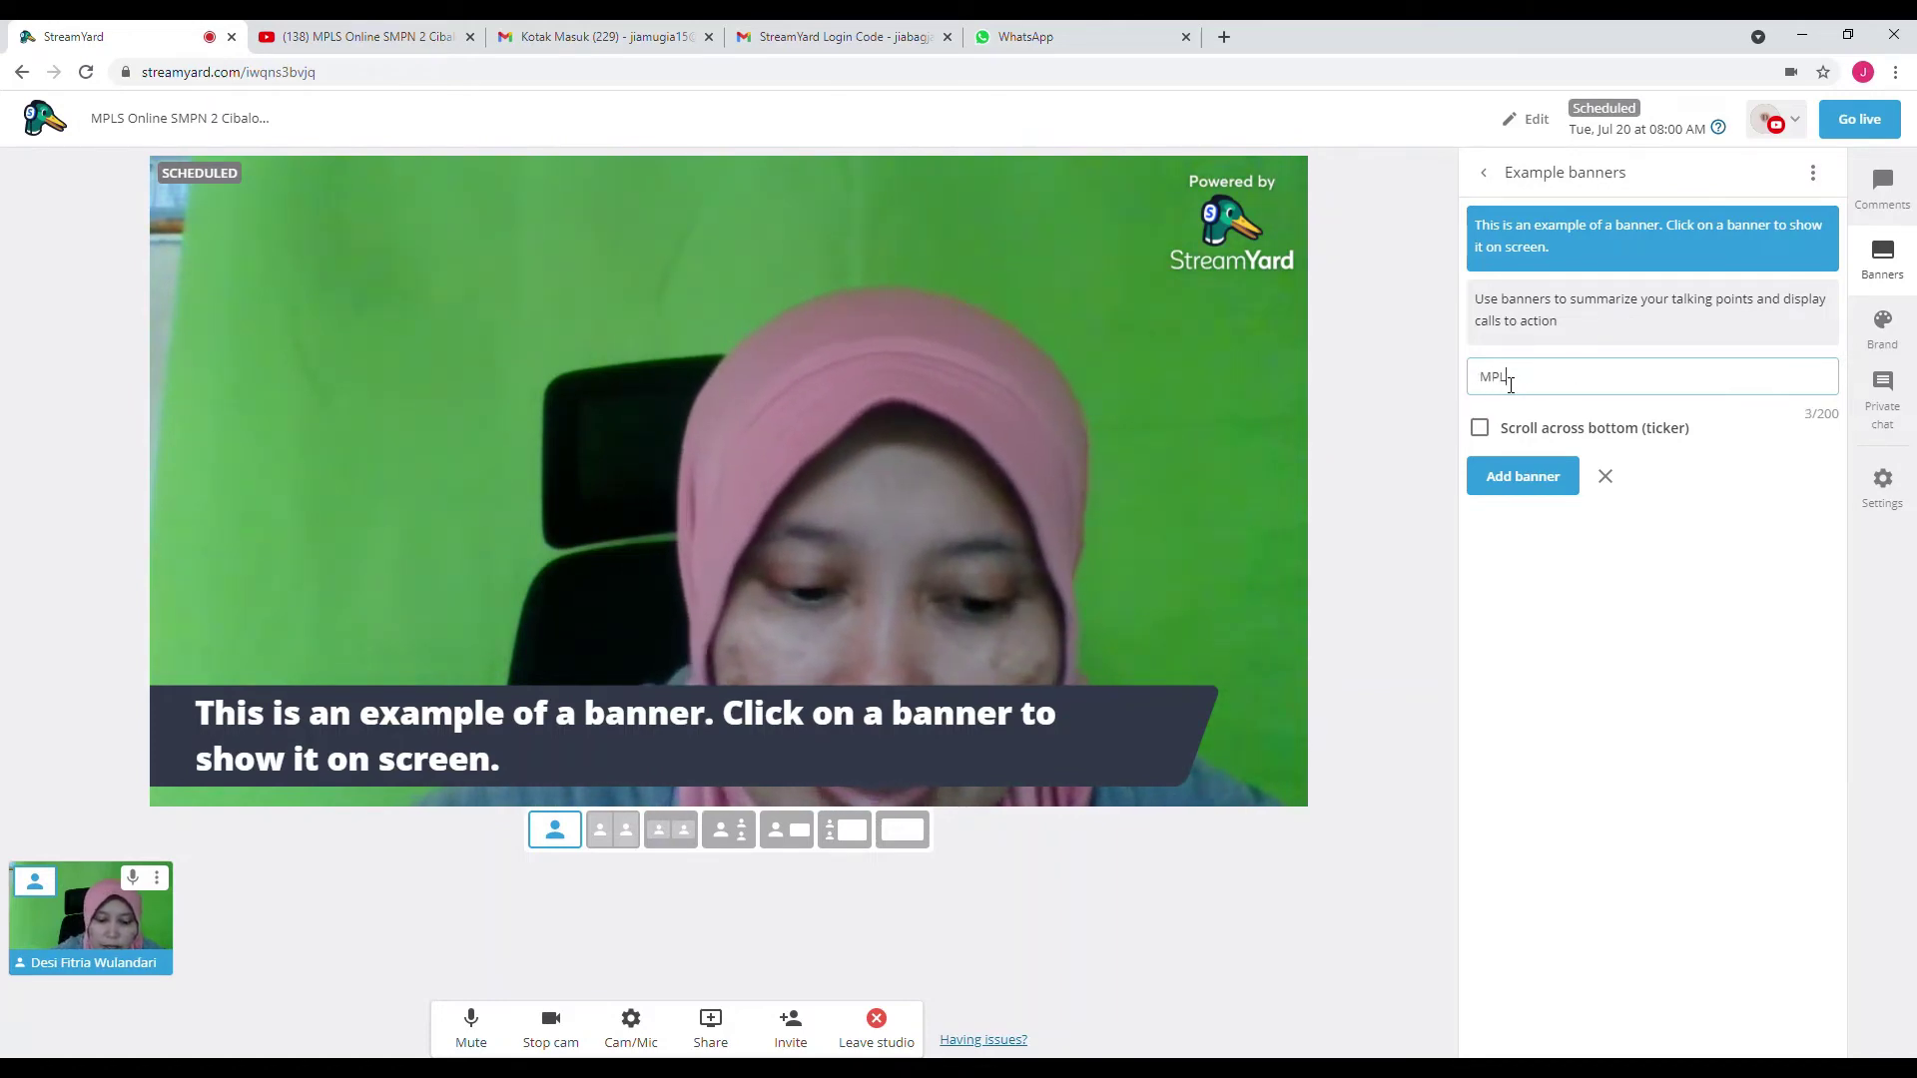
{"action": "type", "text": "S S"}
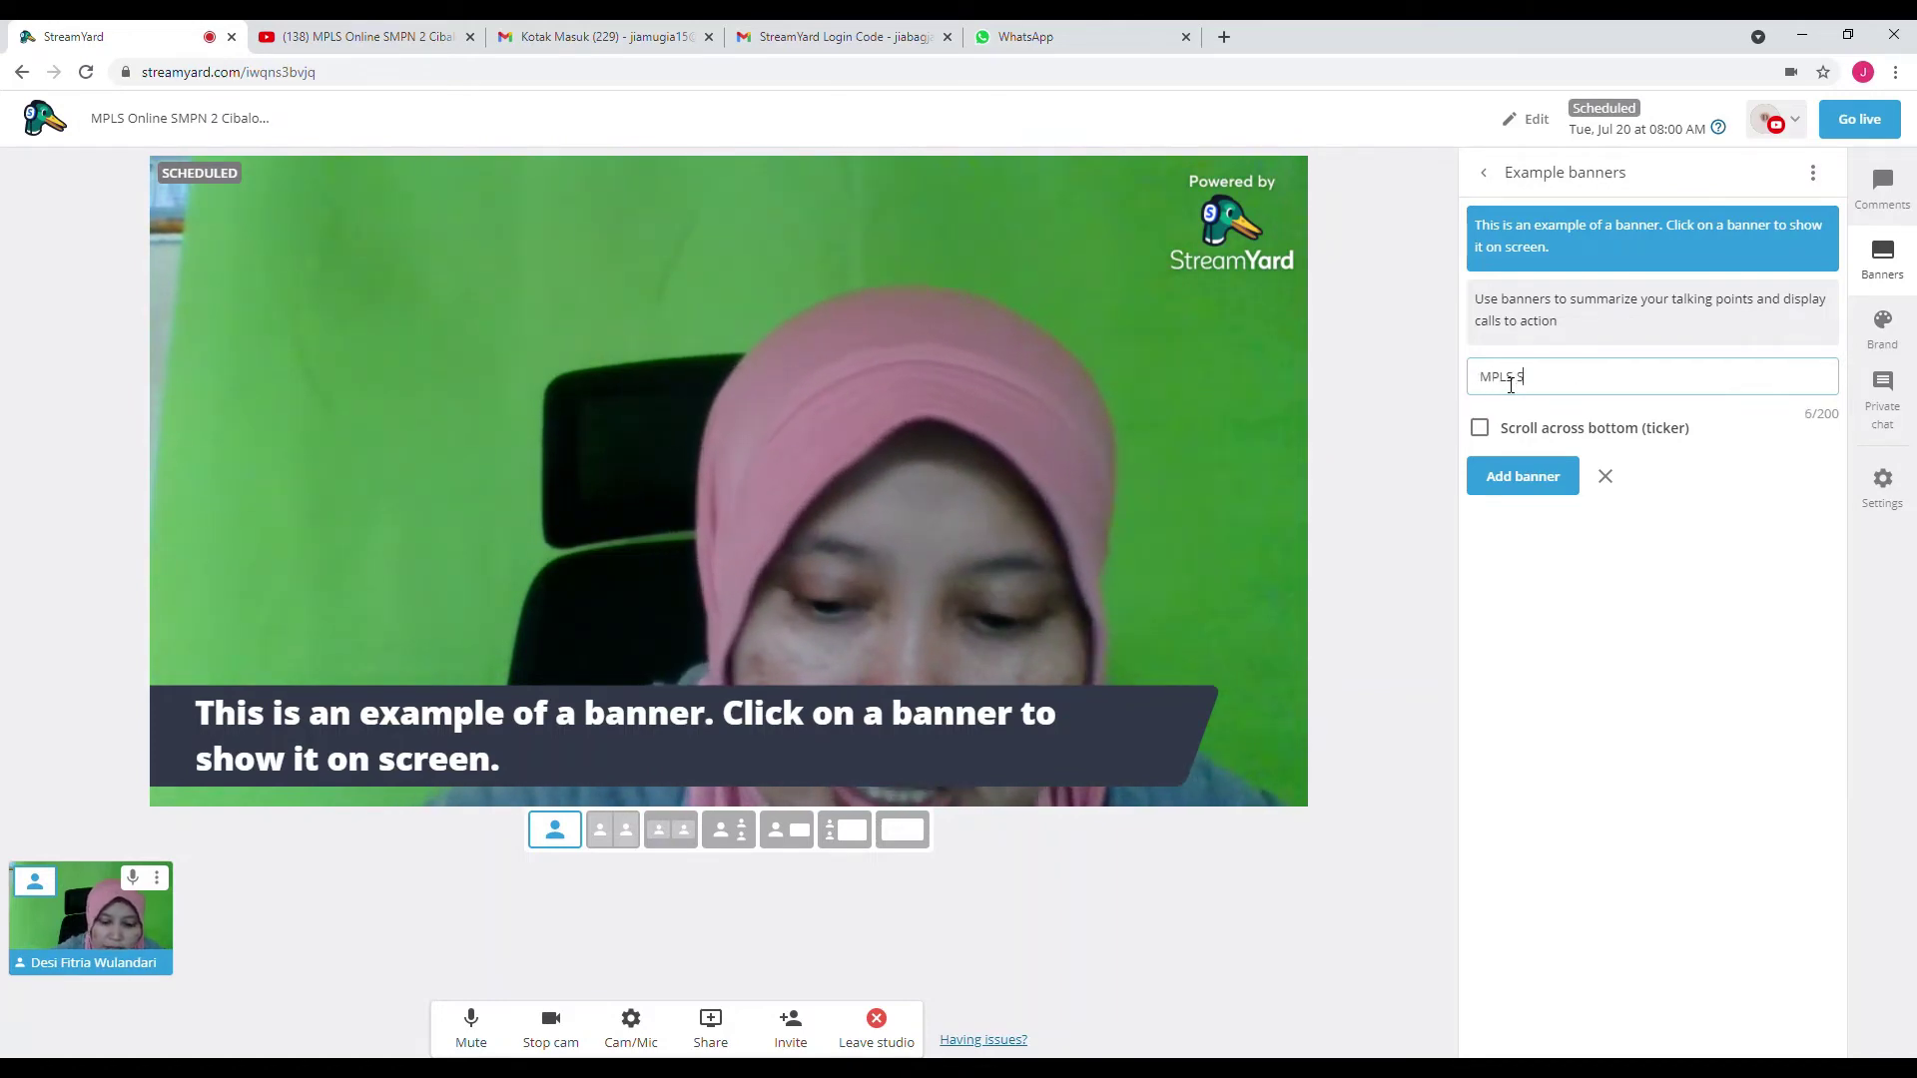
{"action": "type", "text": "MPN 2 "}
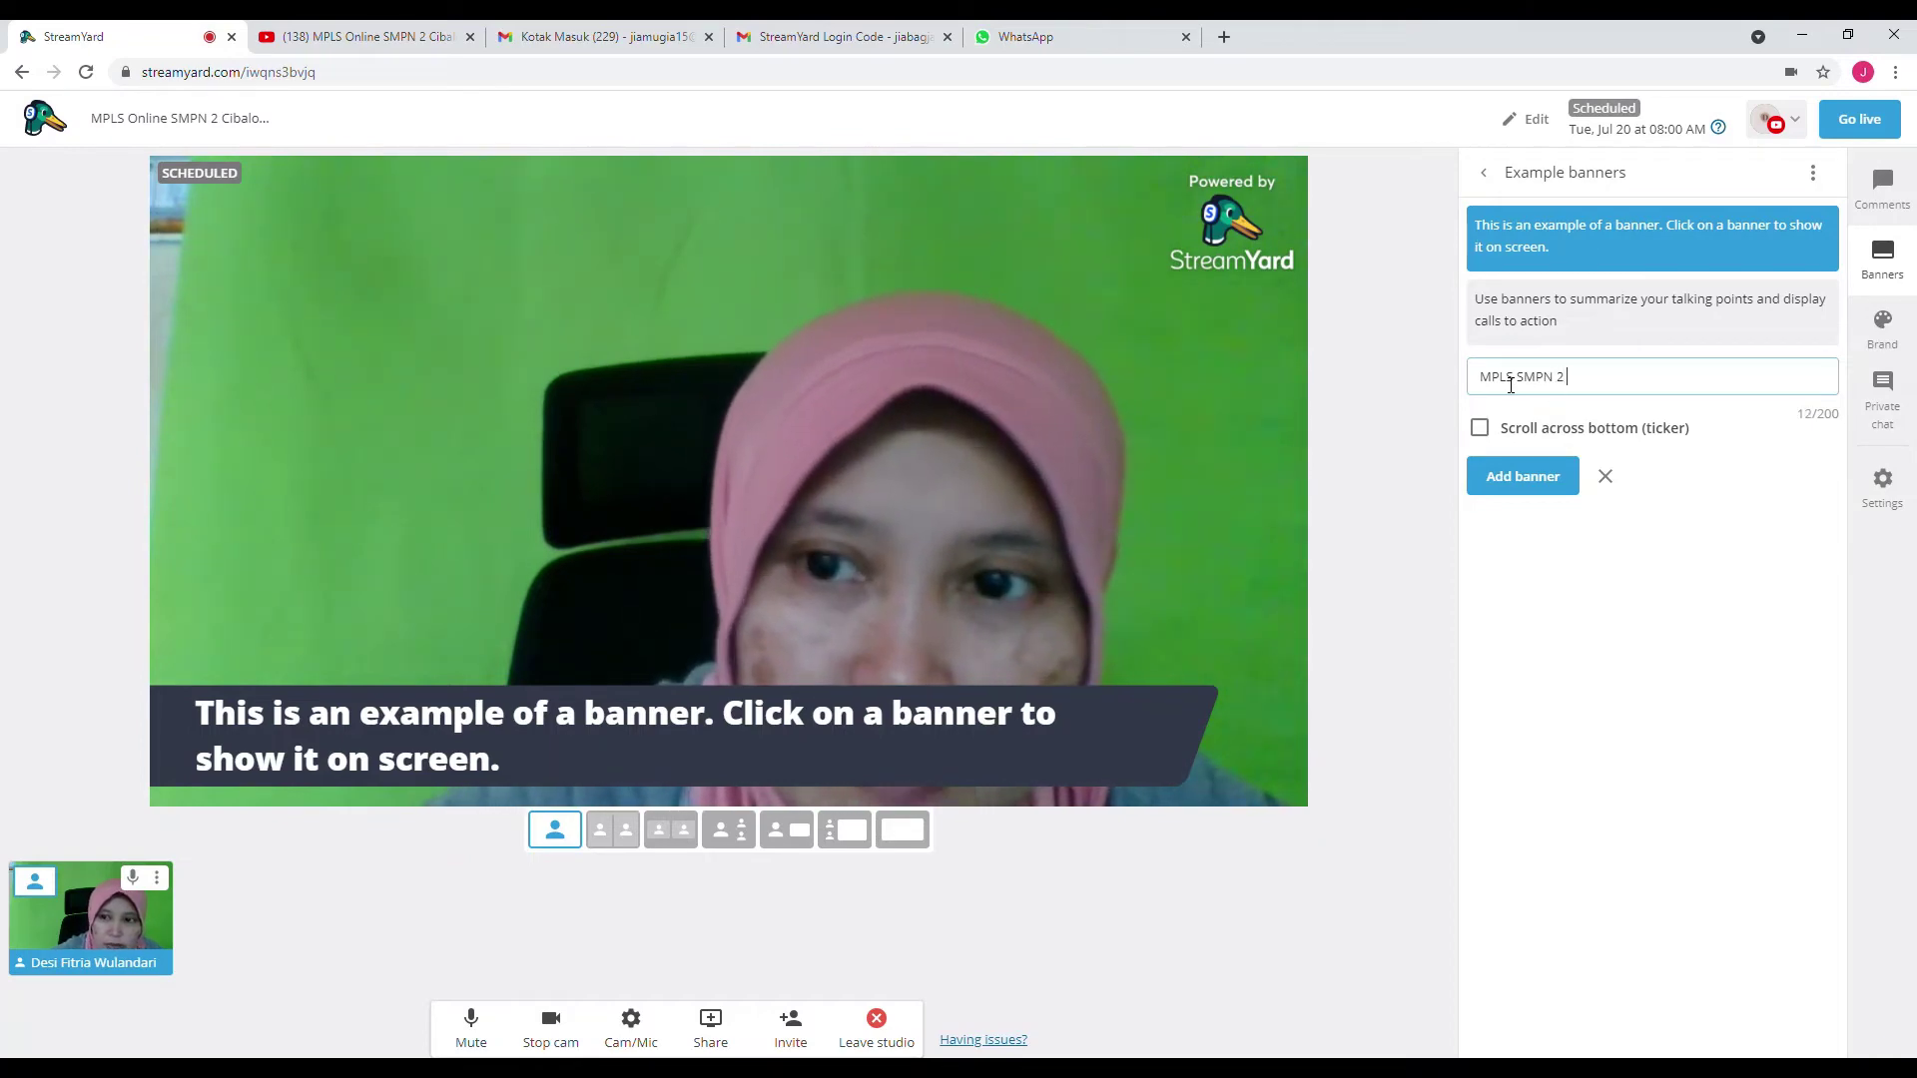
{"action": "type", "text": "Cibalong"}
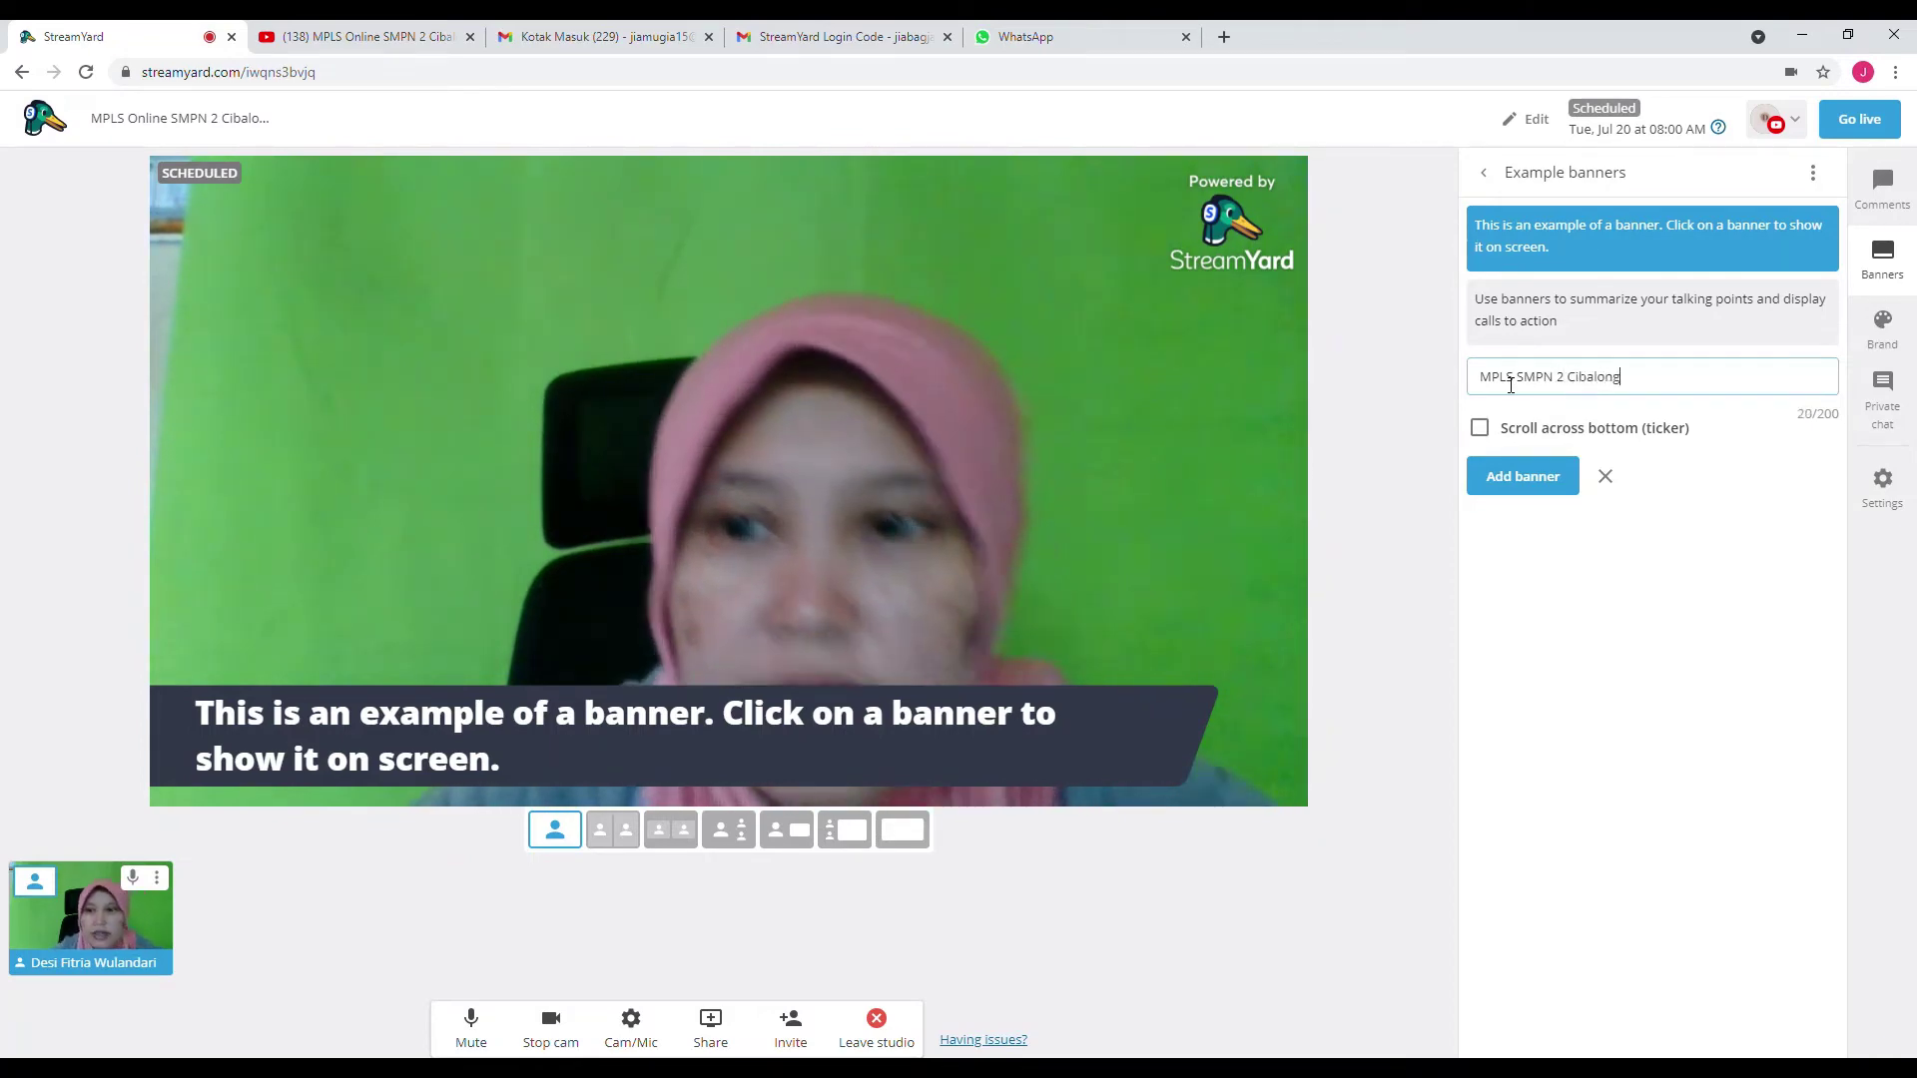
{"action": "left_click", "coordinate": [1521, 477]}
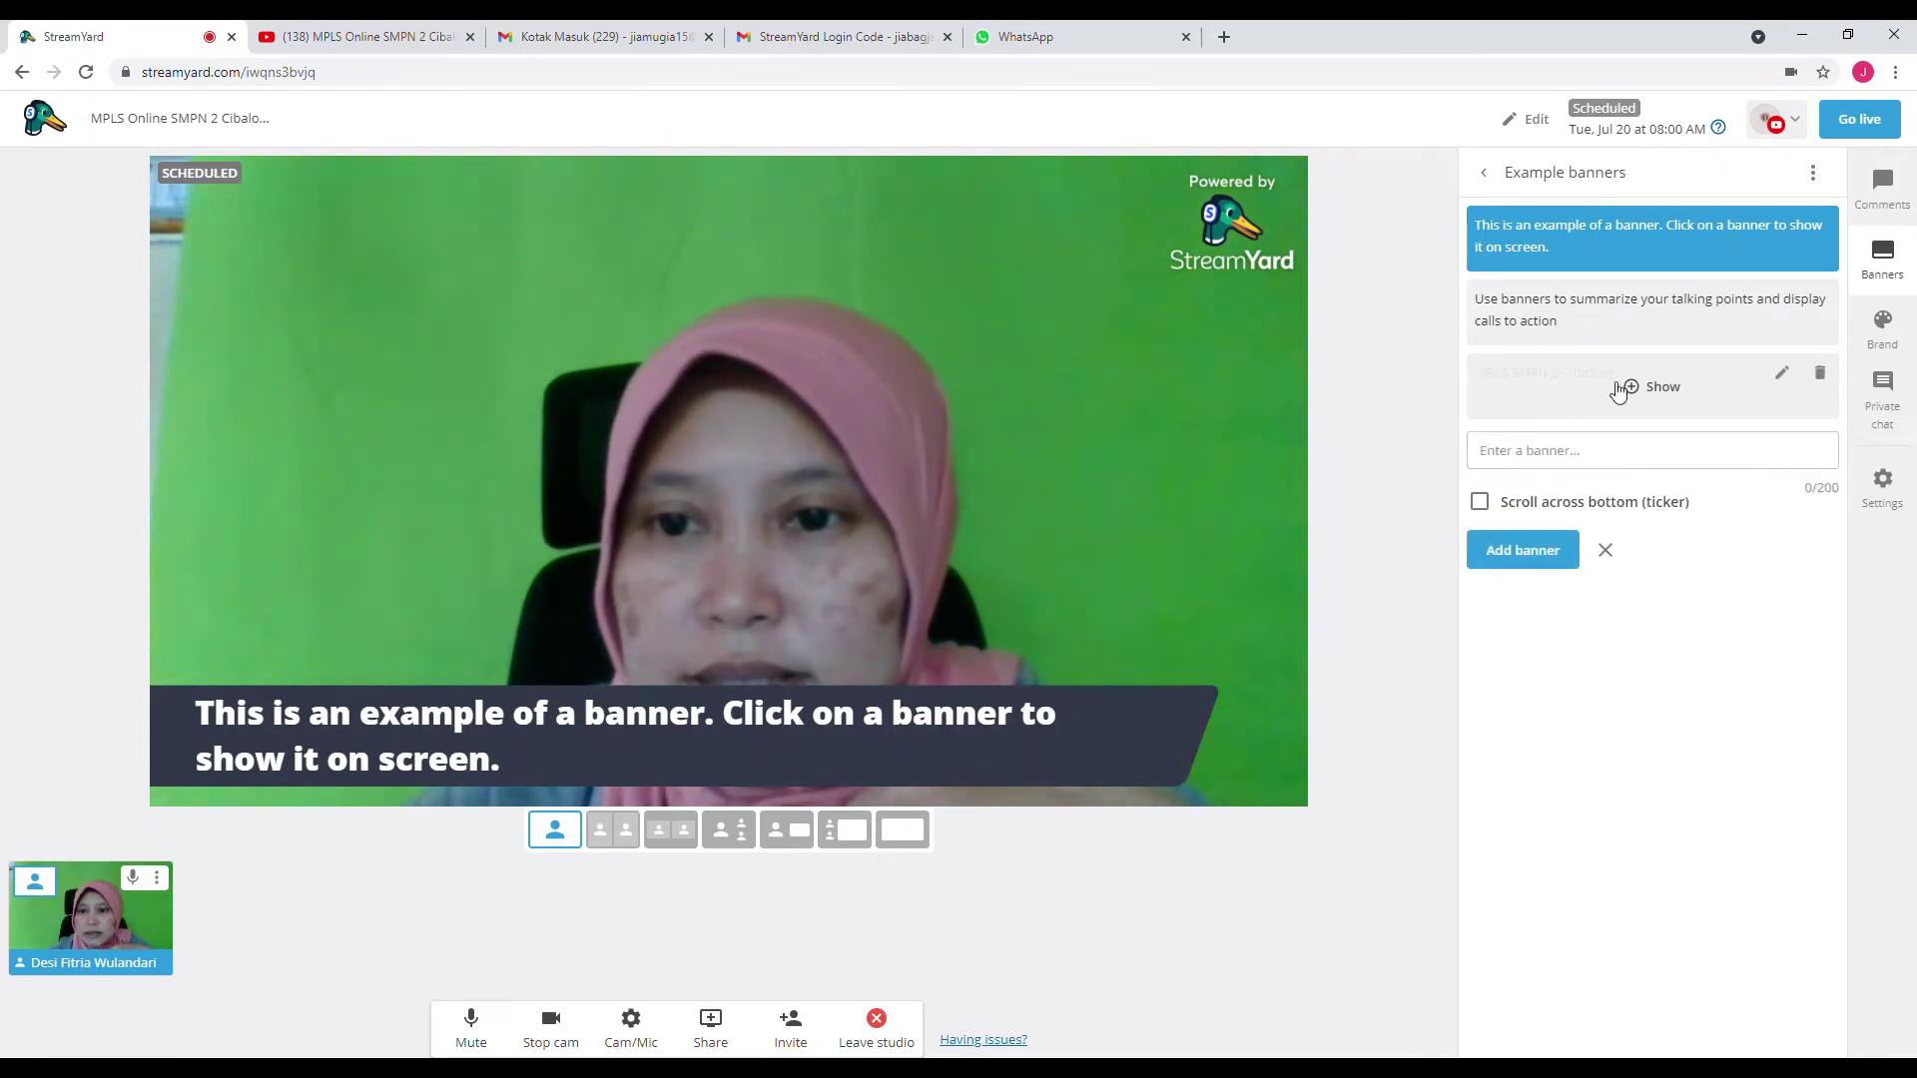
{"action": "left_click", "coordinate": [1652, 389]}
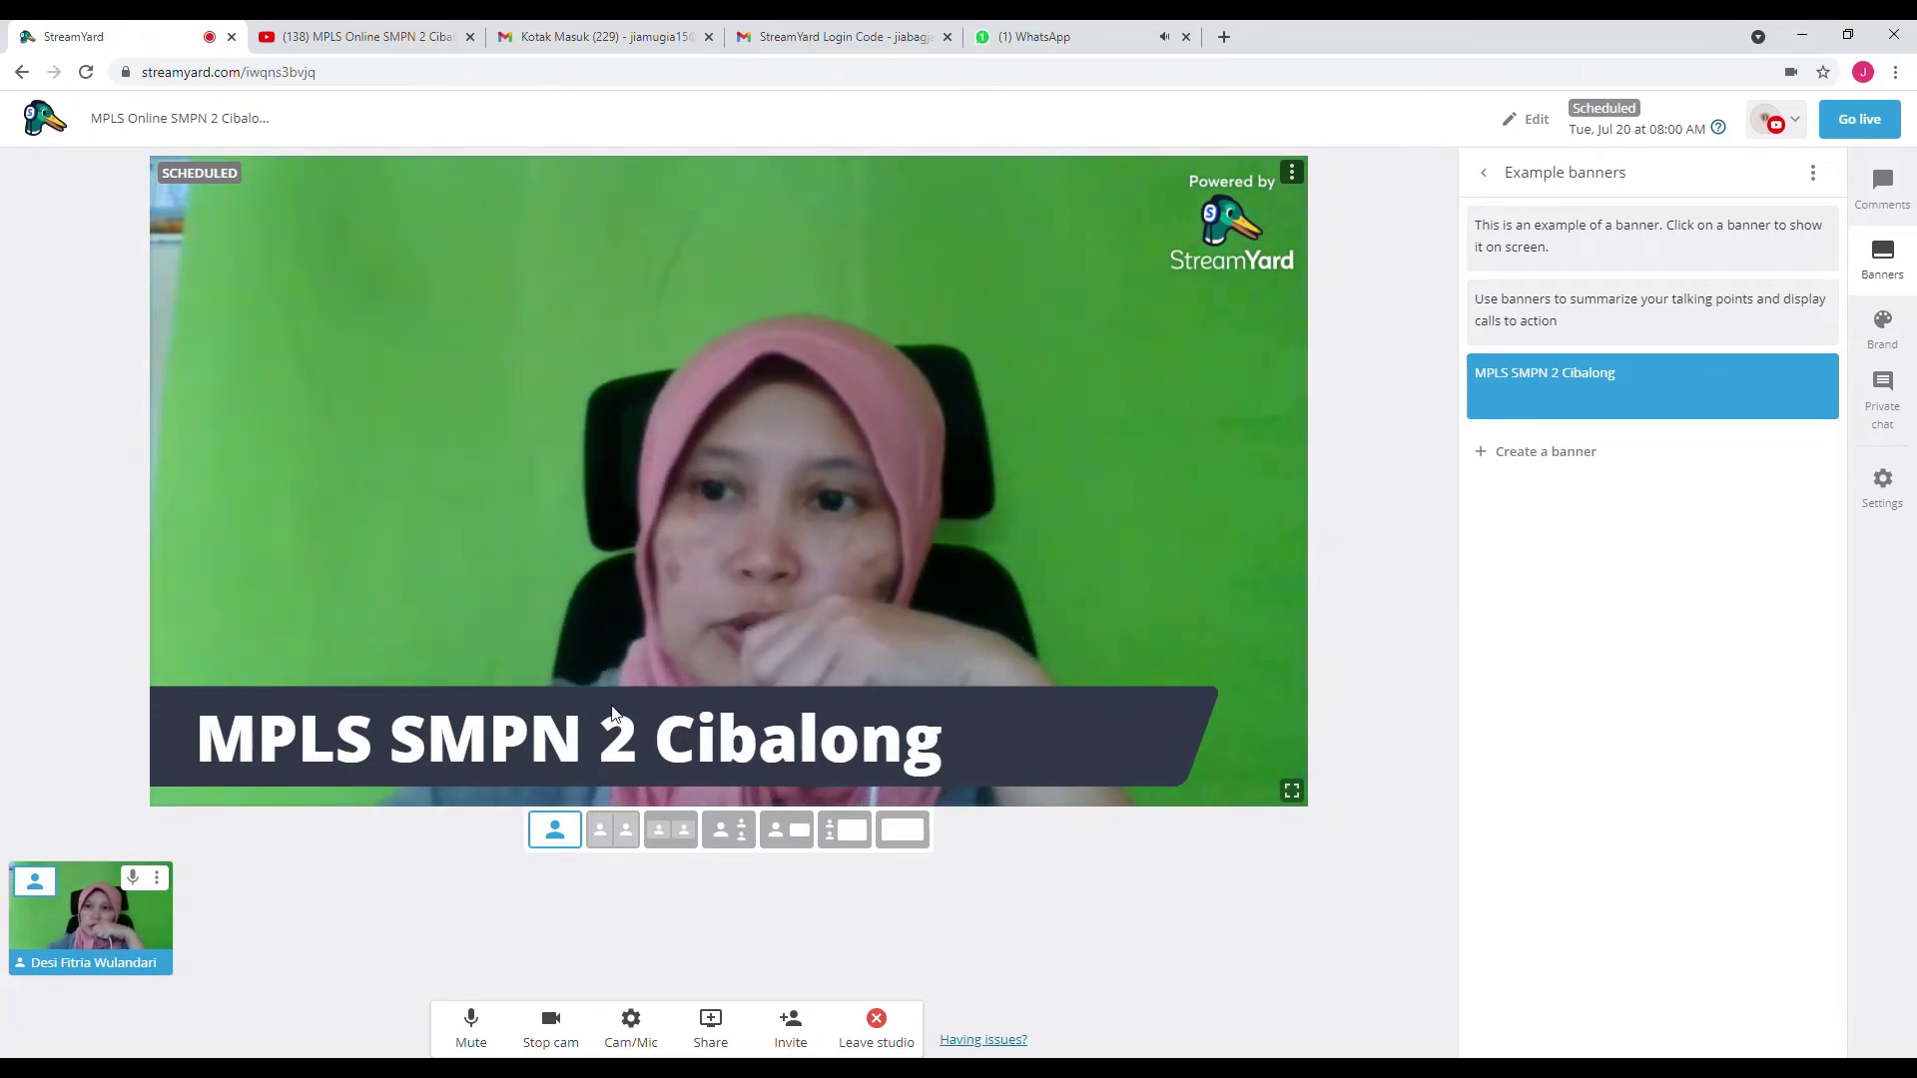
- Play the 30-second Countdown video clip from the Brand 1 assets on the stream
{"action": "left_click", "coordinate": [1885, 337]}
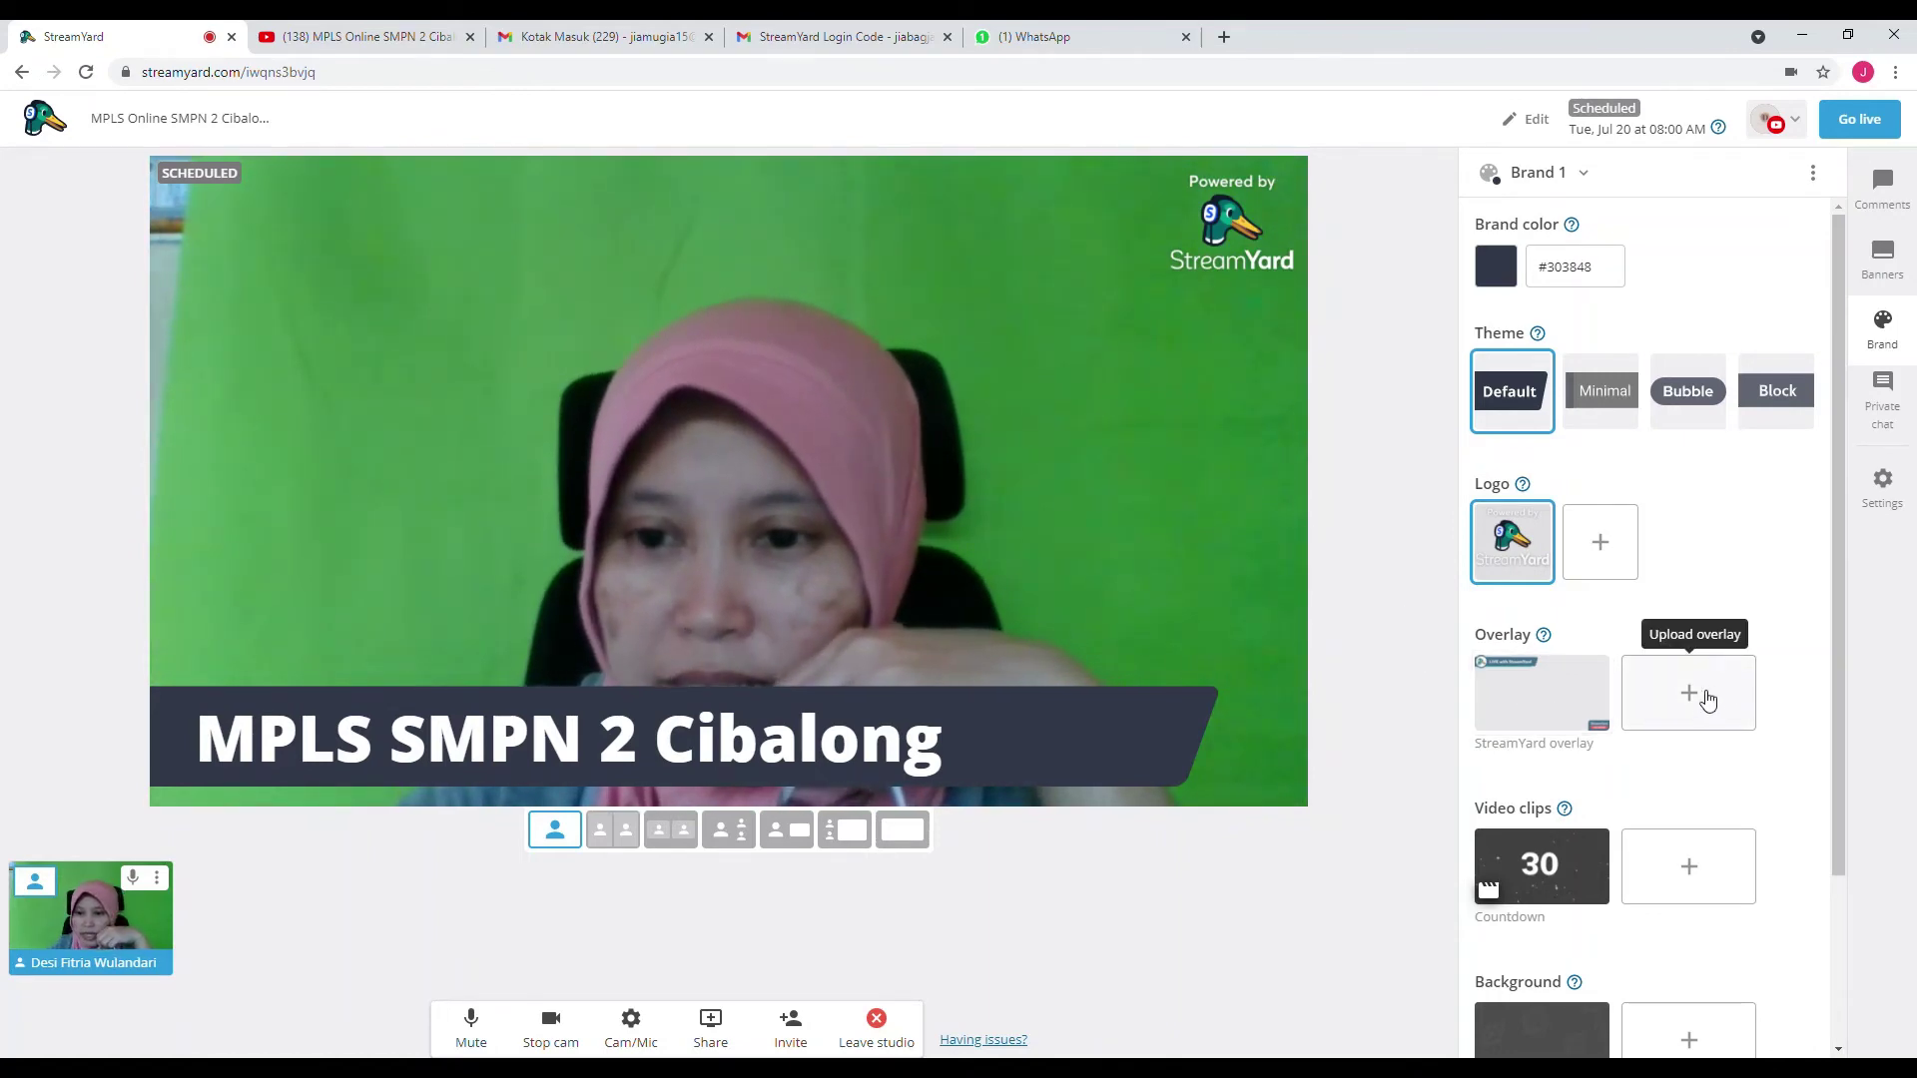
{"action": "left_click", "coordinate": [1554, 873]}
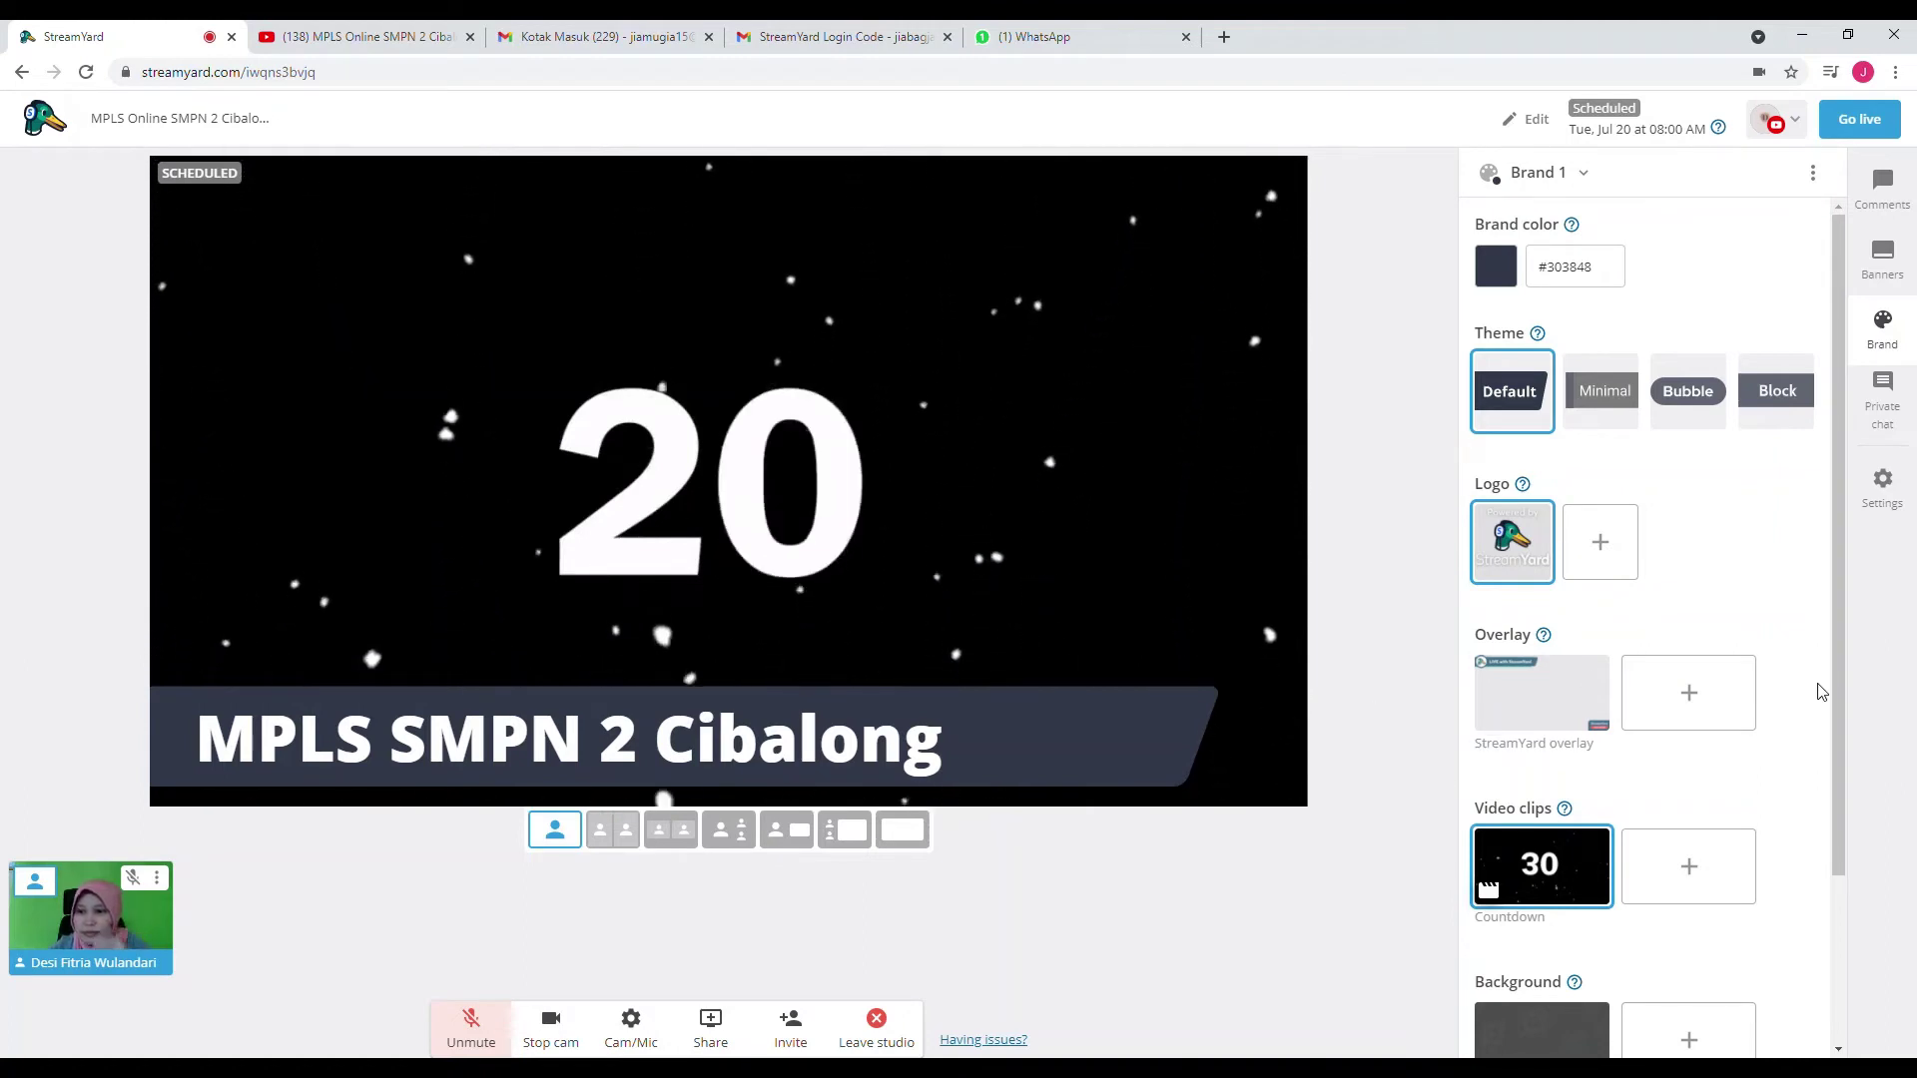
- Try the Leaves background on the stream, toggling it on and off
{"action": "left_click_drag", "start_coordinate": [1836, 687], "coordinate": [1825, 908]}
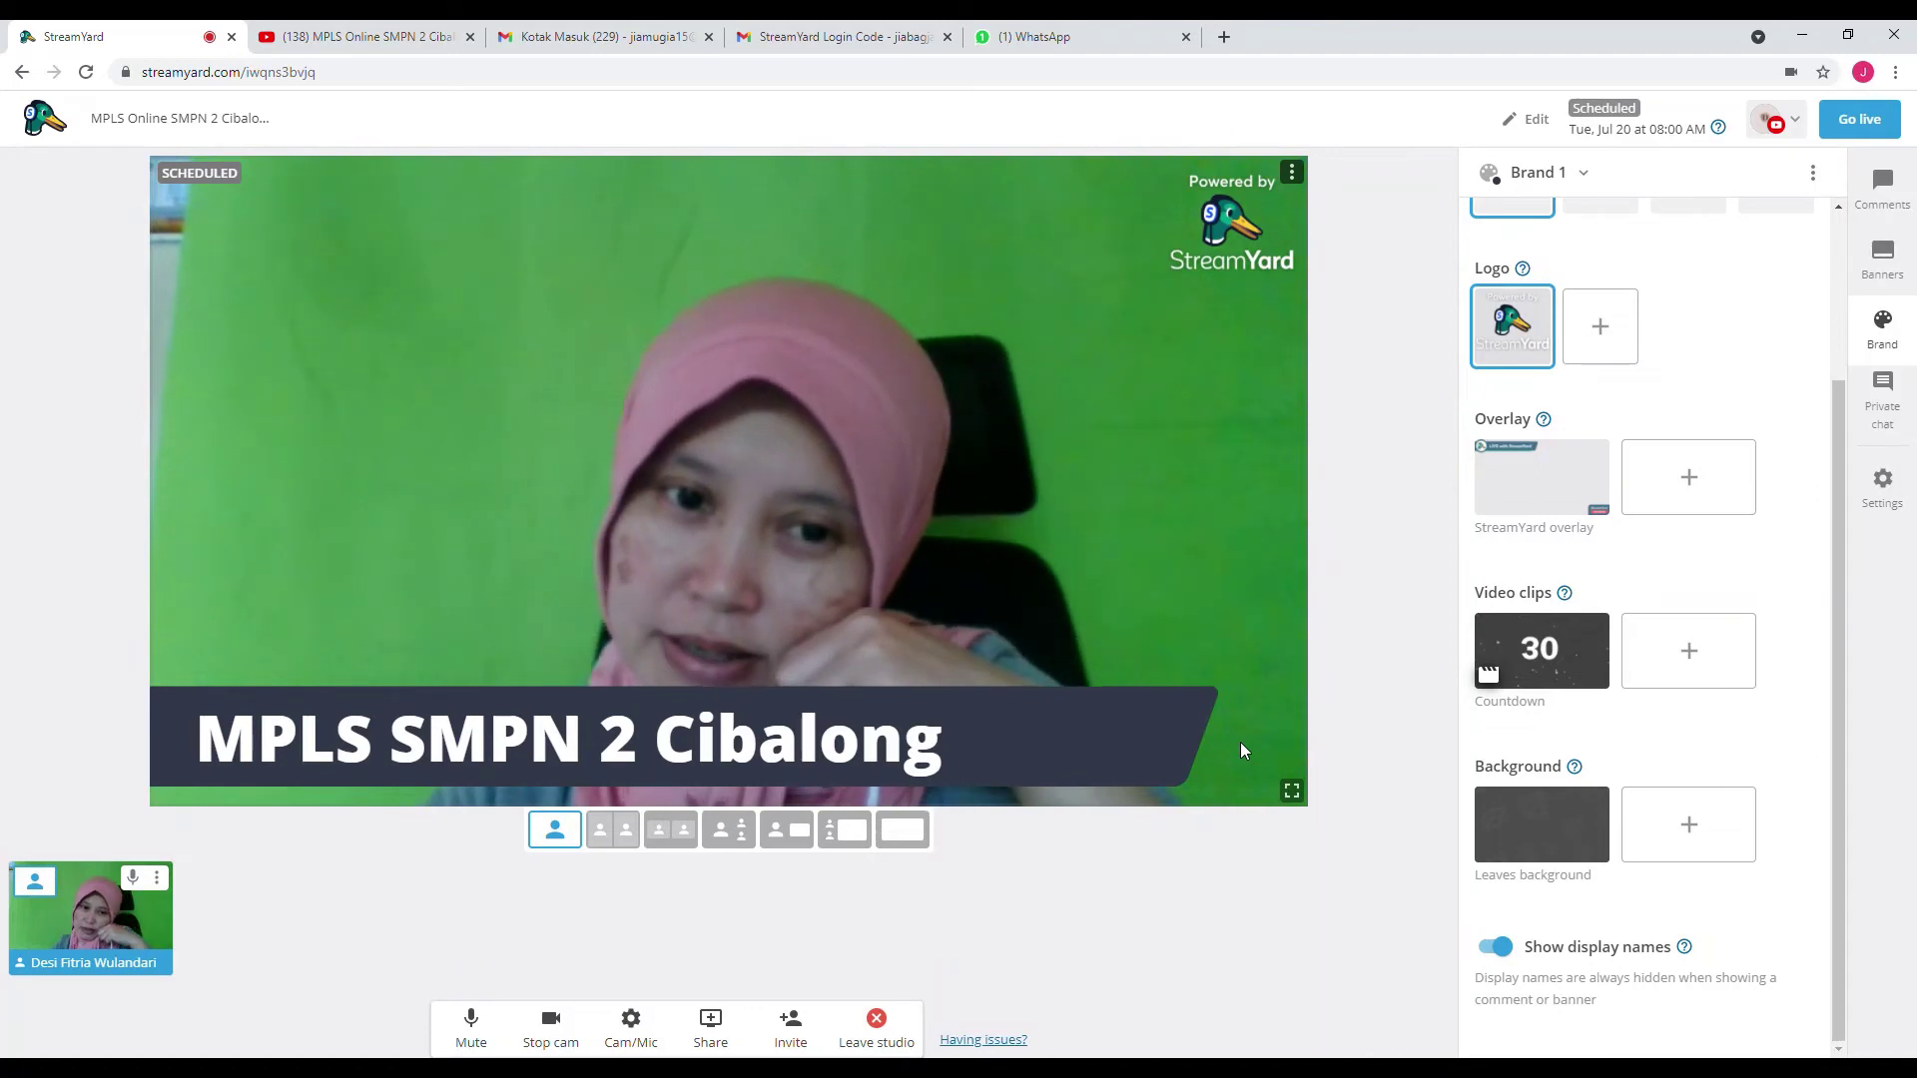
{"action": "left_click", "coordinate": [1569, 825]}
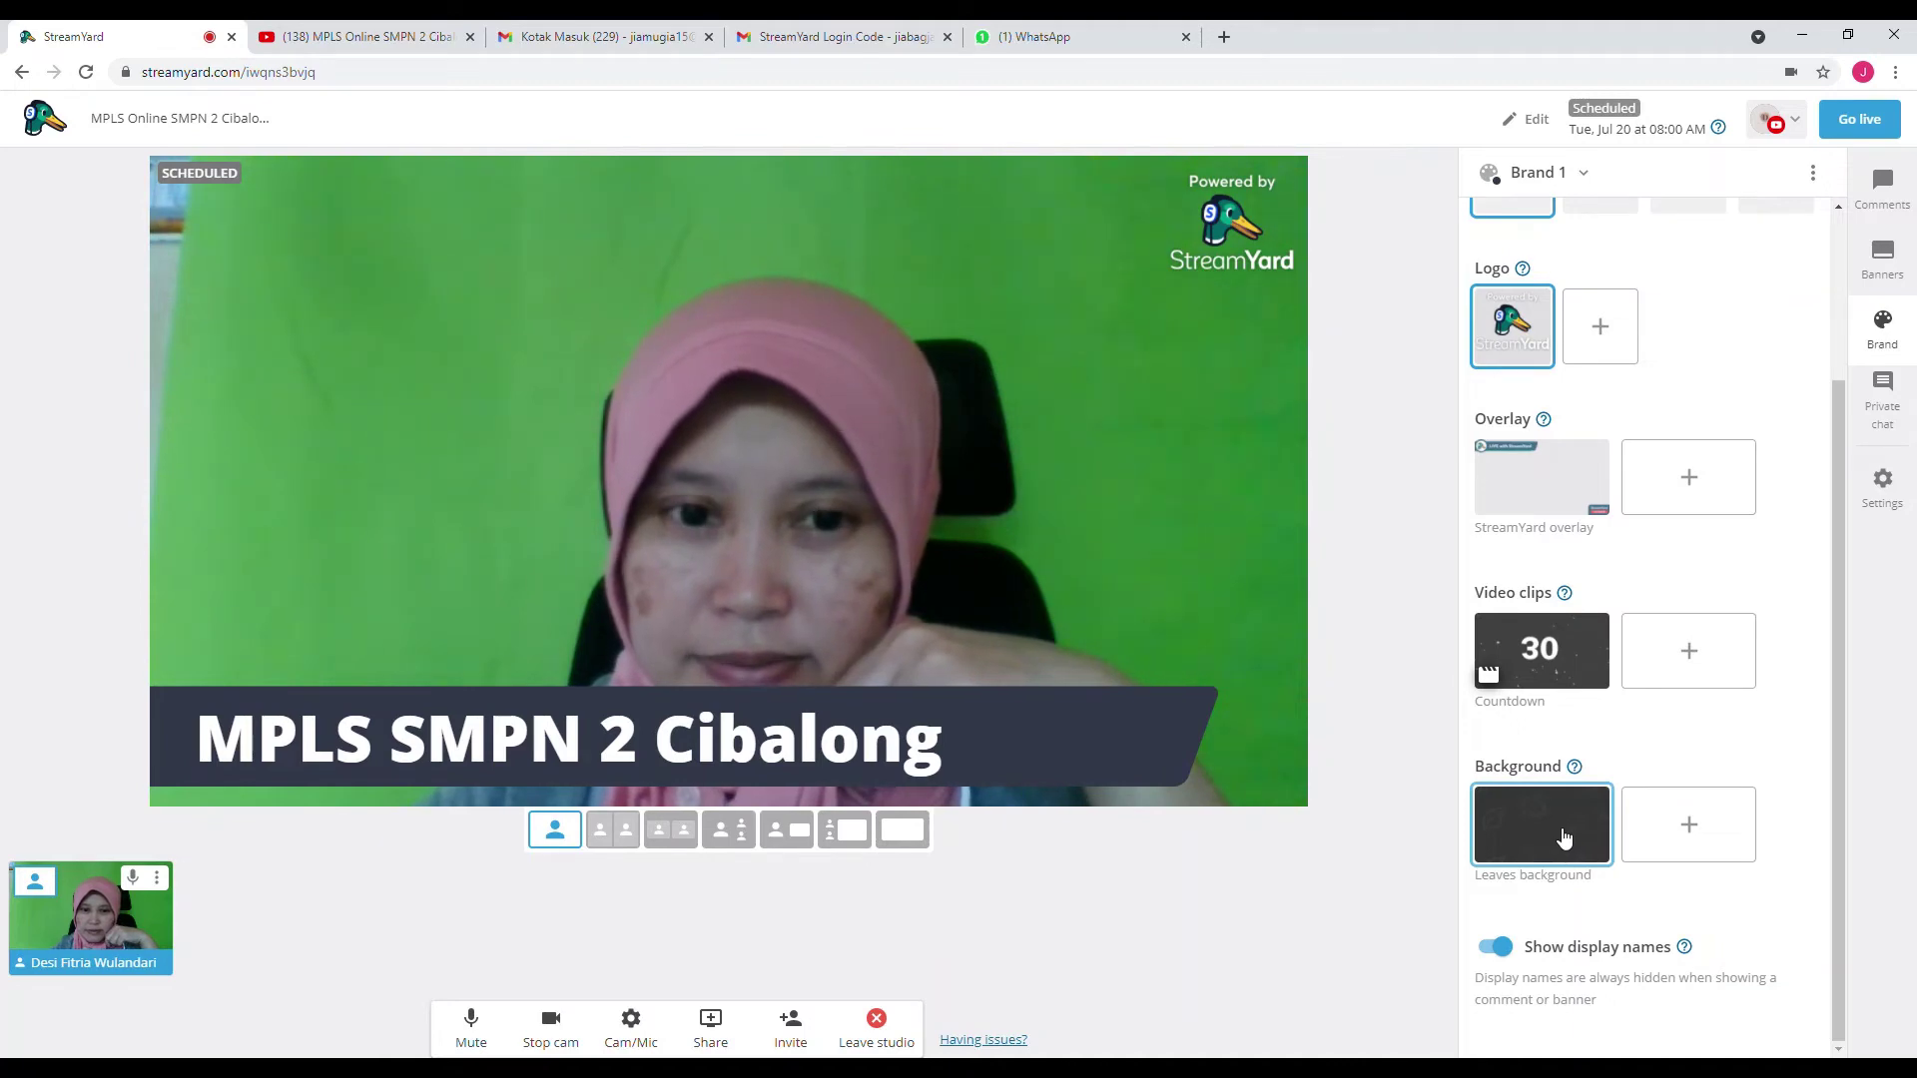
{"action": "left_click", "coordinate": [1565, 838]}
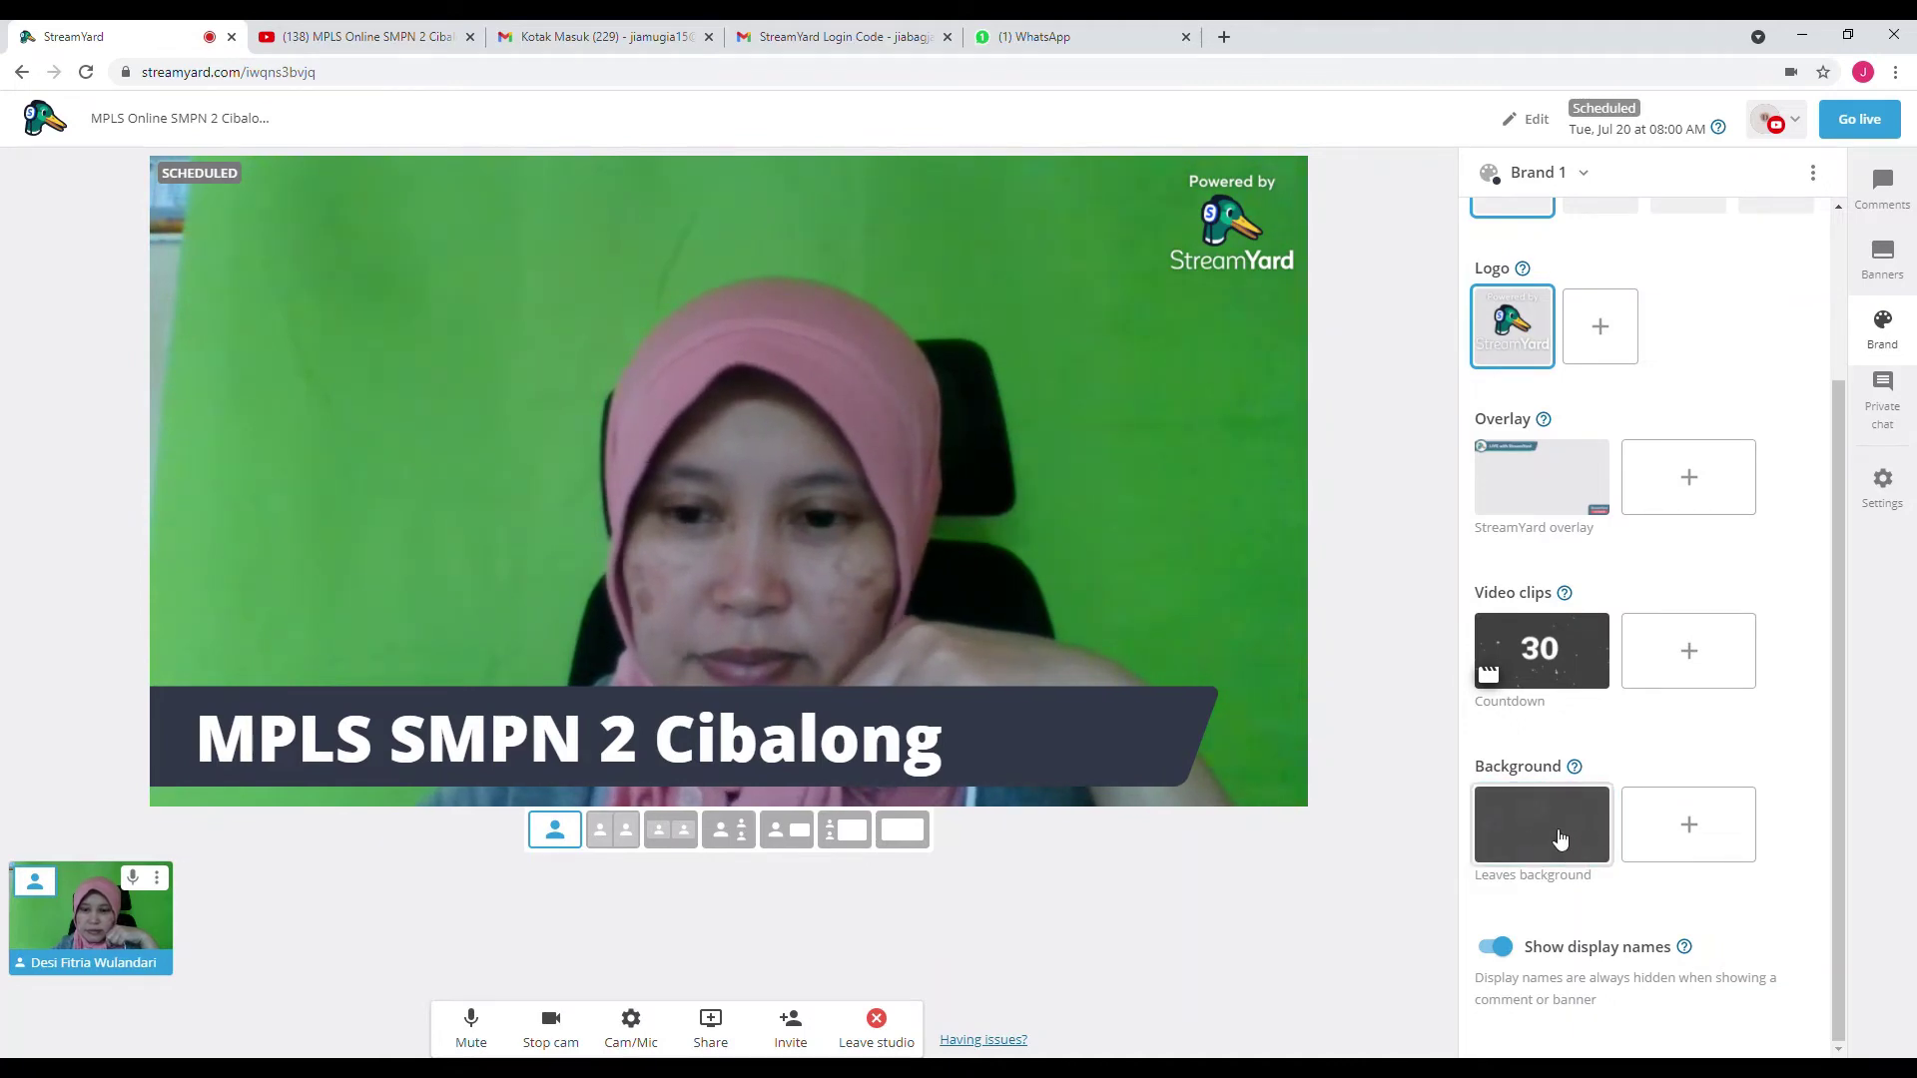
{"action": "left_click", "coordinate": [1562, 840]}
{"action": "left_click", "coordinate": [1565, 837]}
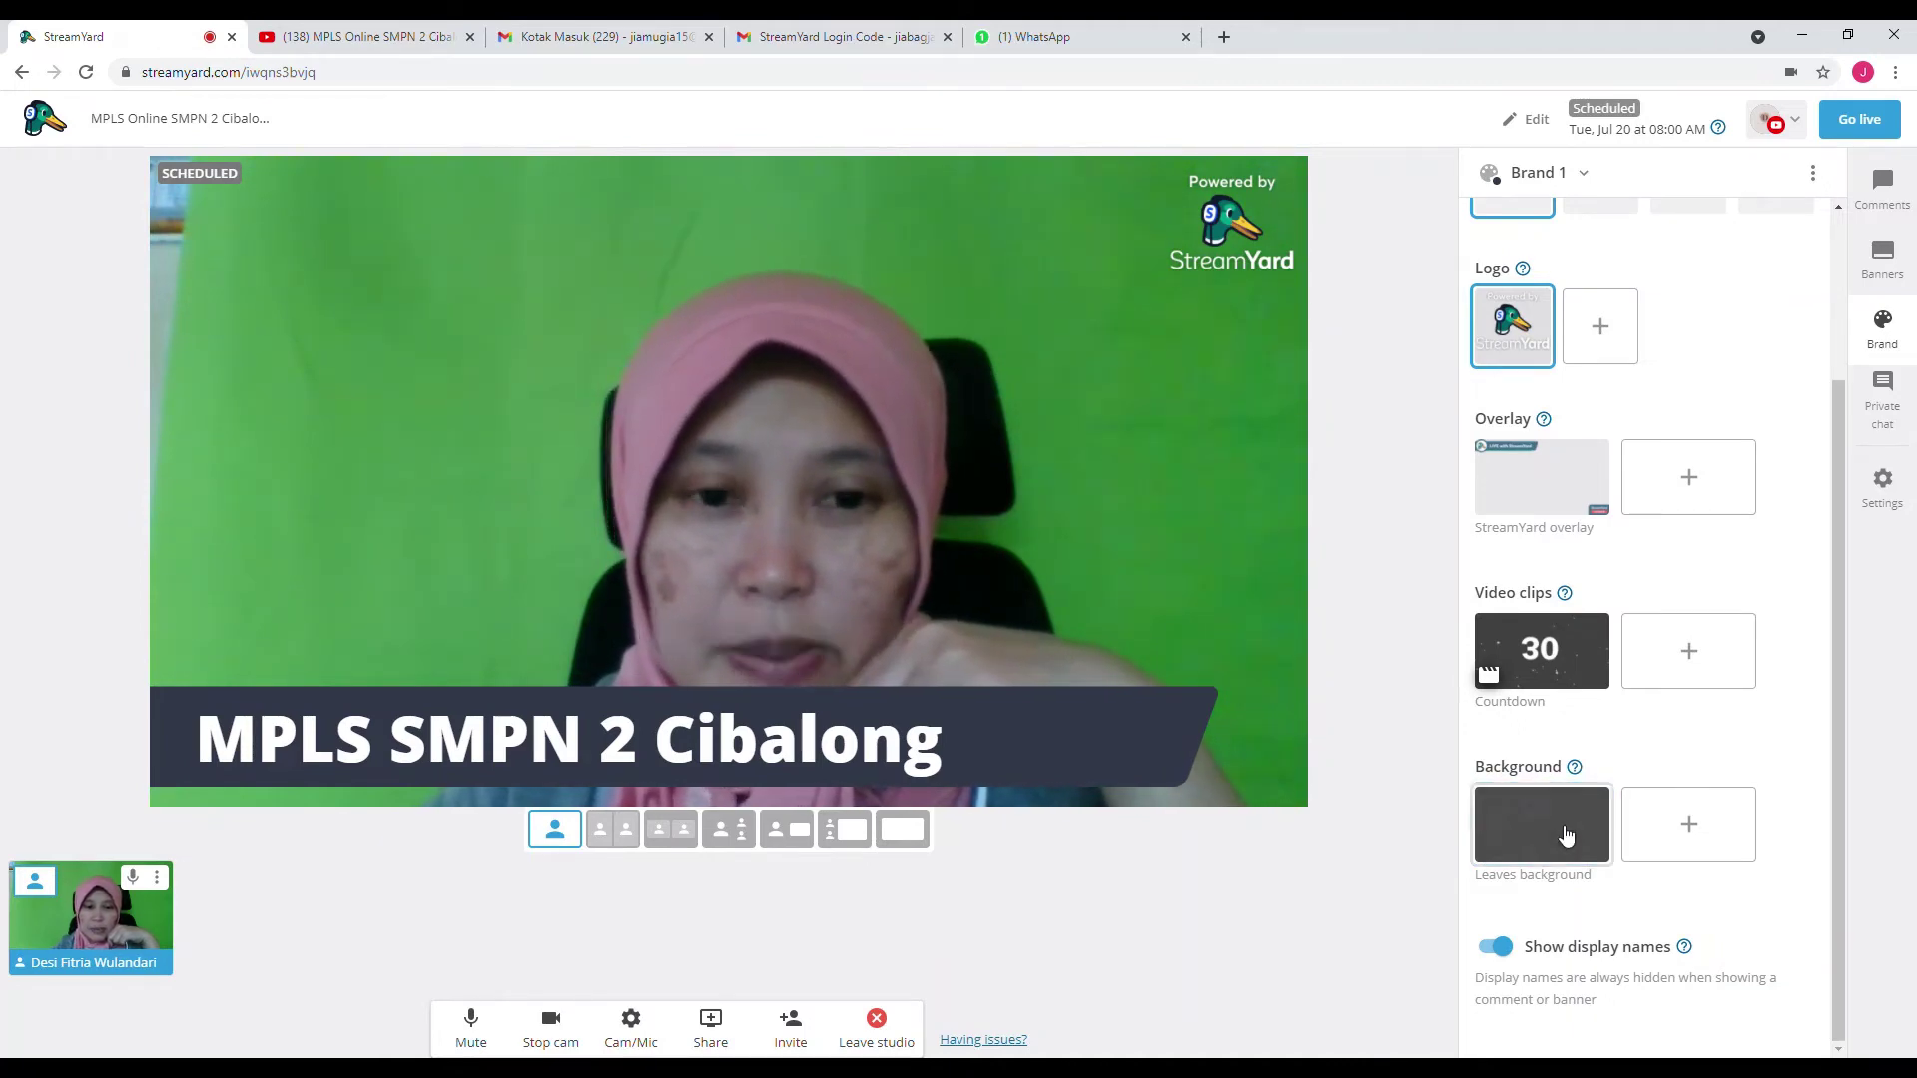
{"action": "left_click", "coordinate": [1579, 831]}
{"action": "left_click", "coordinate": [1577, 832]}
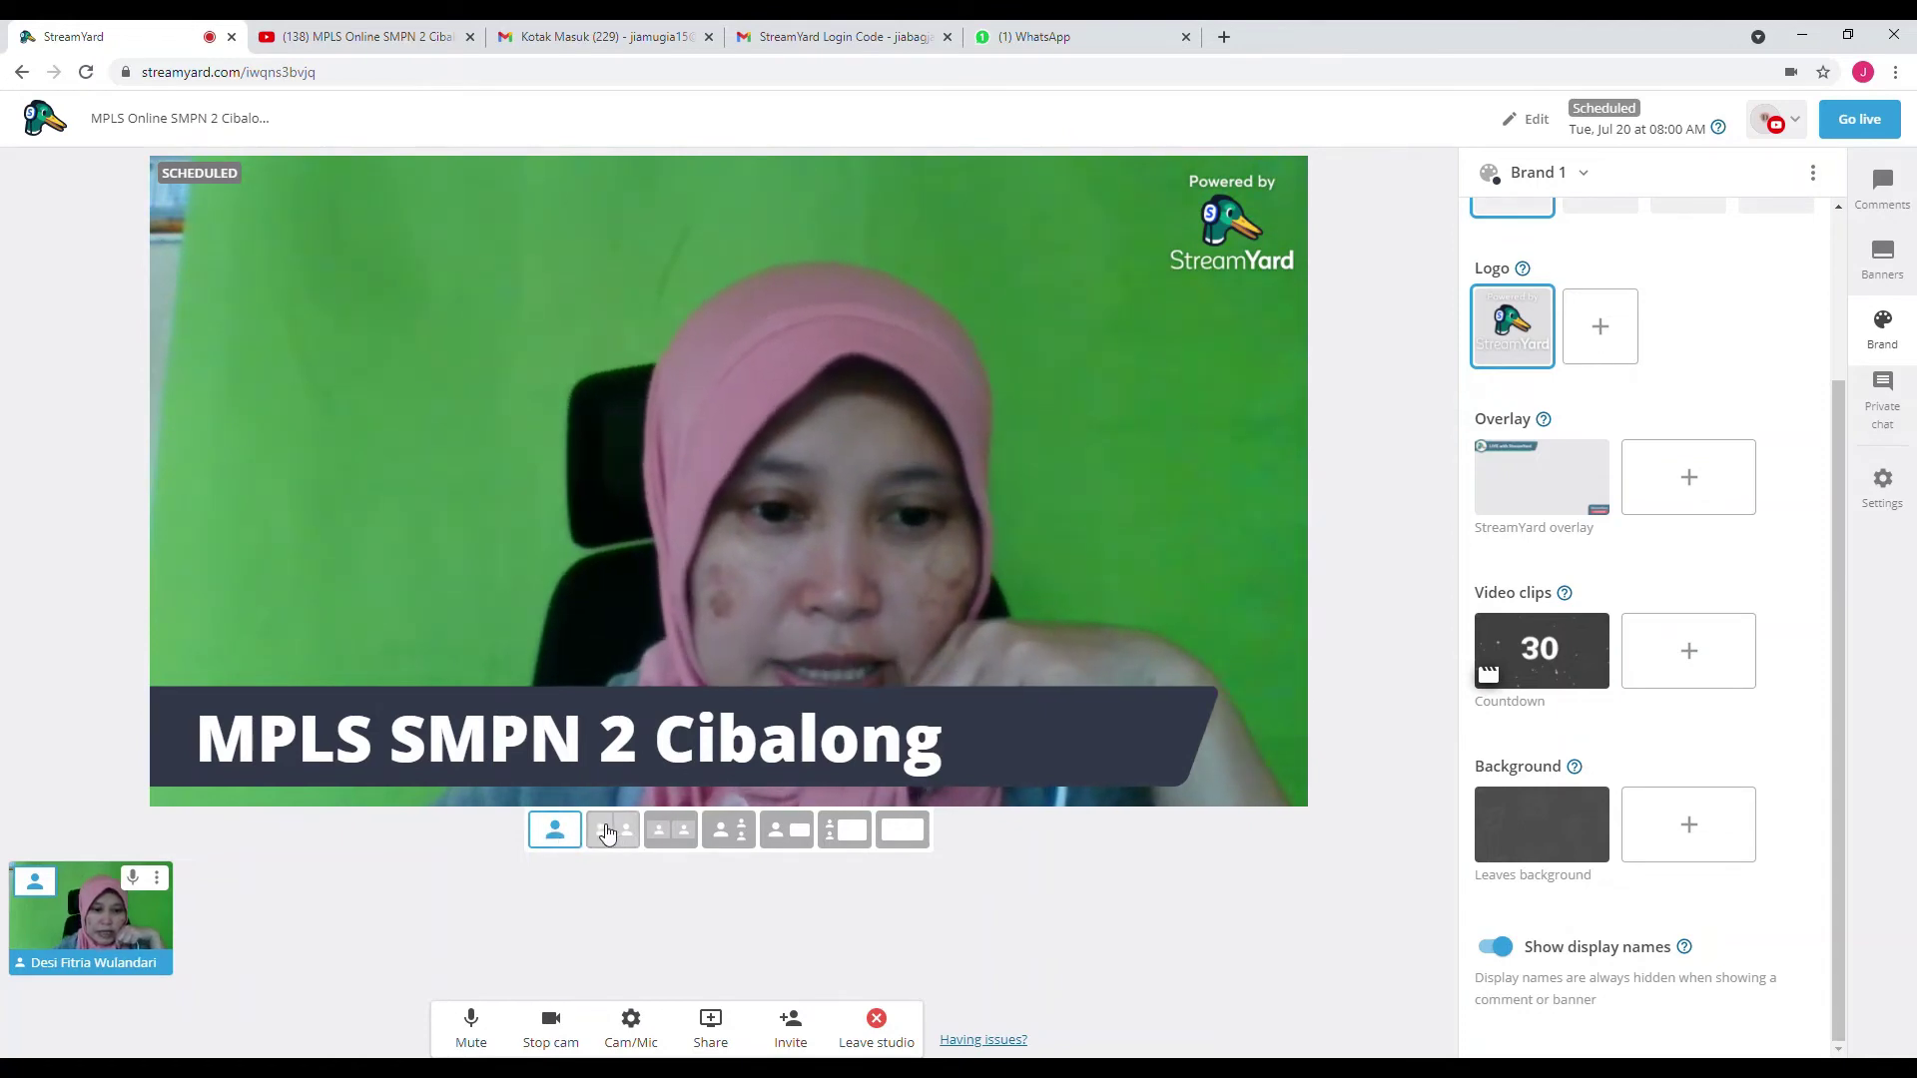
- Switch the stream to the first side-by-side two-person layout and dismiss the guest invitation tip
{"action": "left_click", "coordinate": [626, 834]}
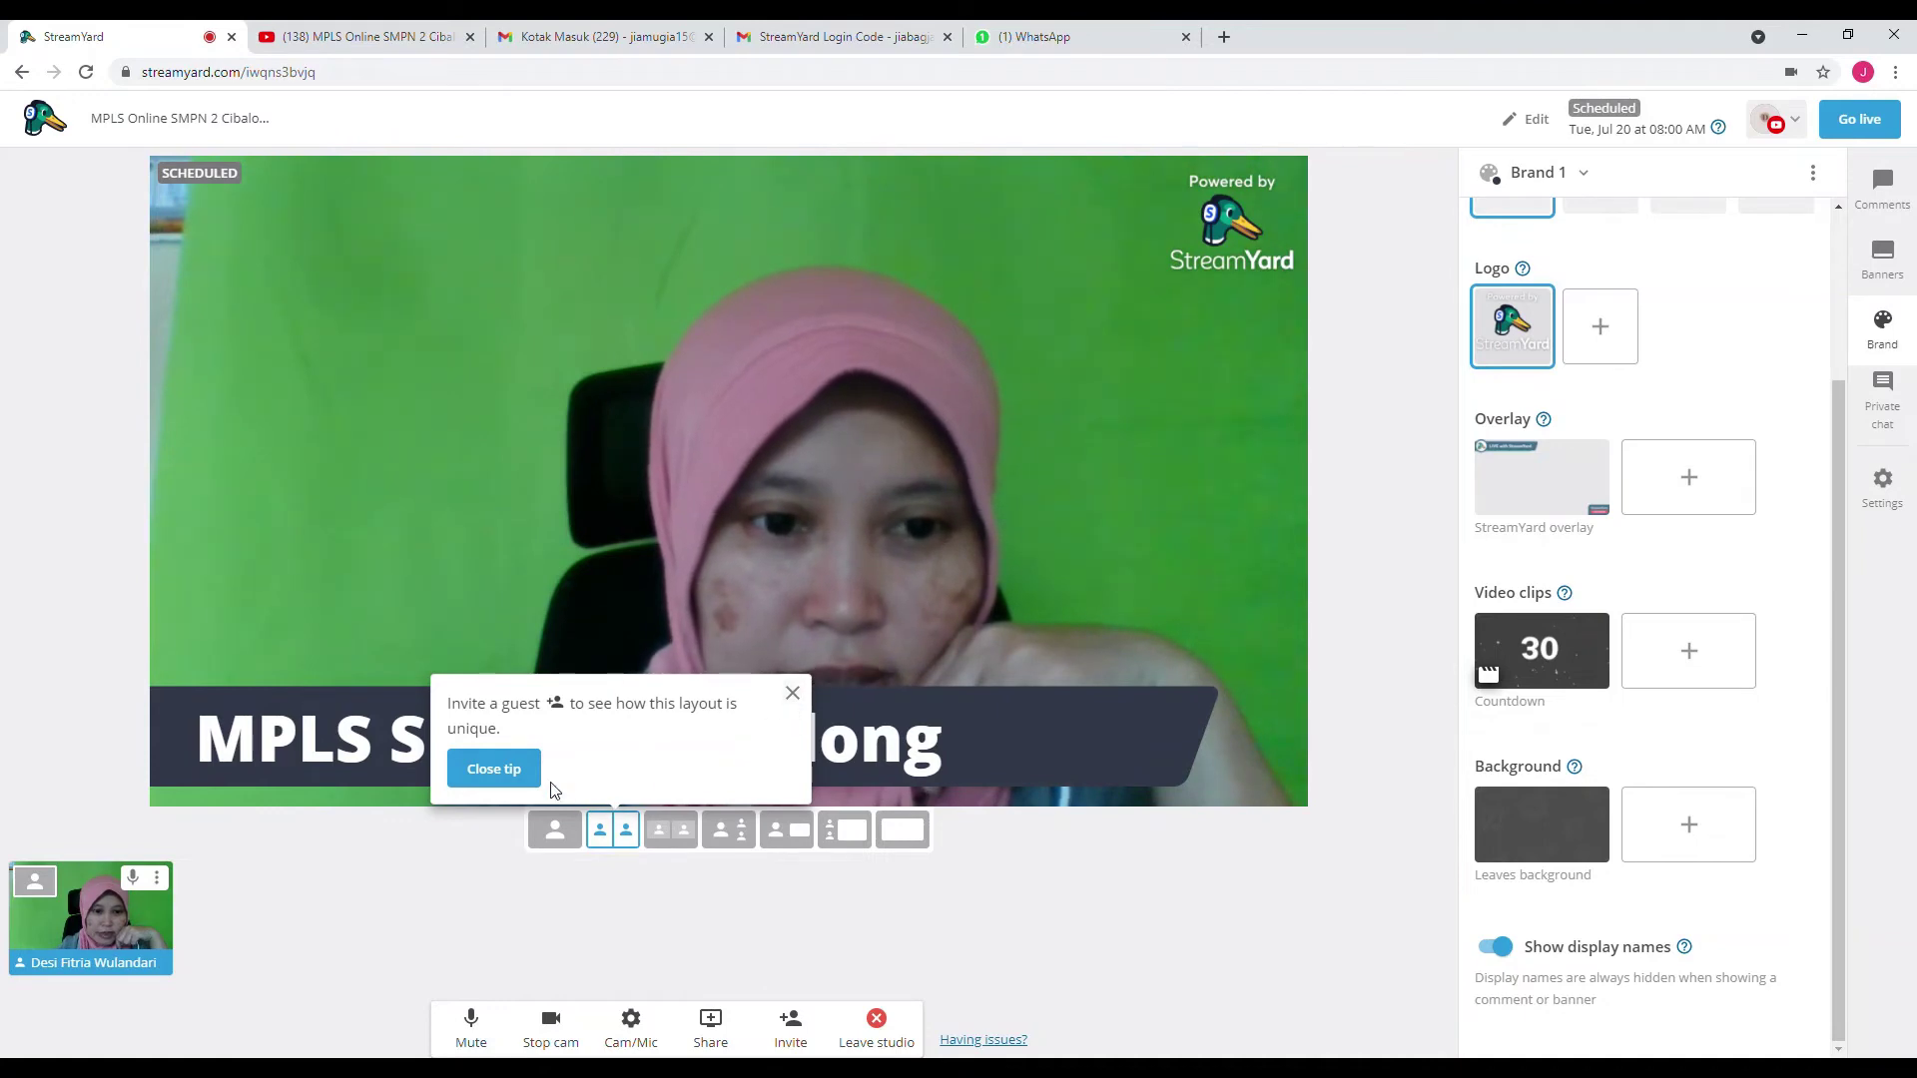
{"action": "left_click", "coordinate": [793, 693]}
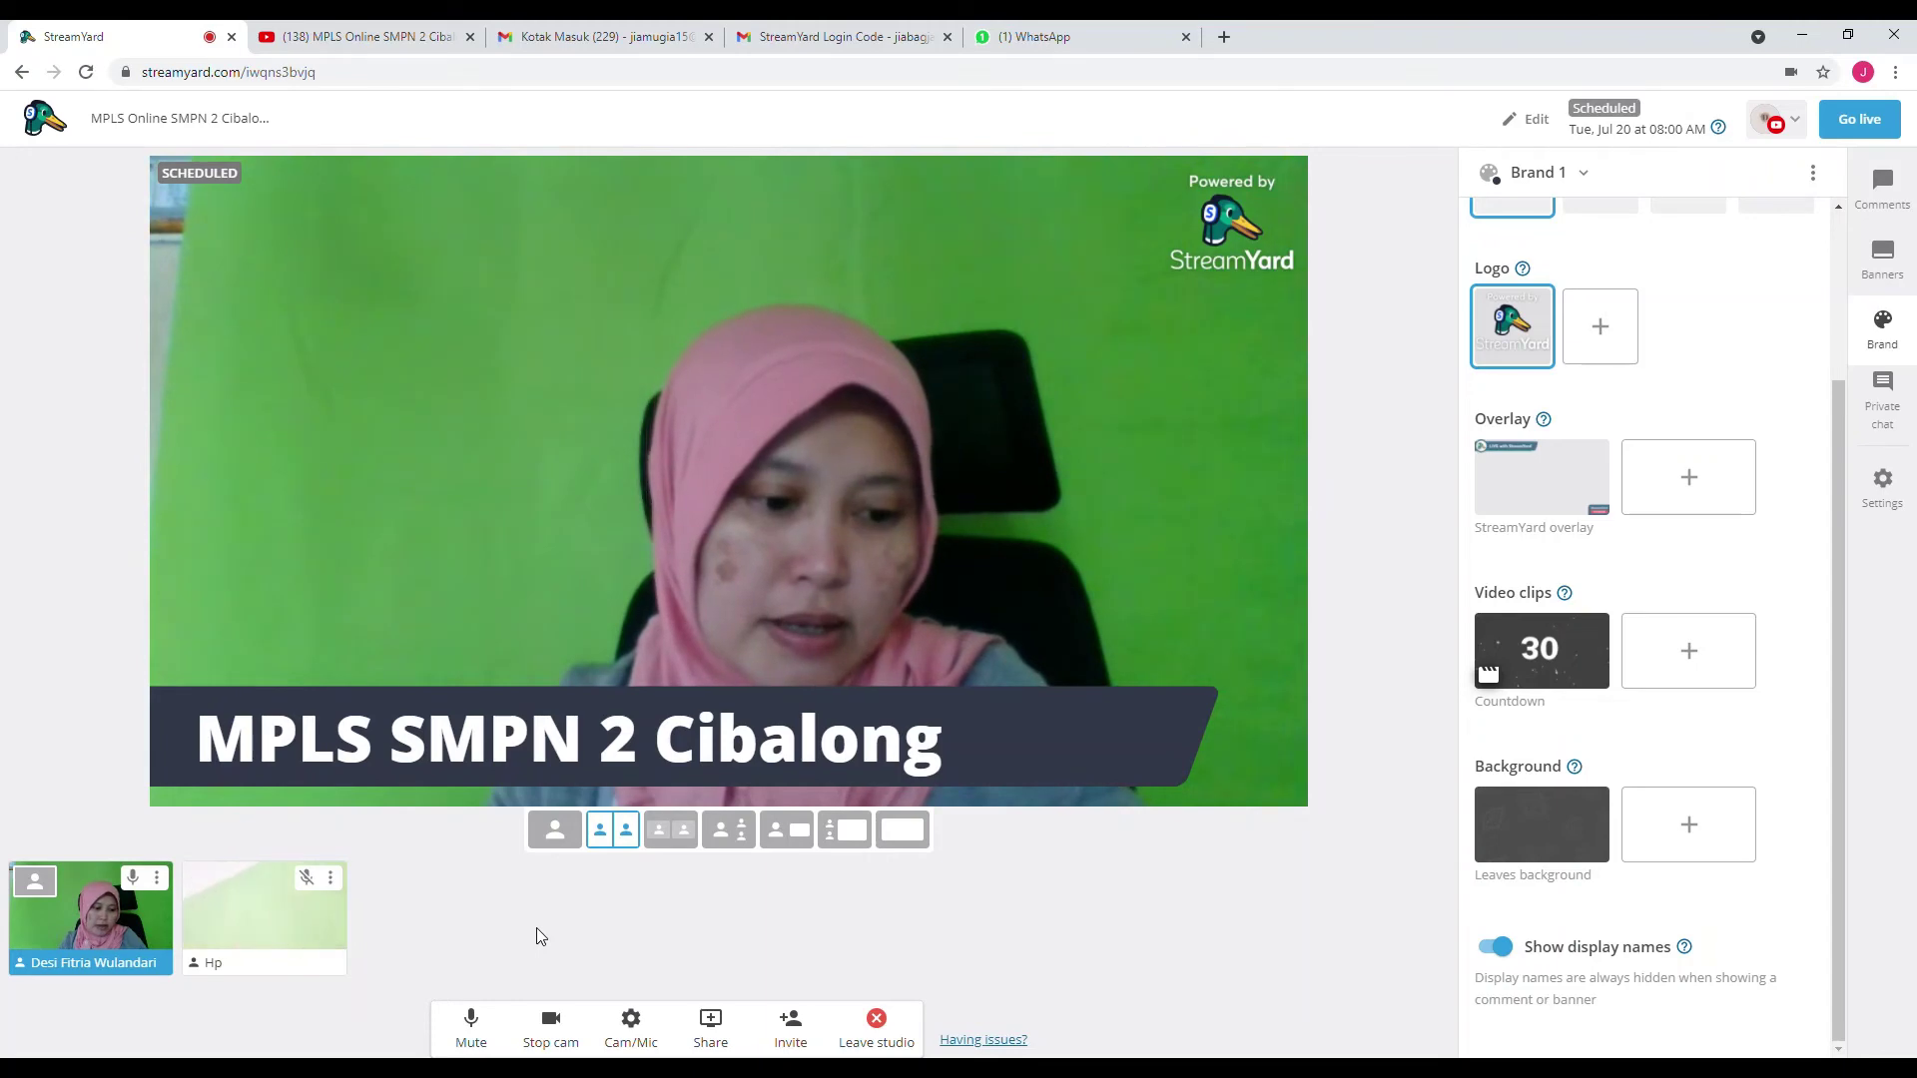
- Mute the host microphone and add the guest Hp to the stream
{"action": "left_click", "coordinate": [484, 1042]}
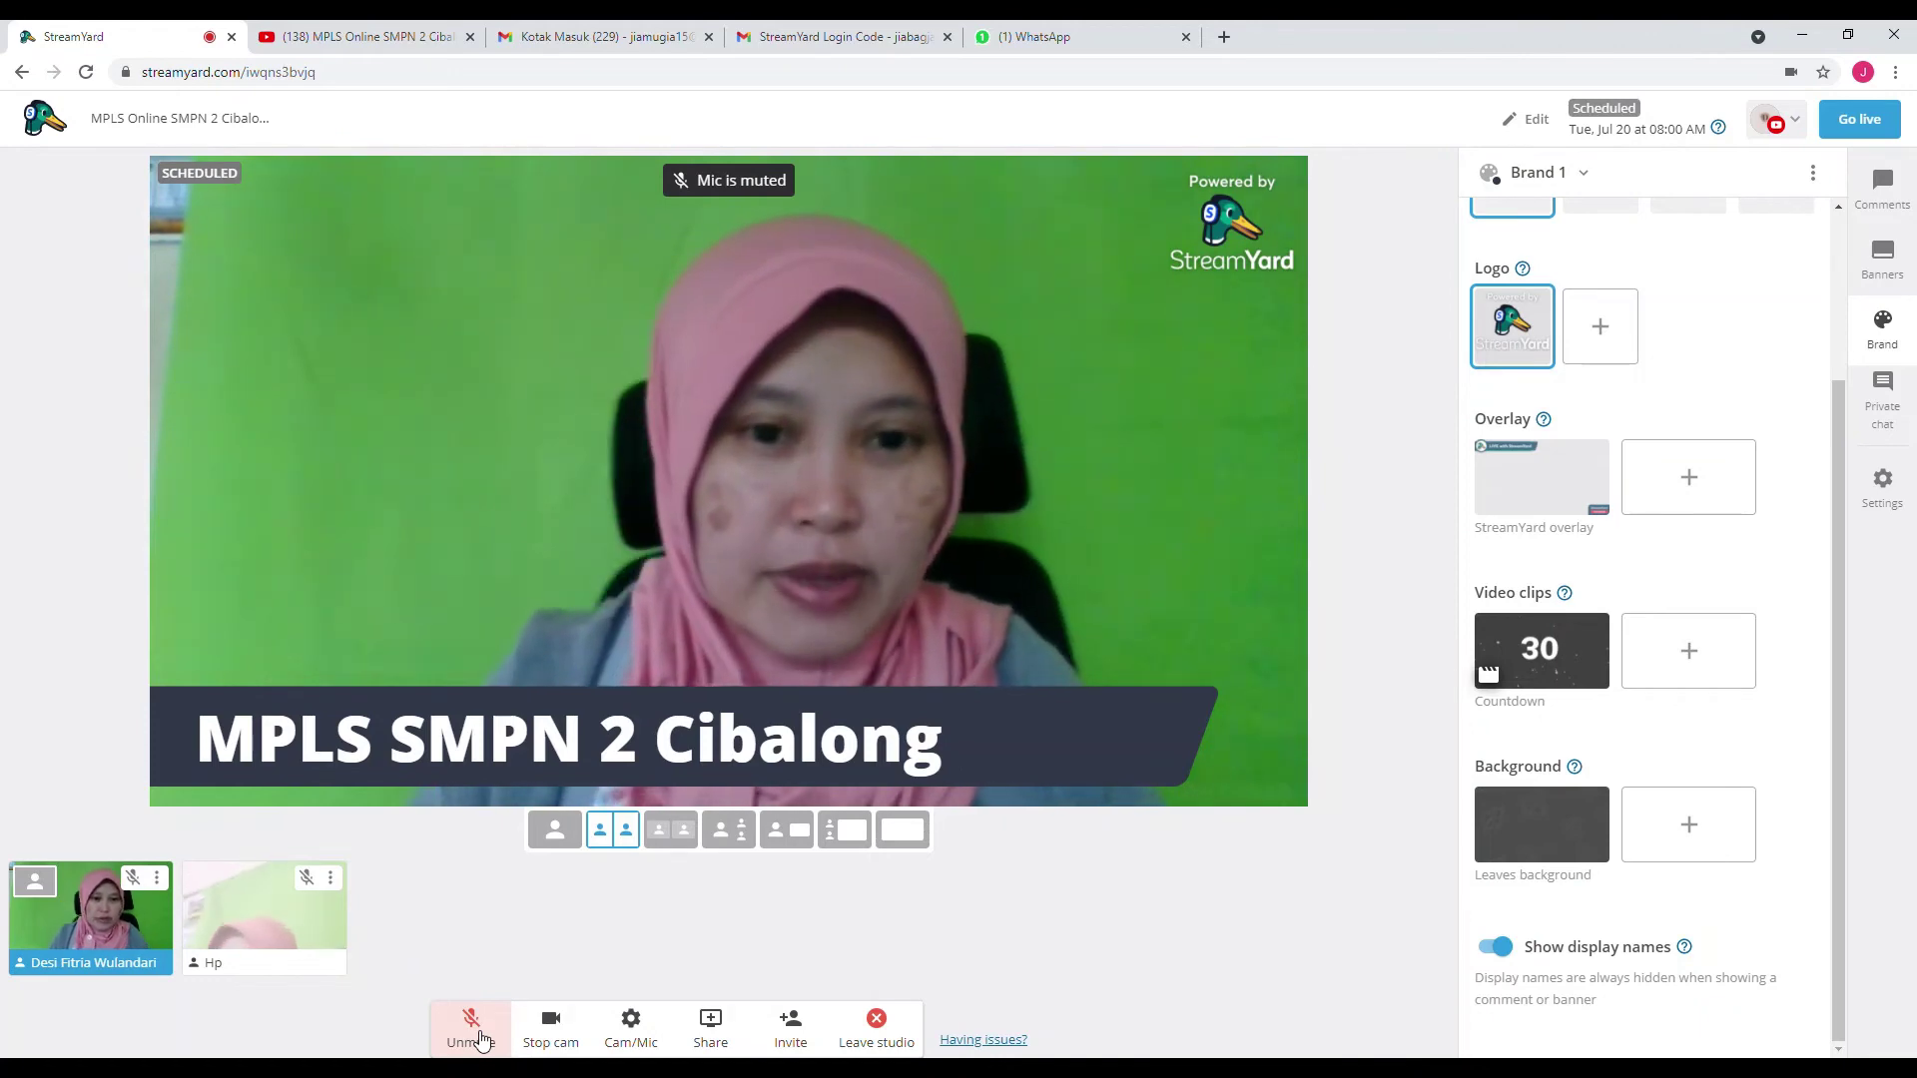
{"action": "mouse_move", "coordinate": [291, 960]}
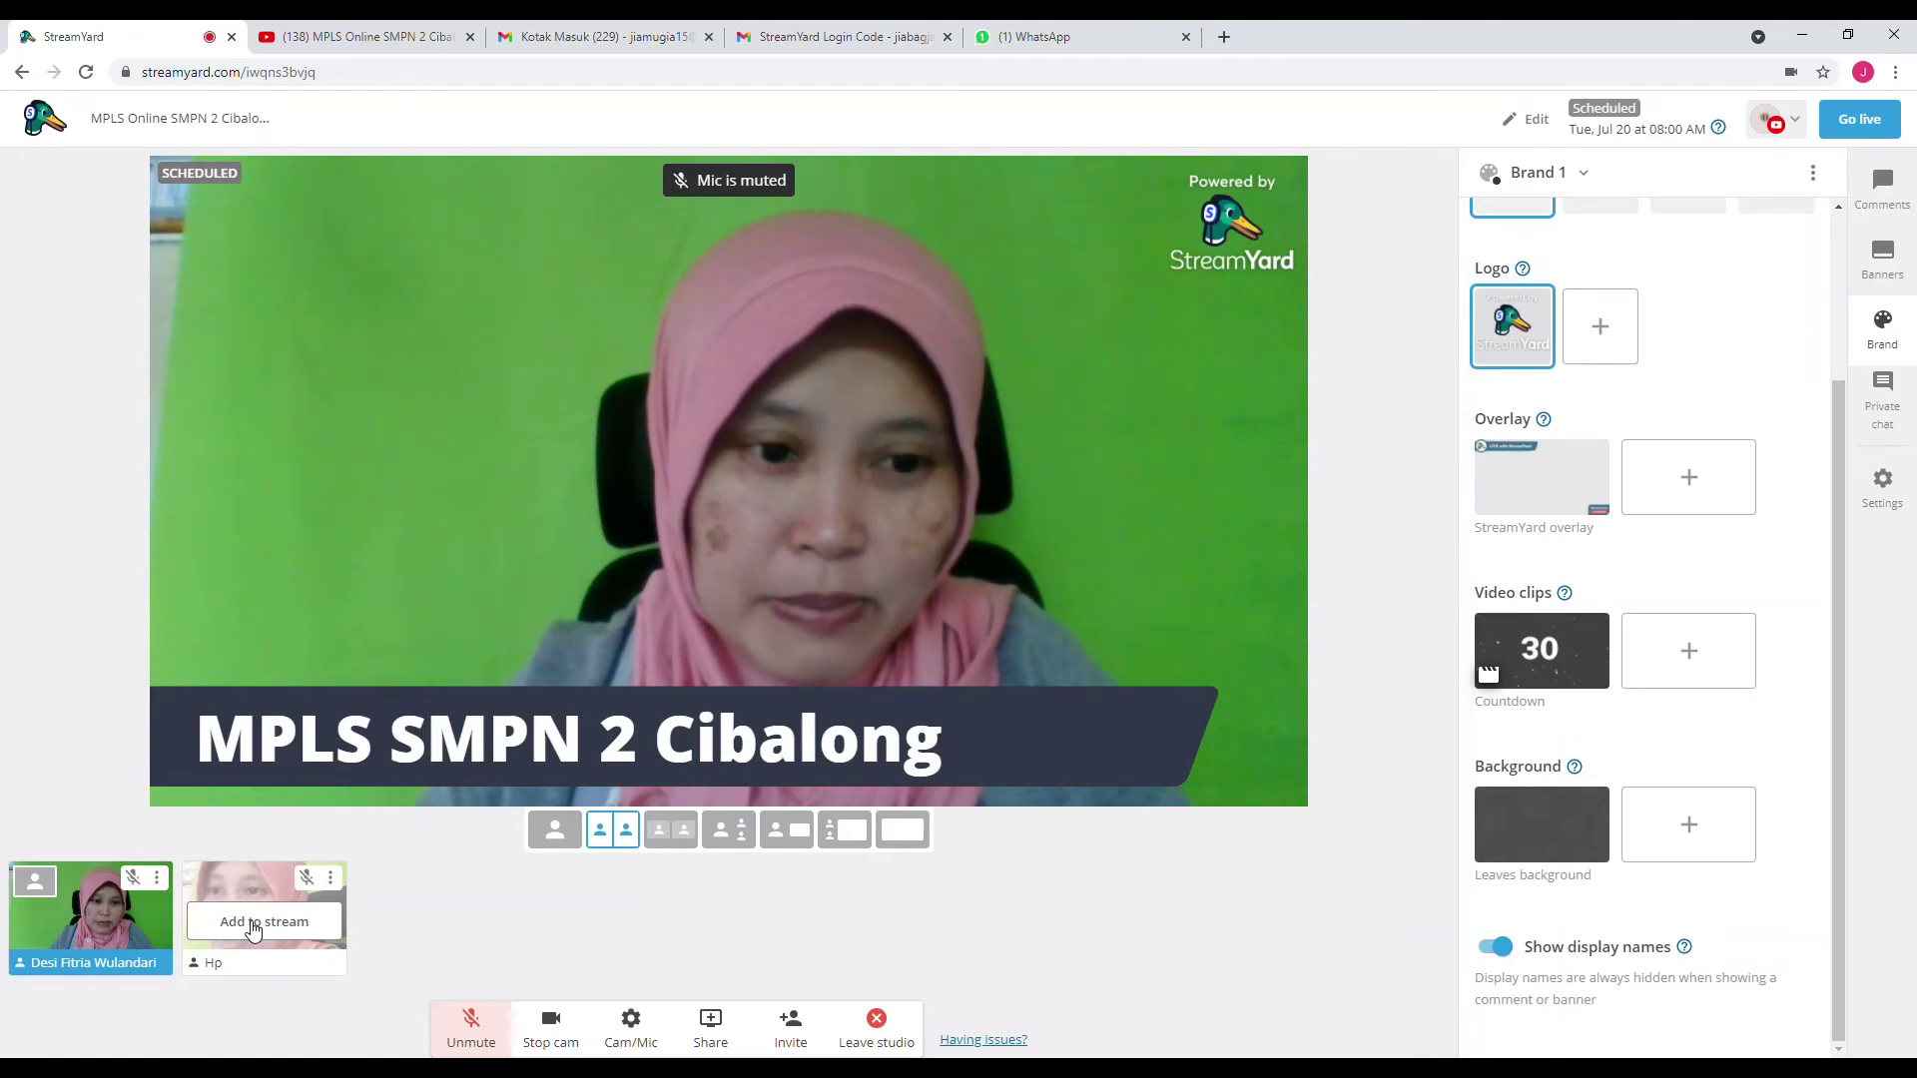
{"action": "left_click", "coordinate": [254, 929]}
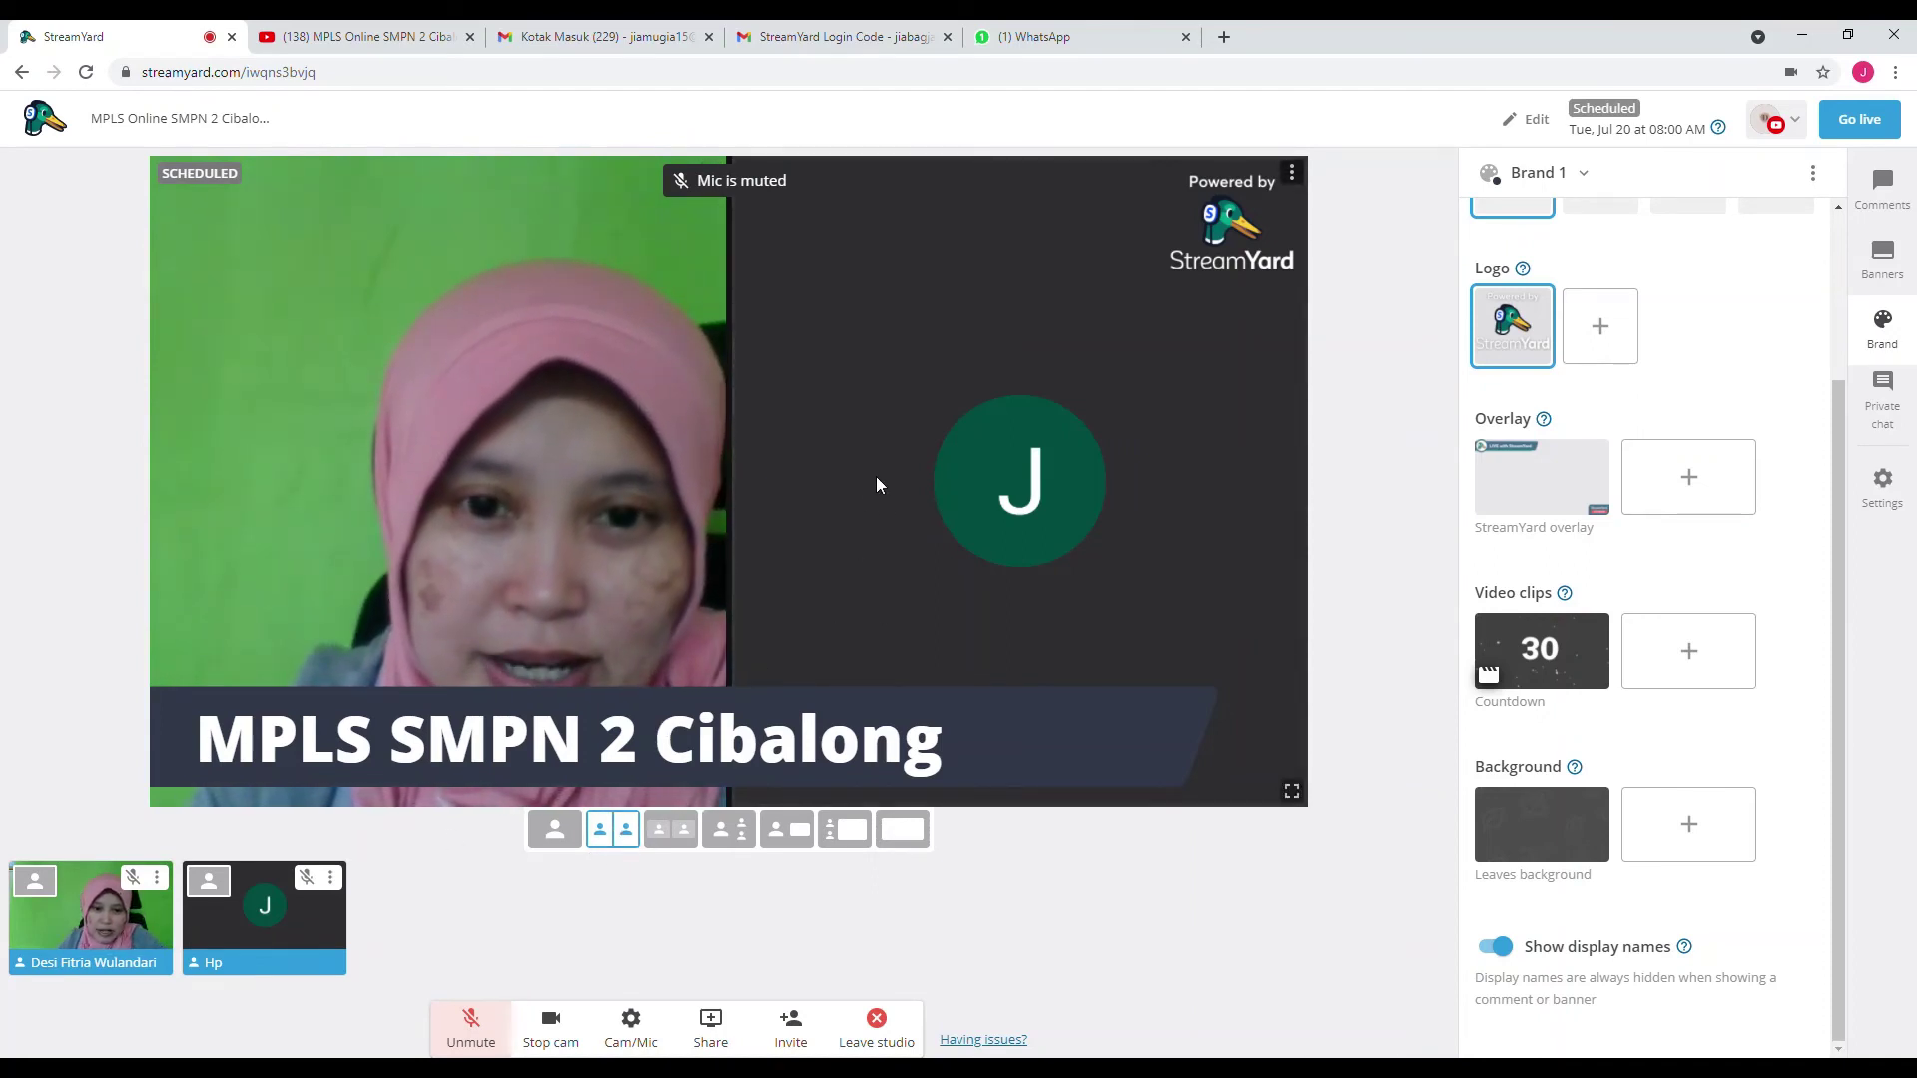
- Try the boxed side-by-side and large-speaker layouts, settle on the speaker-beside-screen layout and dismiss its screen-sharing tip
{"action": "left_click", "coordinate": [685, 833]}
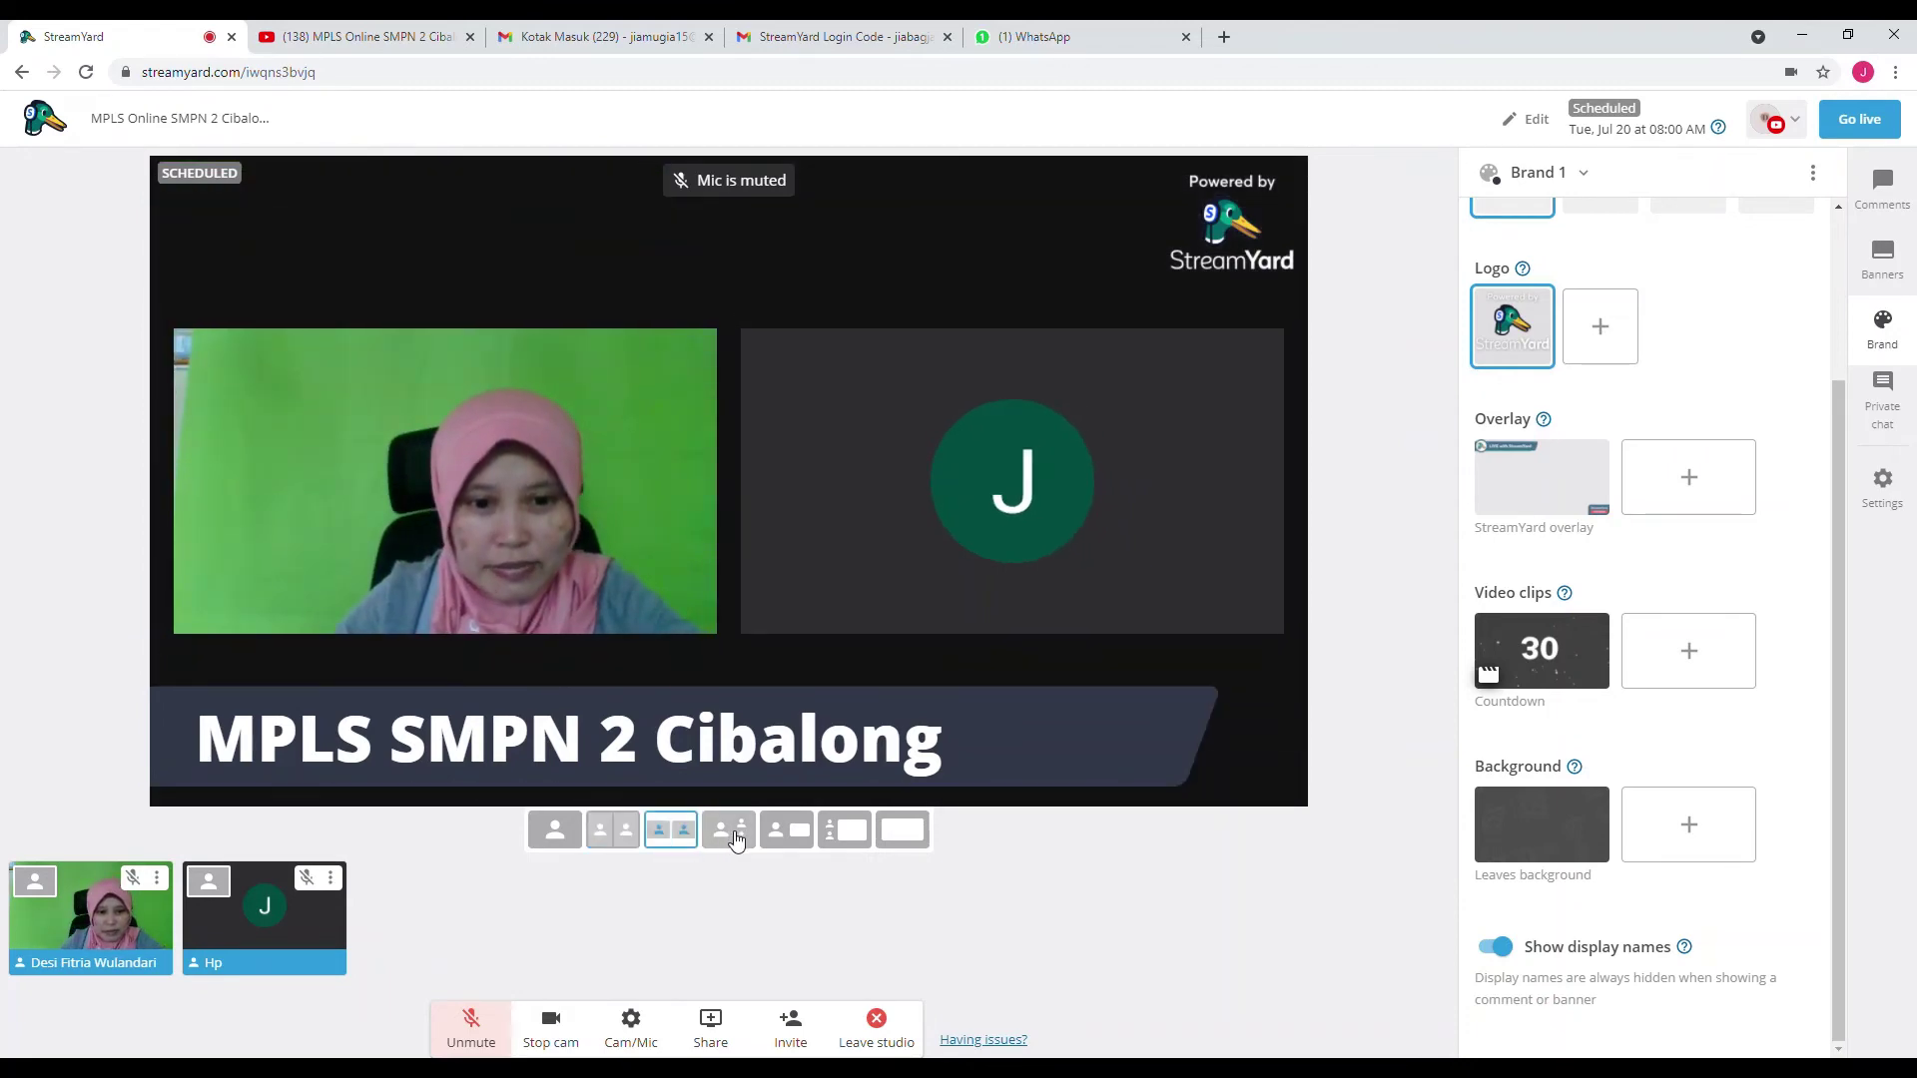
{"action": "left_click", "coordinate": [735, 839]}
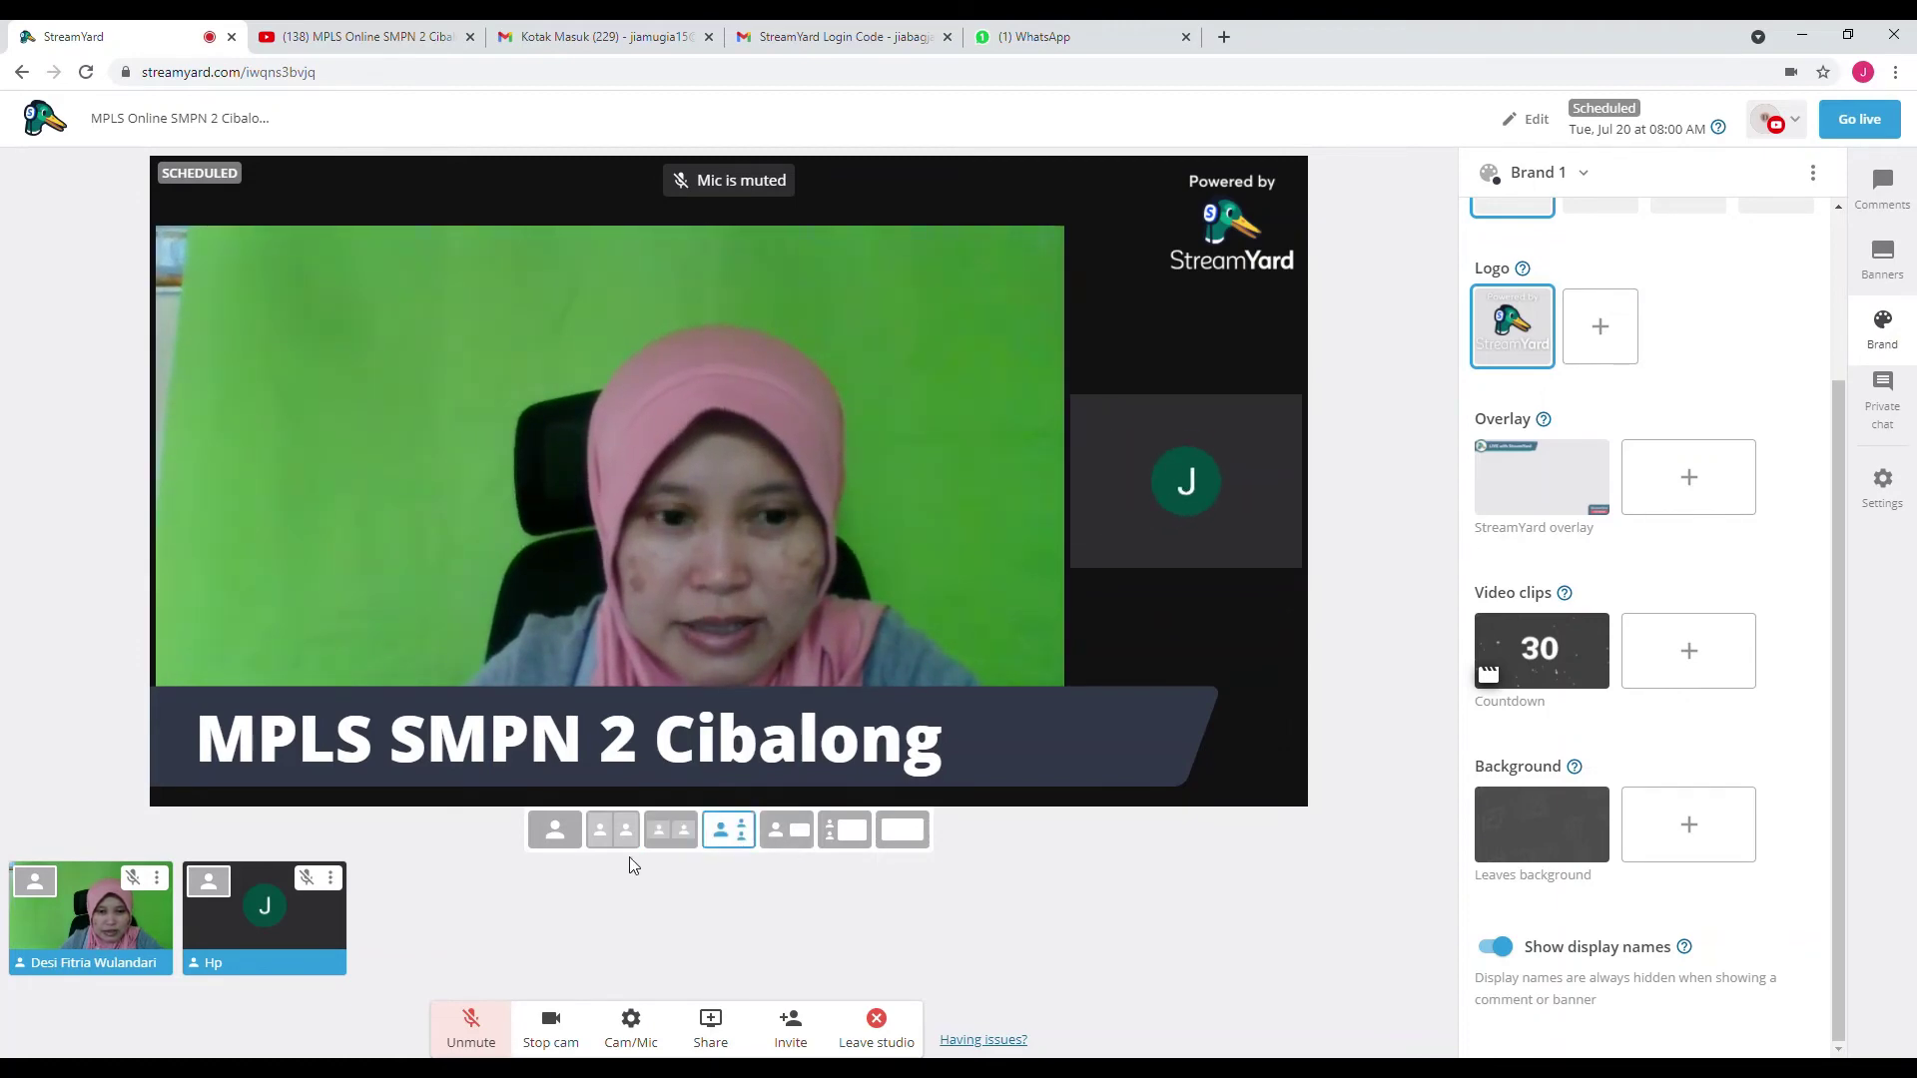
{"action": "left_click", "coordinate": [789, 833]}
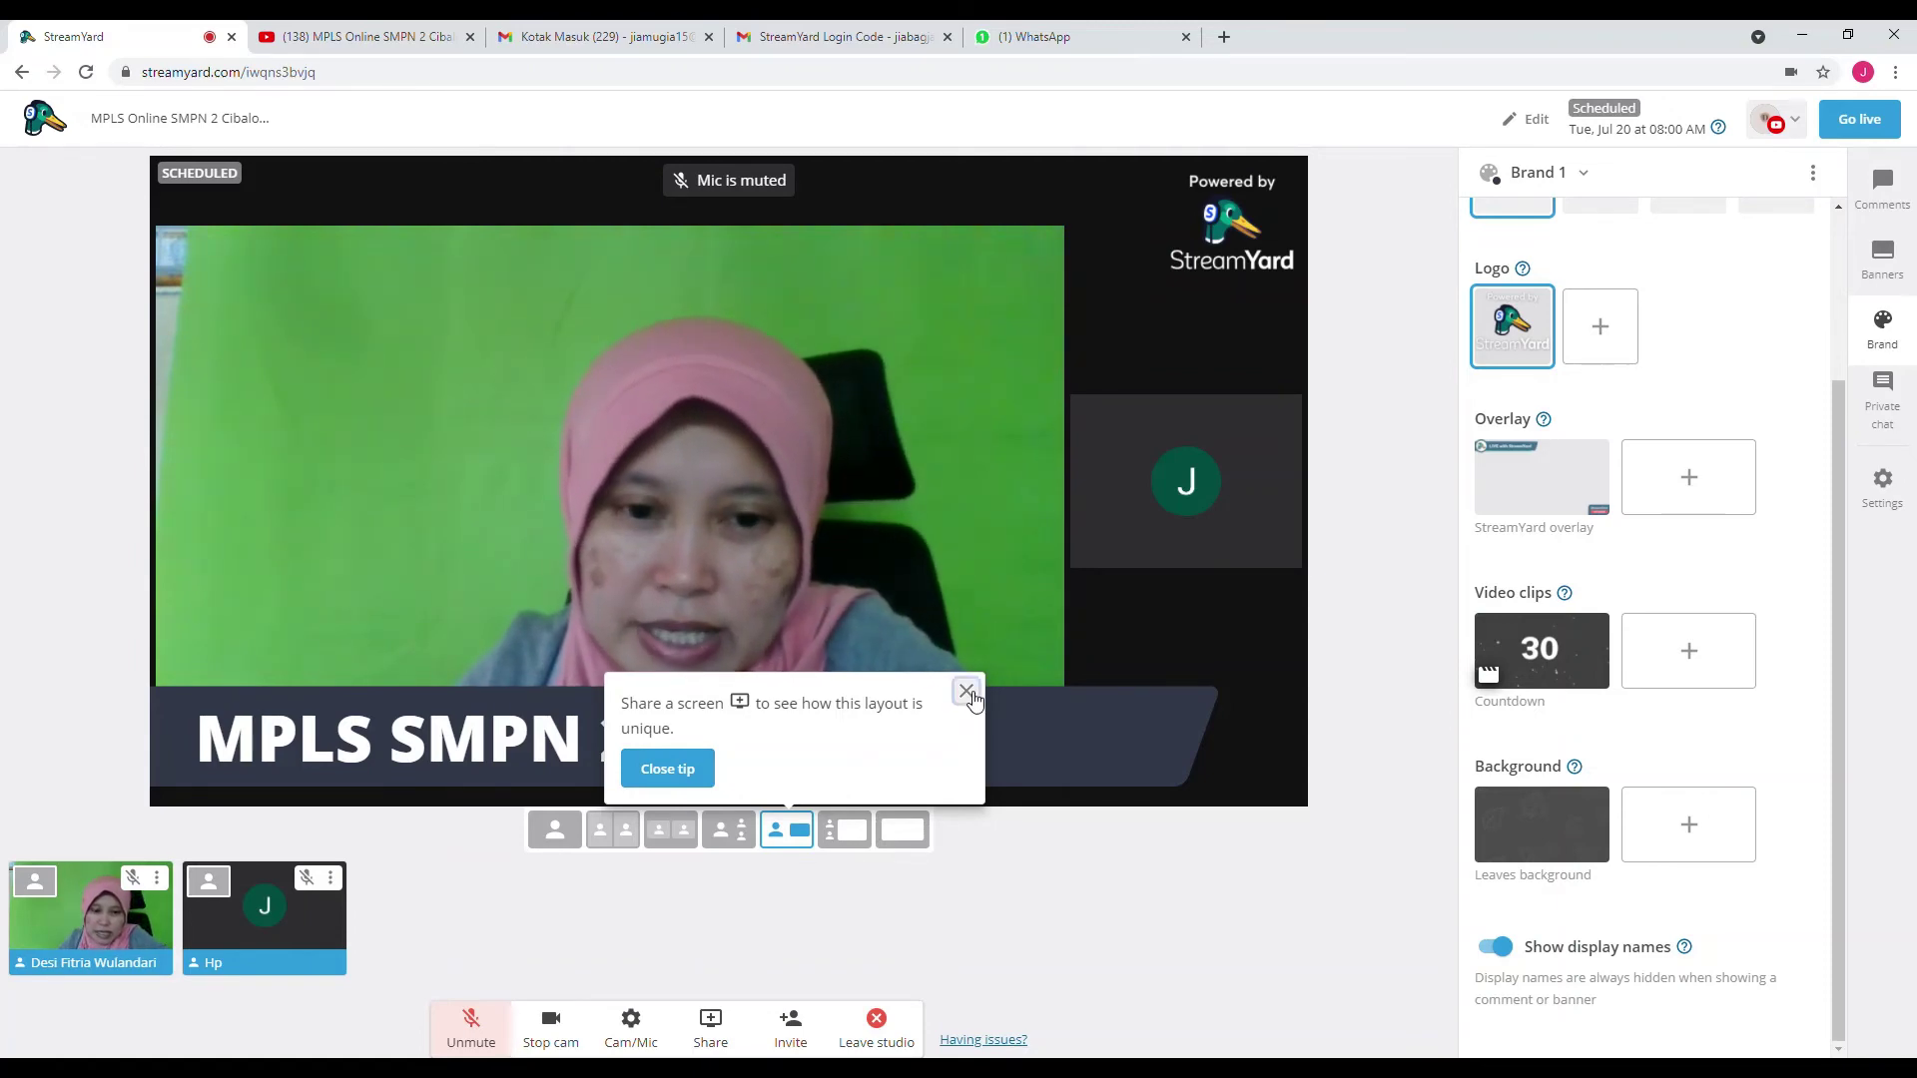
{"action": "left_click", "coordinate": [967, 692]}
- Share the Chrome tab with the StreamYard Login Code email on the stream and return to the StreamYard studio
{"action": "left_click", "coordinate": [711, 1023]}
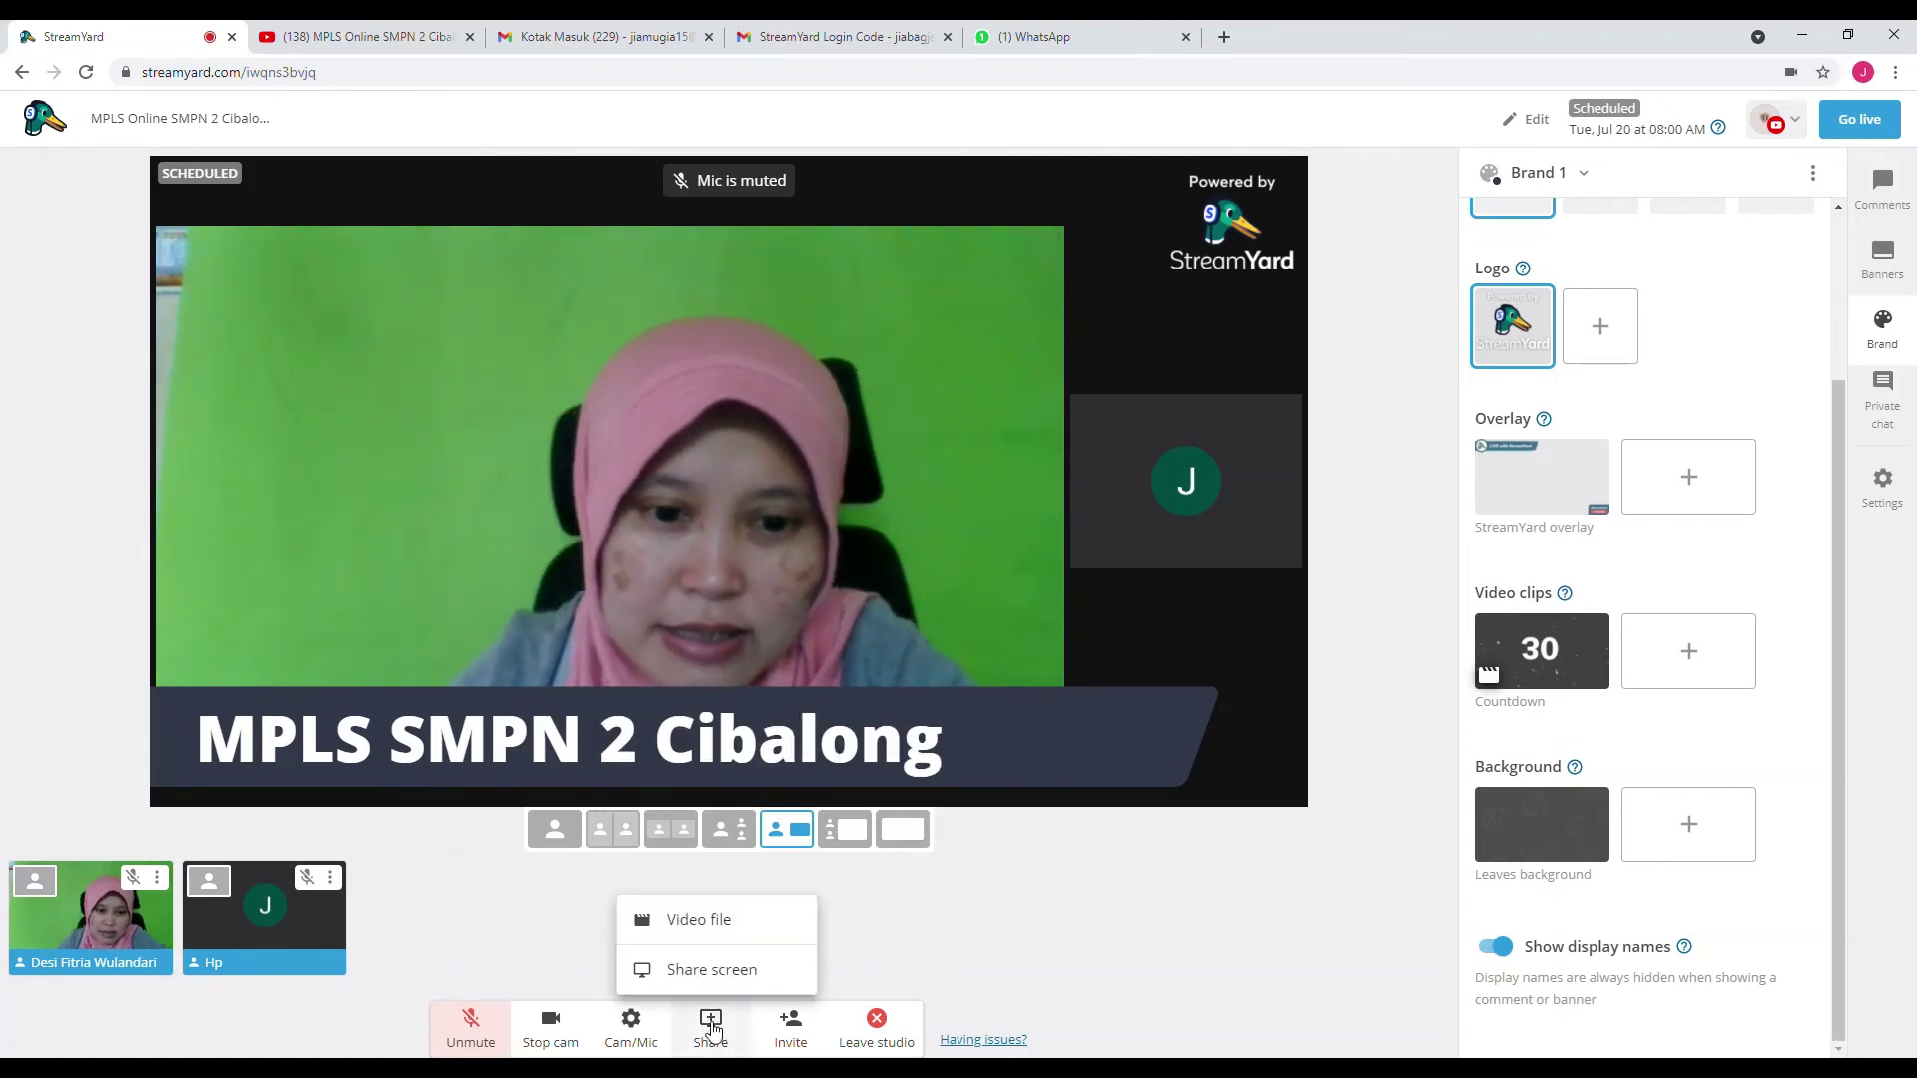
{"action": "left_click", "coordinate": [711, 971]}
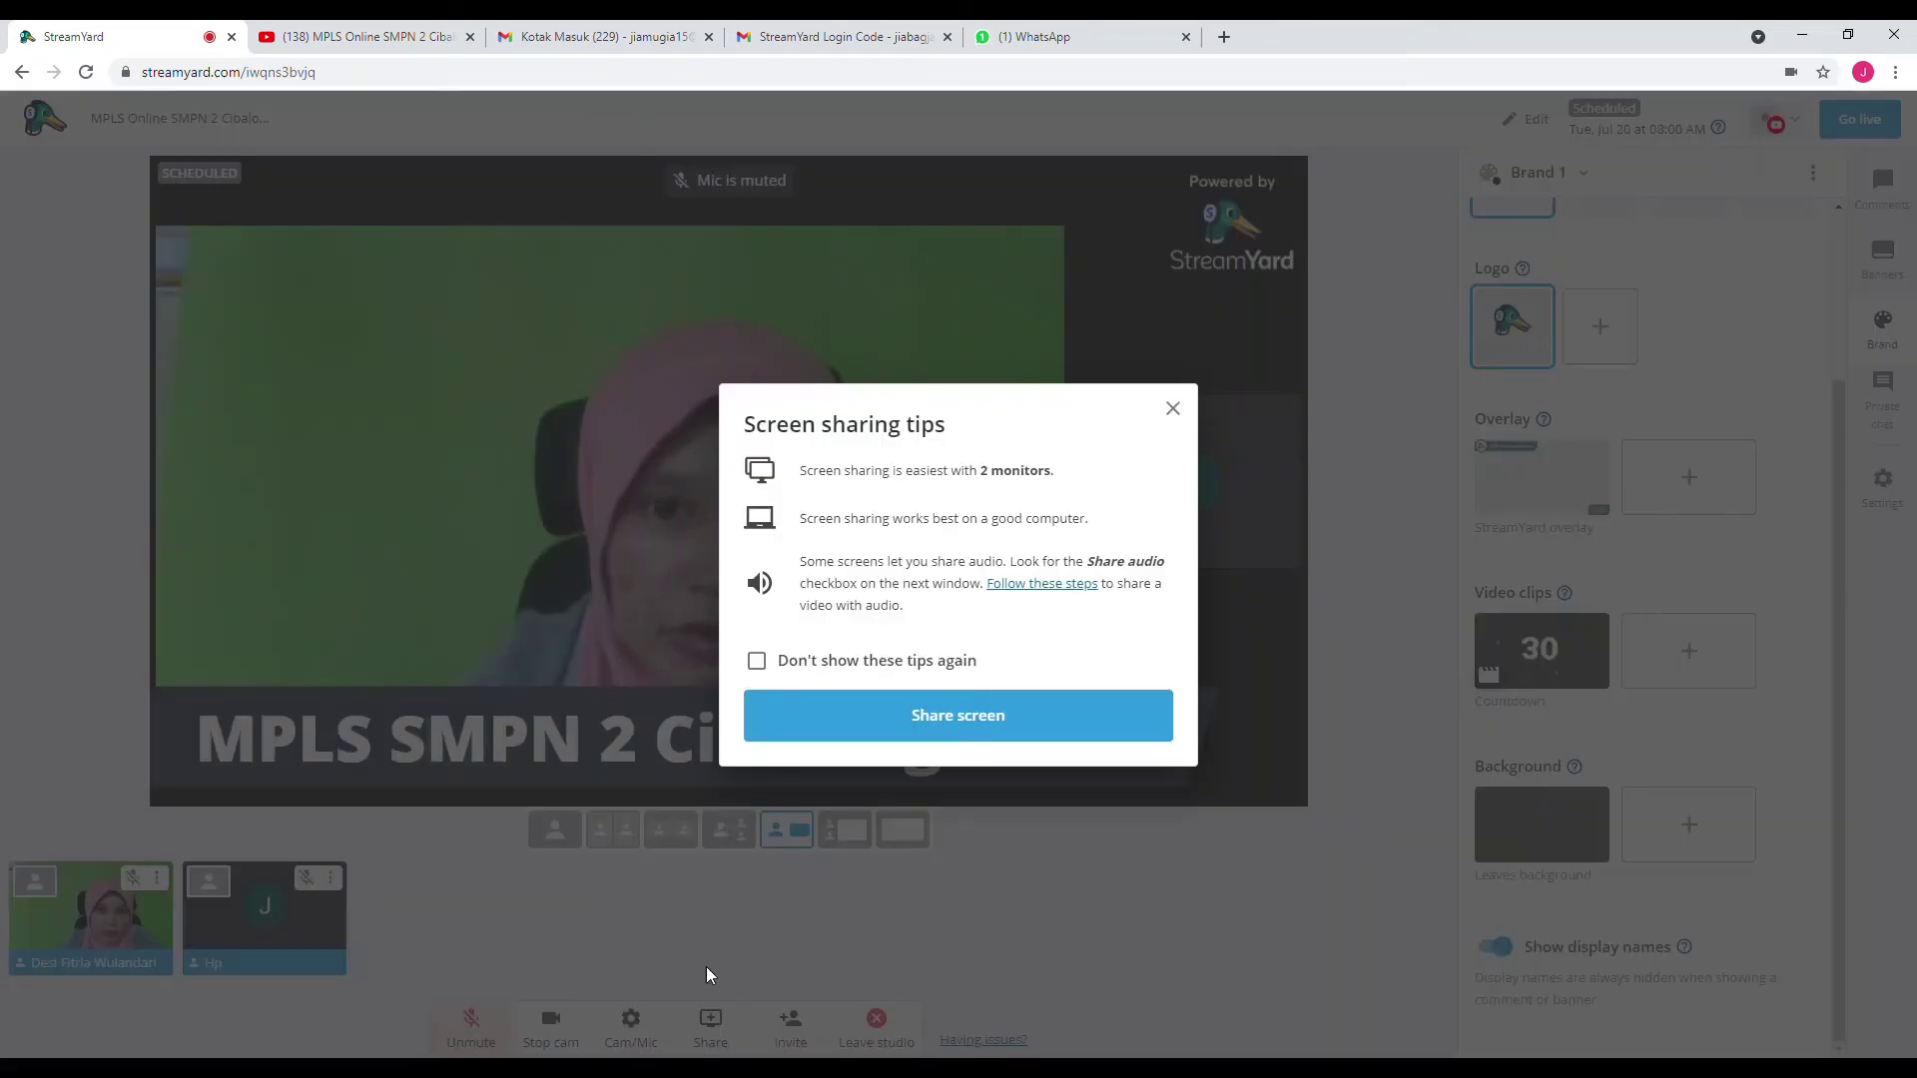
{"action": "left_click", "coordinate": [903, 735]}
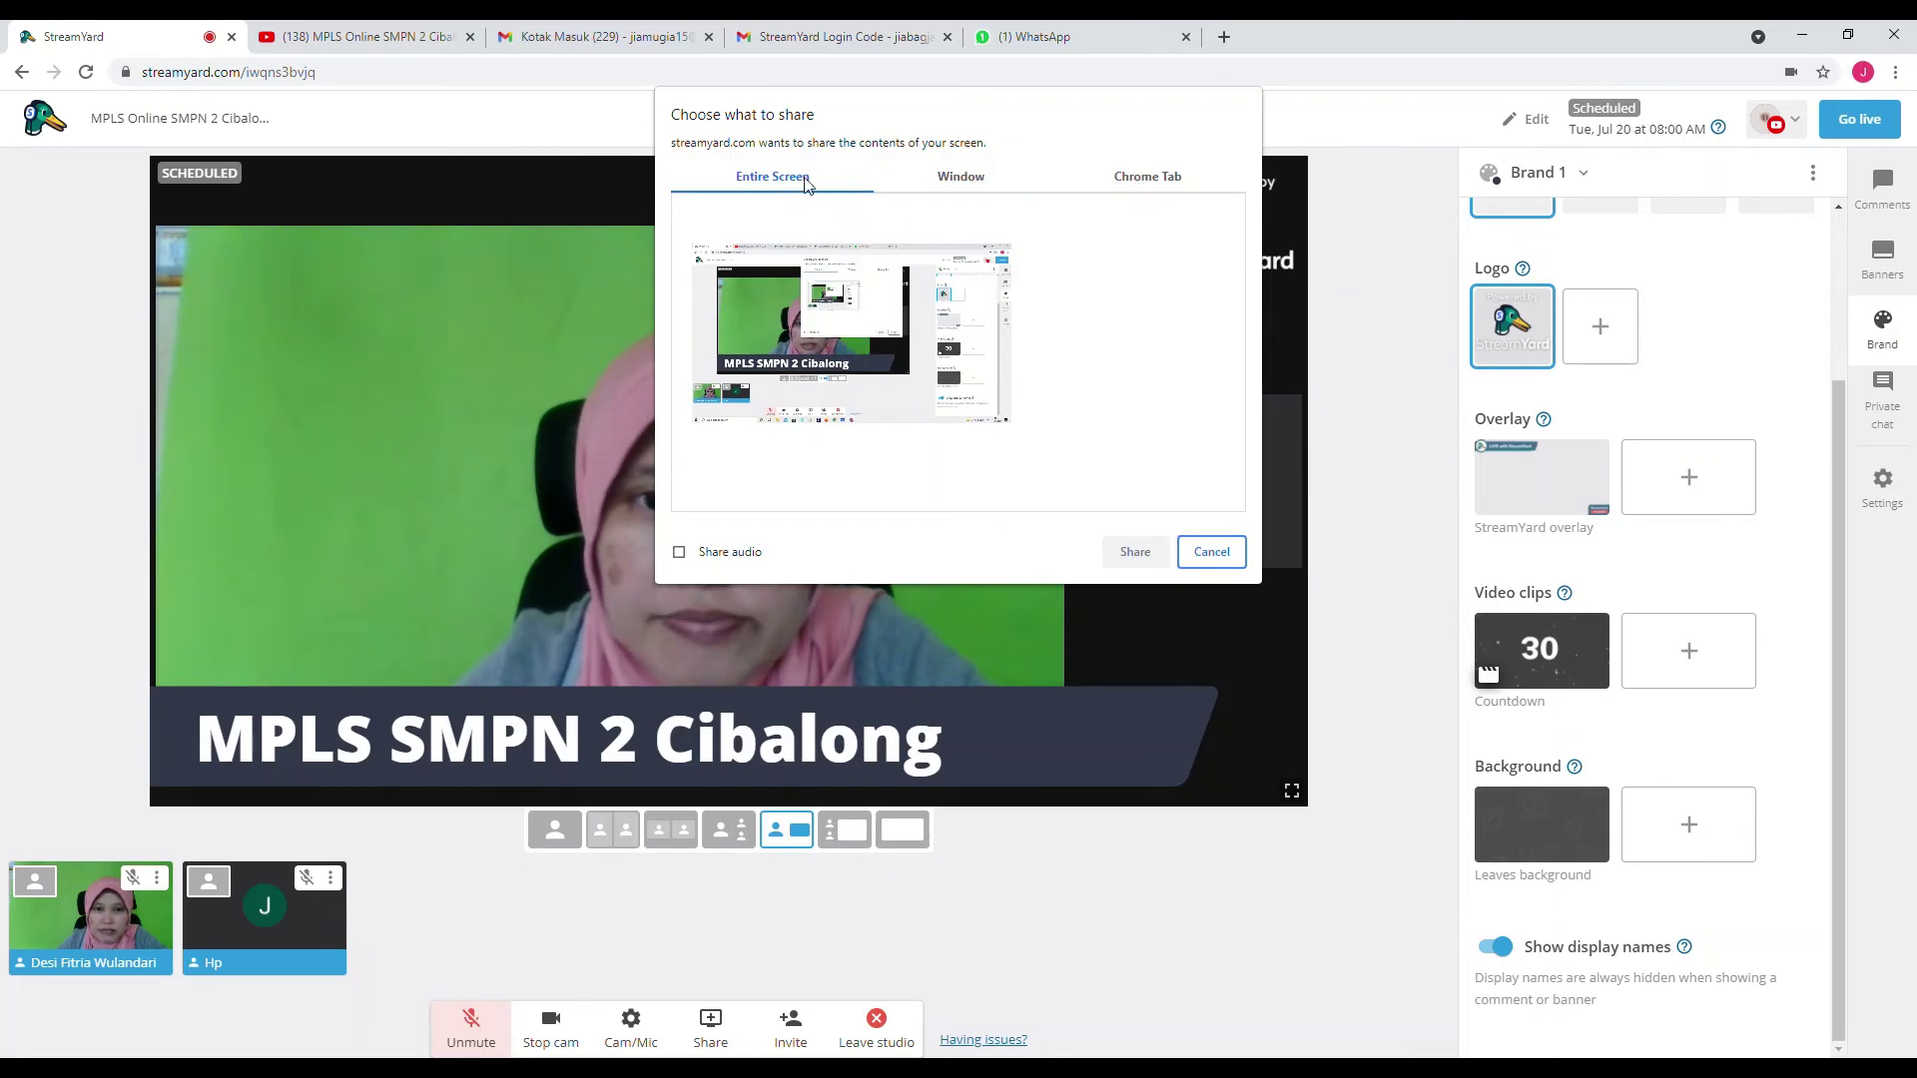
{"action": "left_click", "coordinate": [1148, 180]}
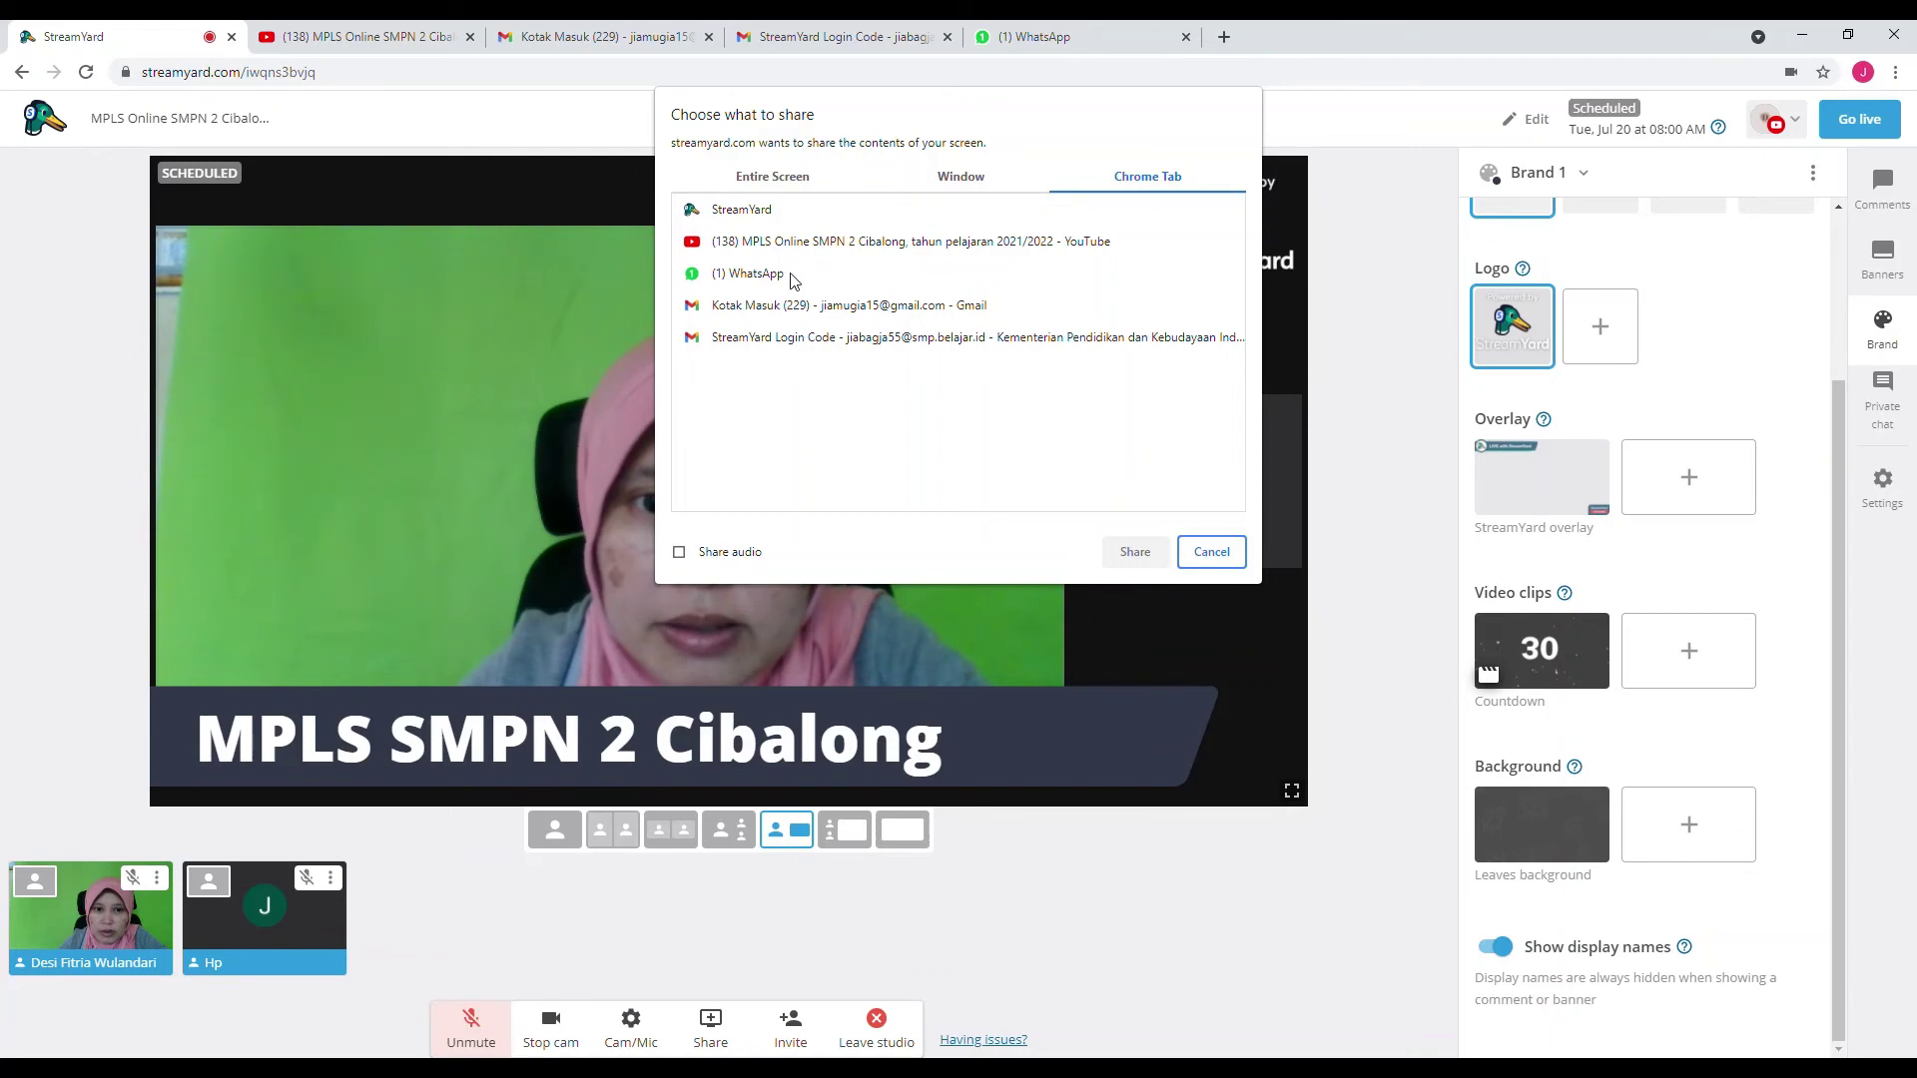
{"action": "left_click", "coordinate": [804, 339]}
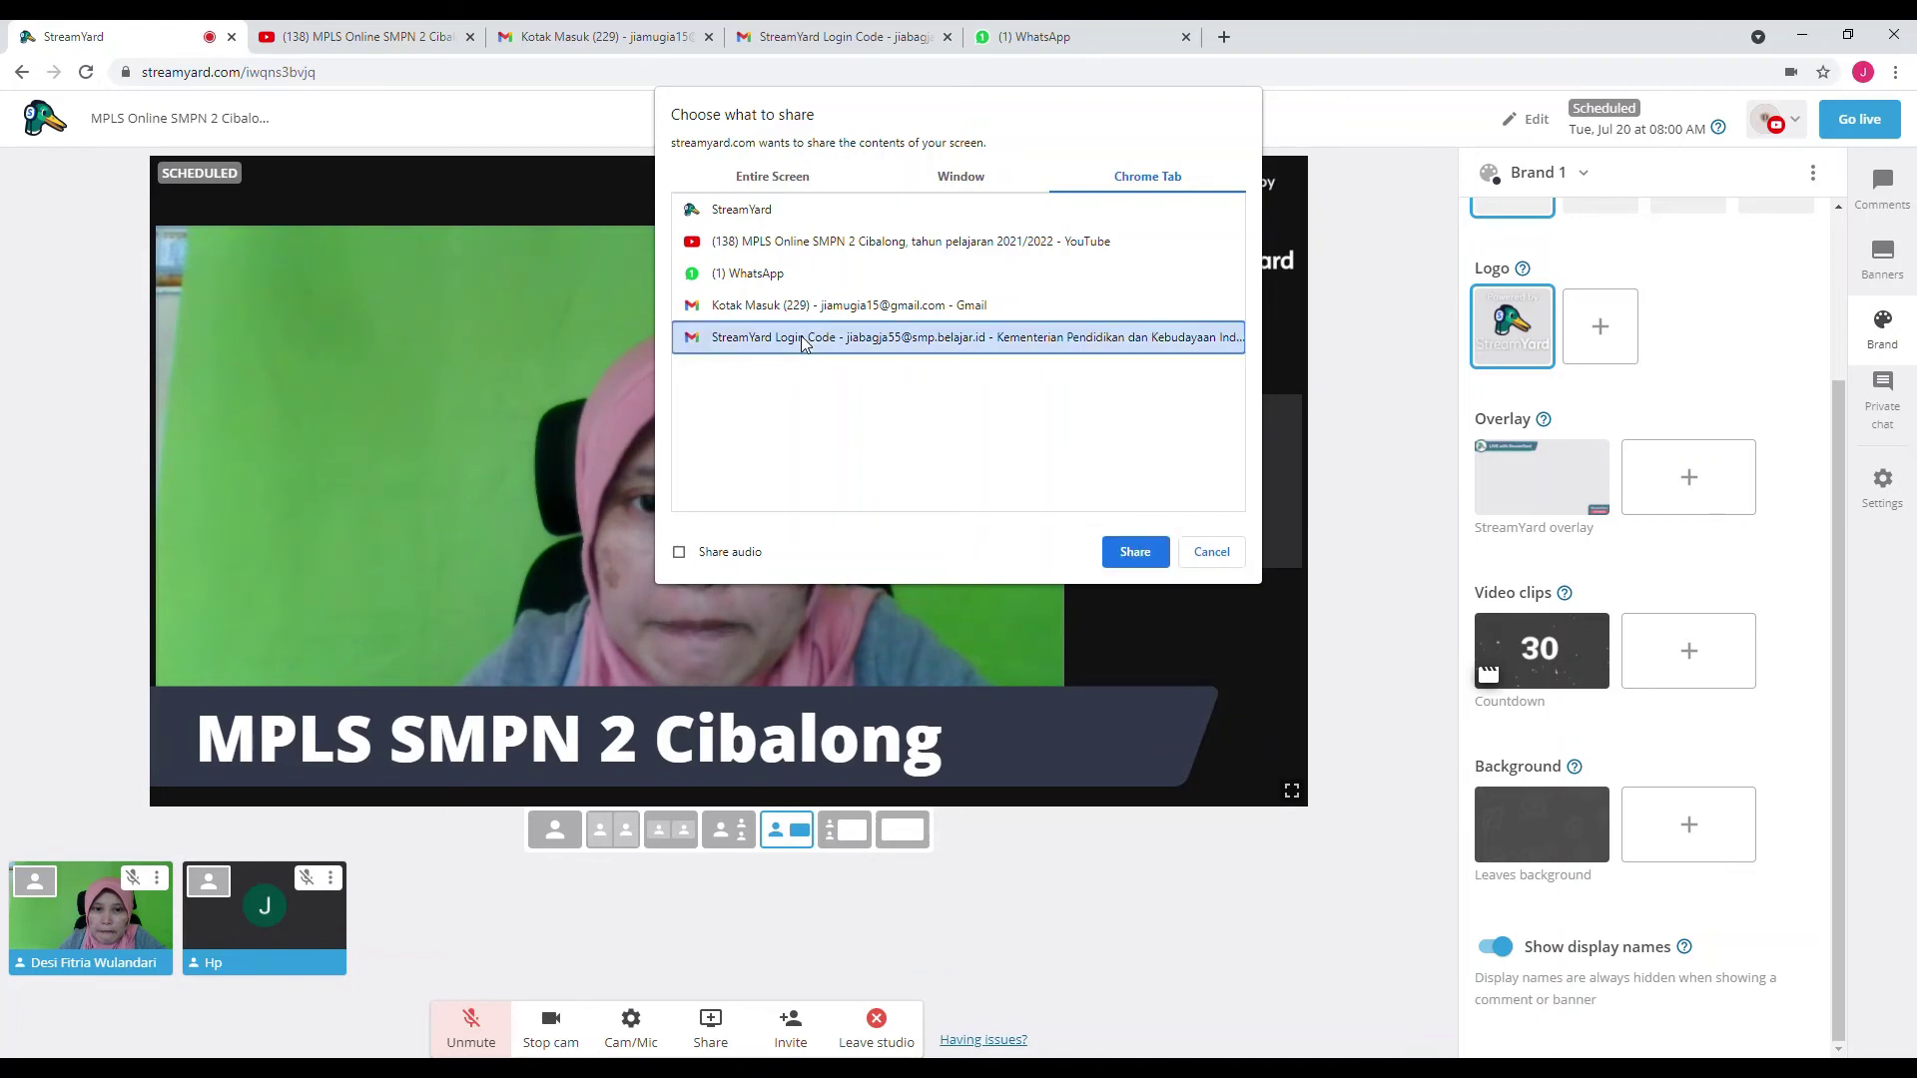
{"action": "left_click", "coordinate": [1134, 554]}
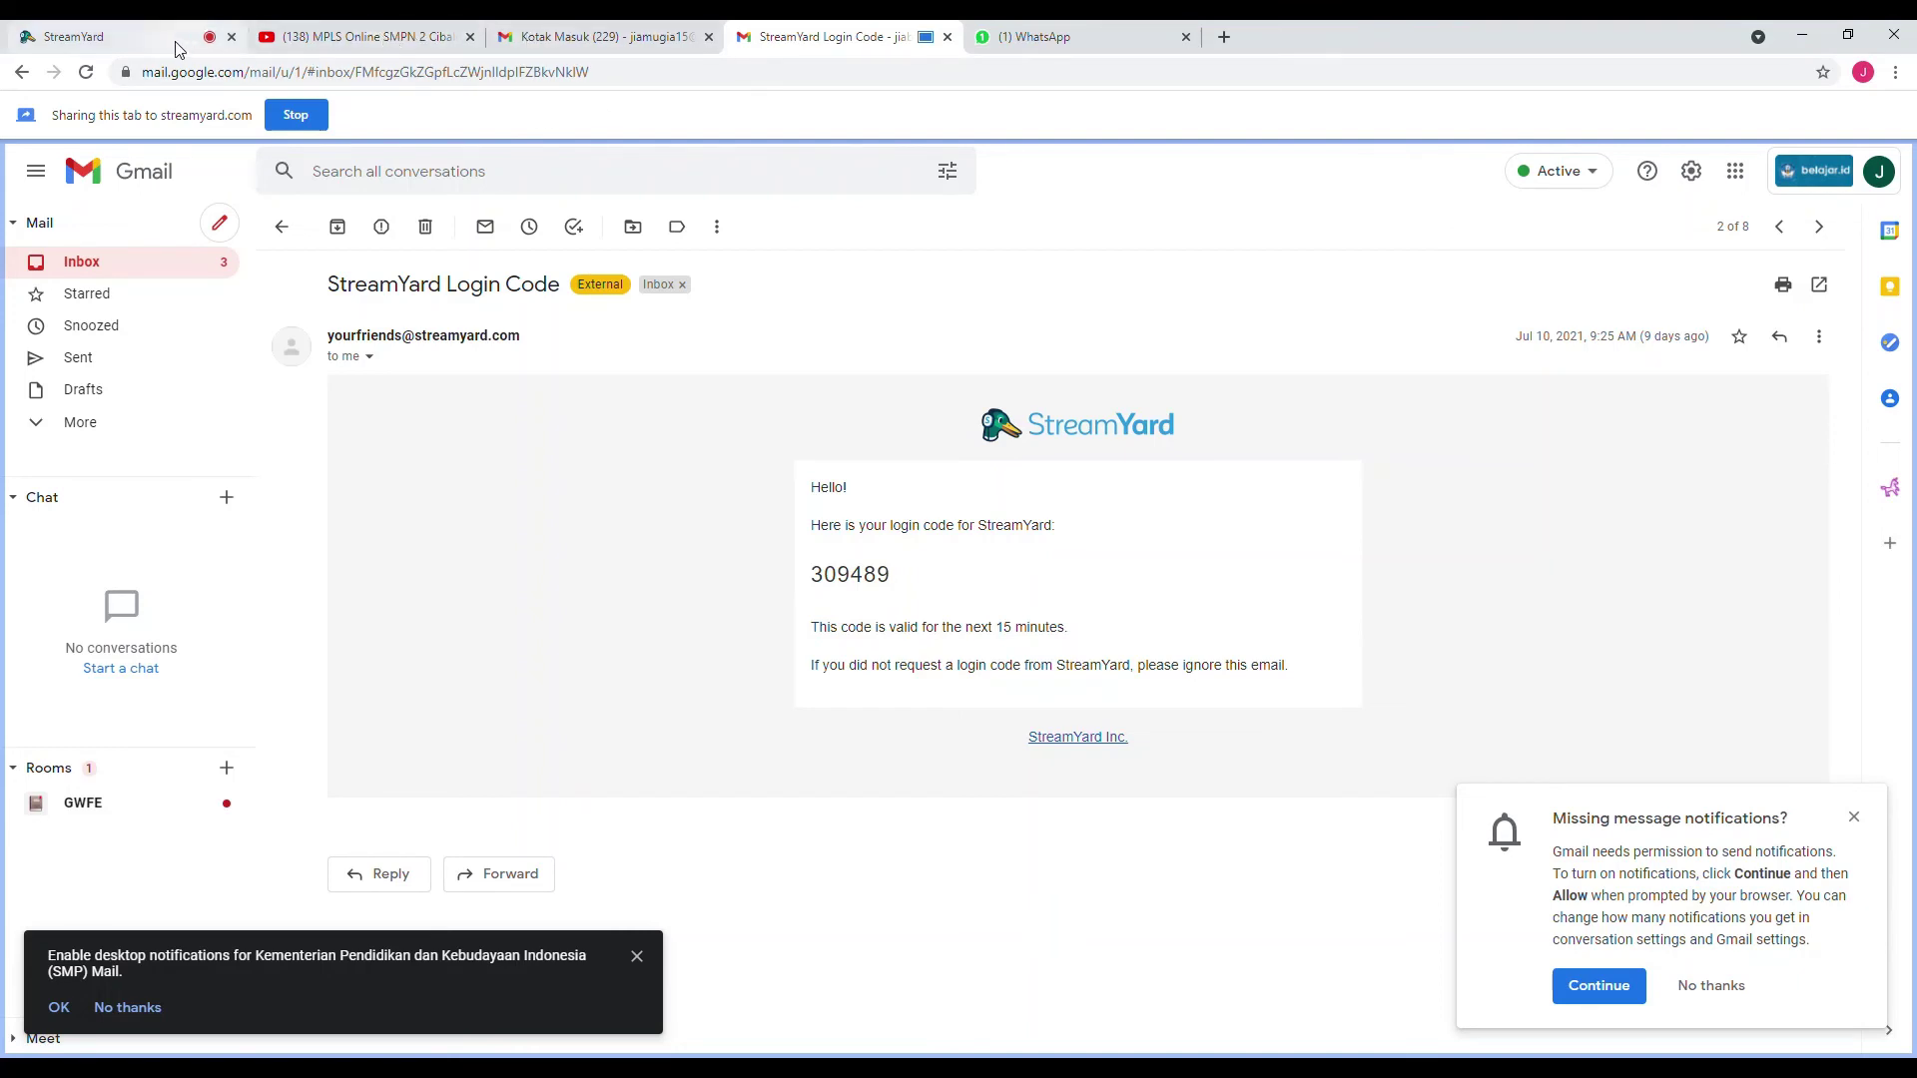
{"action": "left_click", "coordinate": [110, 37]}
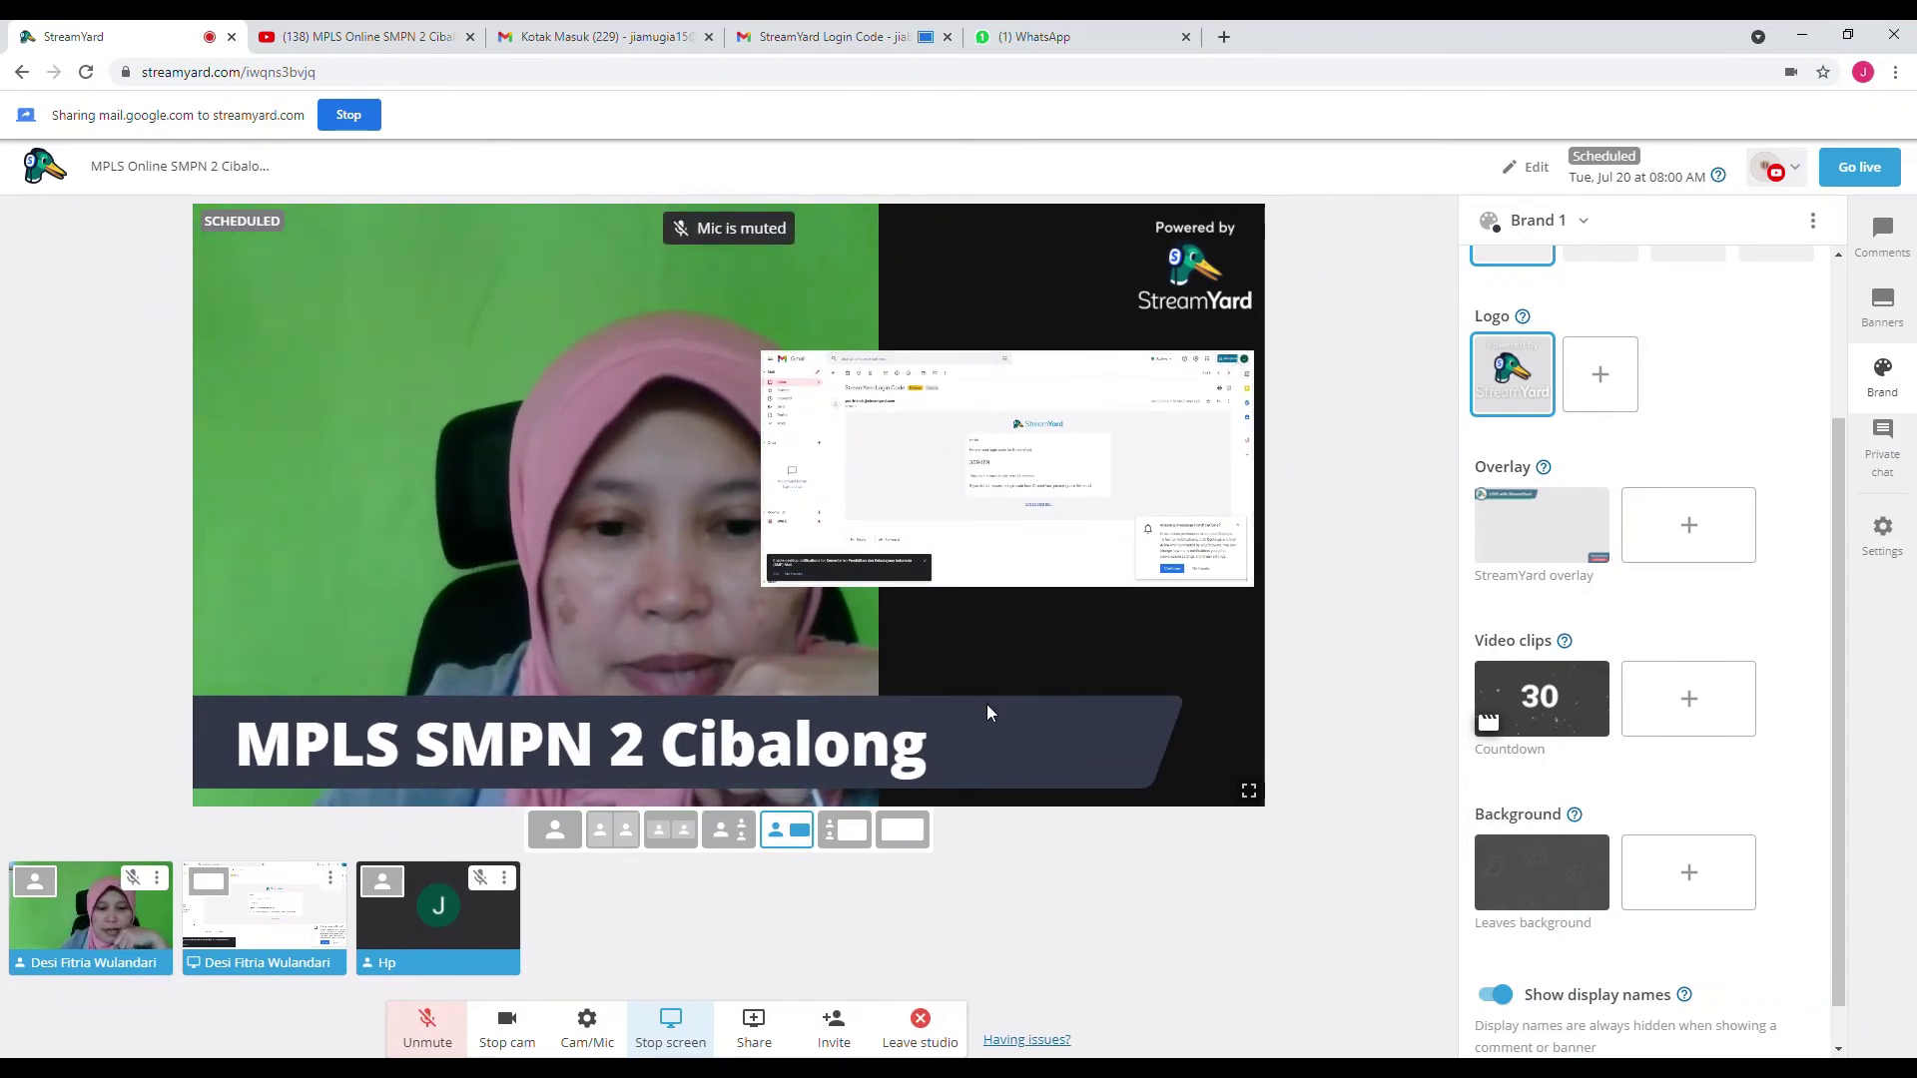
- Try the shared screen in the full-screen layout and settle on the layout with participants stacked beside it
{"action": "left_click", "coordinate": [846, 831]}
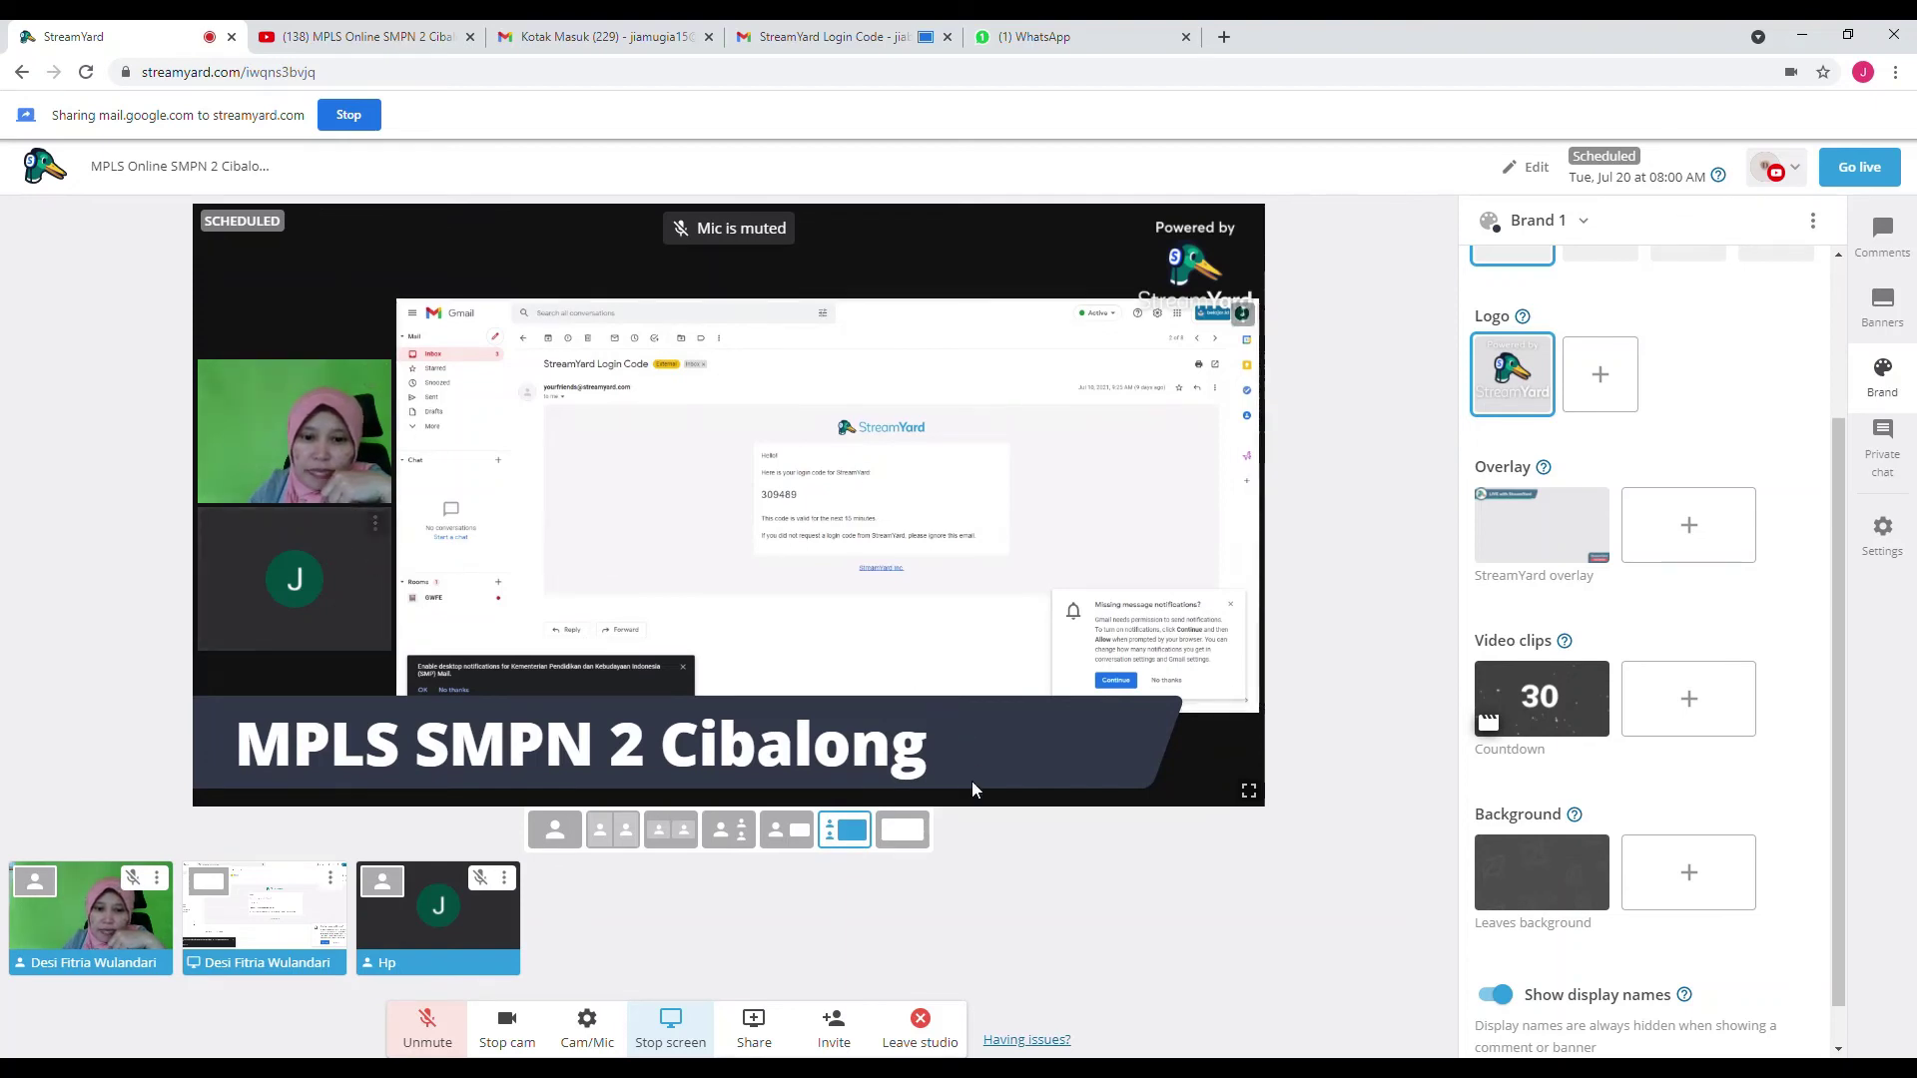
{"action": "left_click", "coordinate": [901, 831]}
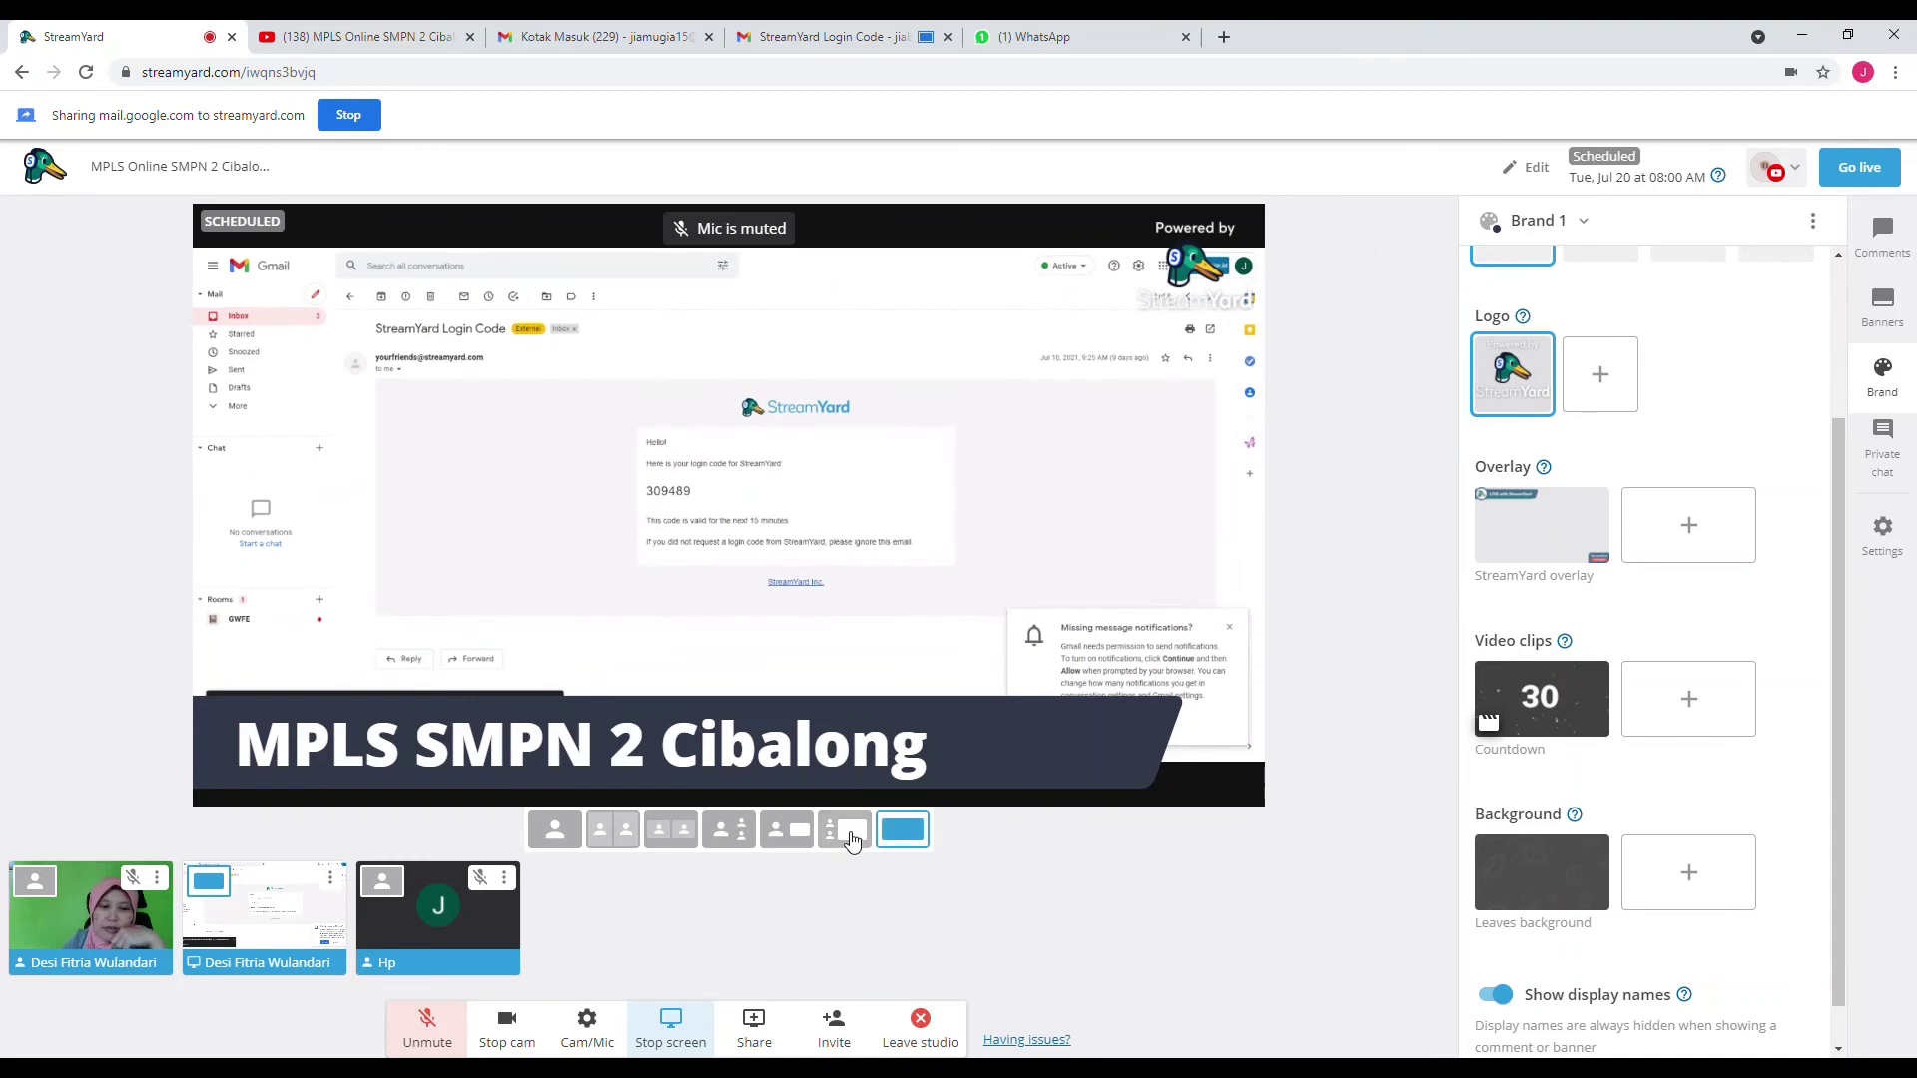
{"action": "left_click", "coordinate": [848, 834]}
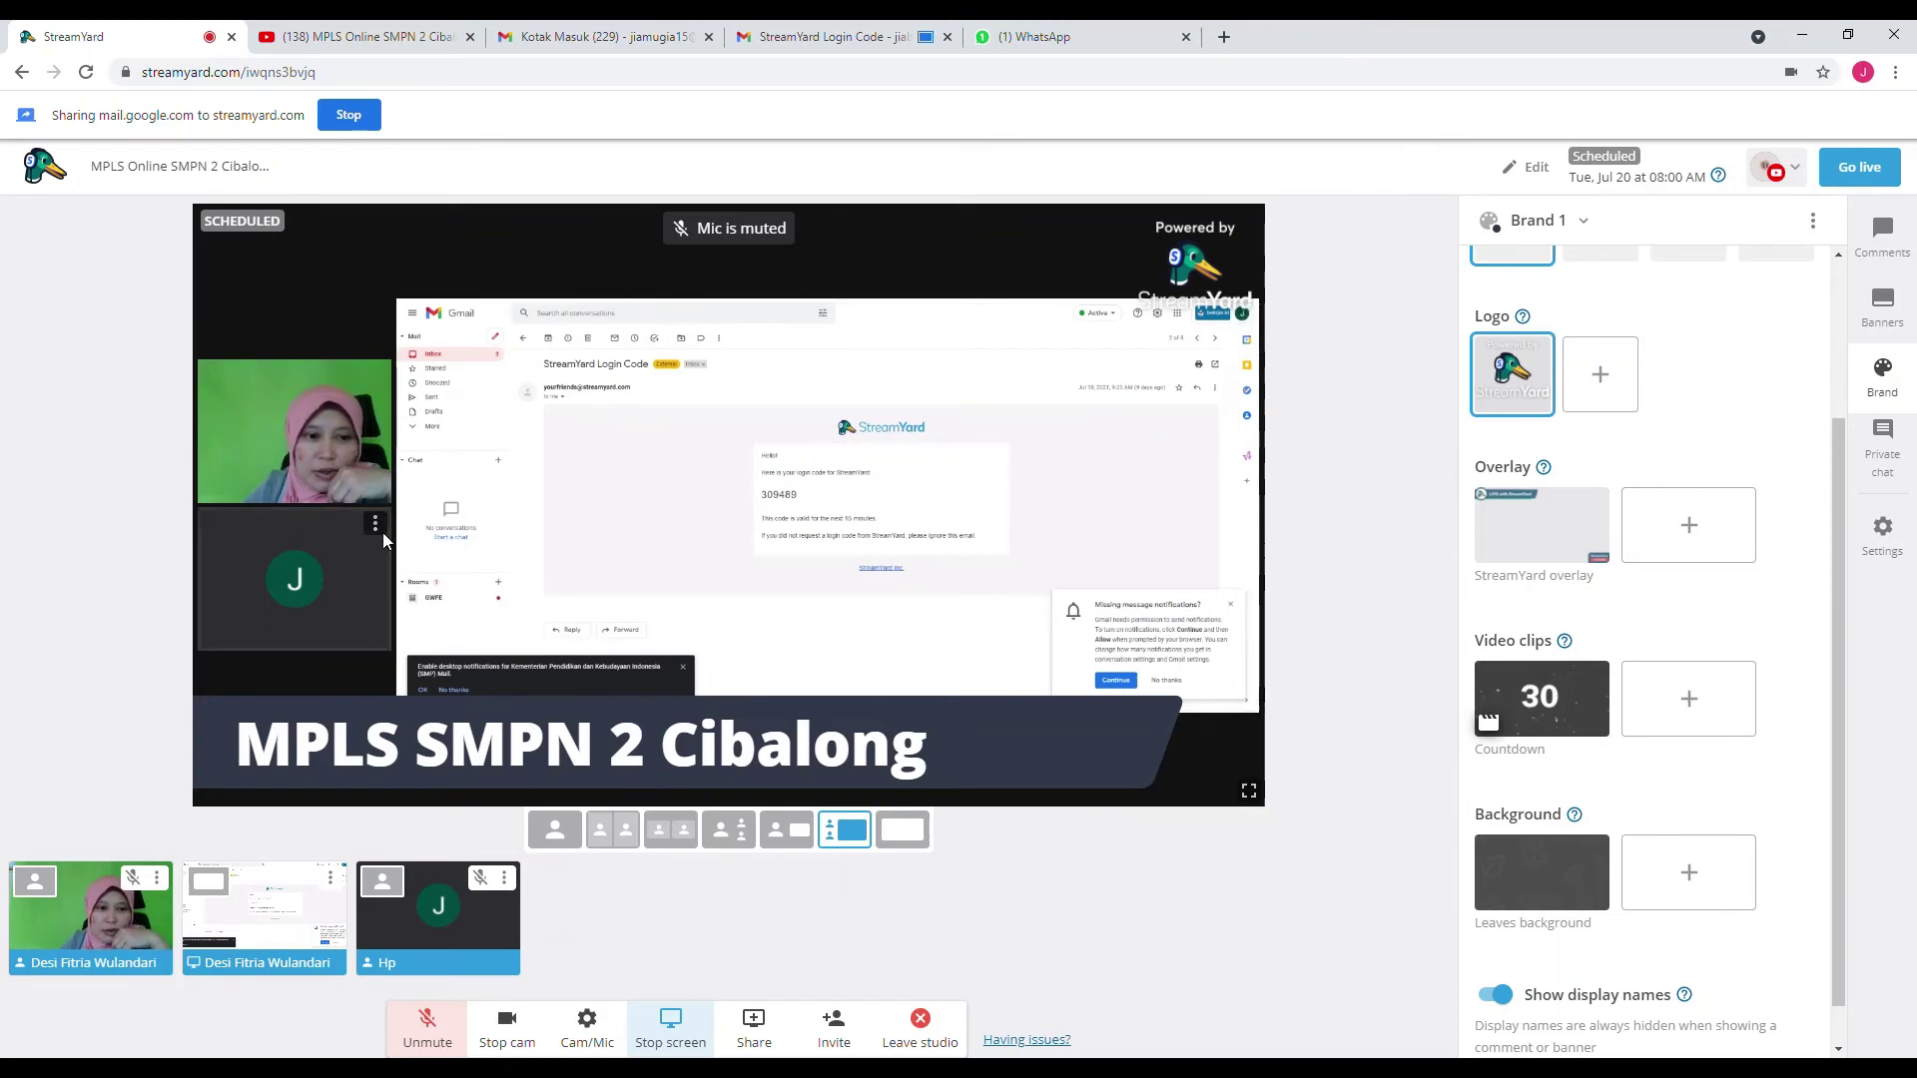
- Try removing the guest Hp from the stream and add the guest back
{"action": "left_click", "coordinate": [376, 525]}
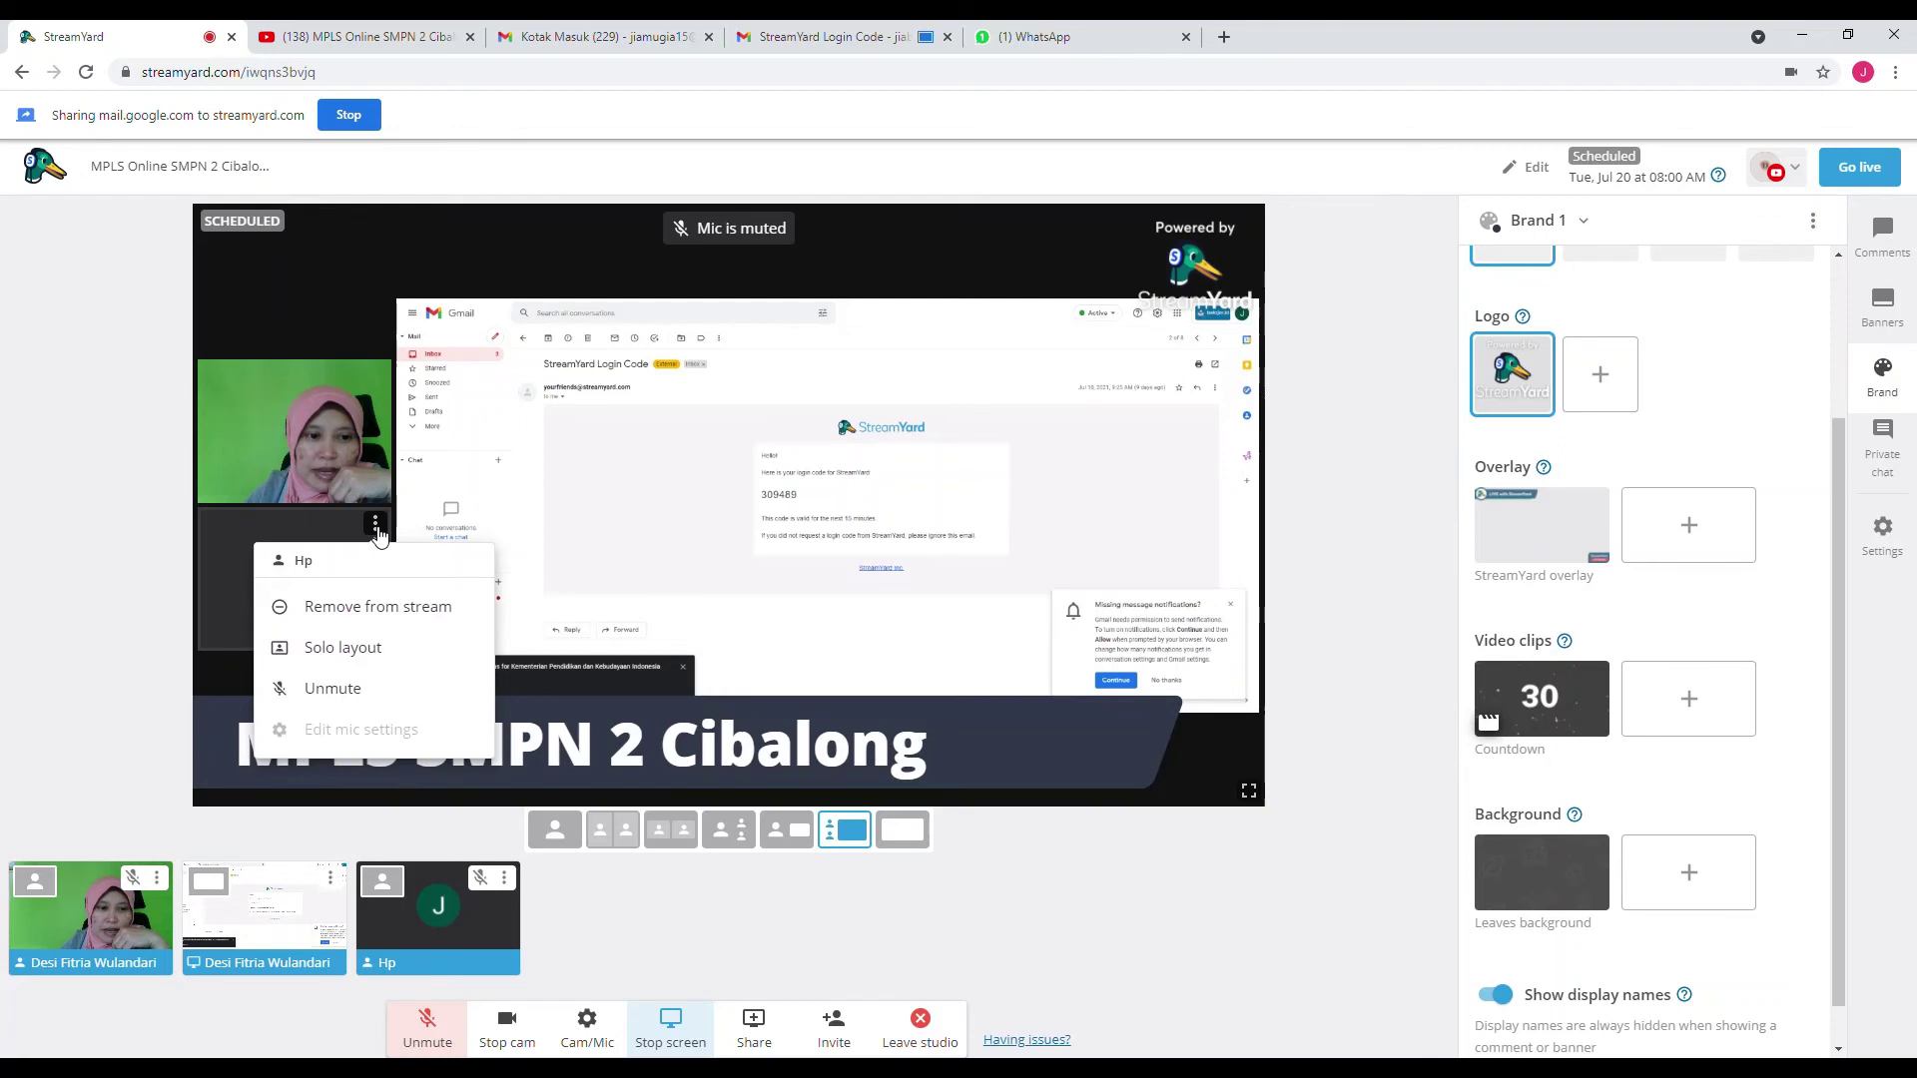
{"action": "left_click", "coordinate": [385, 624]}
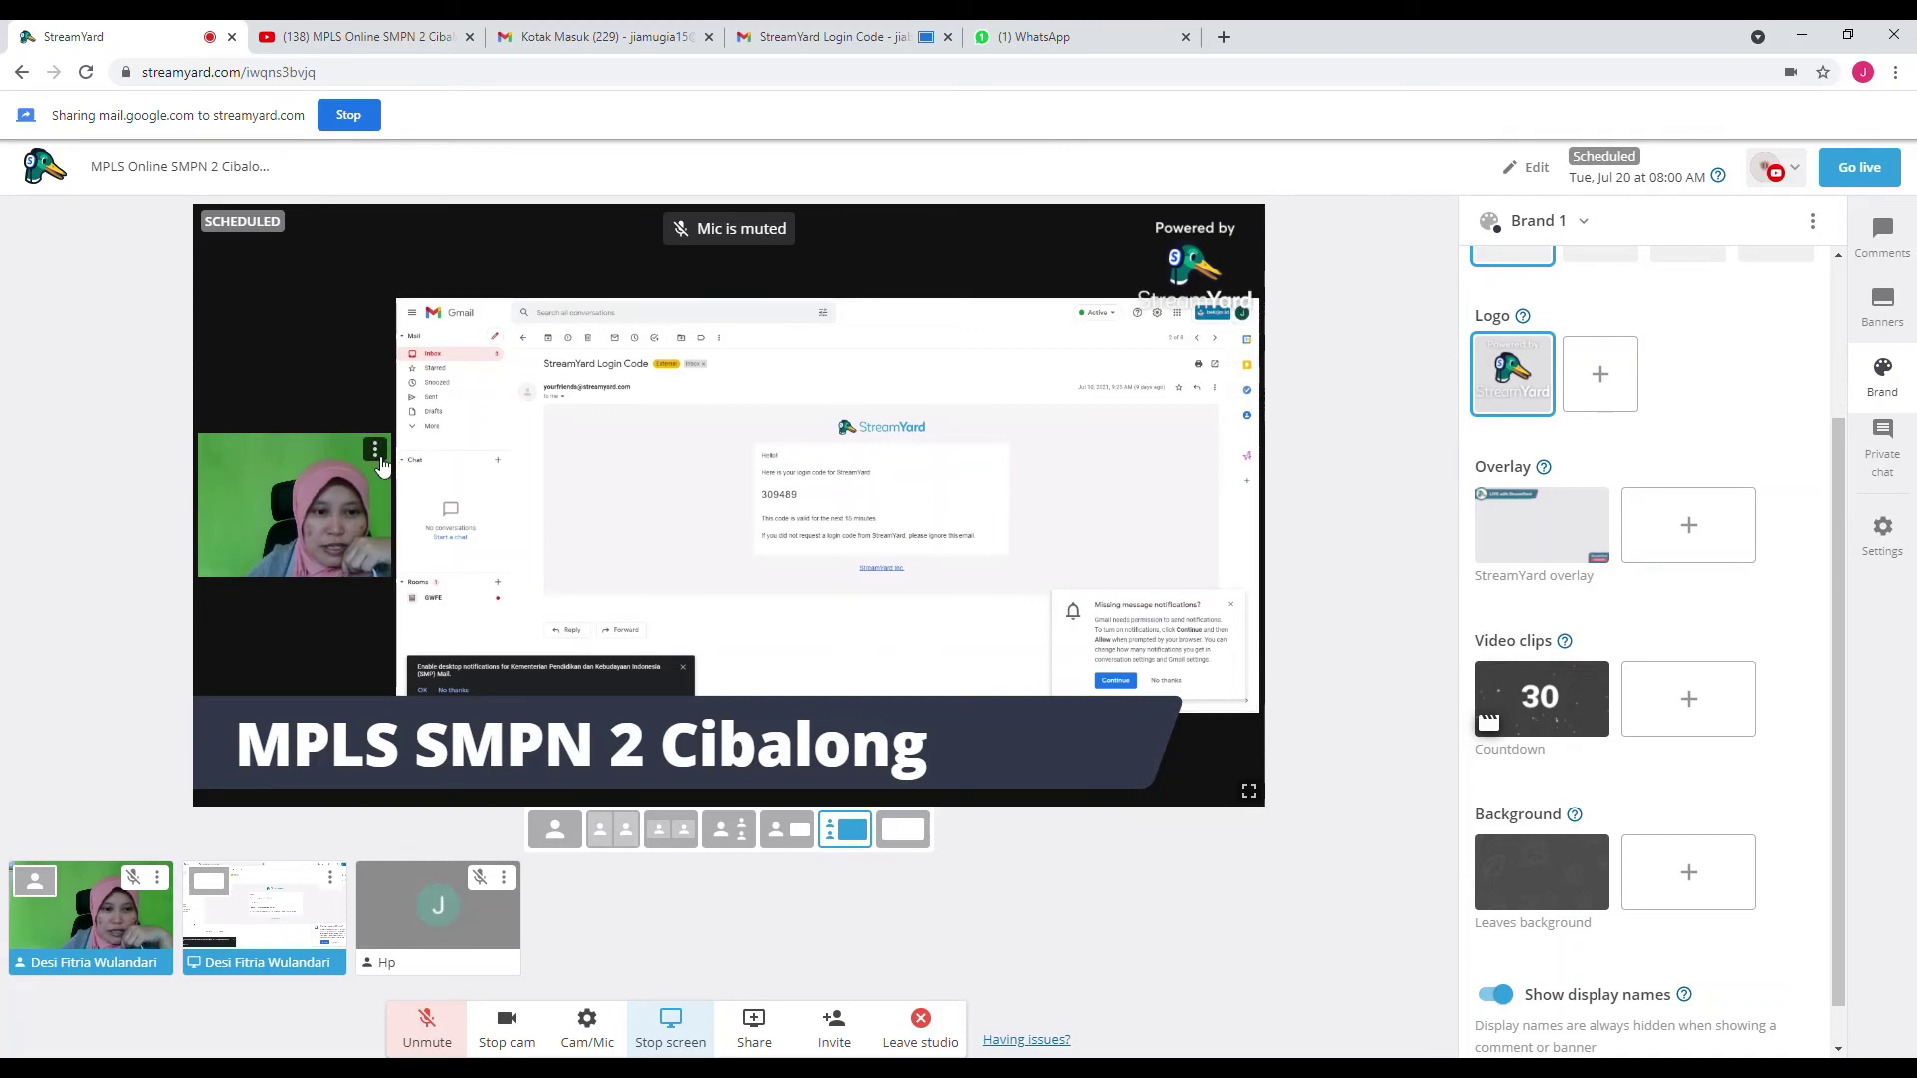
{"action": "mouse_move", "coordinate": [302, 925]}
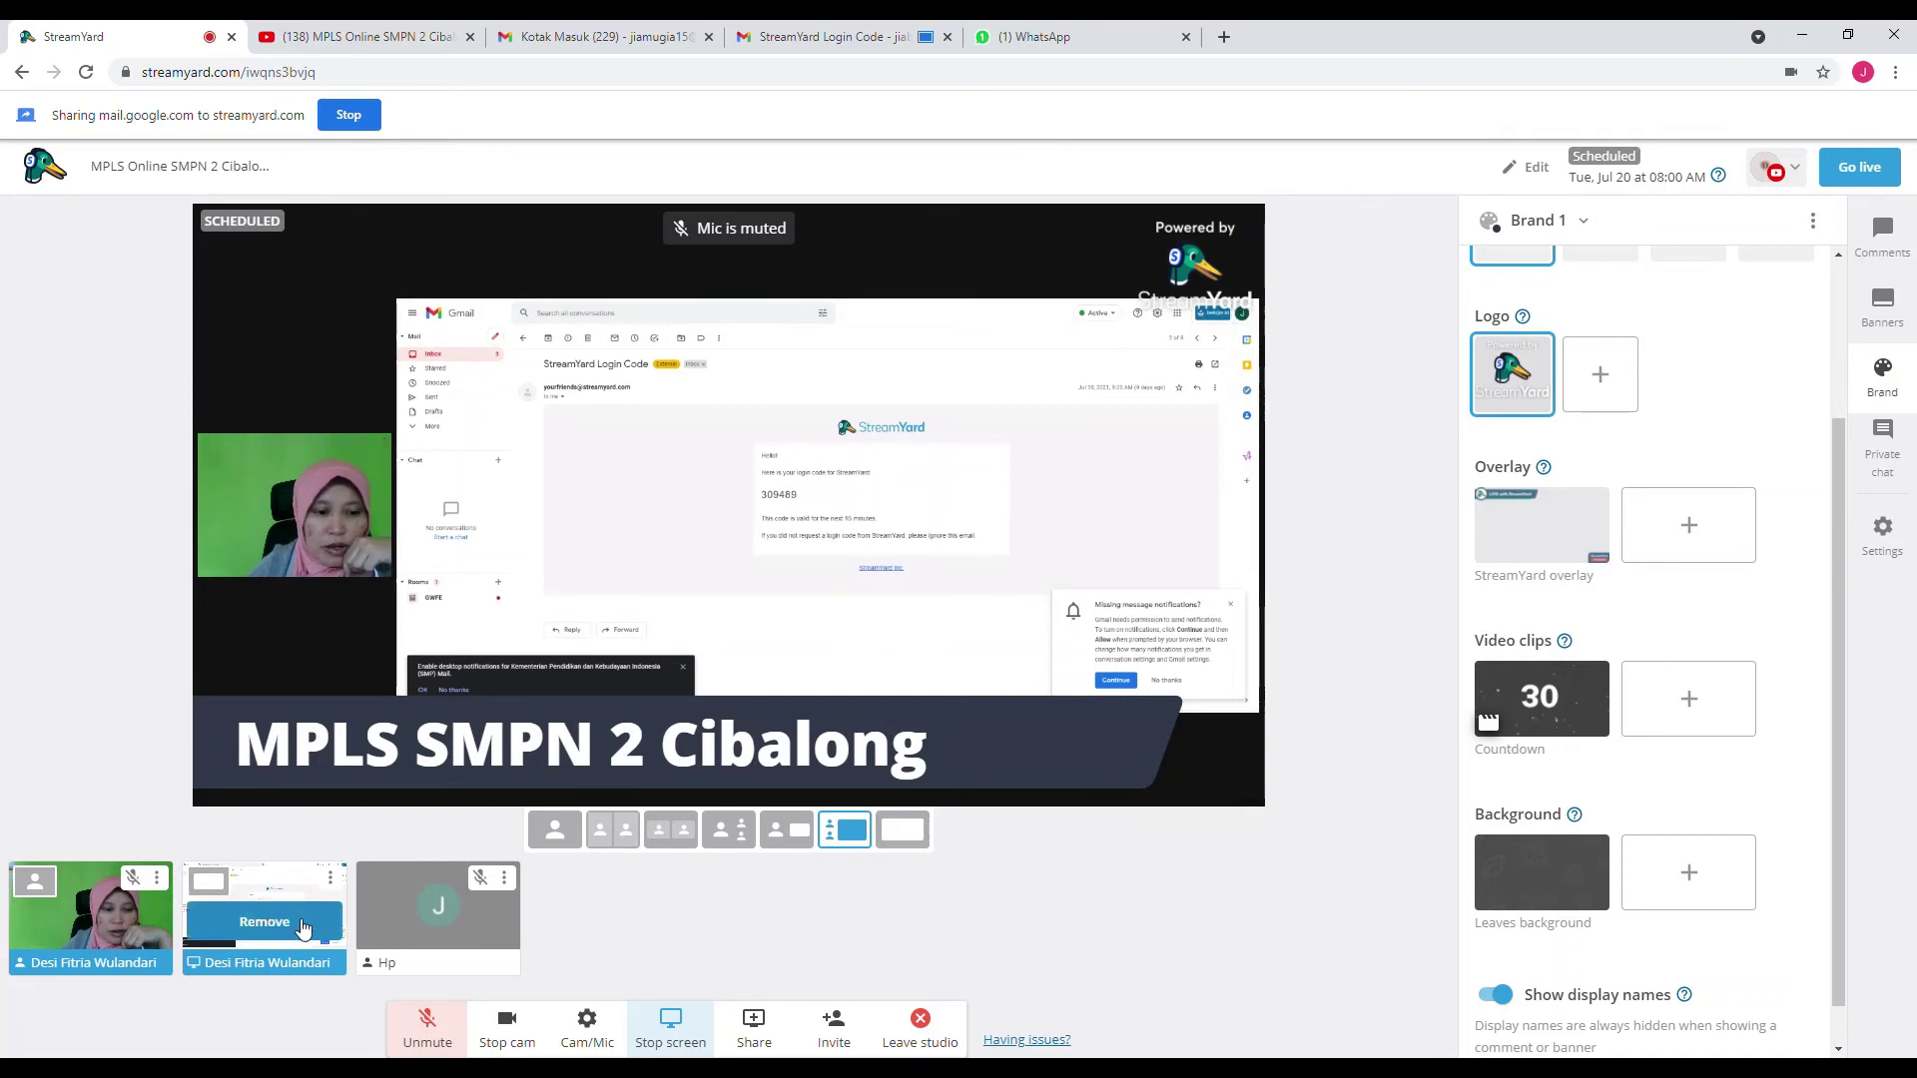
{"action": "left_click", "coordinate": [338, 878]}
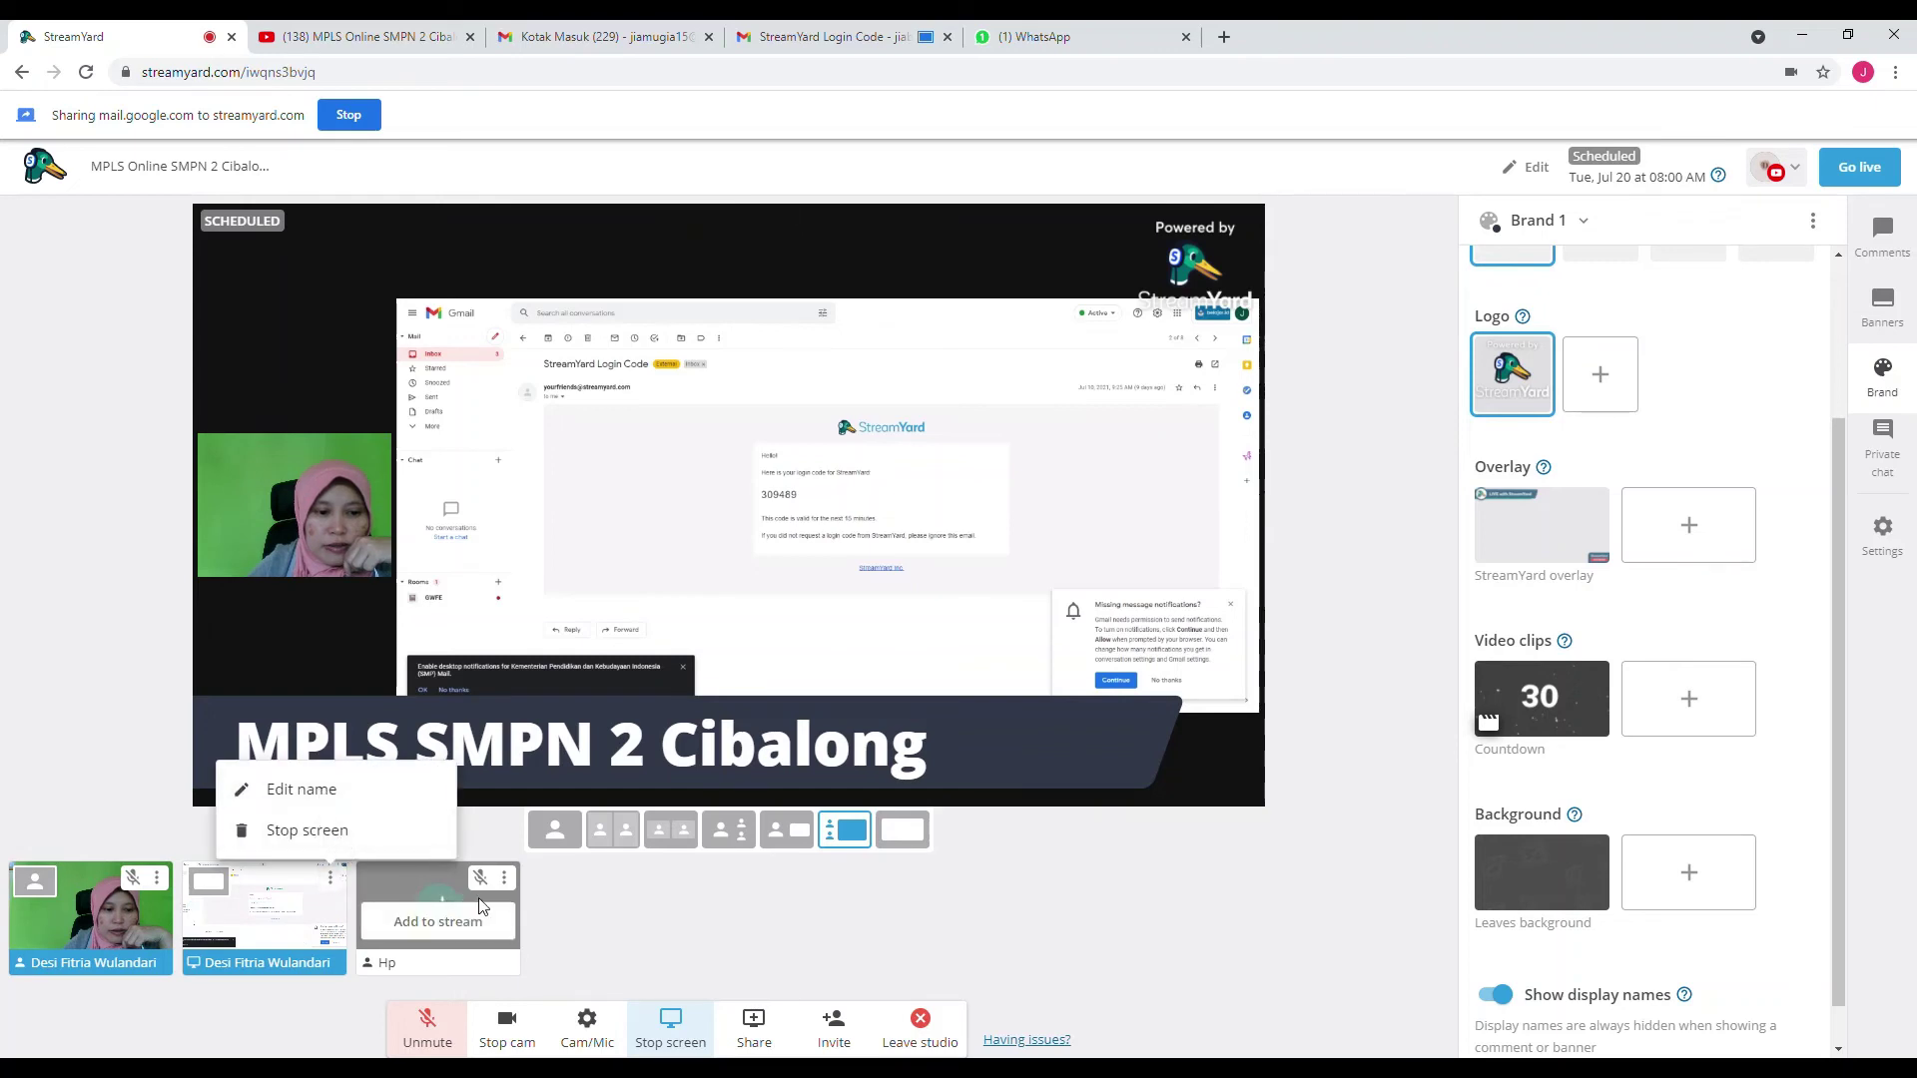
{"action": "left_click", "coordinate": [467, 912]}
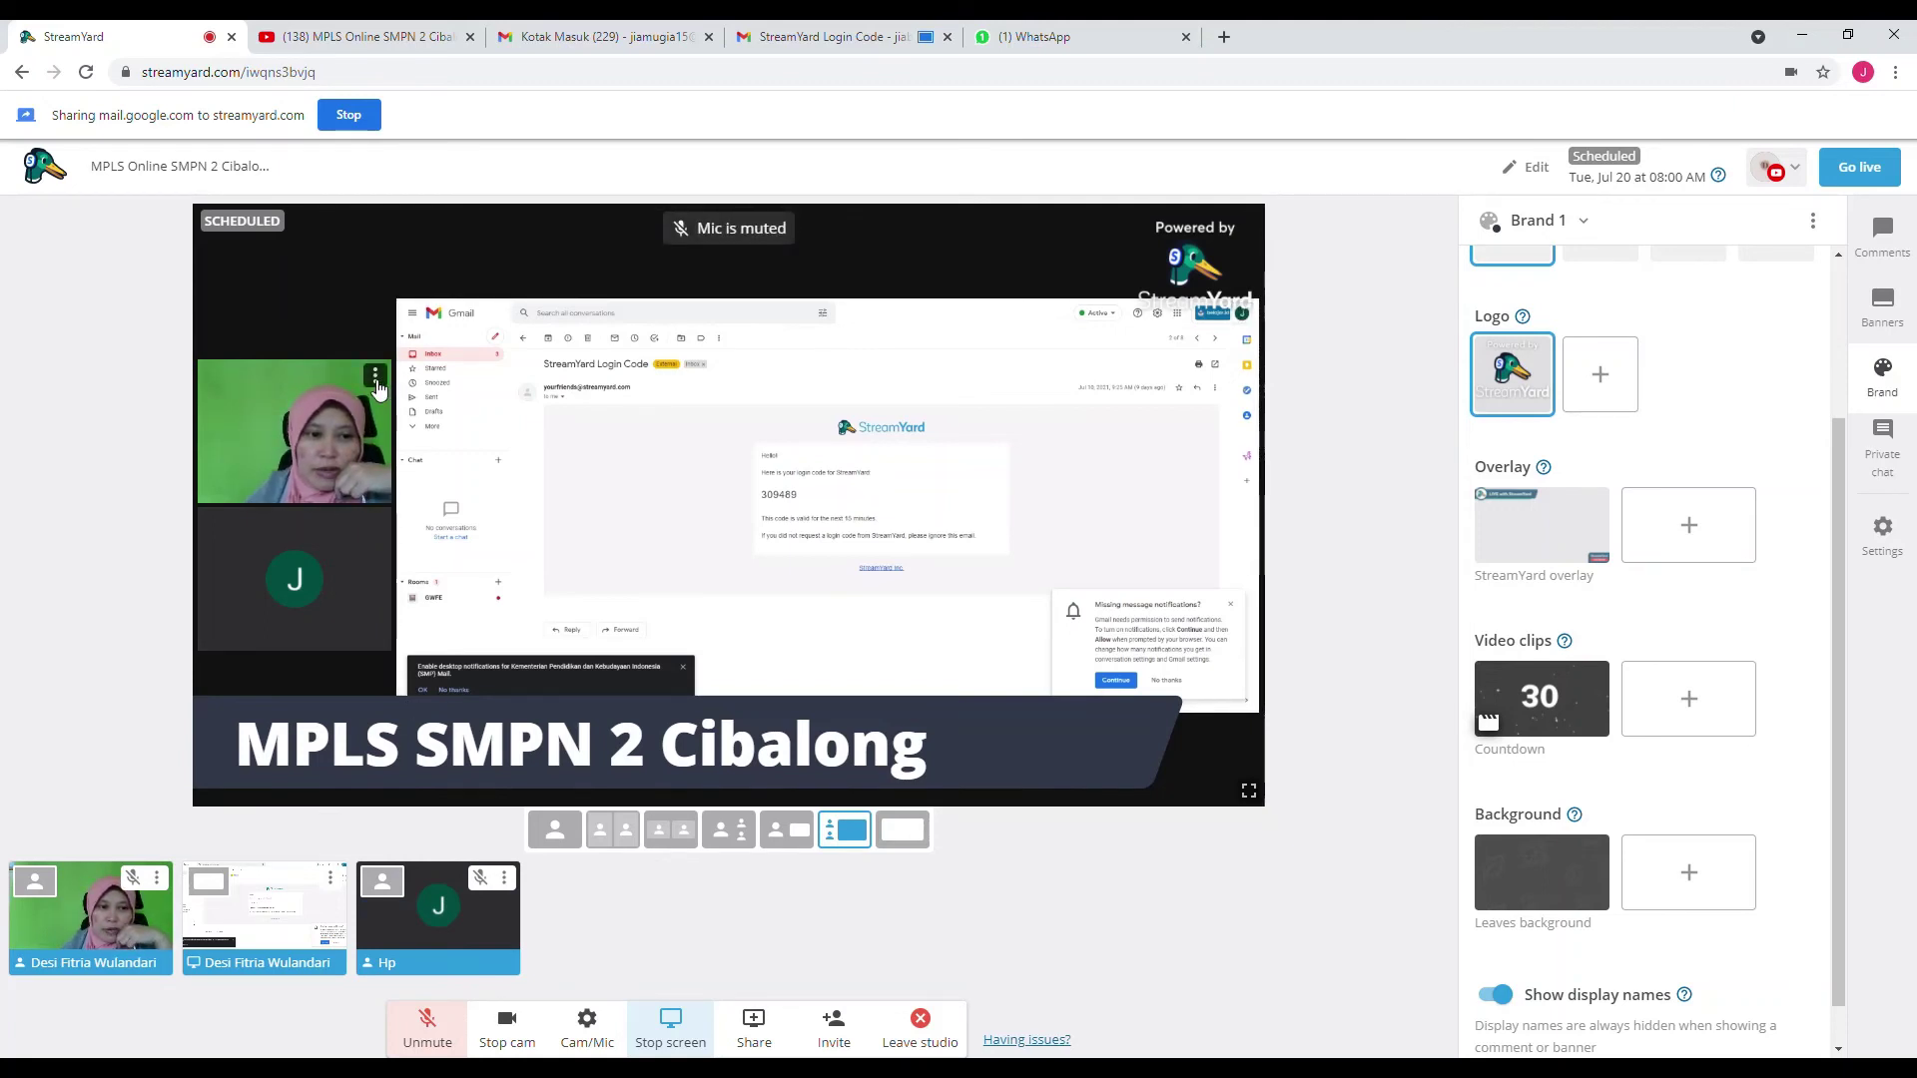
- Remove the host's own camera from the stream and dismiss the tip about removed audio
{"action": "left_click", "coordinate": [375, 377]}
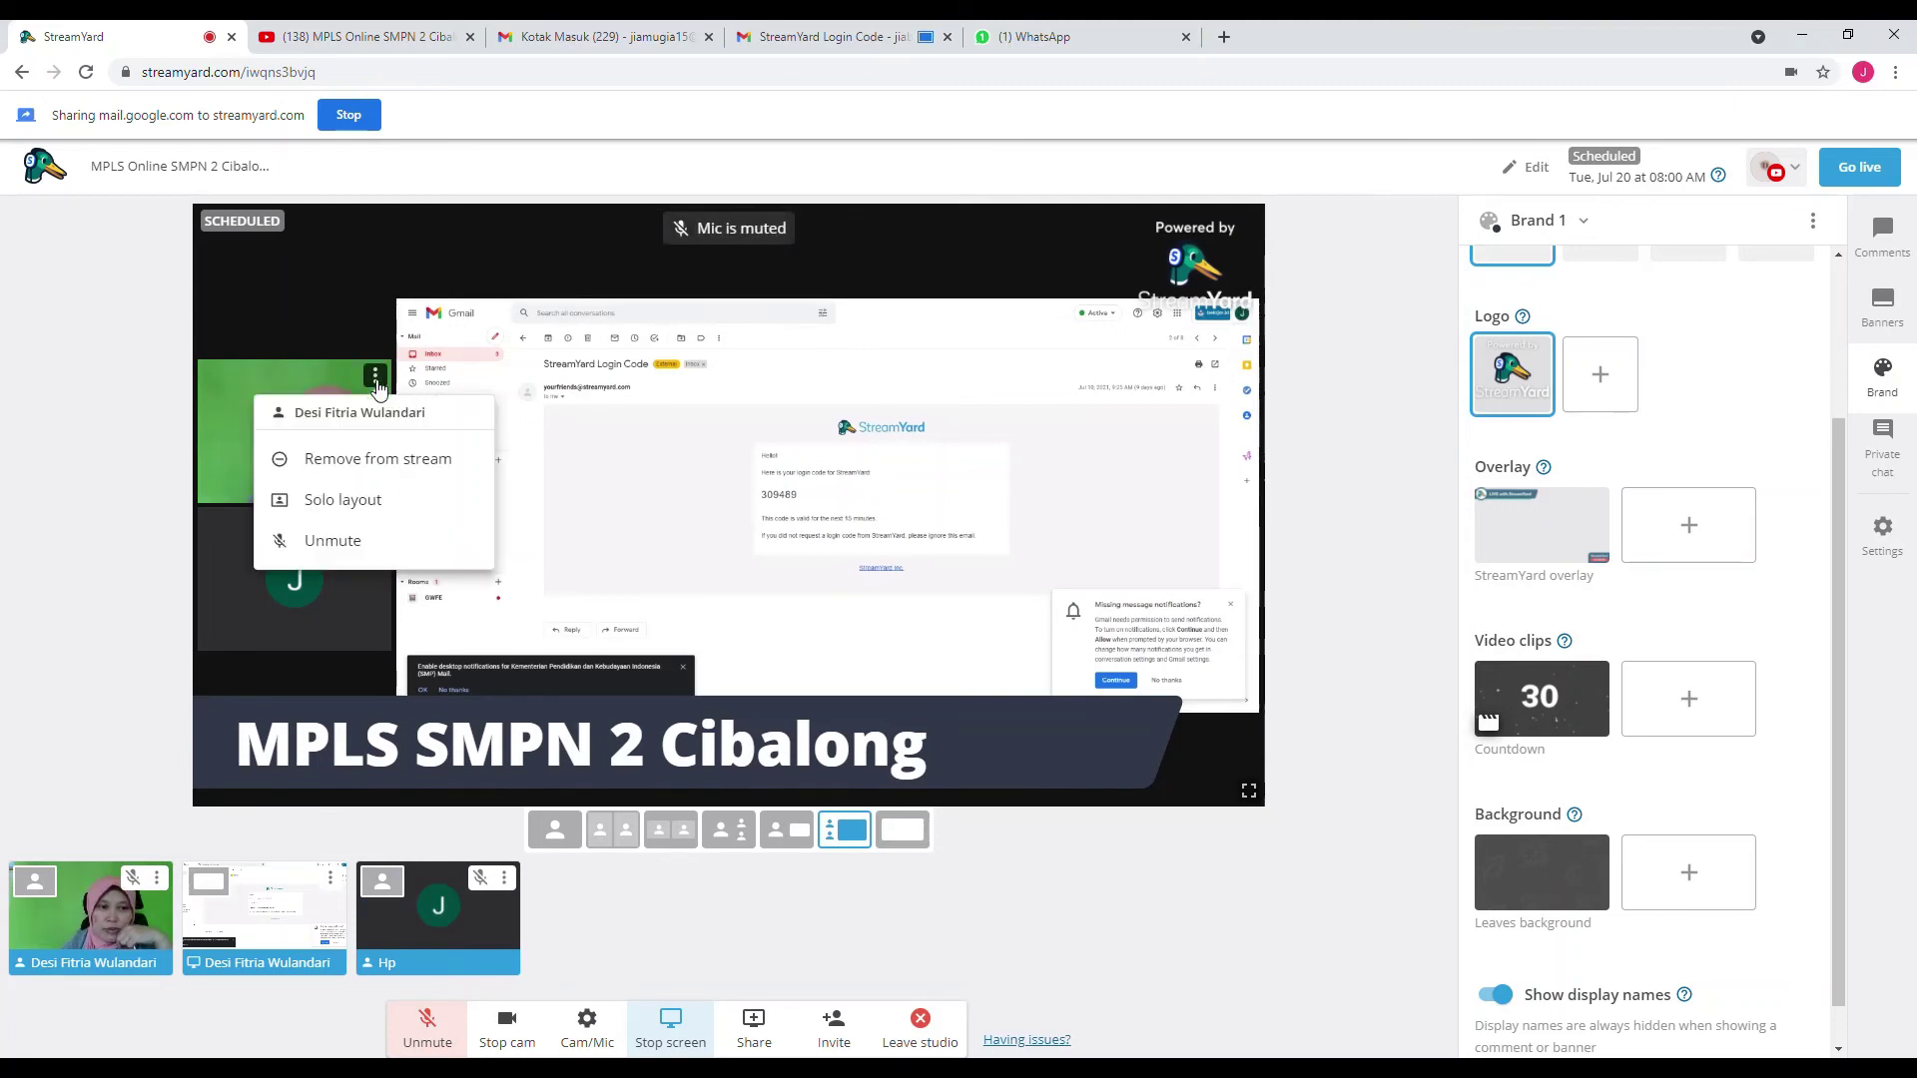
{"action": "left_click", "coordinate": [349, 461]}
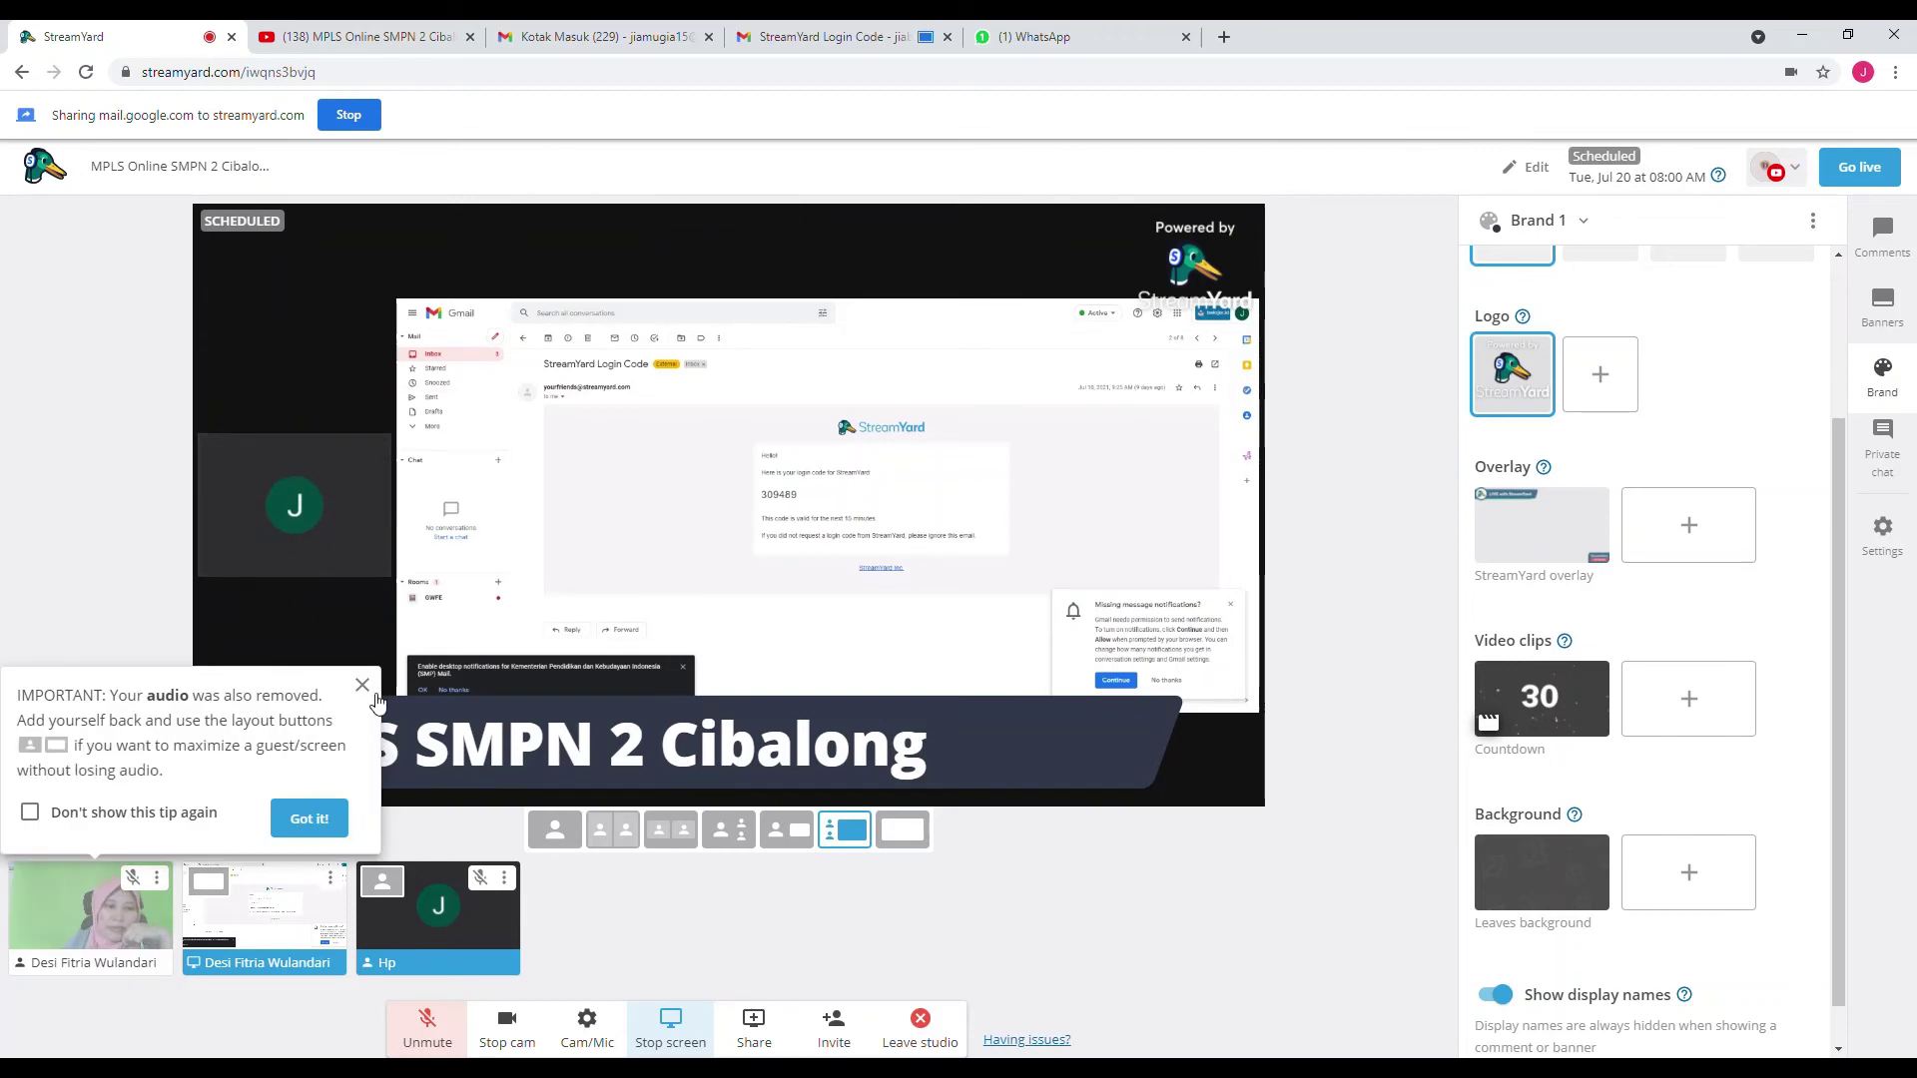
{"action": "left_click", "coordinate": [364, 685]}
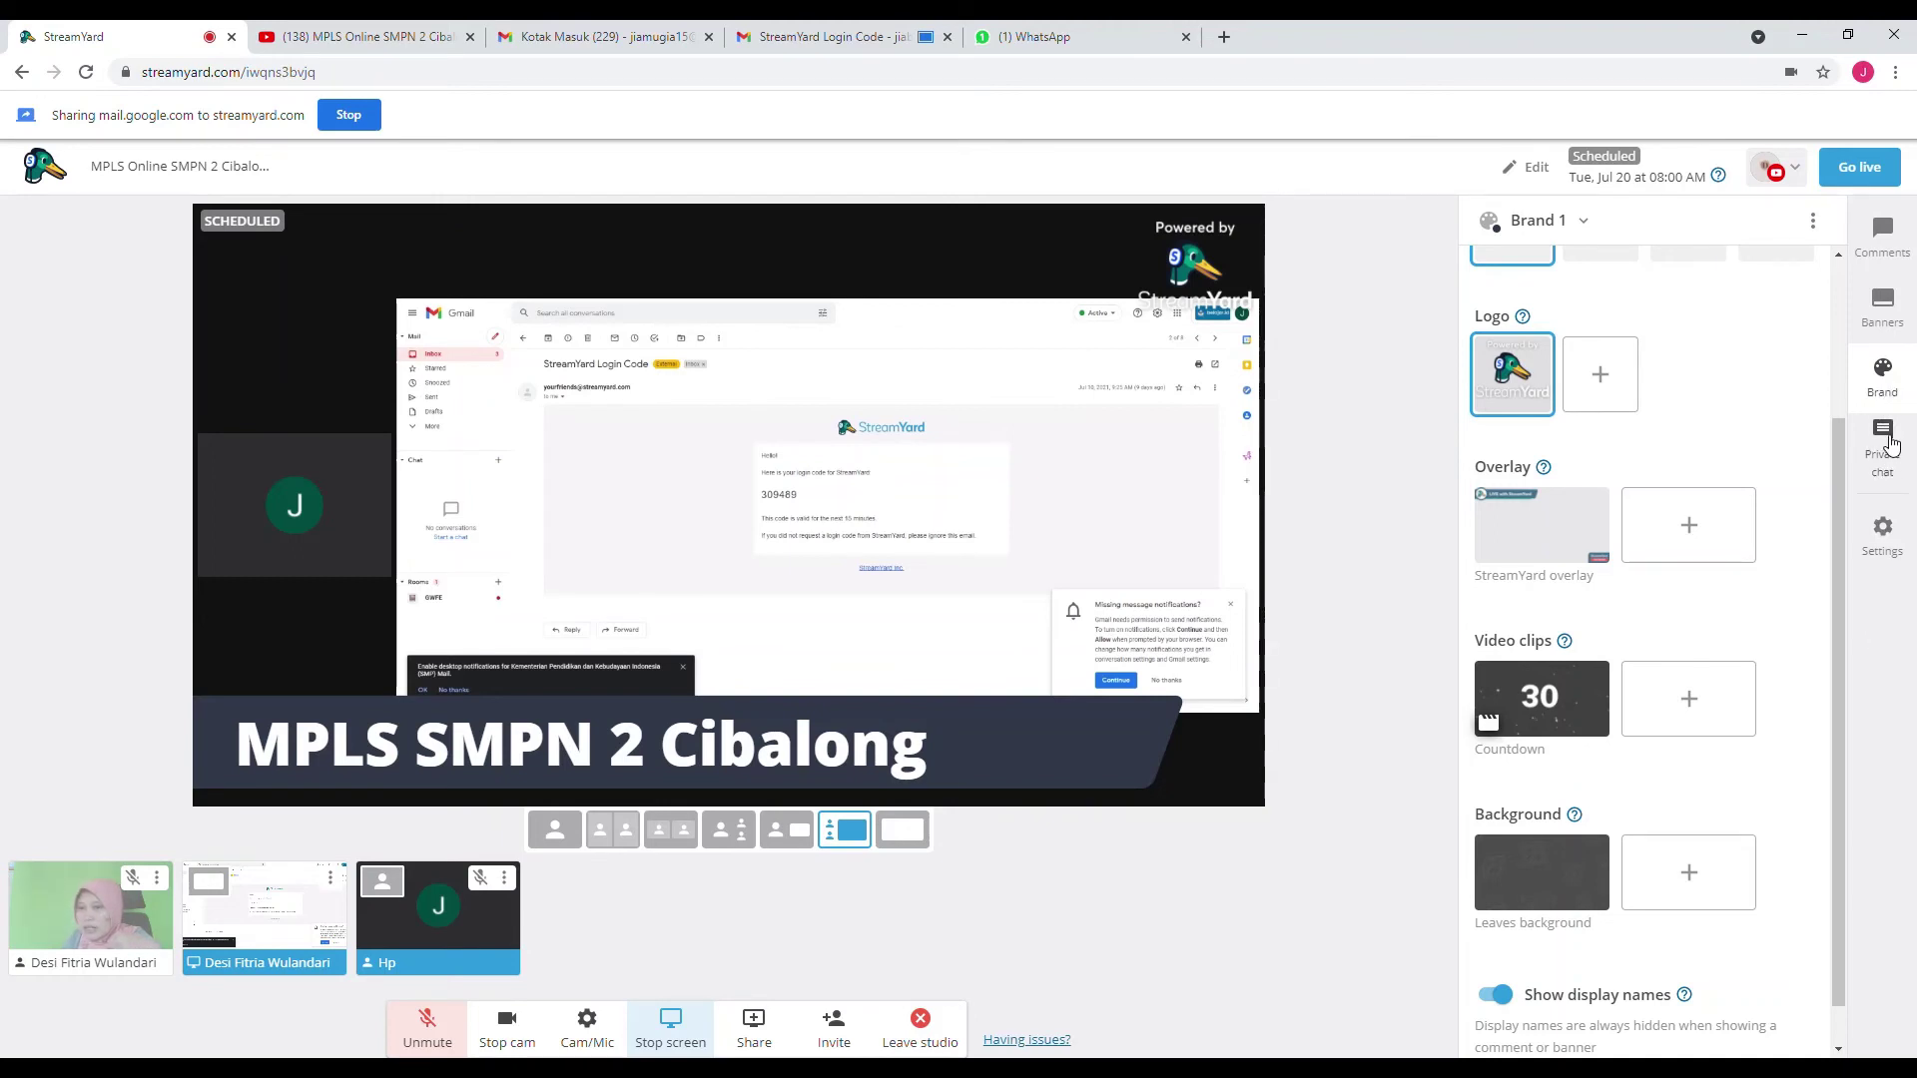
- Look at the private chat and review the General, Camera and Audio settings of the studio
{"action": "left_click", "coordinate": [1886, 439]}
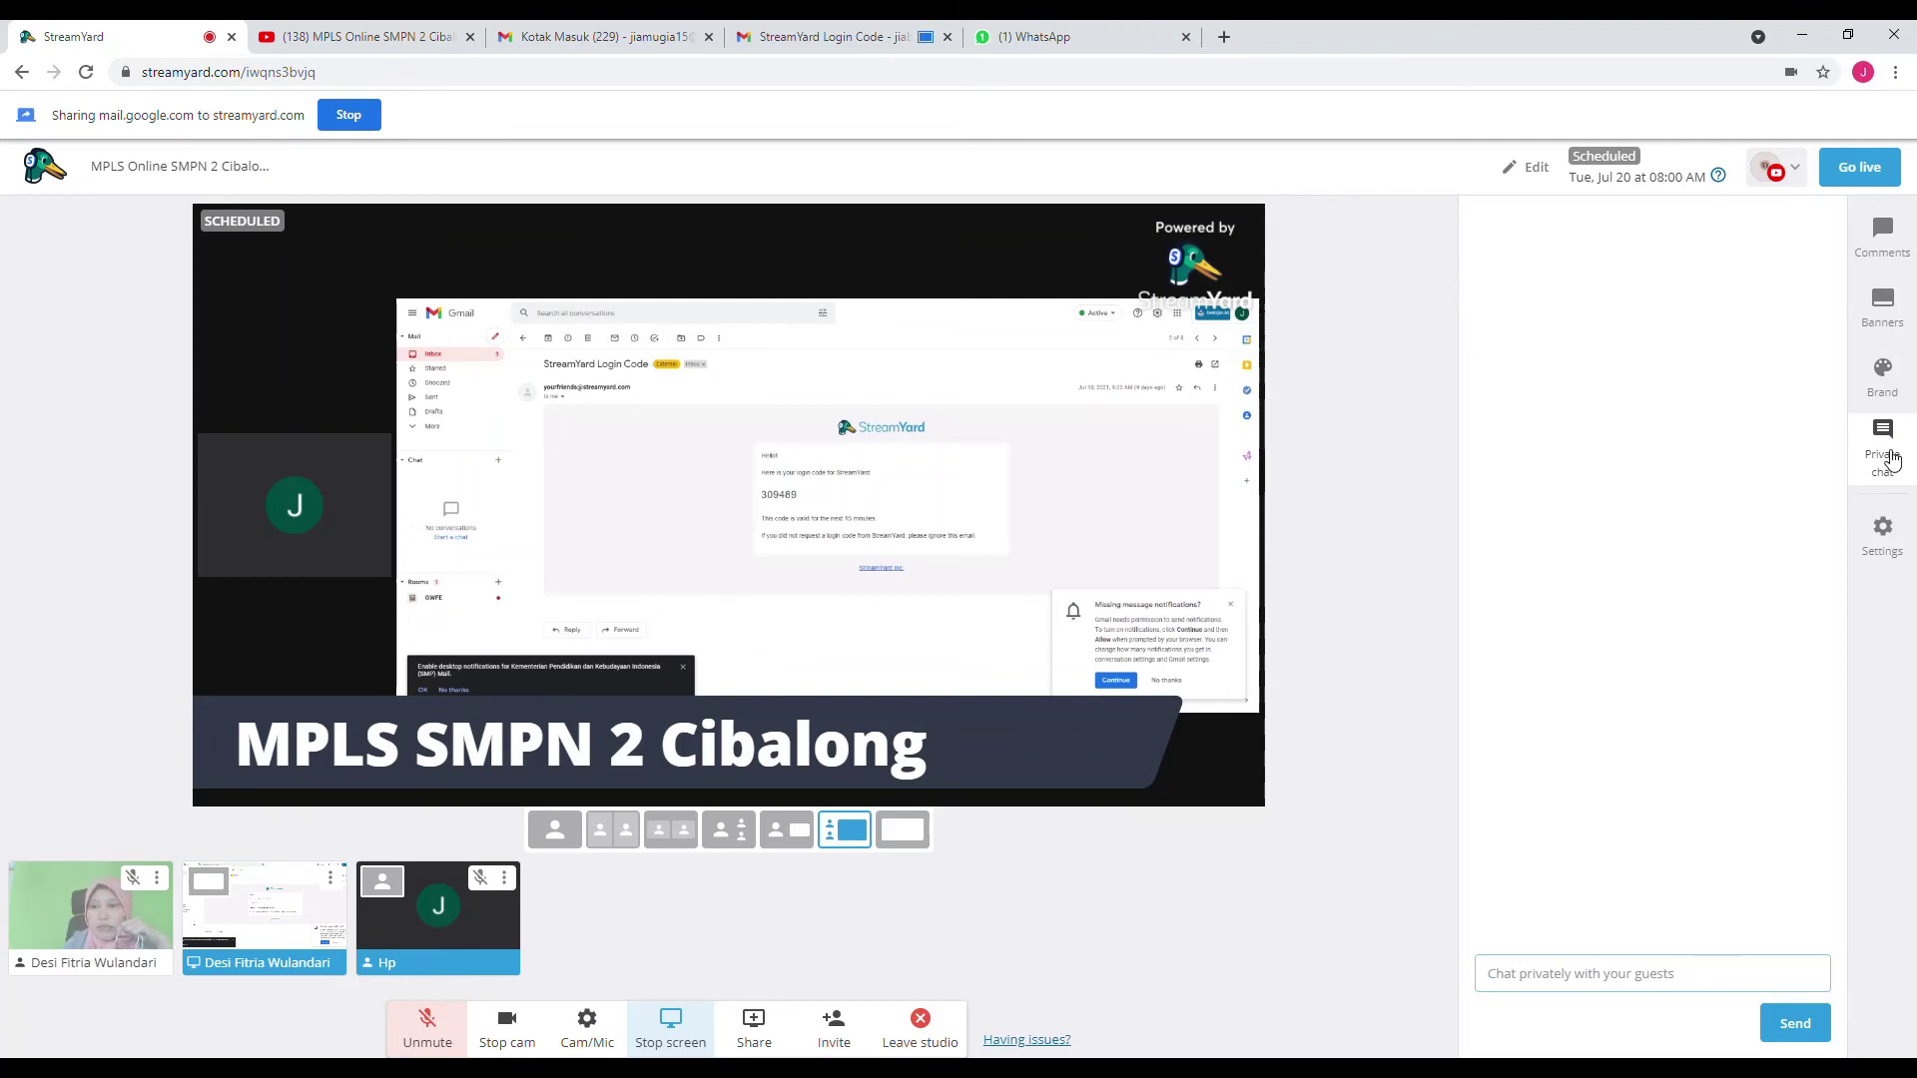
{"action": "left_click", "coordinate": [1883, 541]}
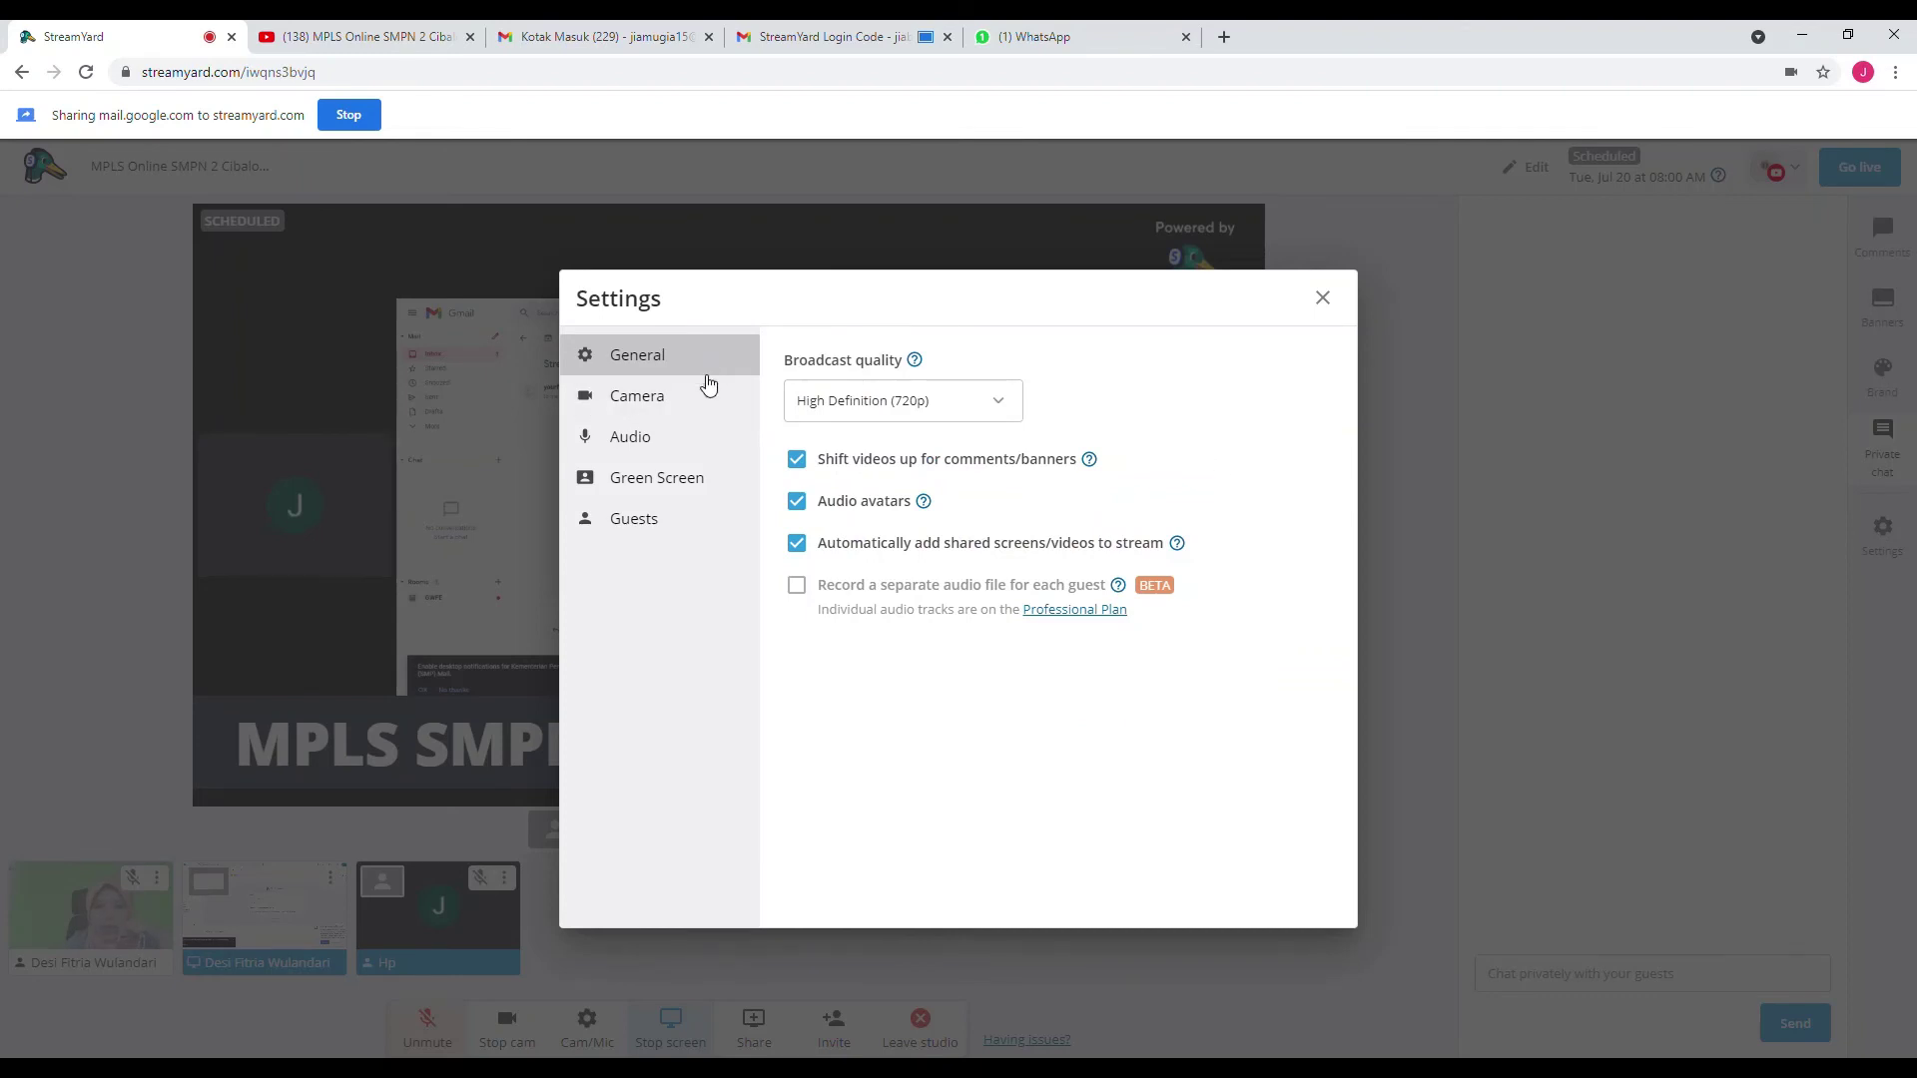
{"action": "left_click", "coordinate": [704, 410]}
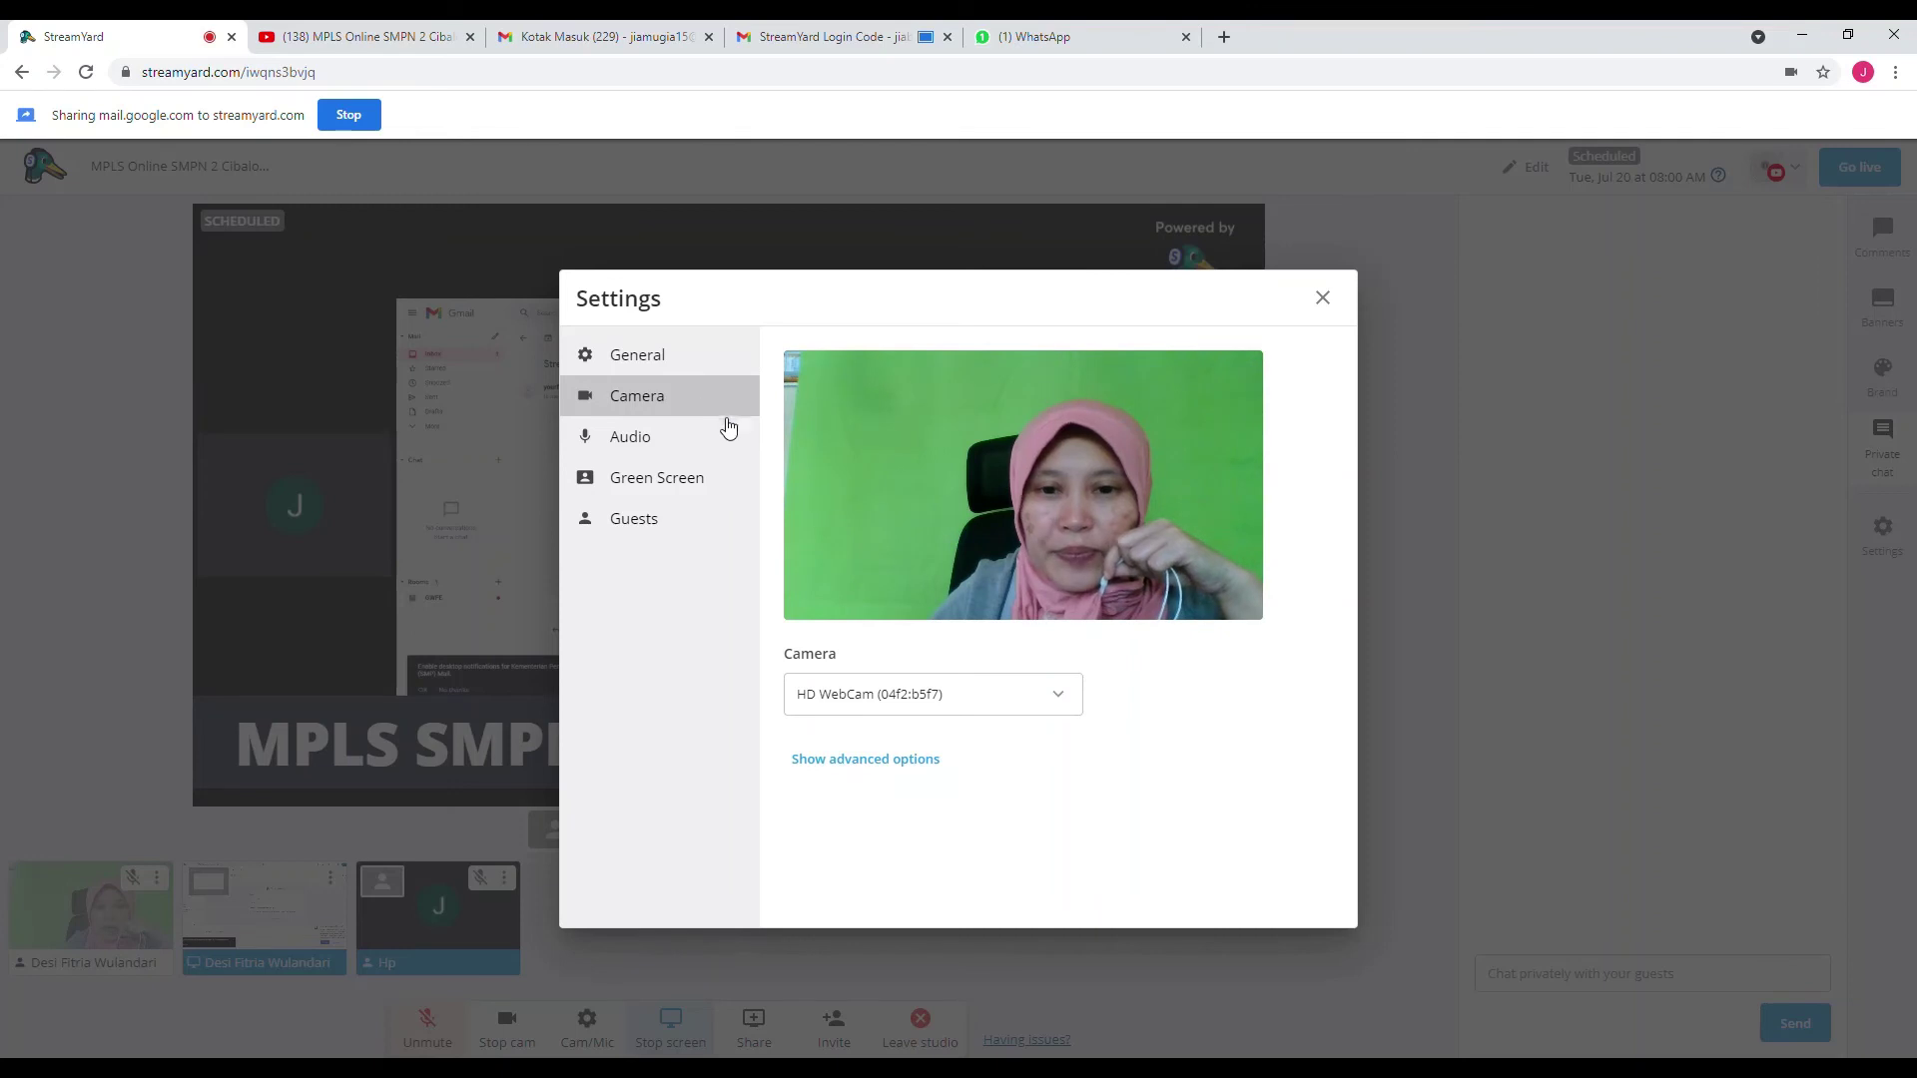
{"action": "left_click", "coordinate": [682, 438]}
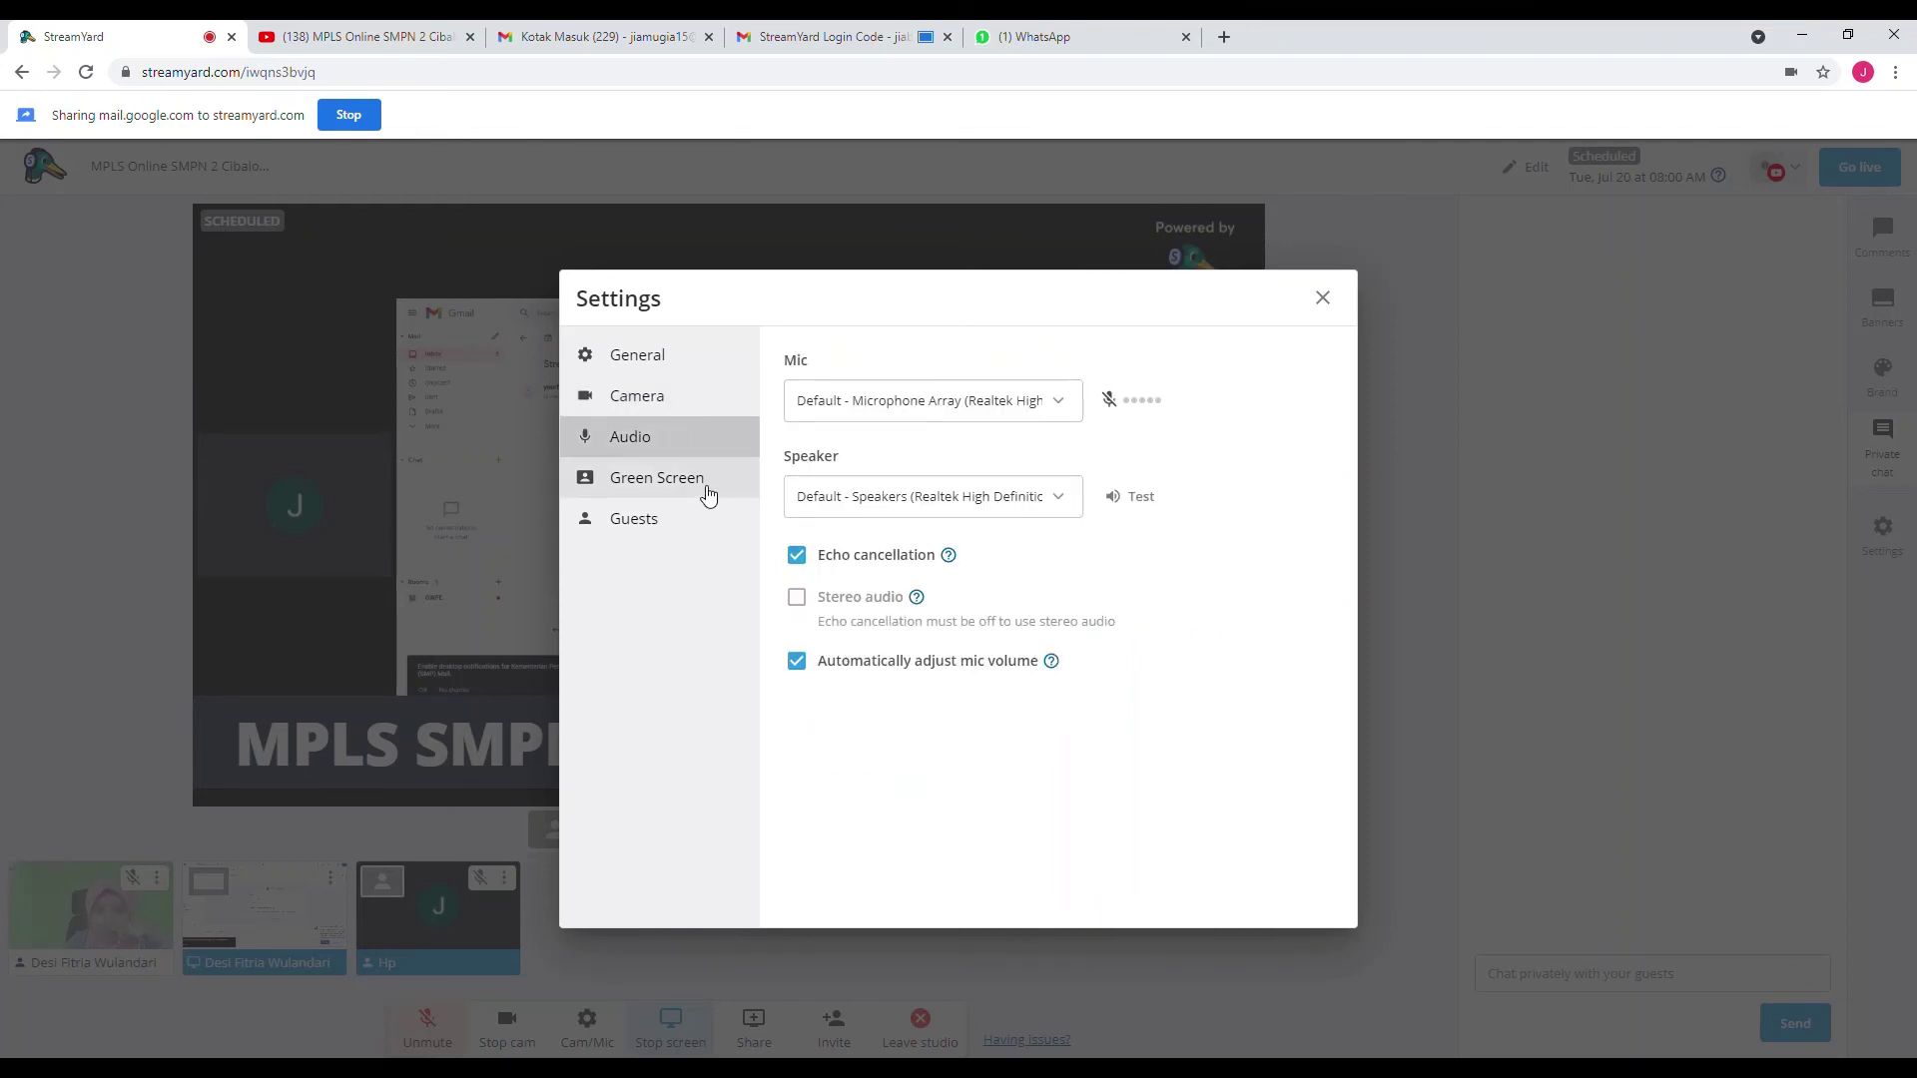
- Turn on the green screen feature, try the brick wall and apply the living room virtual background
{"action": "left_click", "coordinate": [708, 494]}
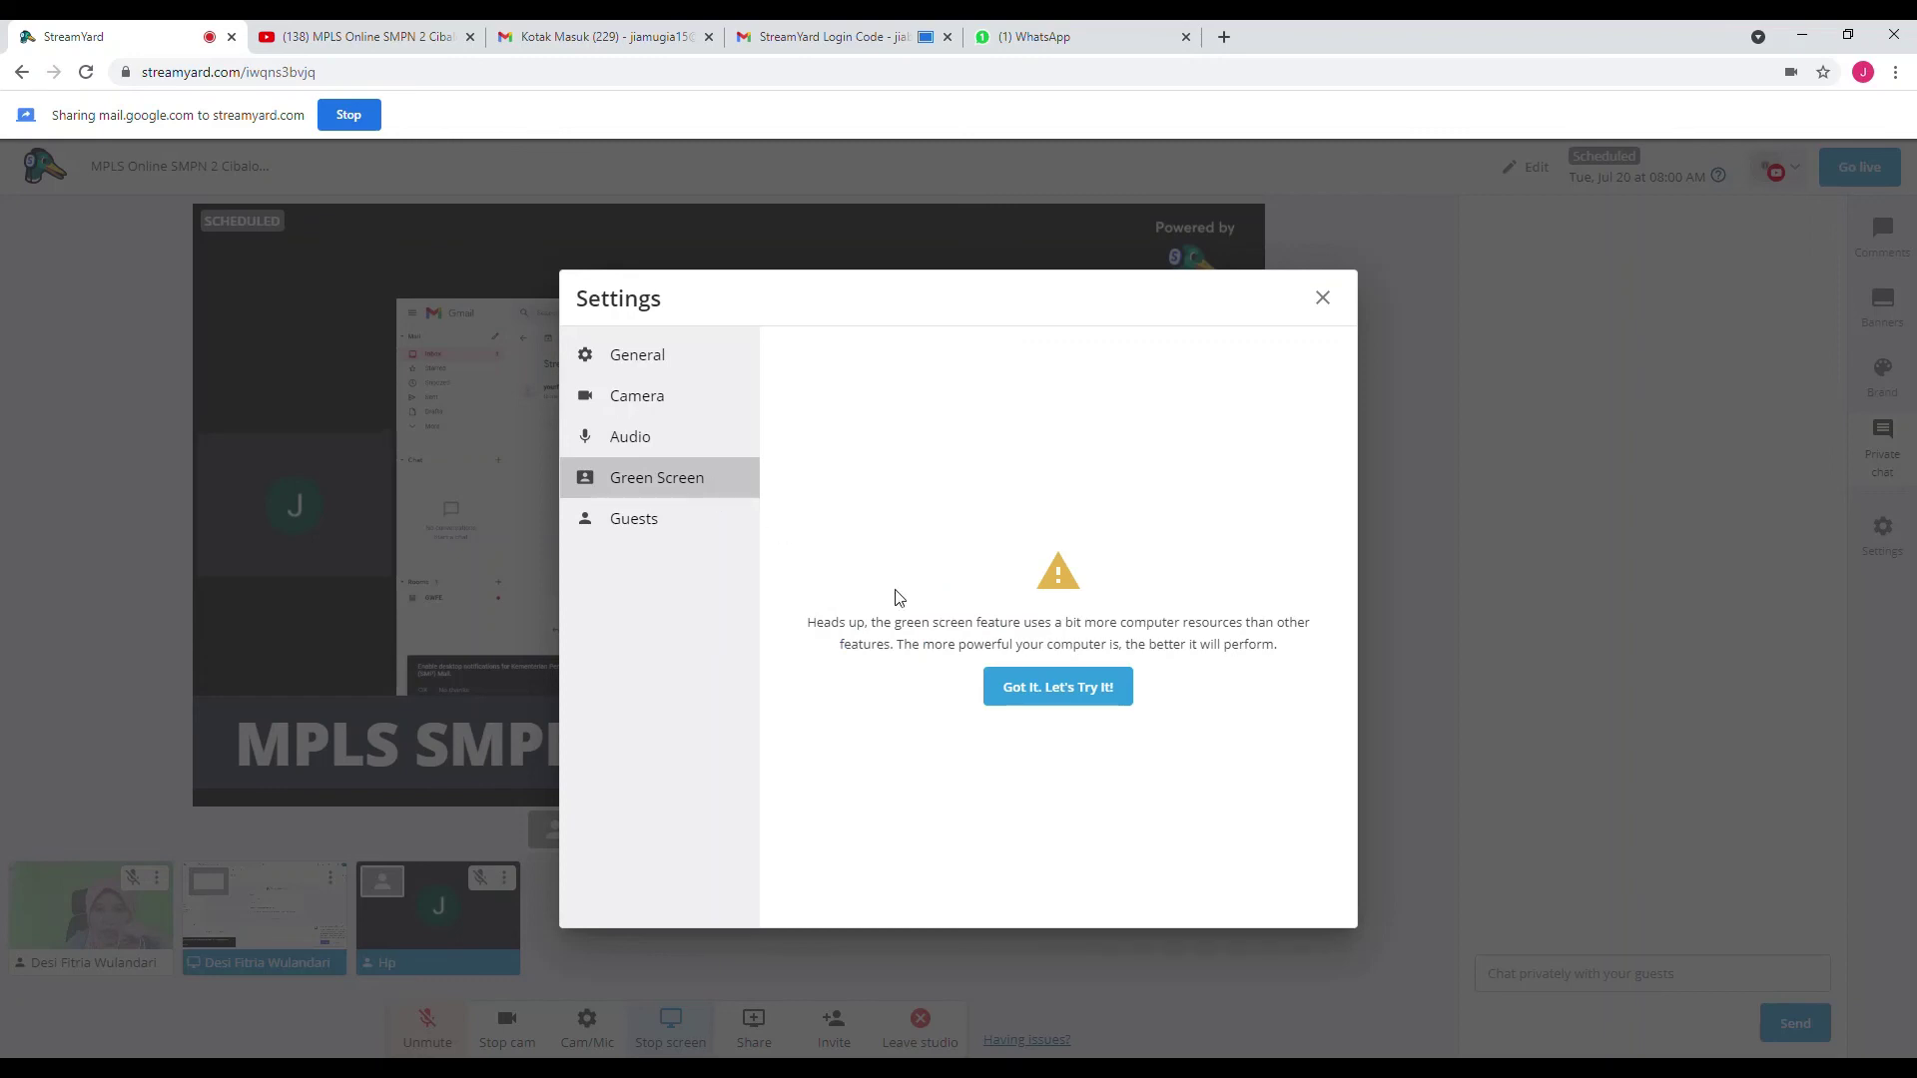
{"action": "left_click", "coordinate": [1027, 696]}
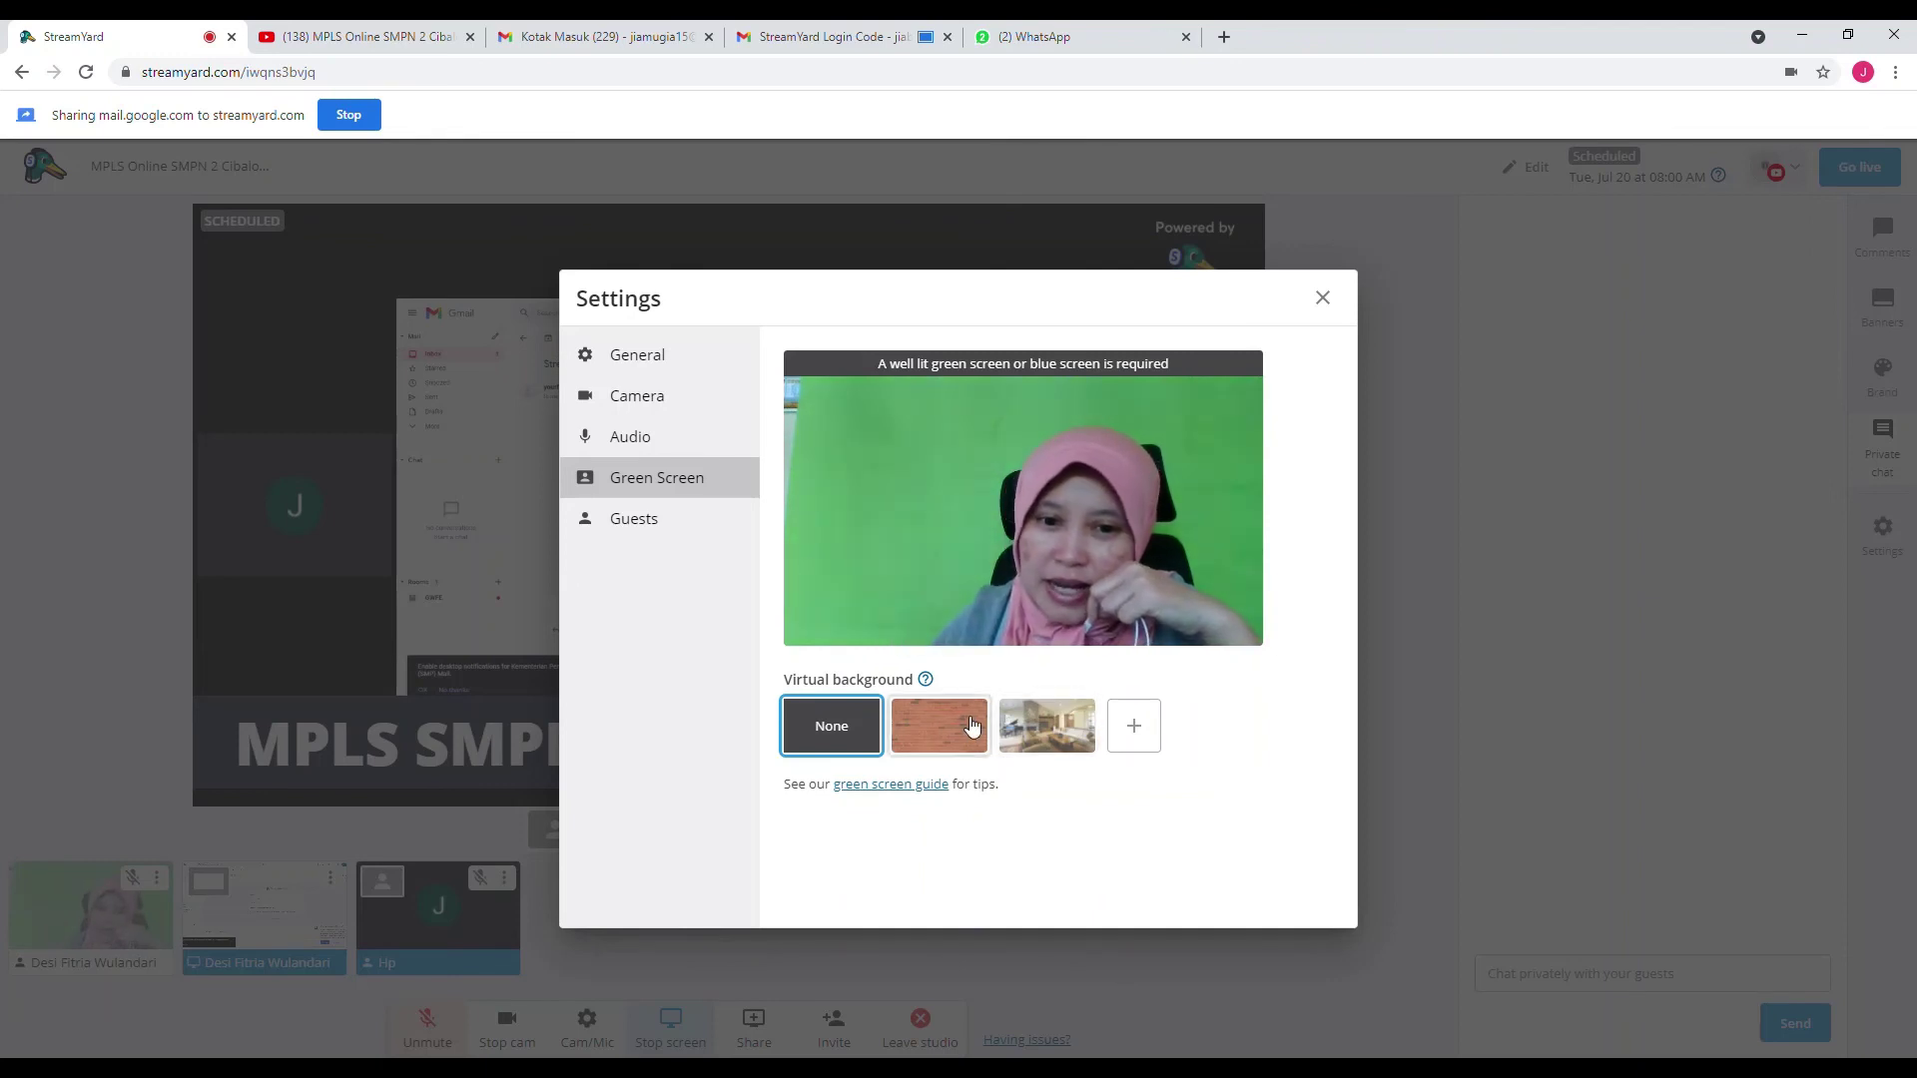
{"action": "left_click", "coordinate": [940, 728]}
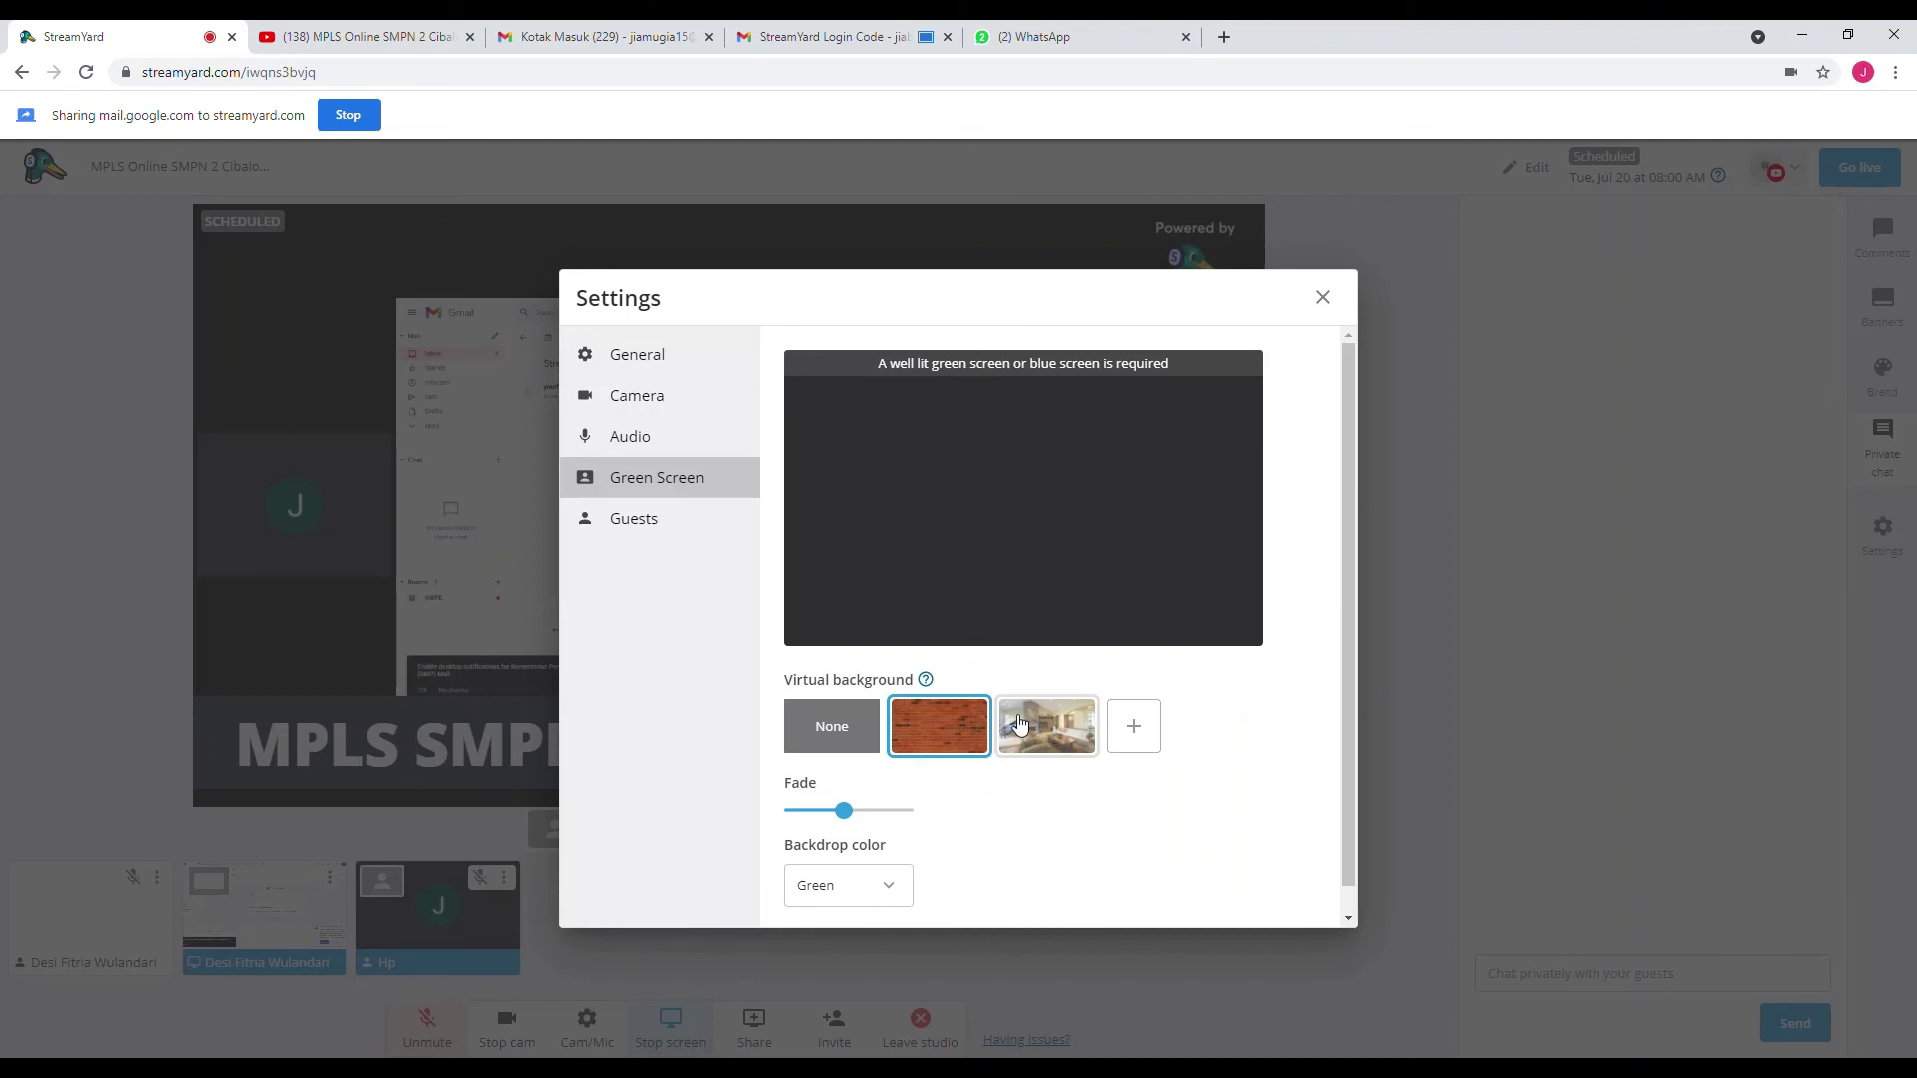
{"action": "left_click", "coordinate": [1079, 737]}
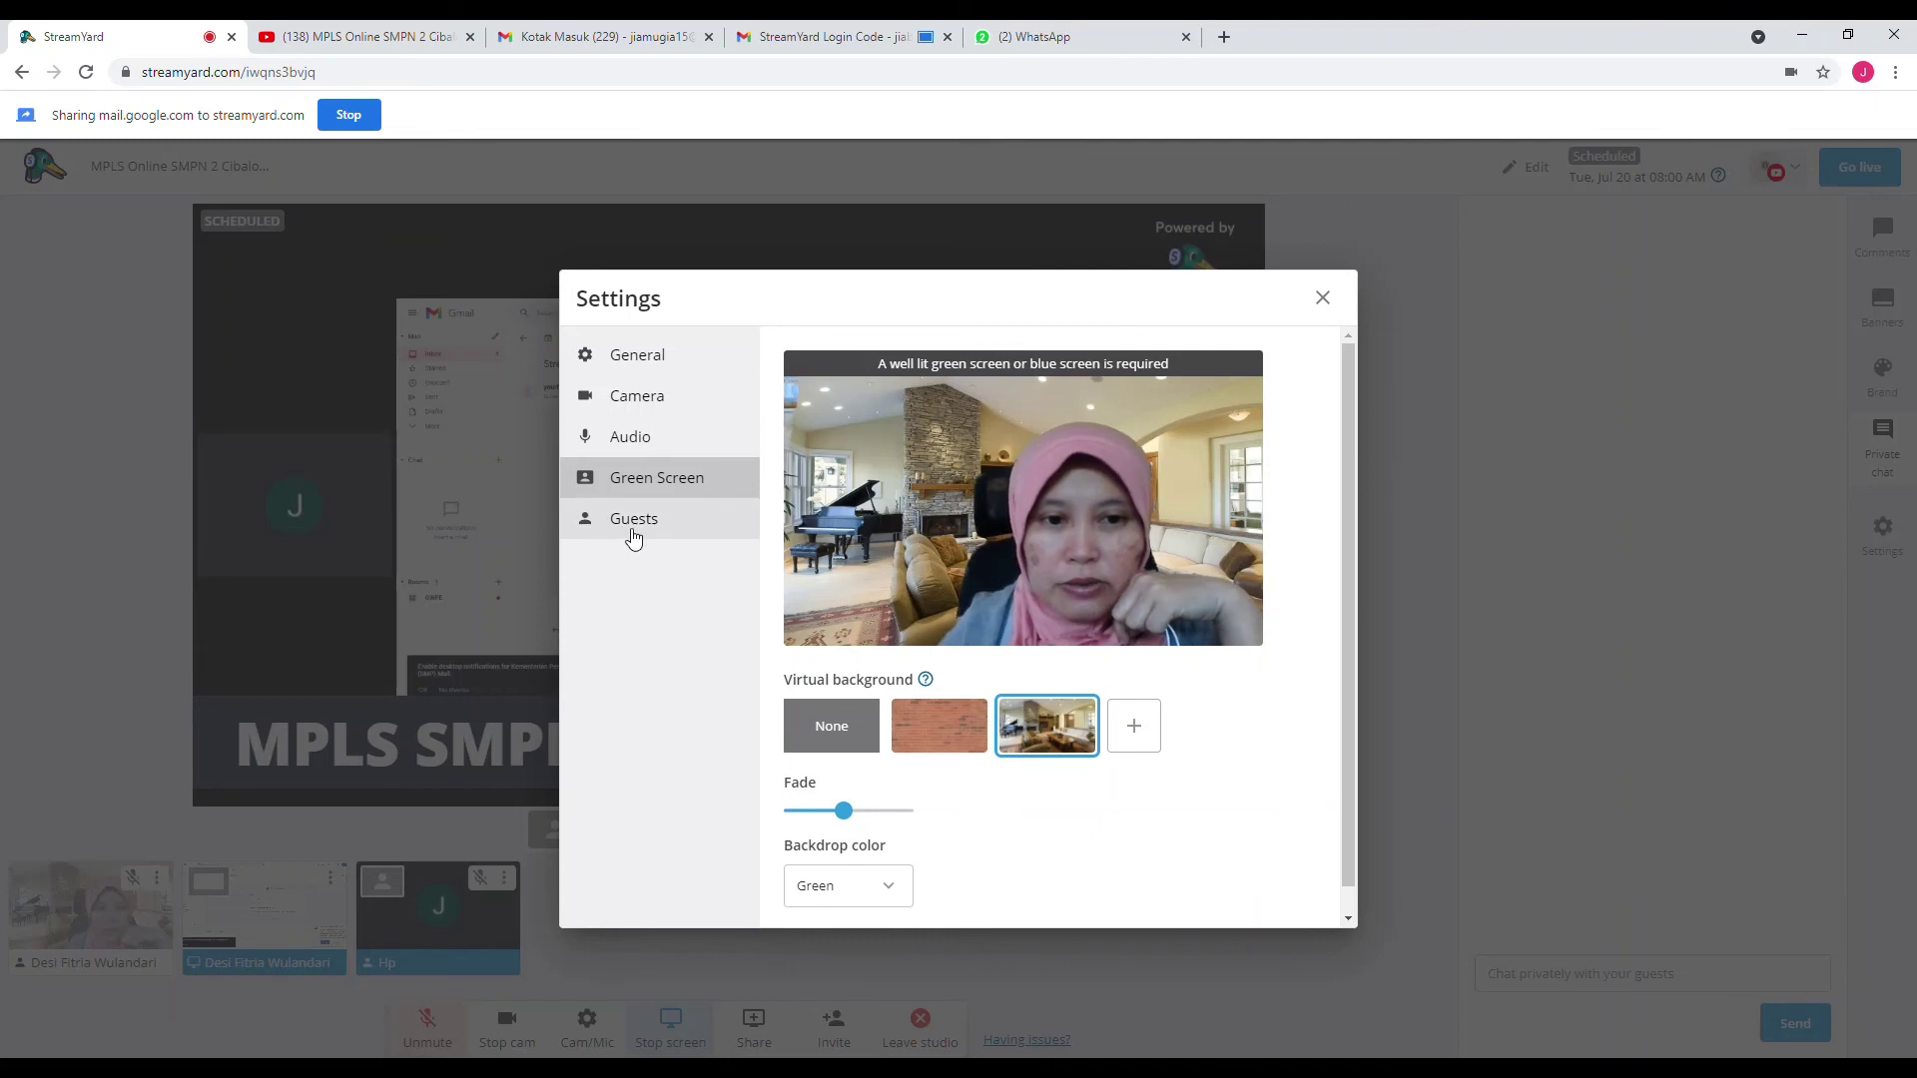
- Review the guest settings, close the settings and stop sharing the Gmail tab
{"action": "left_click", "coordinate": [633, 521]}
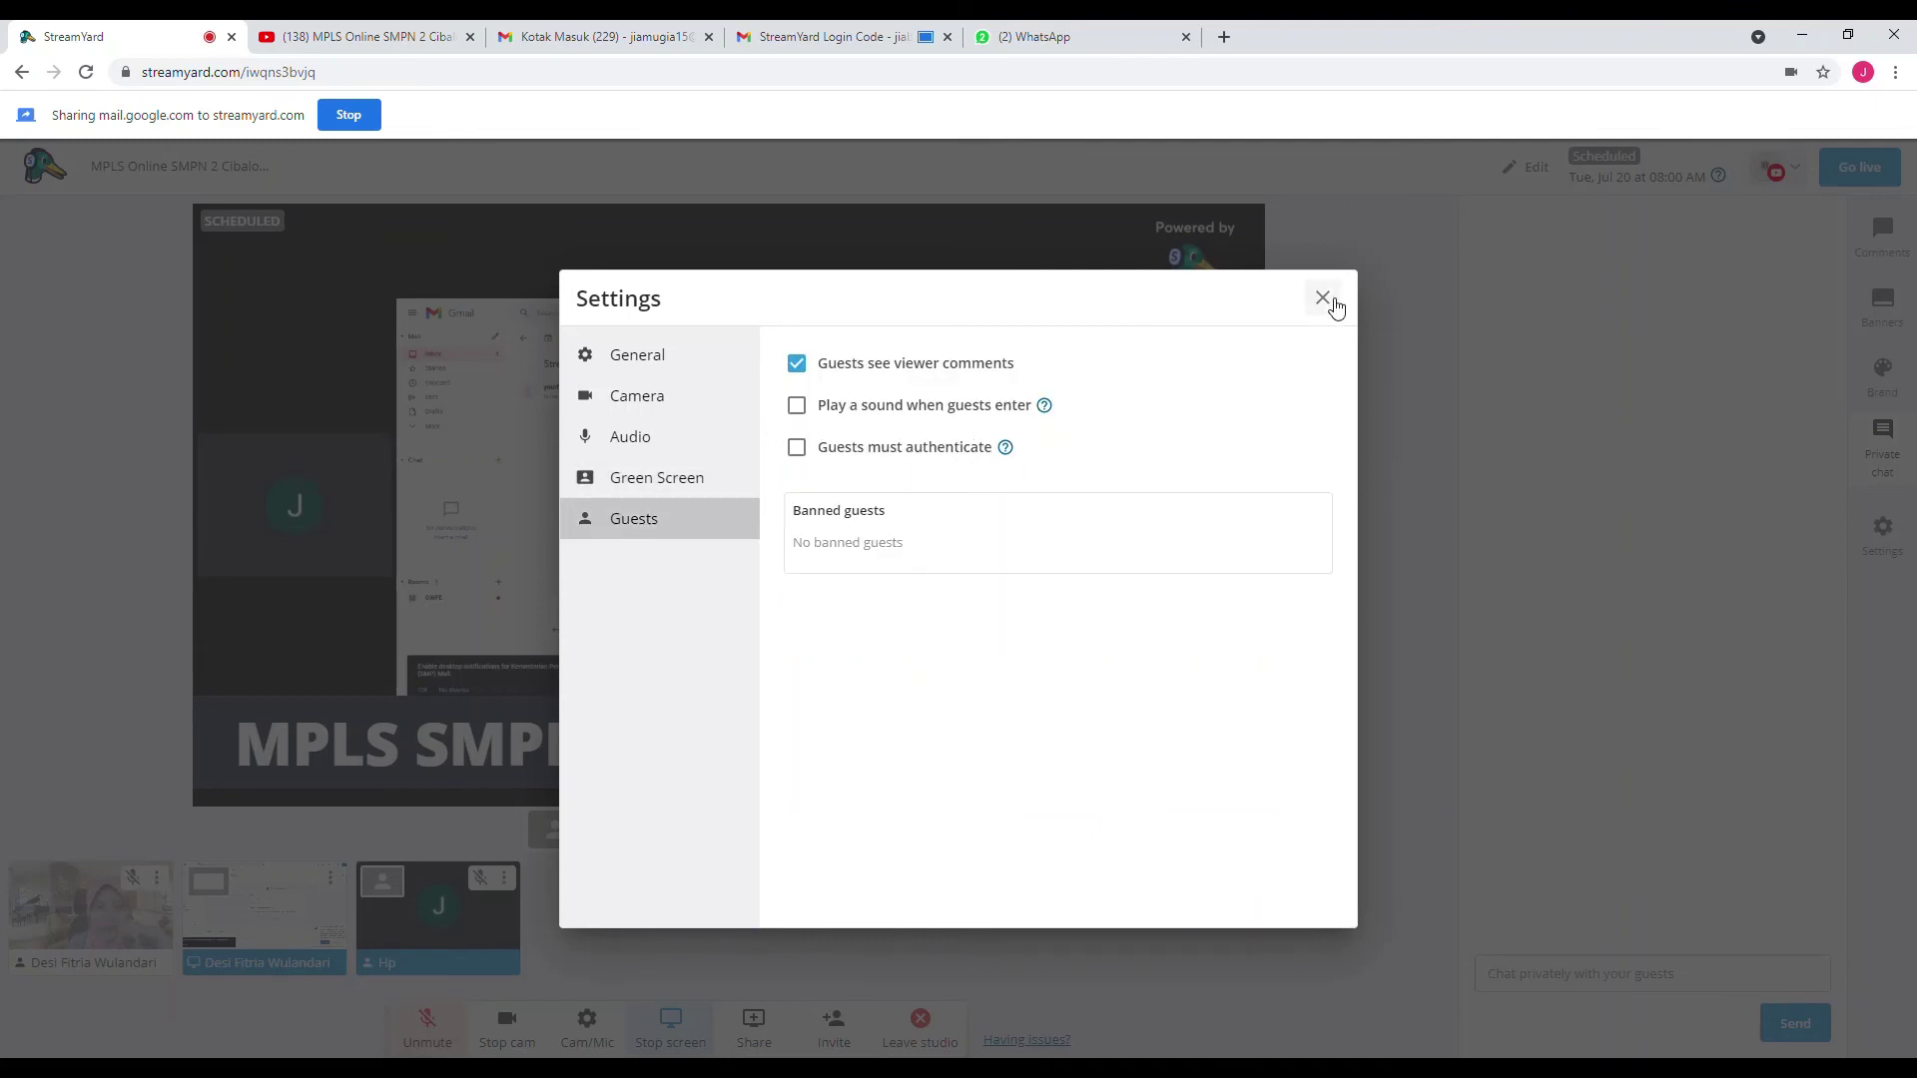
{"action": "left_click", "coordinate": [1325, 298]}
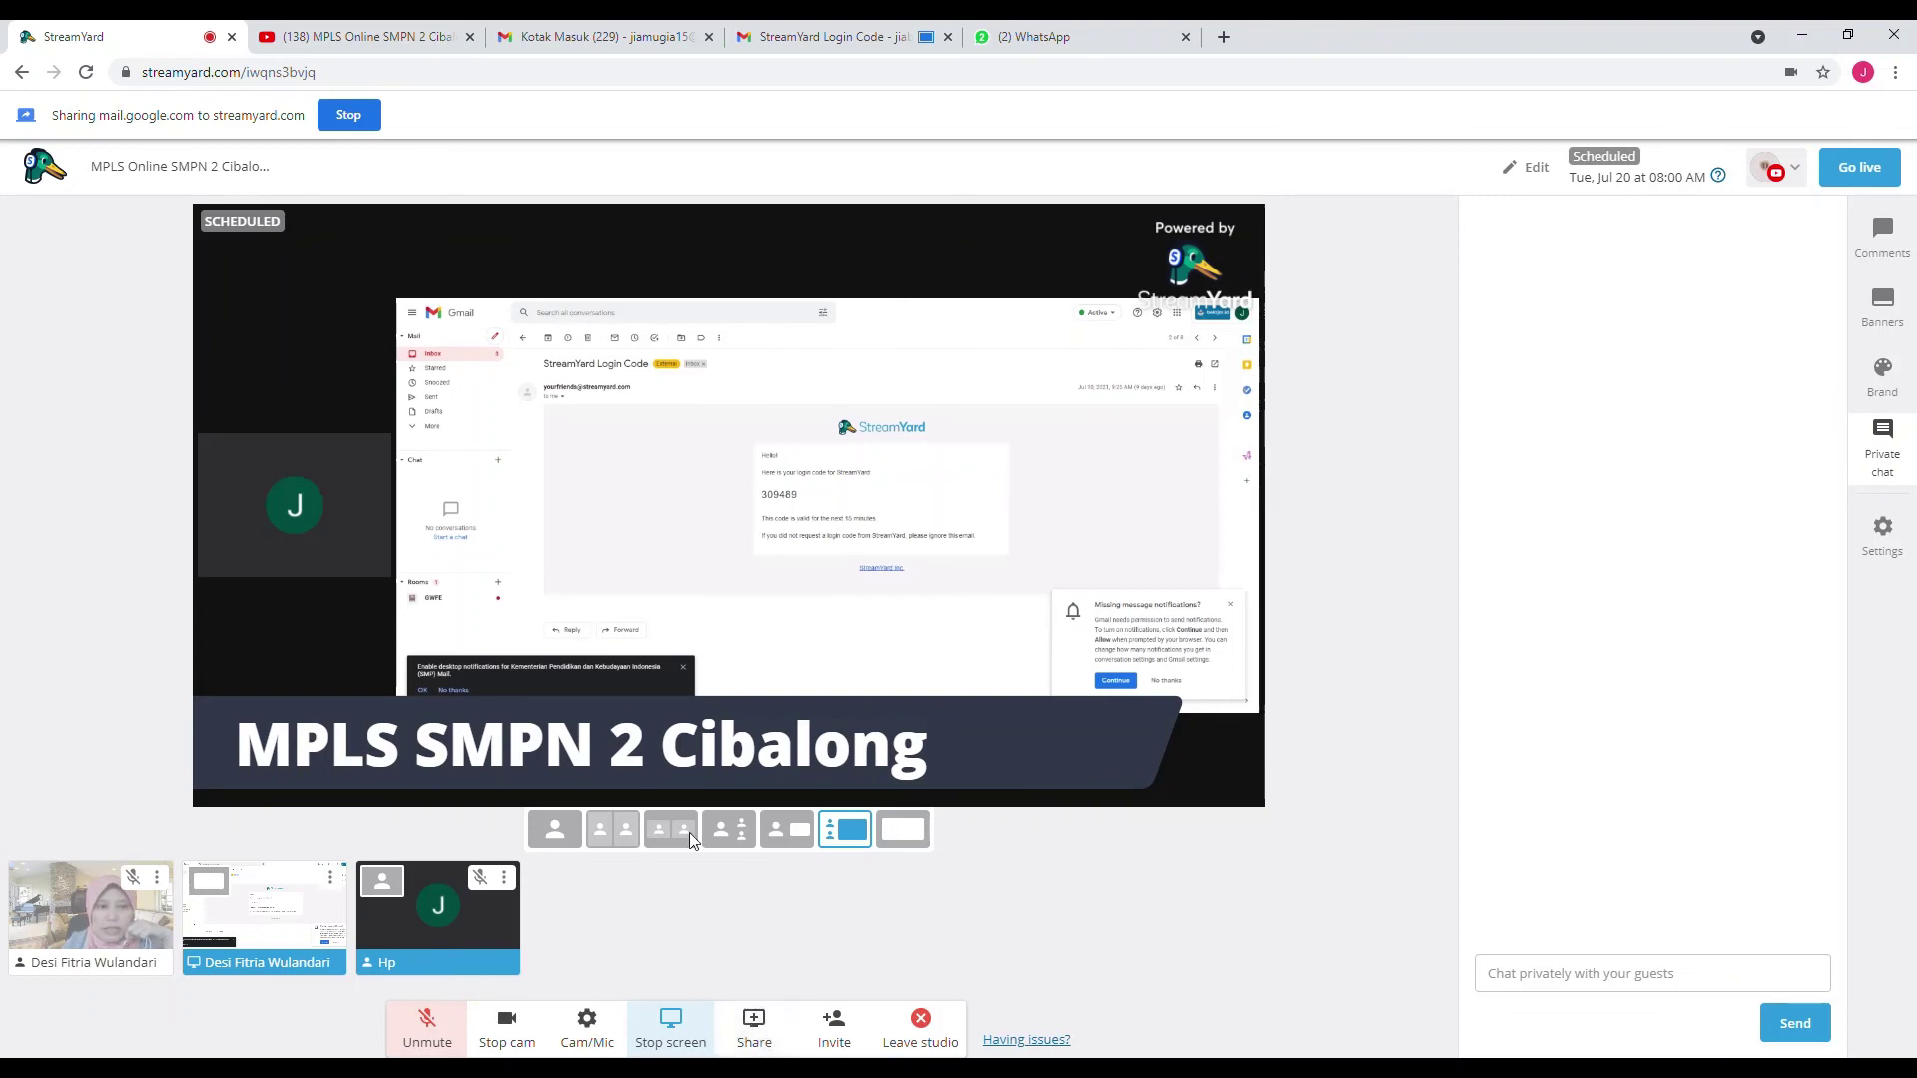
{"action": "left_click", "coordinate": [359, 121]}
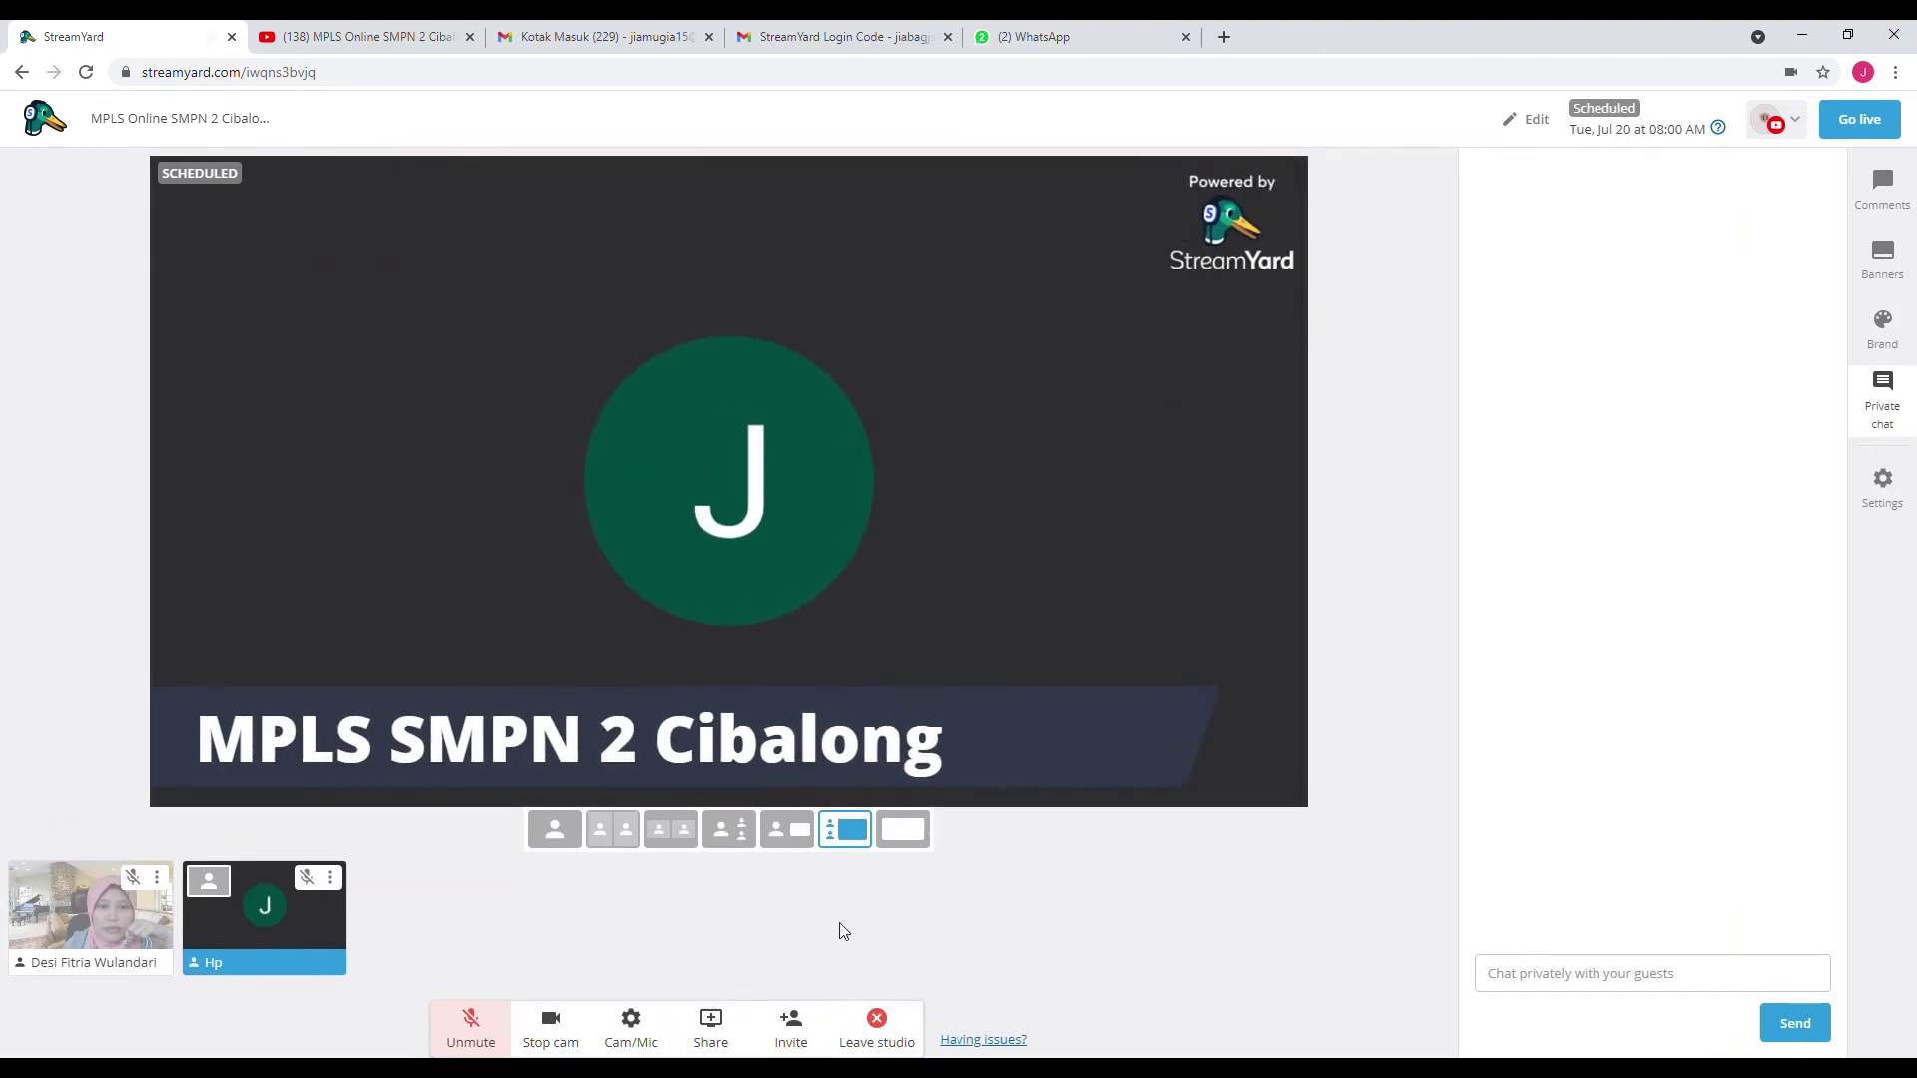
- Share the browser tab with the MPLS Online SMPN 2 Cibalong YouTube page without audio, then return to the StreamYard studio
{"action": "left_click", "coordinate": [719, 1041]}
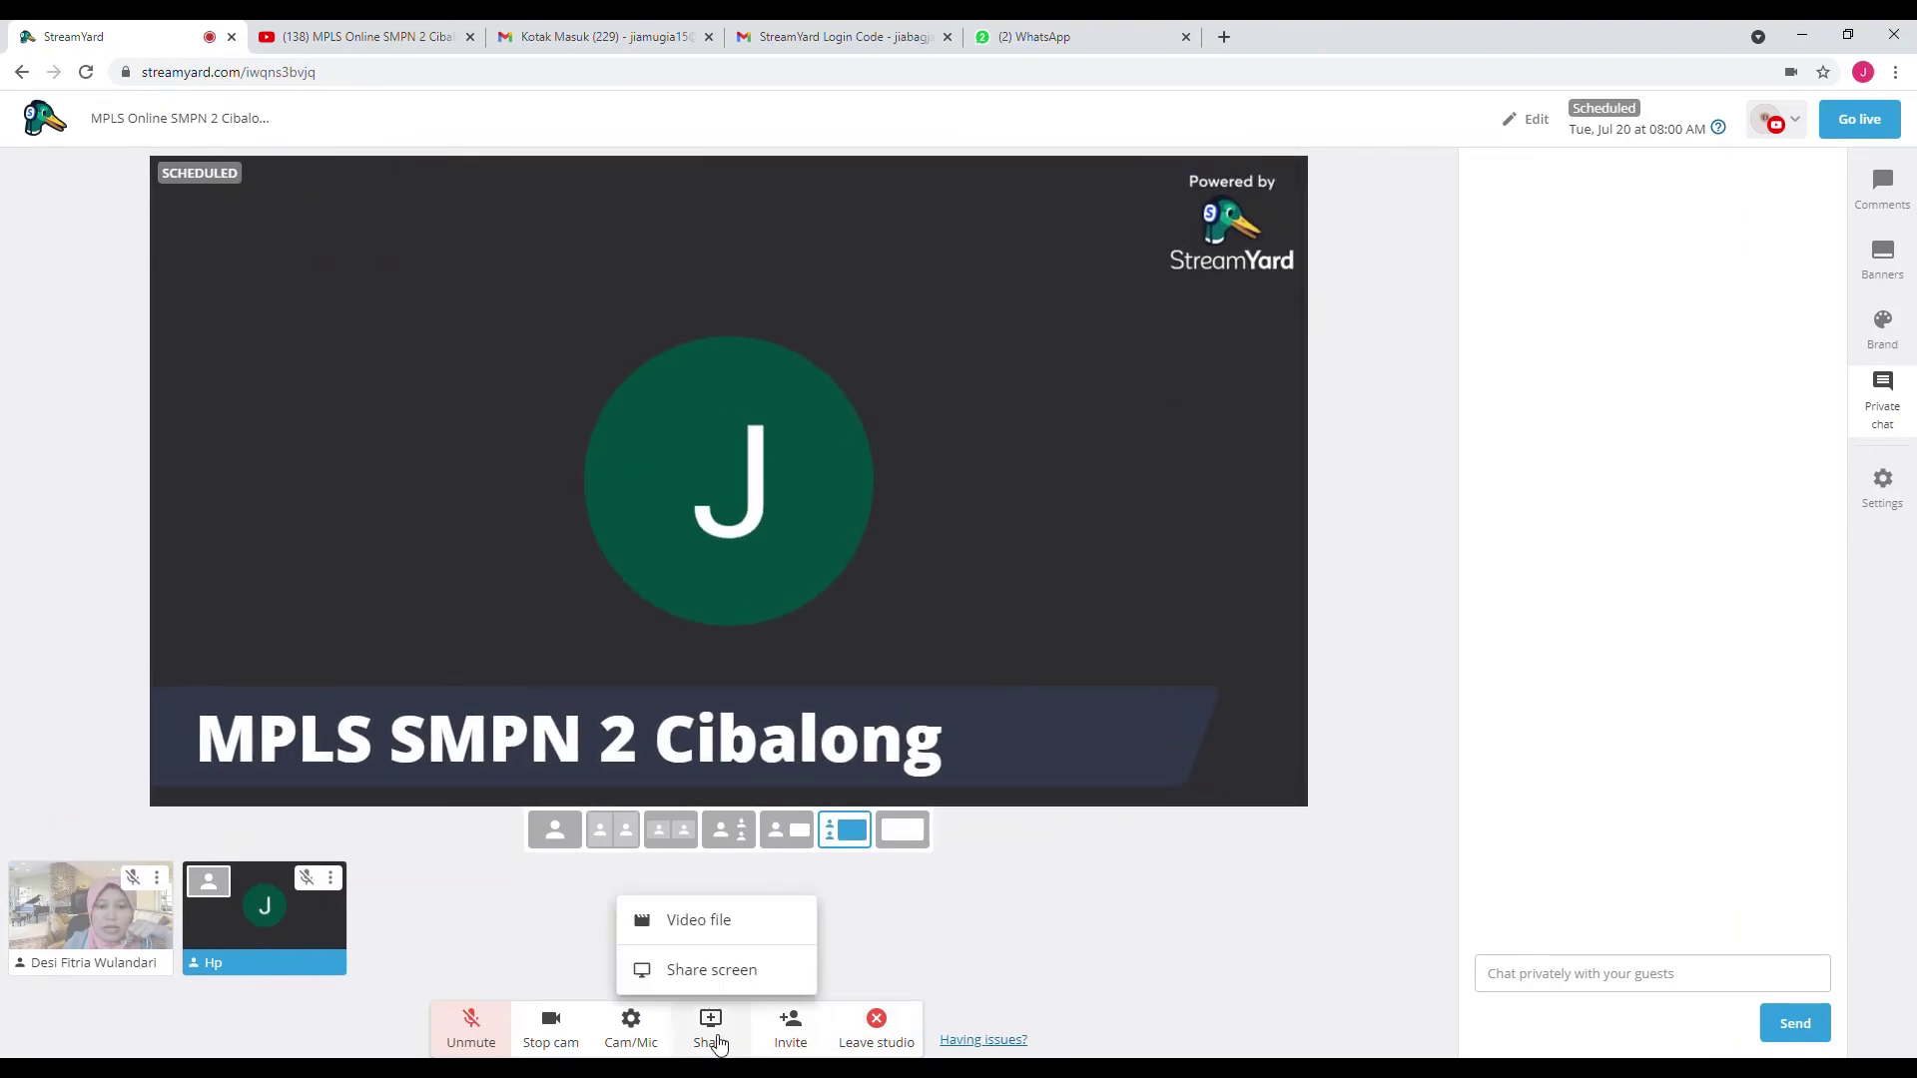
{"action": "left_click", "coordinate": [725, 970]}
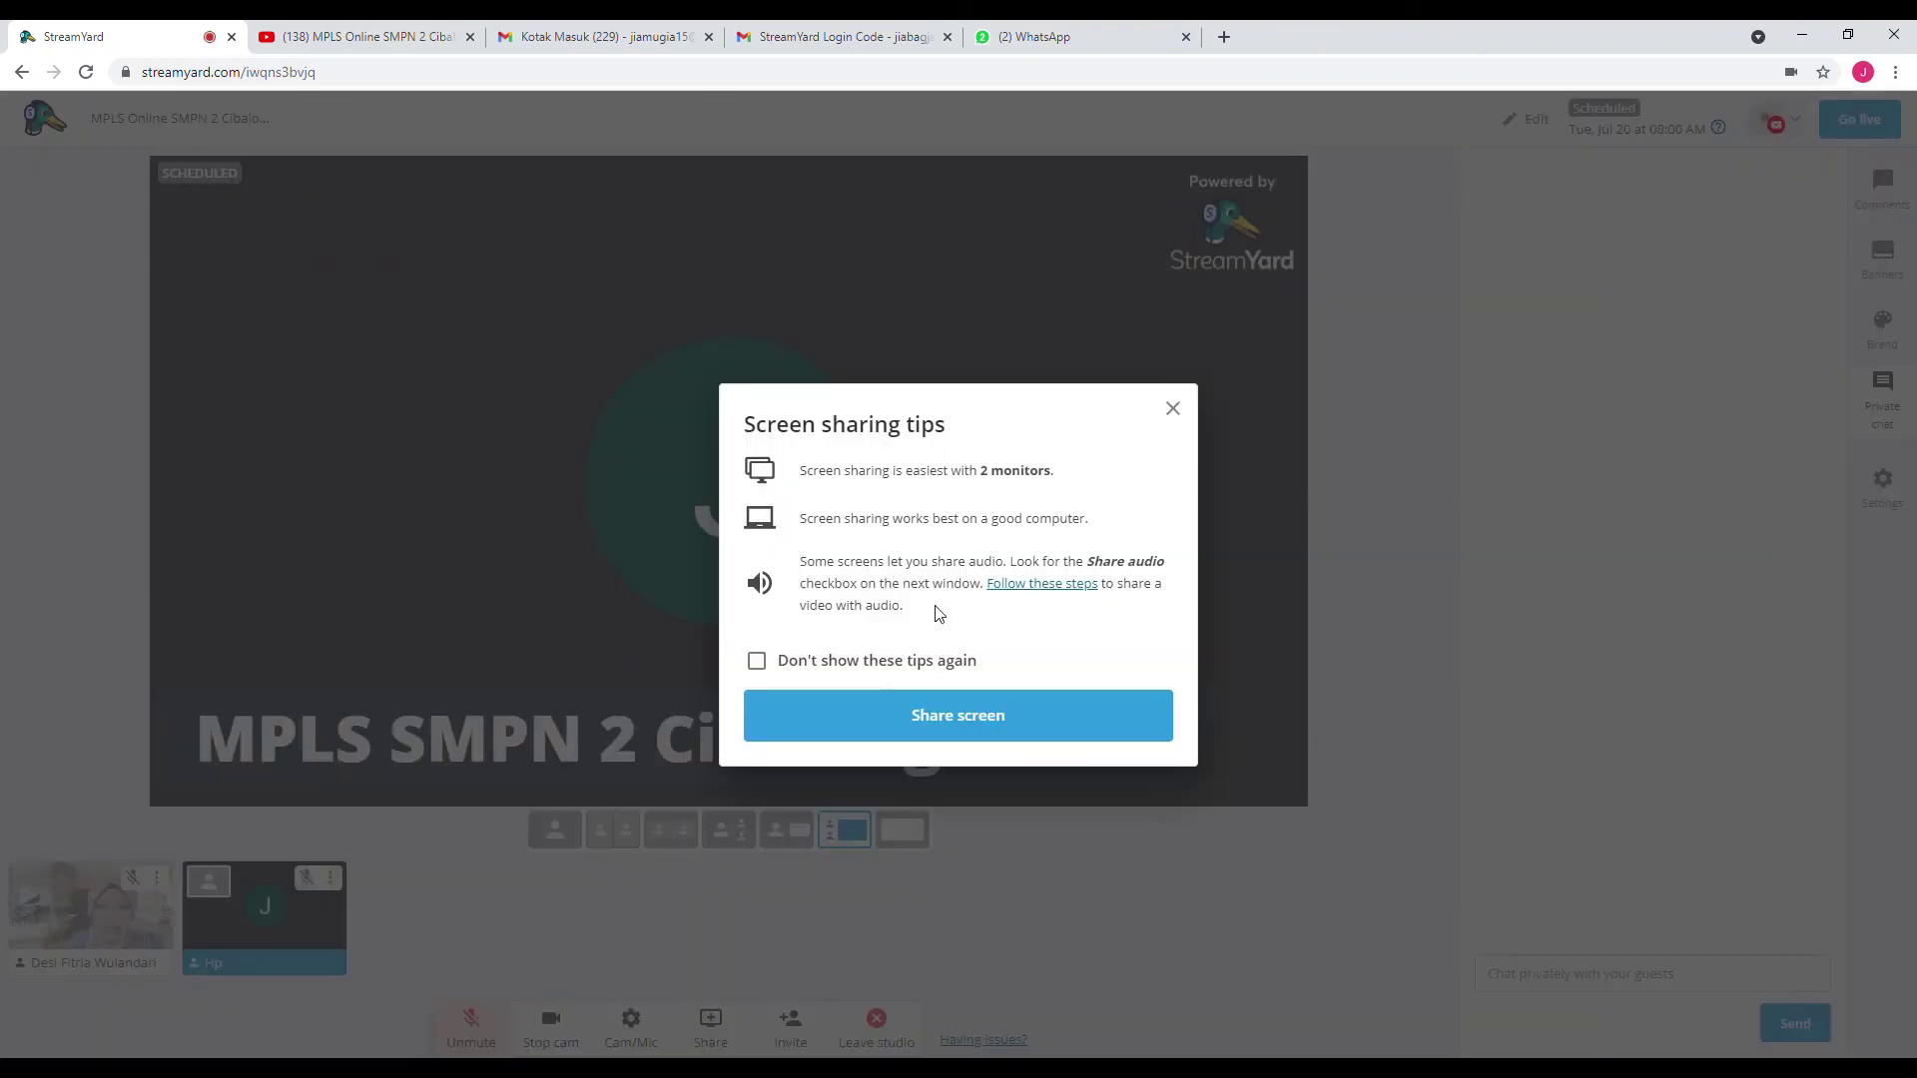
{"action": "left_click", "coordinate": [916, 730]}
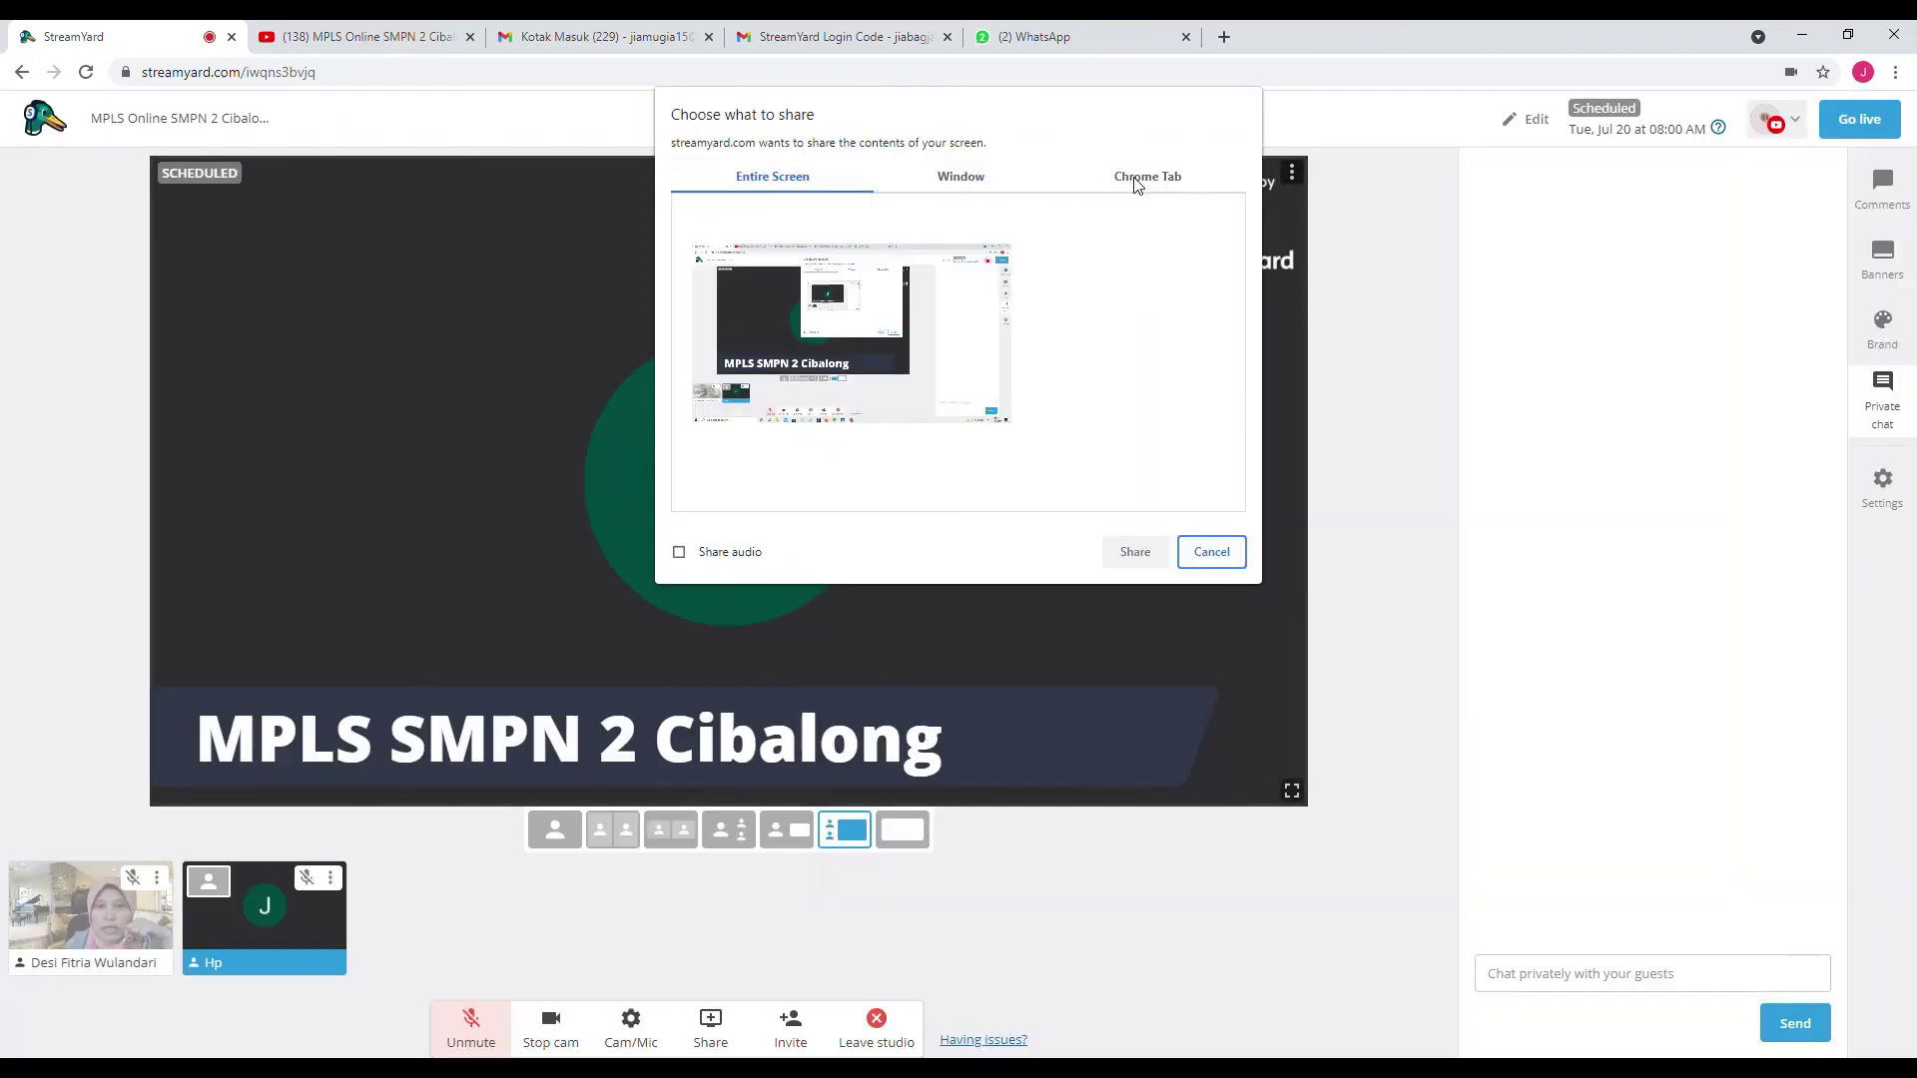
{"action": "left_click", "coordinate": [1156, 182]}
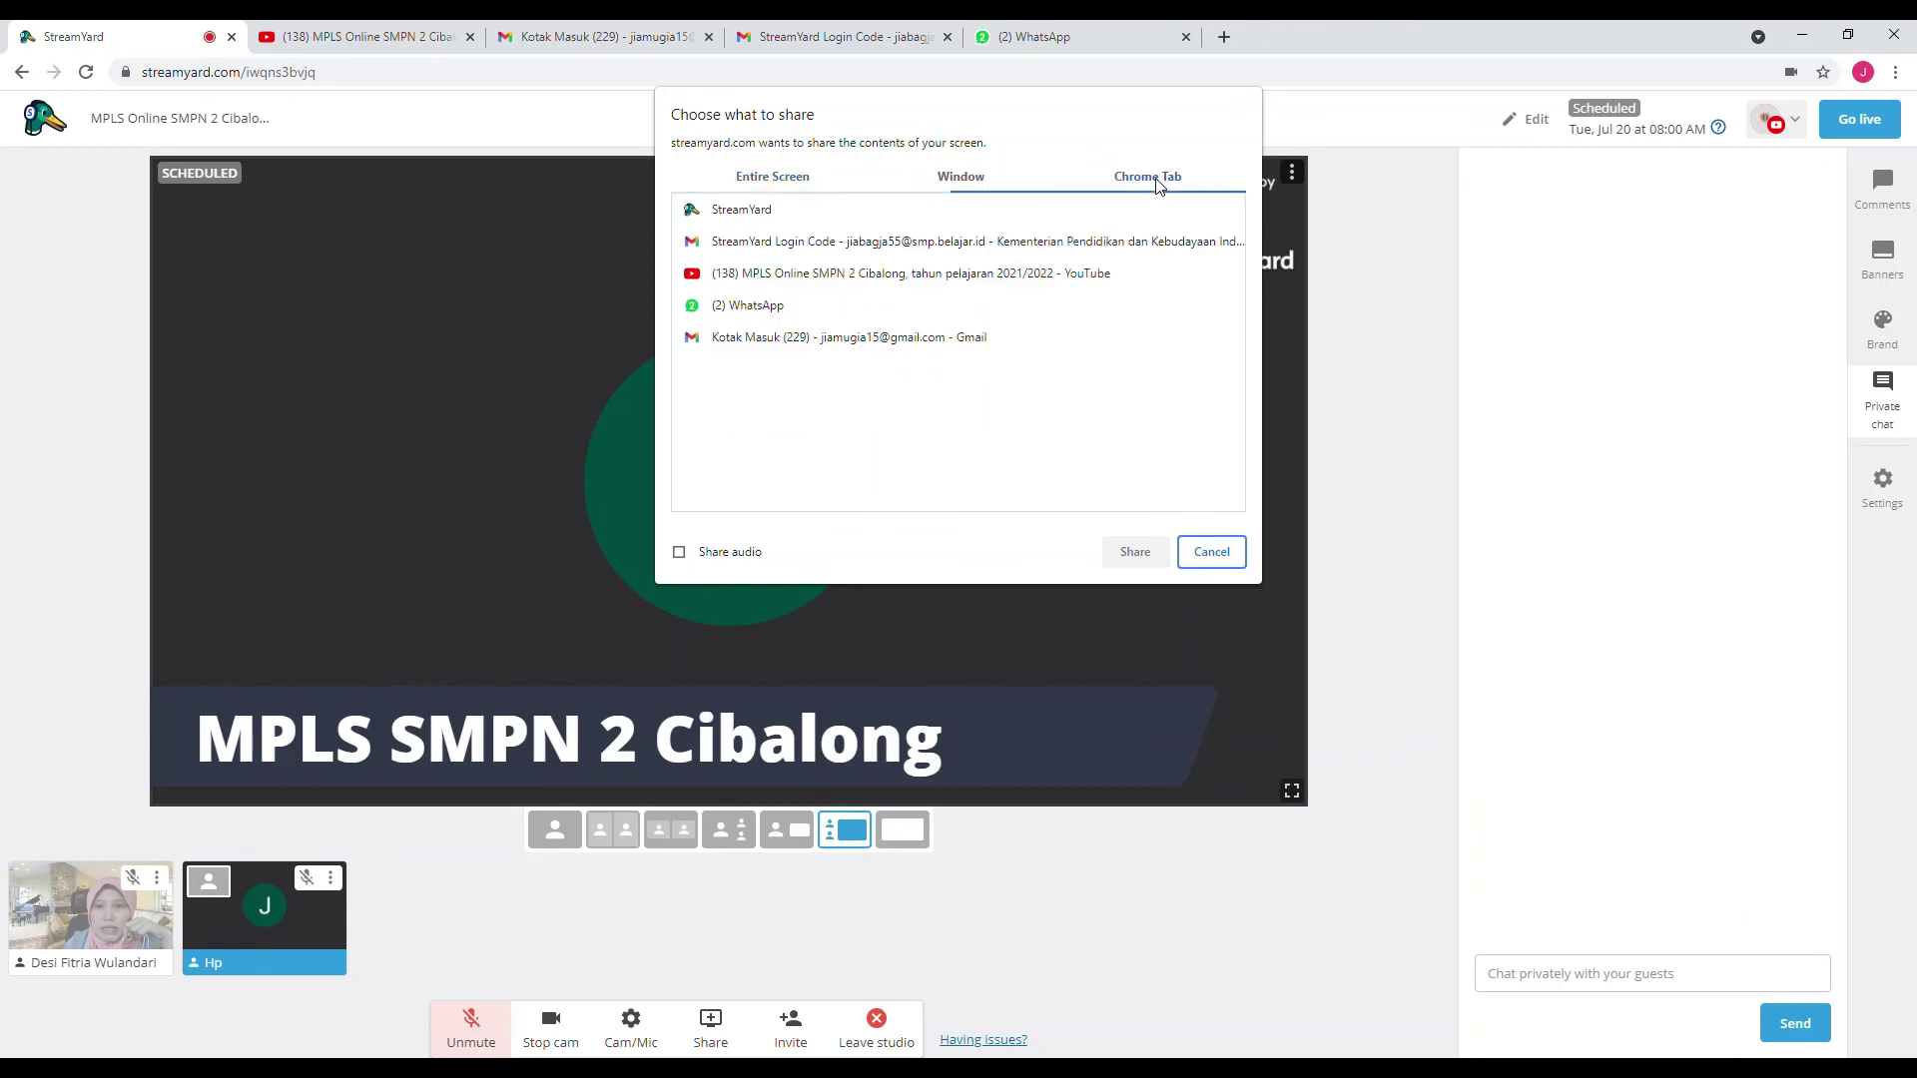
{"action": "left_click", "coordinate": [768, 274]}
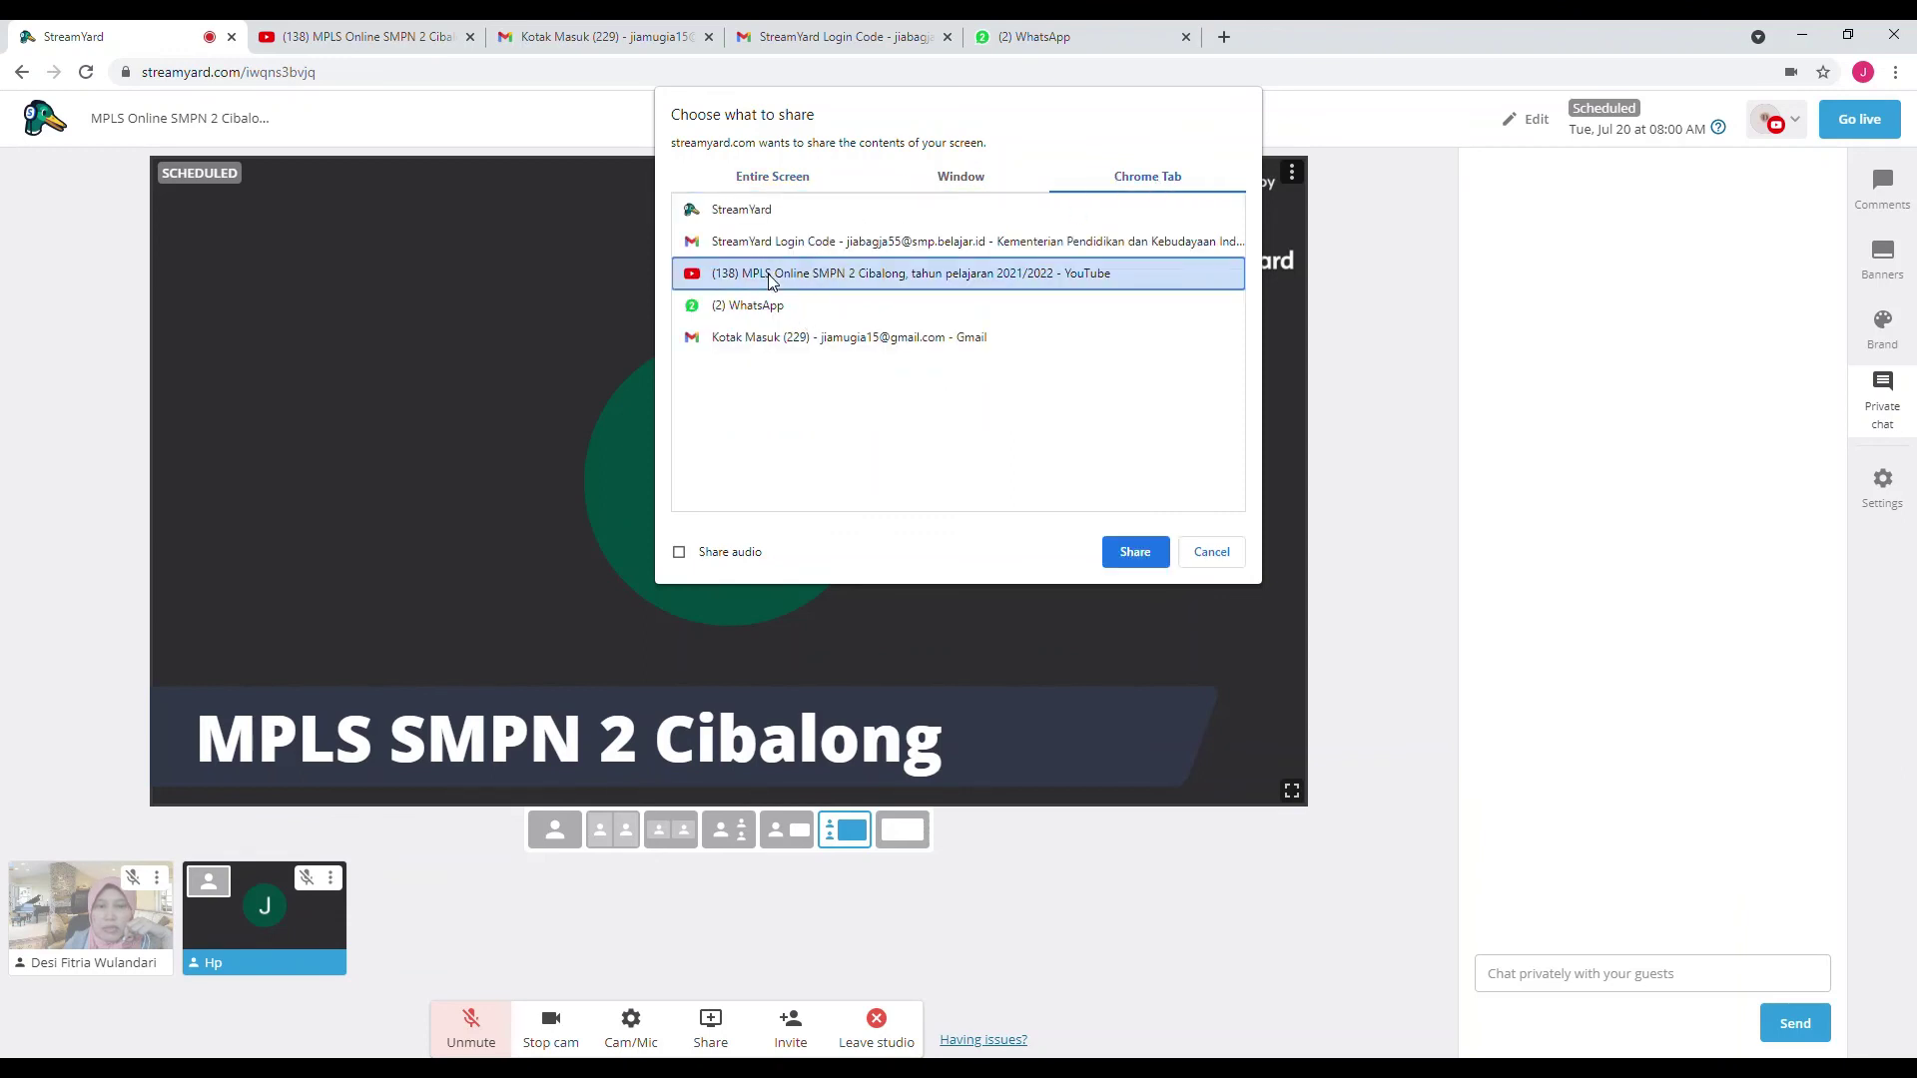
{"action": "left_click", "coordinate": [1135, 552]}
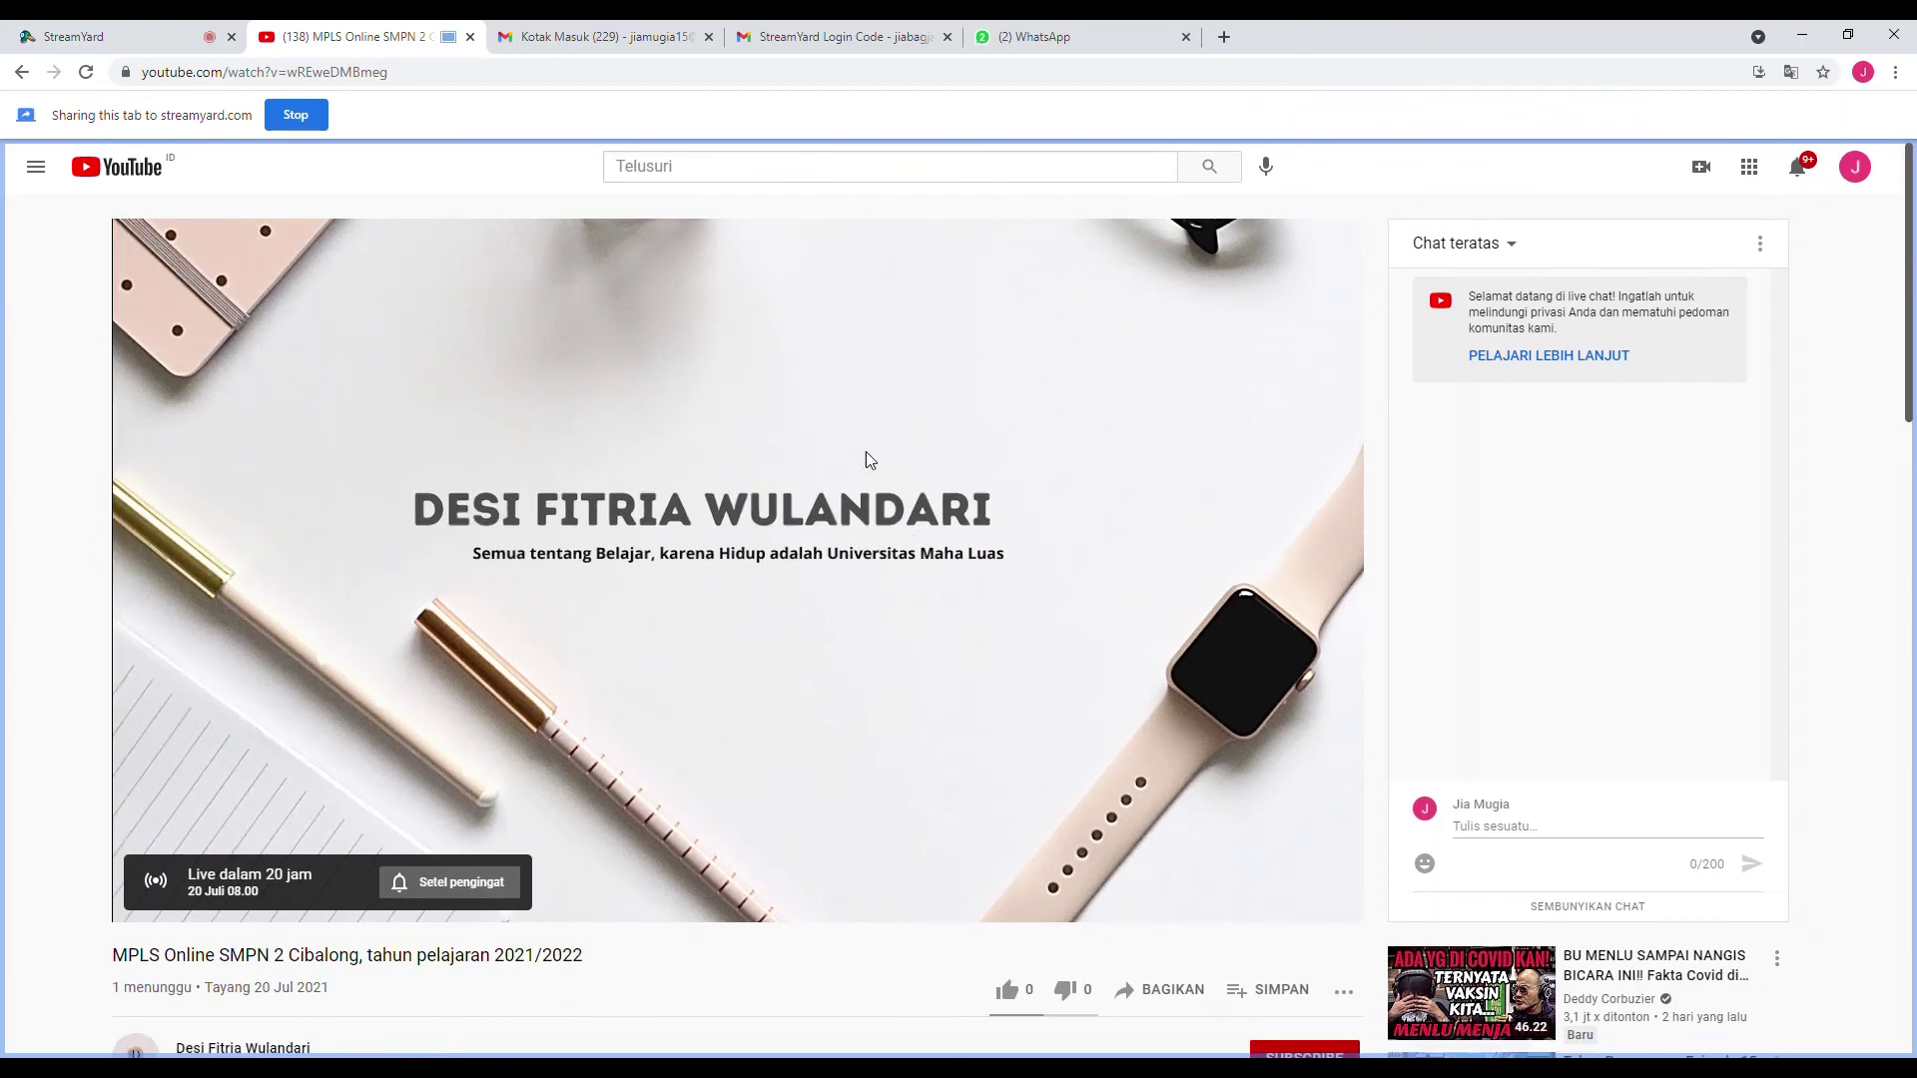
{"action": "left_click", "coordinate": [144, 40]}
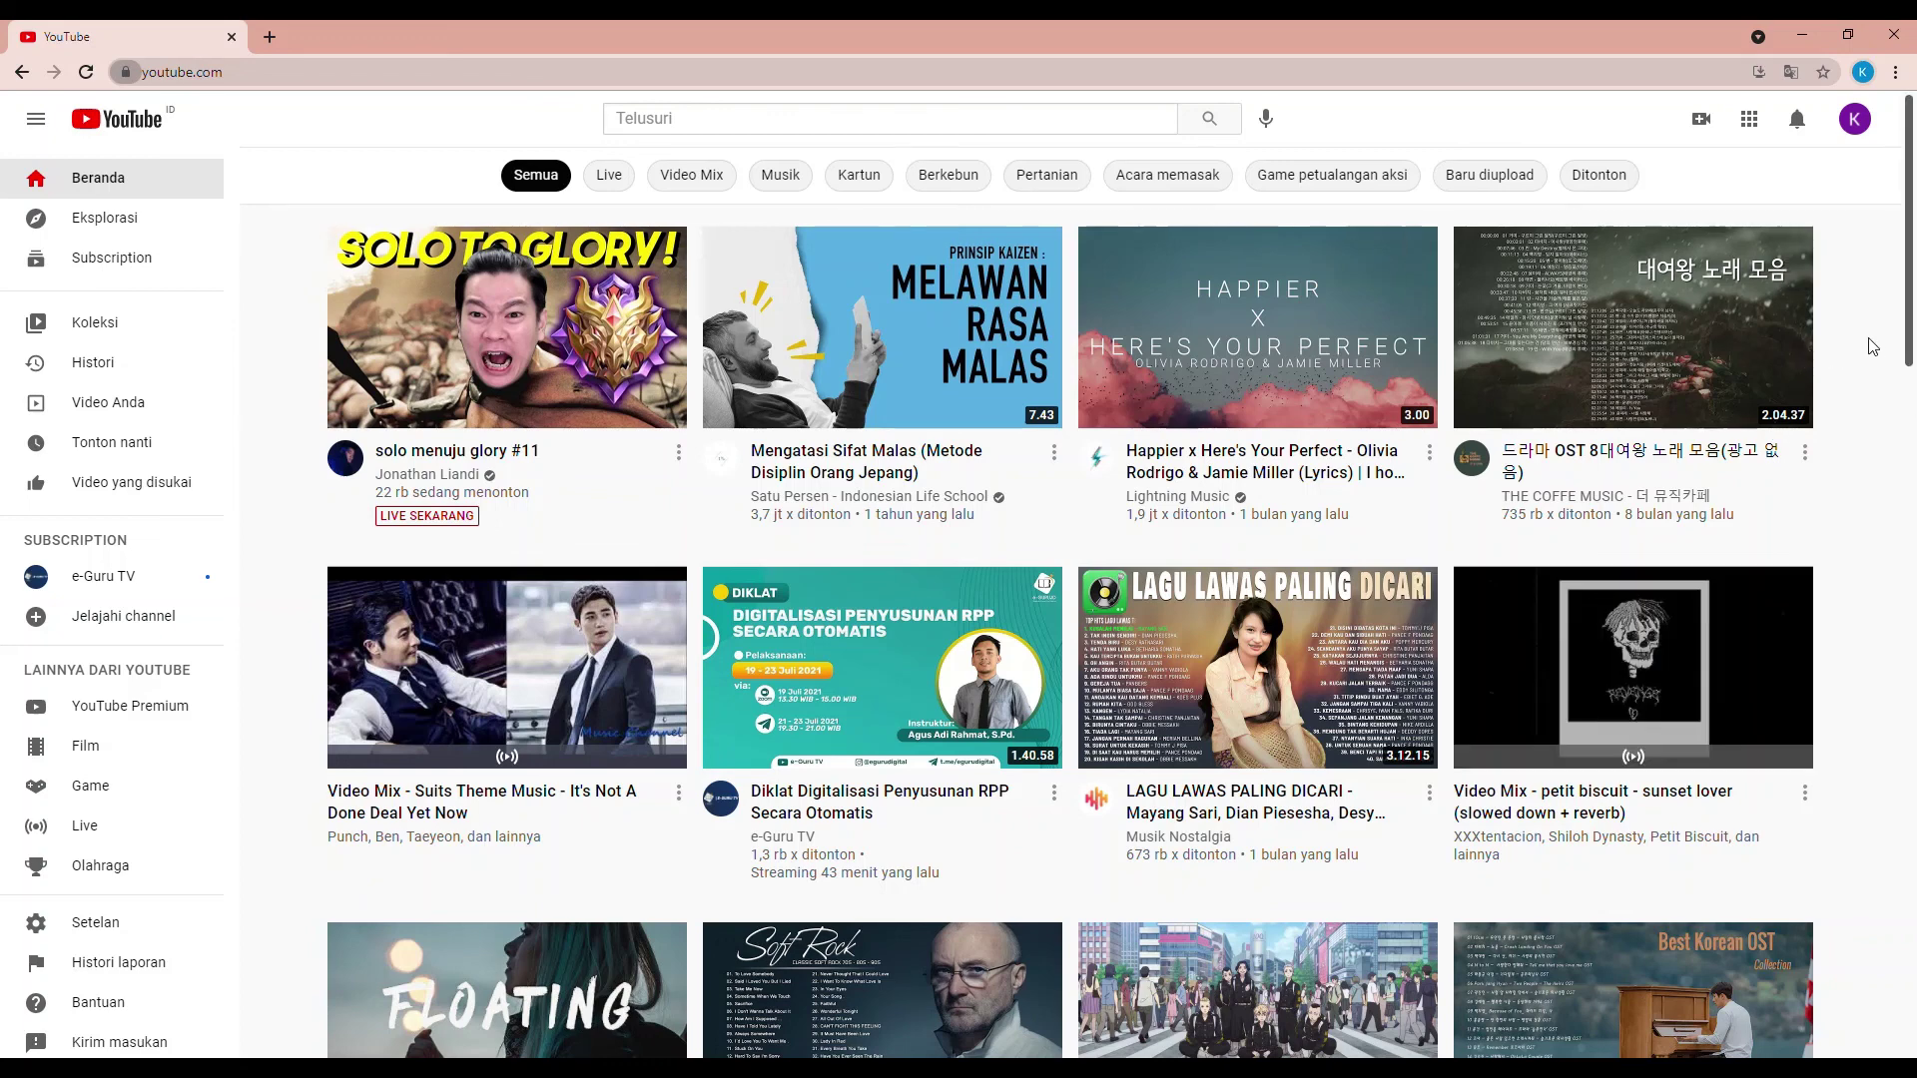
- Open YouTube's live streaming setup and start a stream for now (Sekarang) using the built-in webcam (Webcam bawaan)
{"action": "left_click", "coordinate": [1703, 125]}
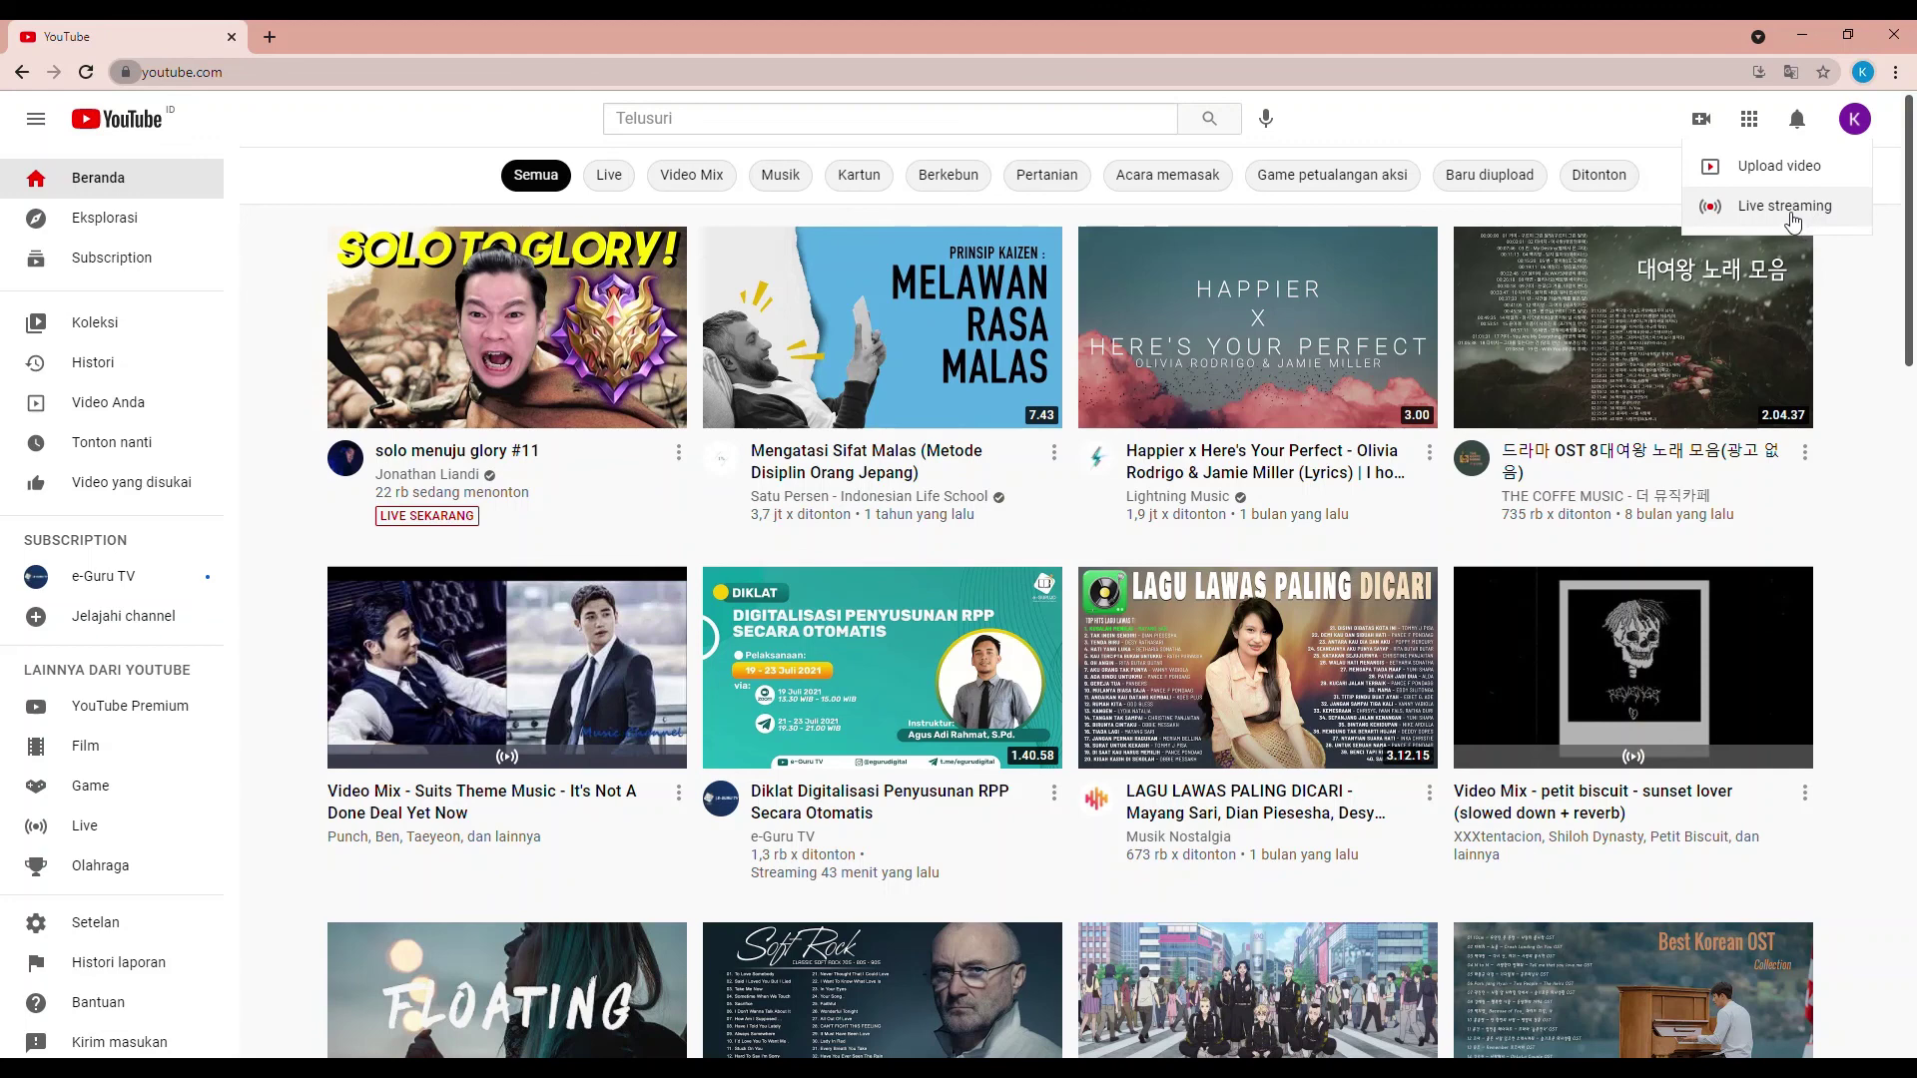
{"action": "left_click", "coordinate": [1792, 207]}
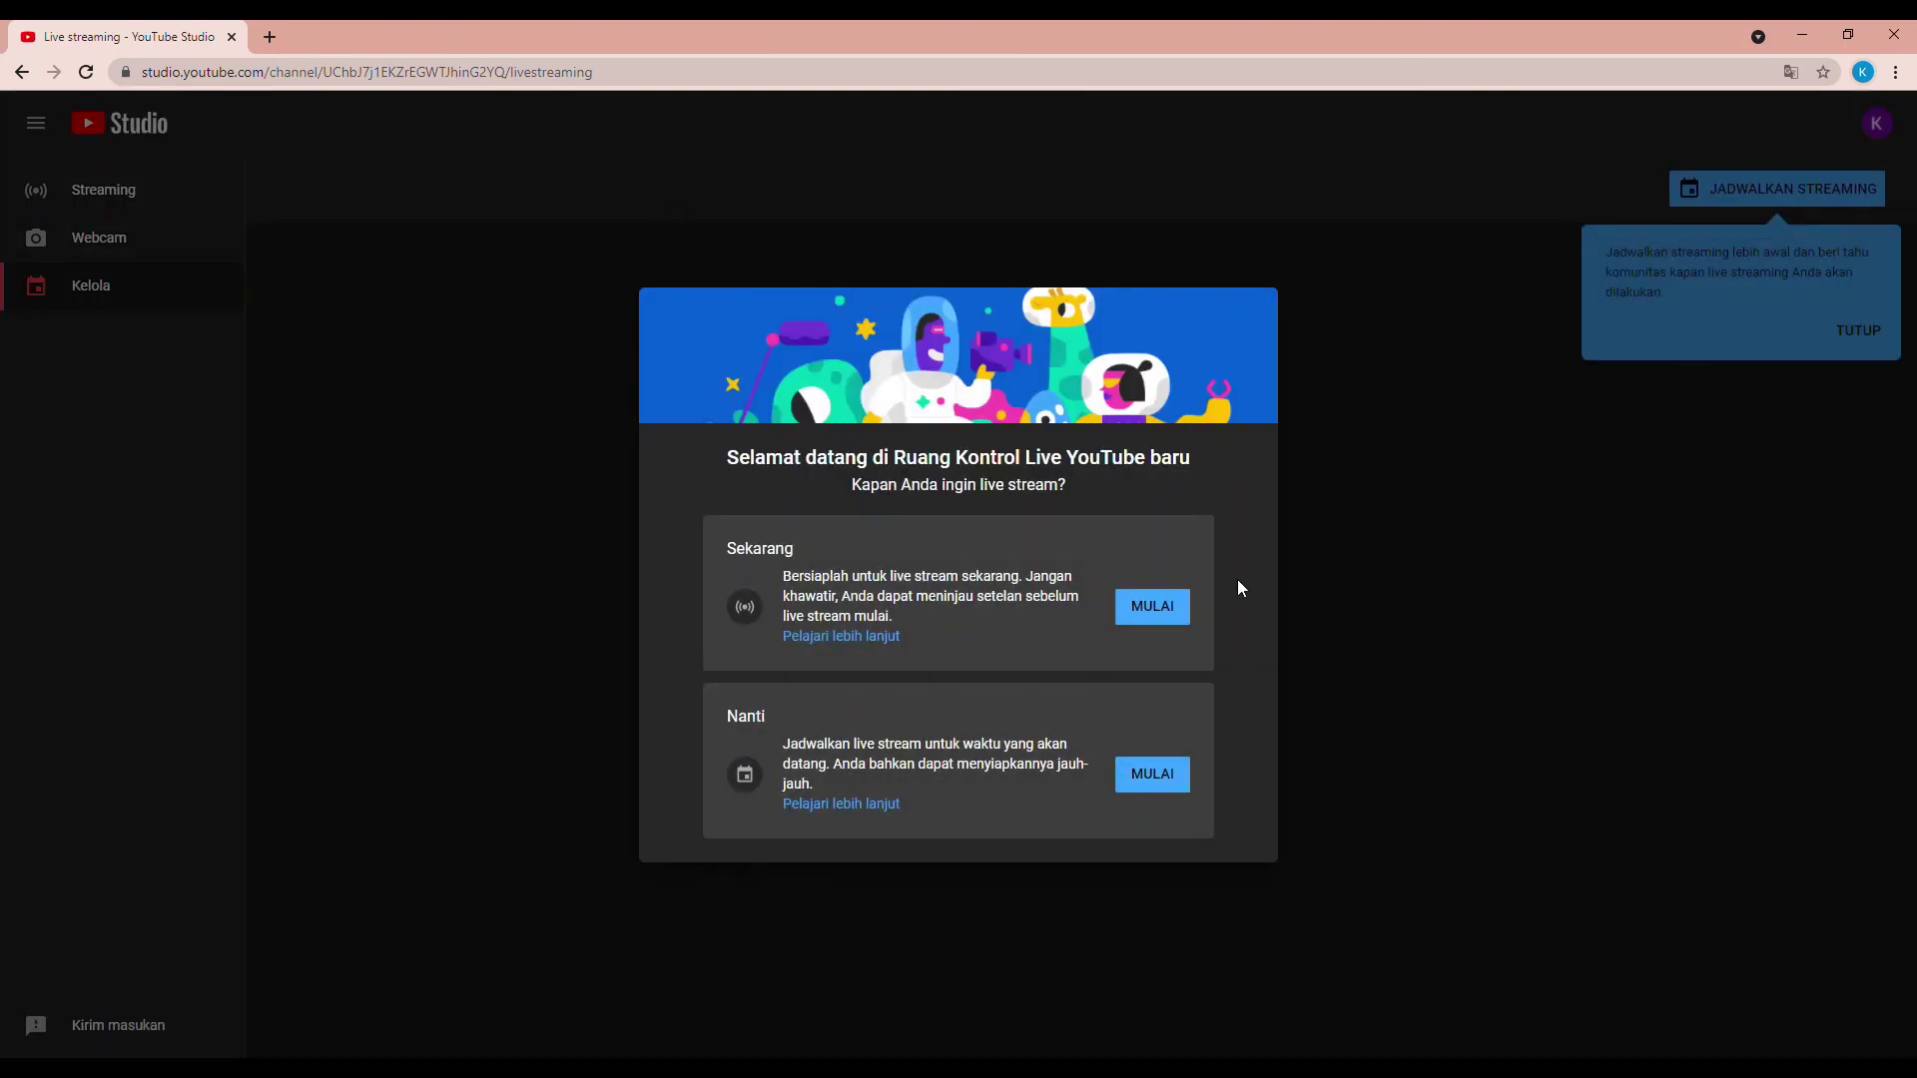
{"action": "left_click", "coordinate": [1157, 610]}
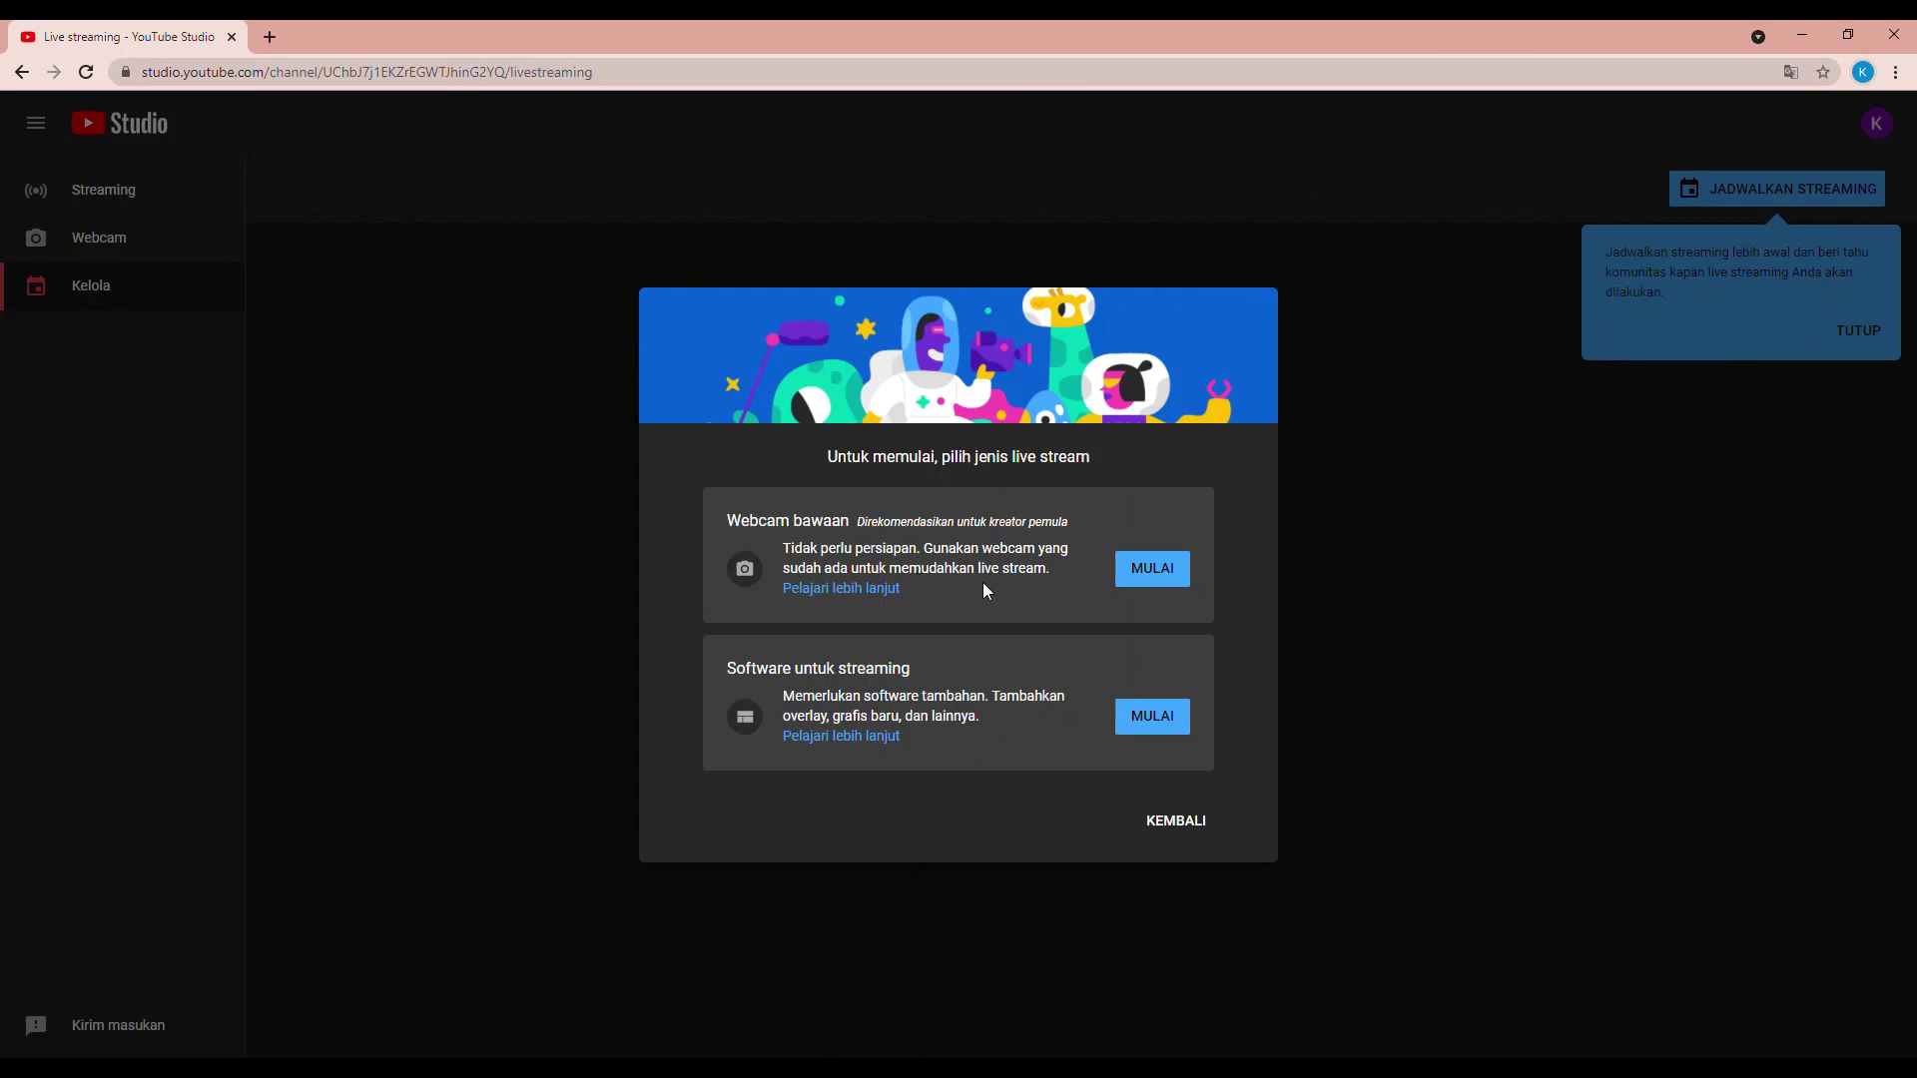
{"action": "left_click", "coordinate": [1157, 576]}
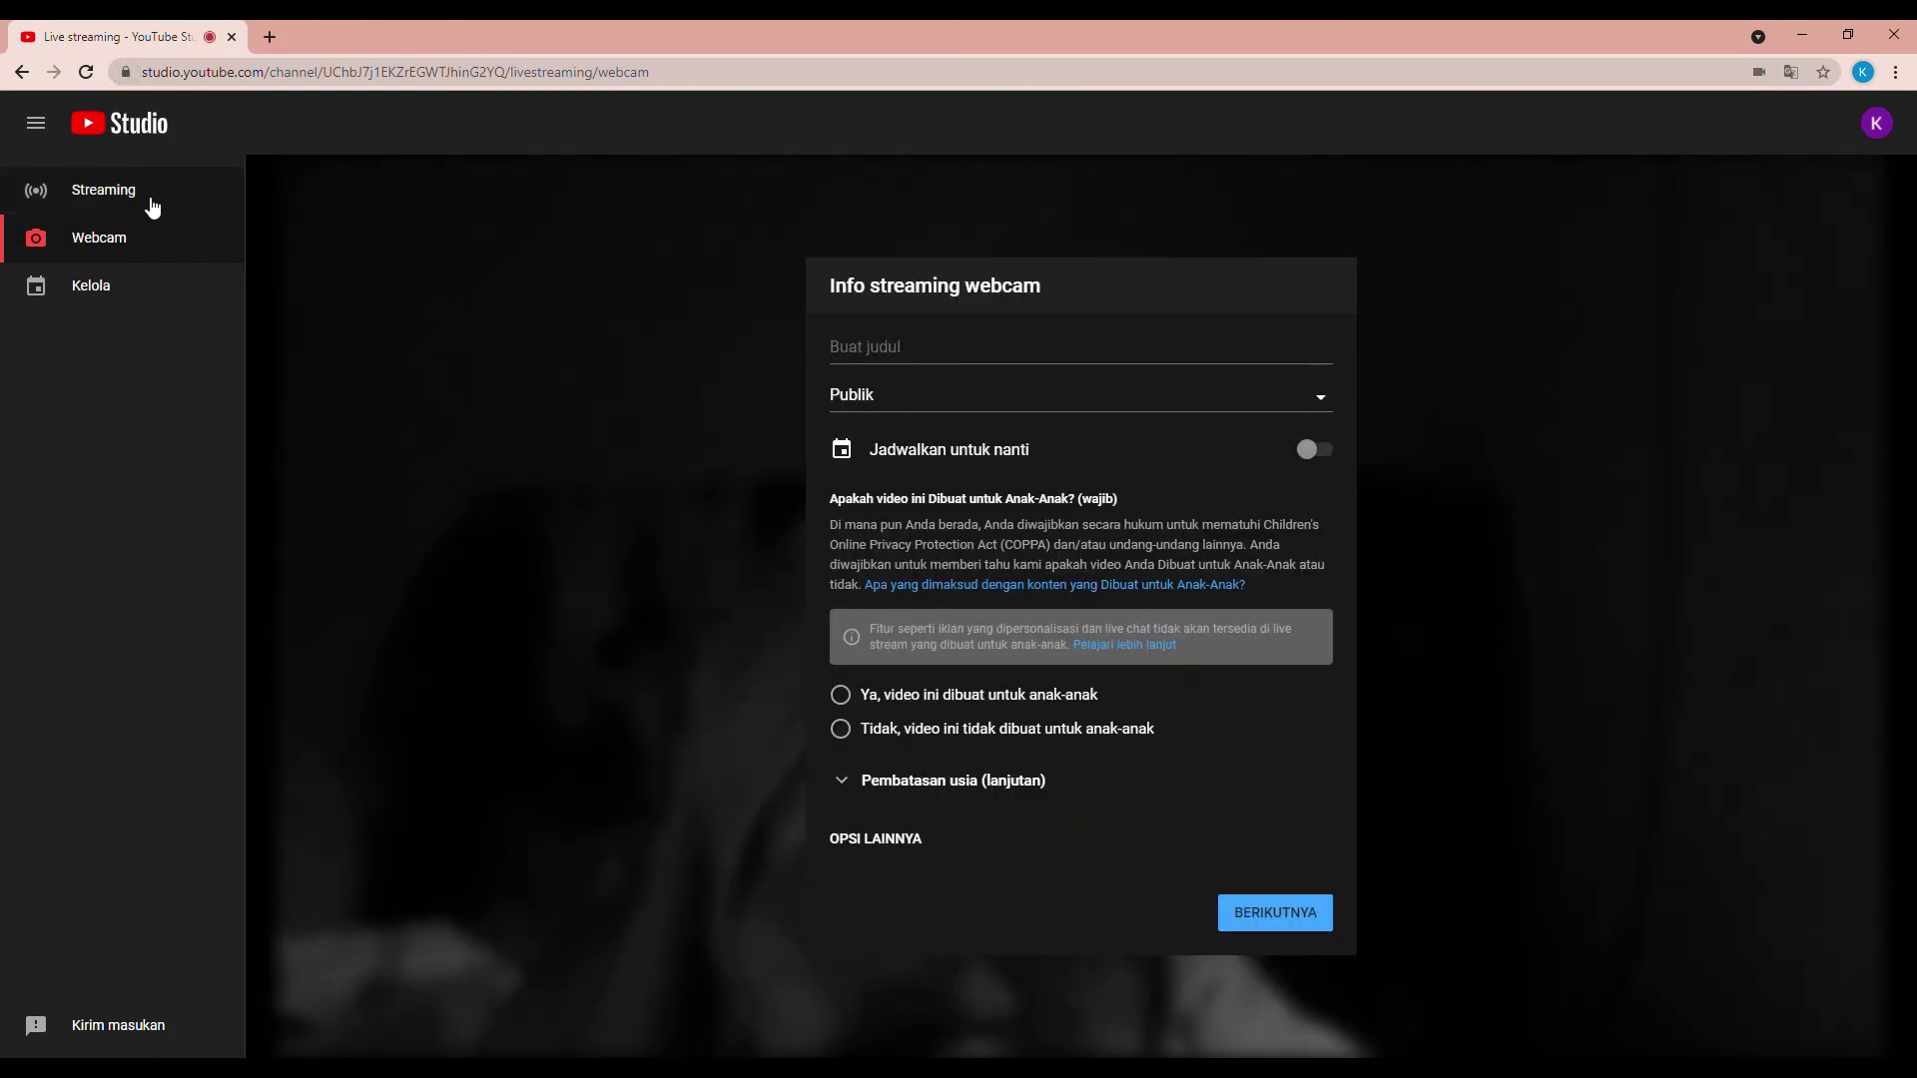
- Switch from the webcam setup to the Streaming dashboard in YouTube Studio and retry loading it
{"action": "left_click", "coordinate": [148, 198]}
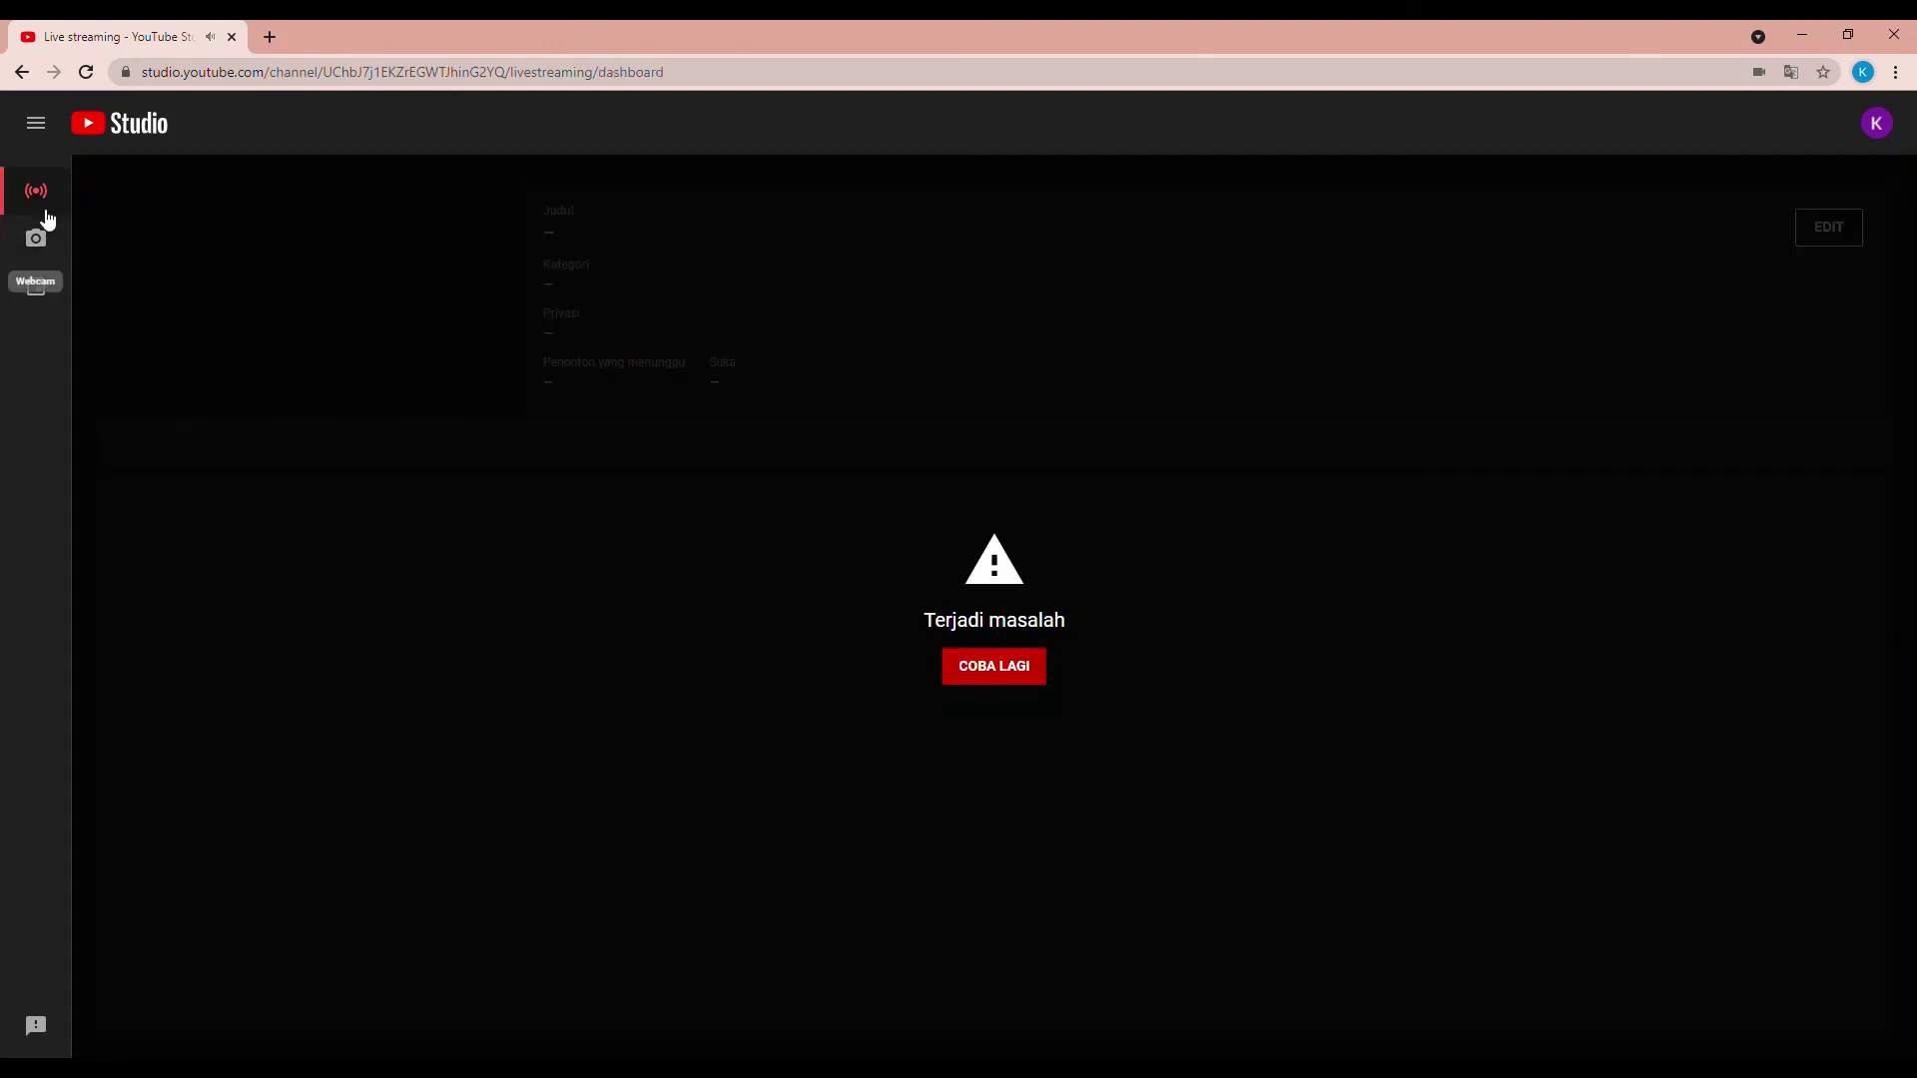
{"action": "left_click", "coordinate": [999, 677]}
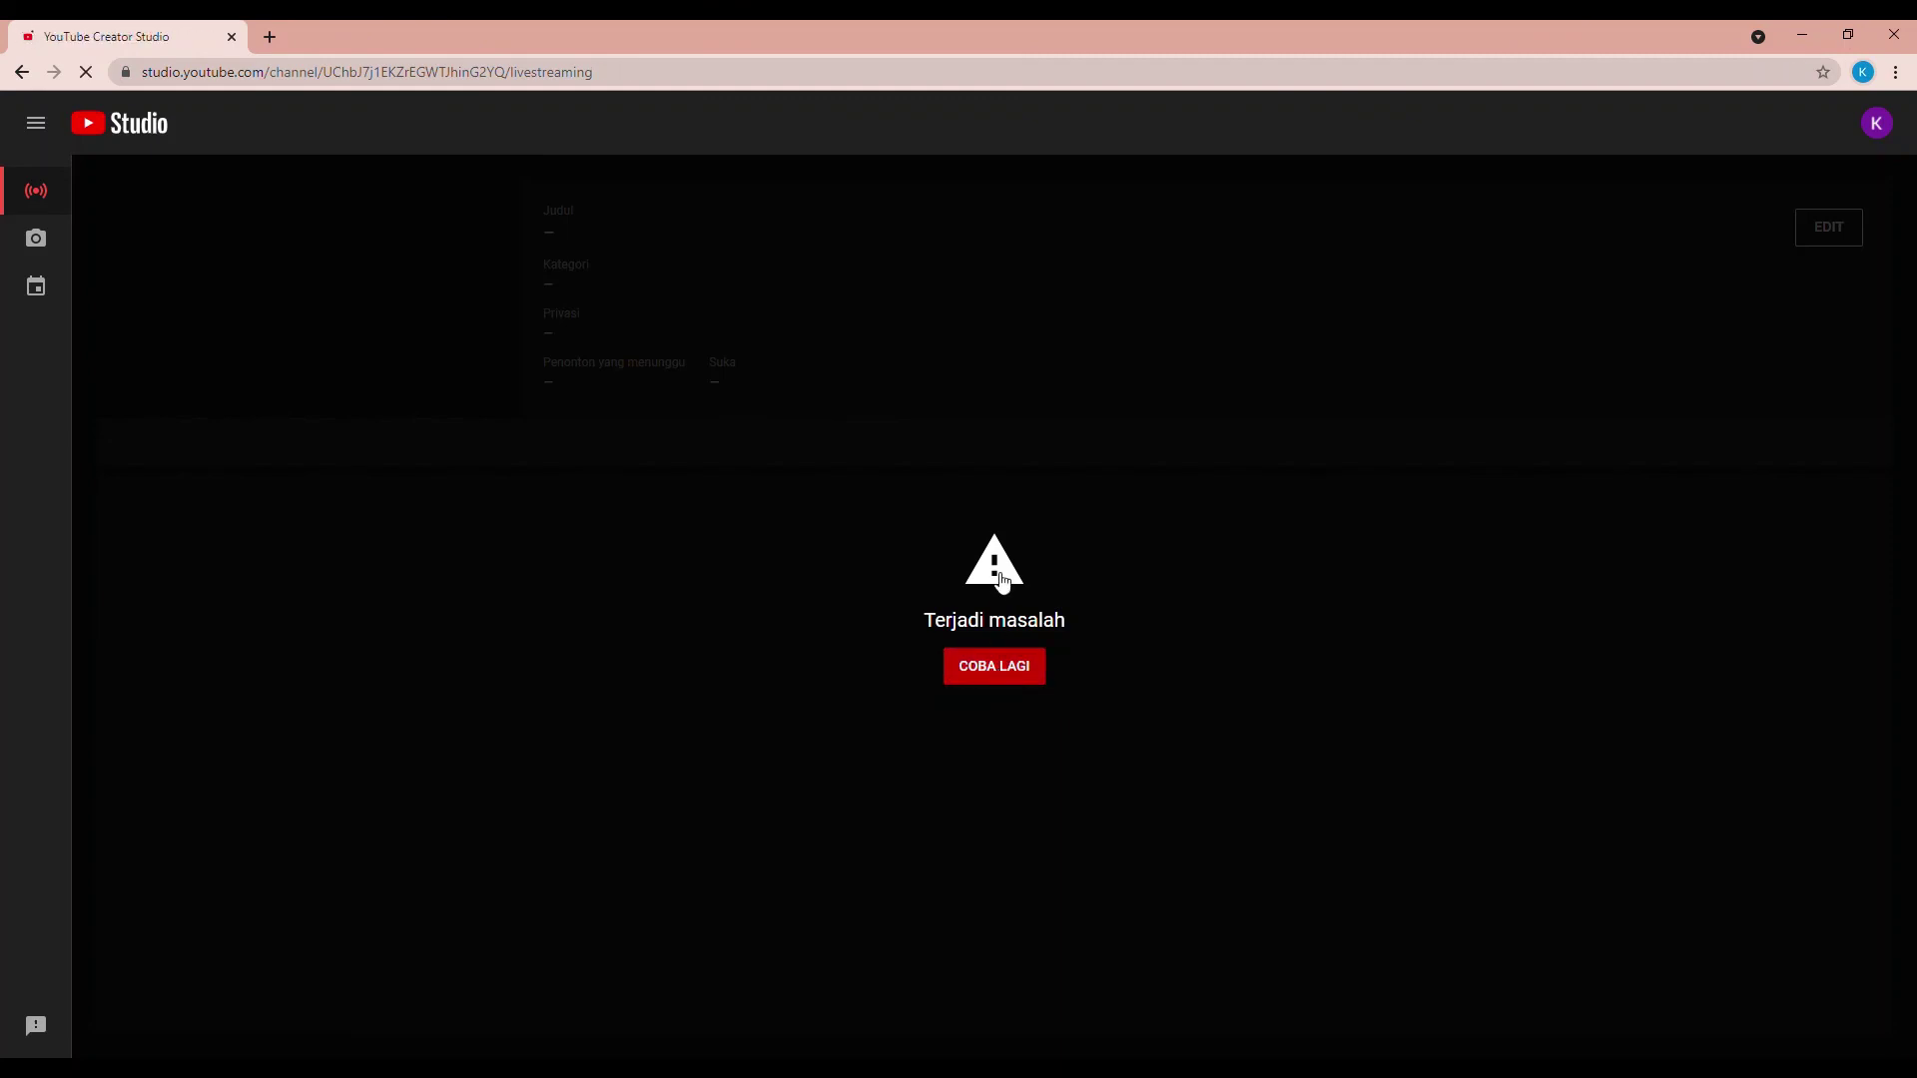